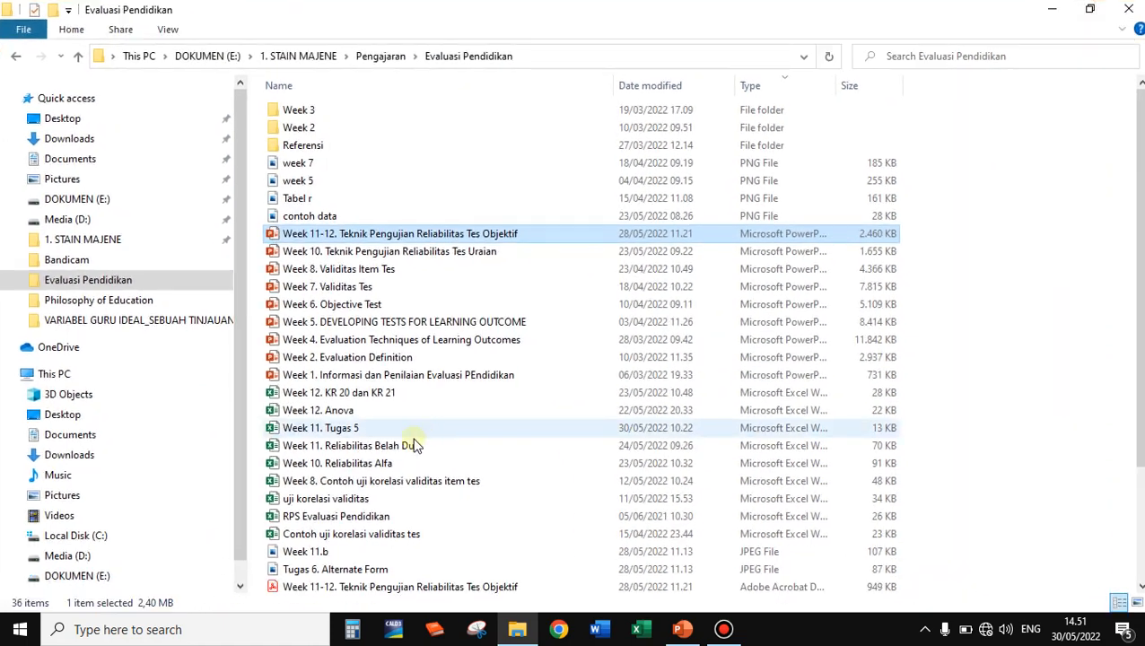
Open the workbook "Week 11. Reliabilitas Belah Dua" and show the start of the Spearman-Brown Gan-Gen sheet.
left_click(402, 446)
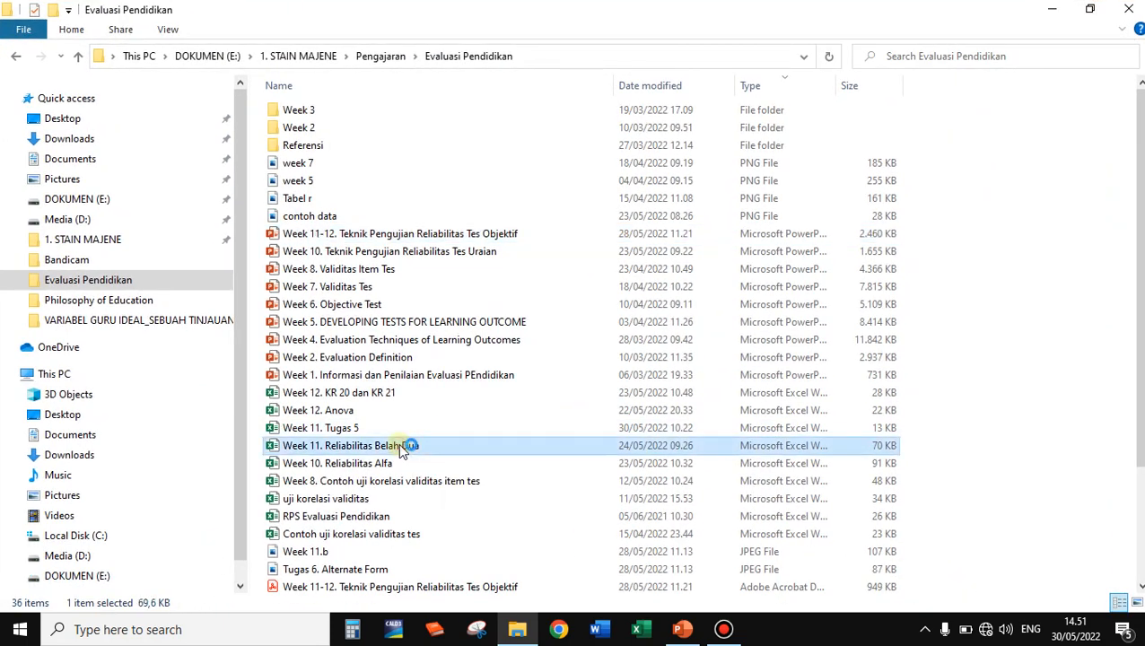
double_click(402, 446)
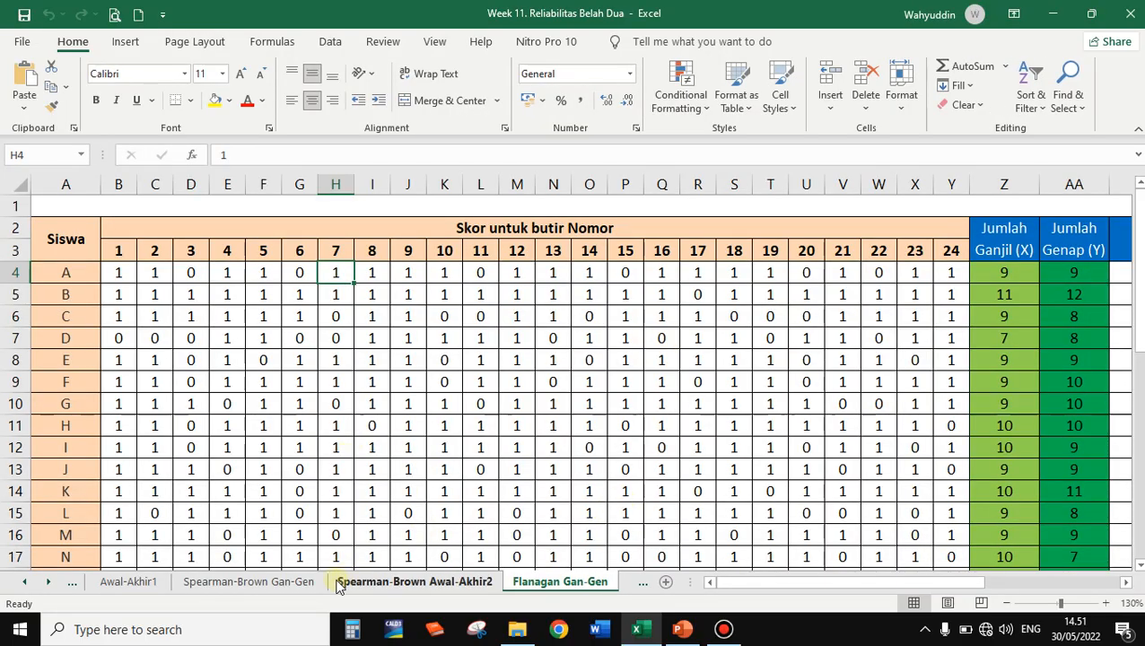
left_click(24, 589)
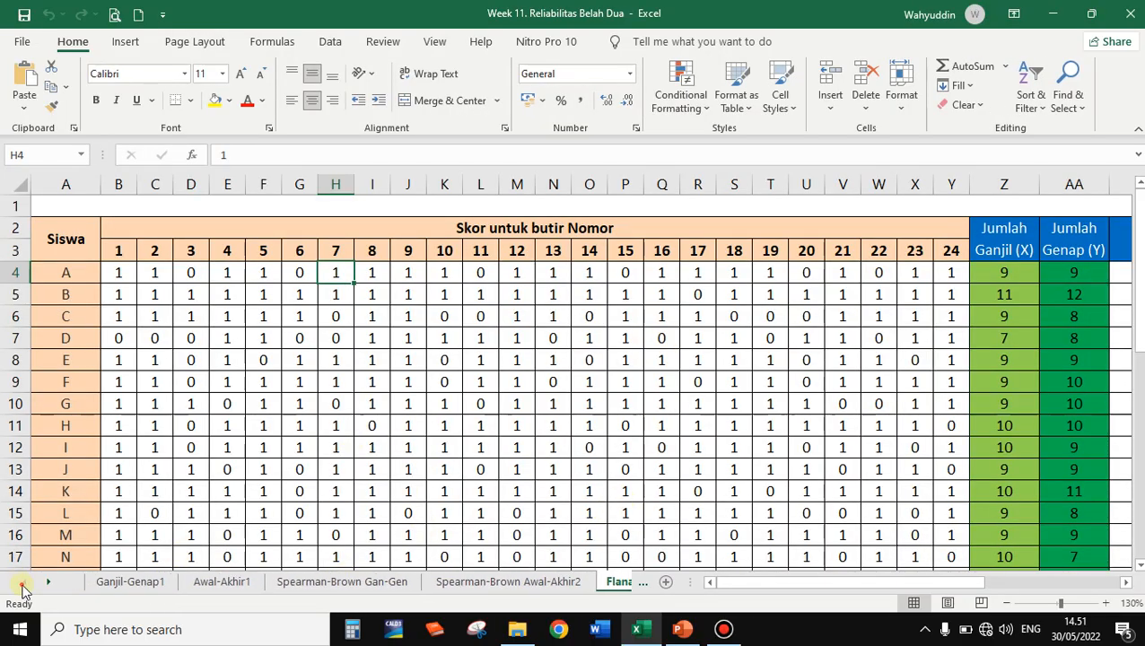
left_click(144, 582)
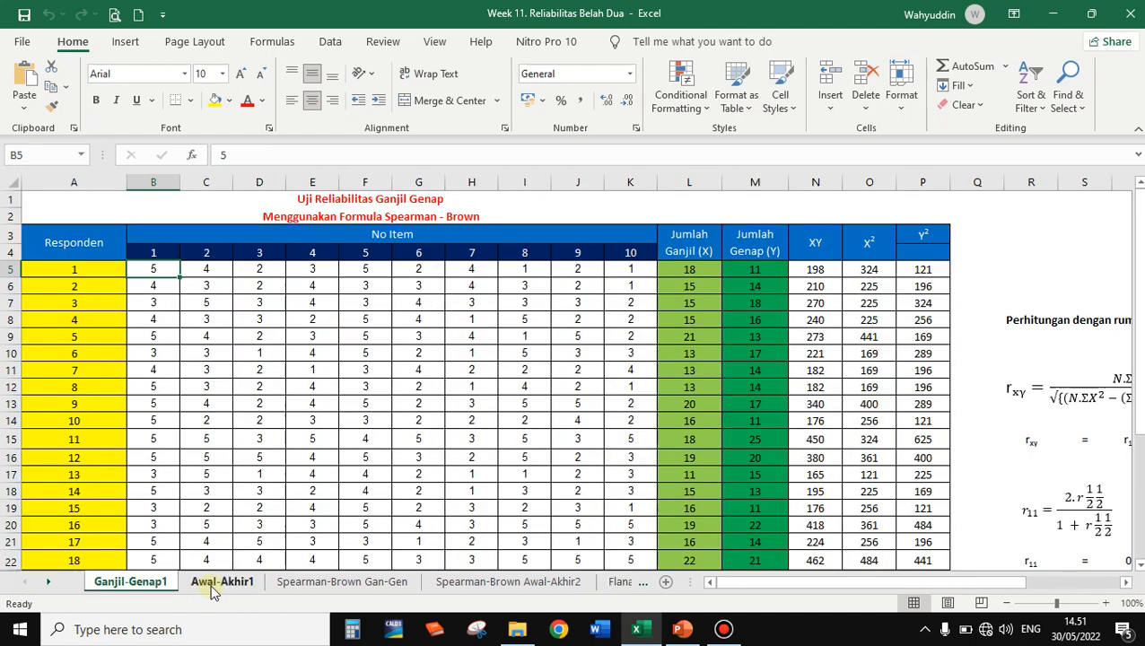
left_click(213, 585)
left_click(332, 583)
scroll(455, 409, "up", 8)
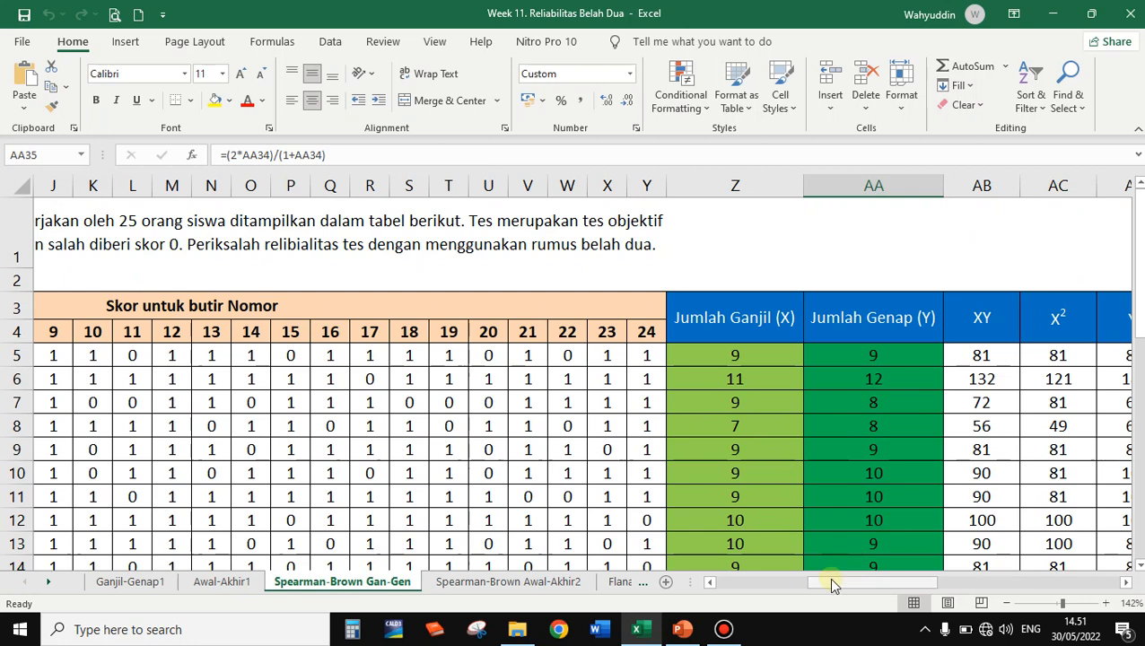
left_click_drag(831, 582, 709, 596)
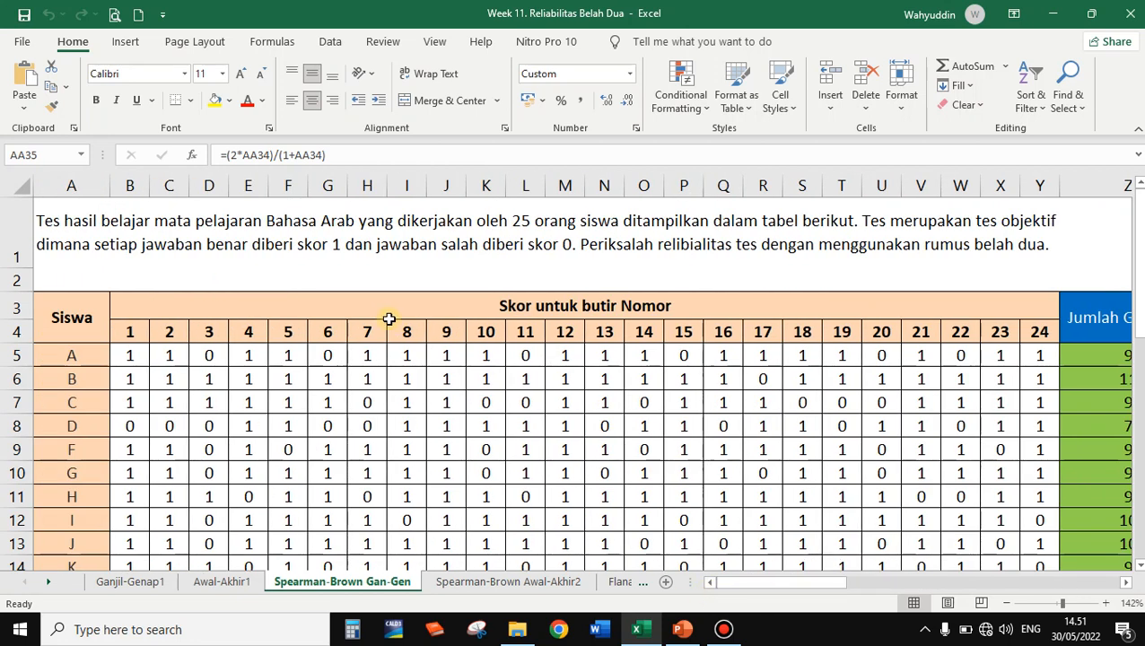
Read the task description above the score table and view the whole table with its calculations at 80% zoom.
left_click(100, 230)
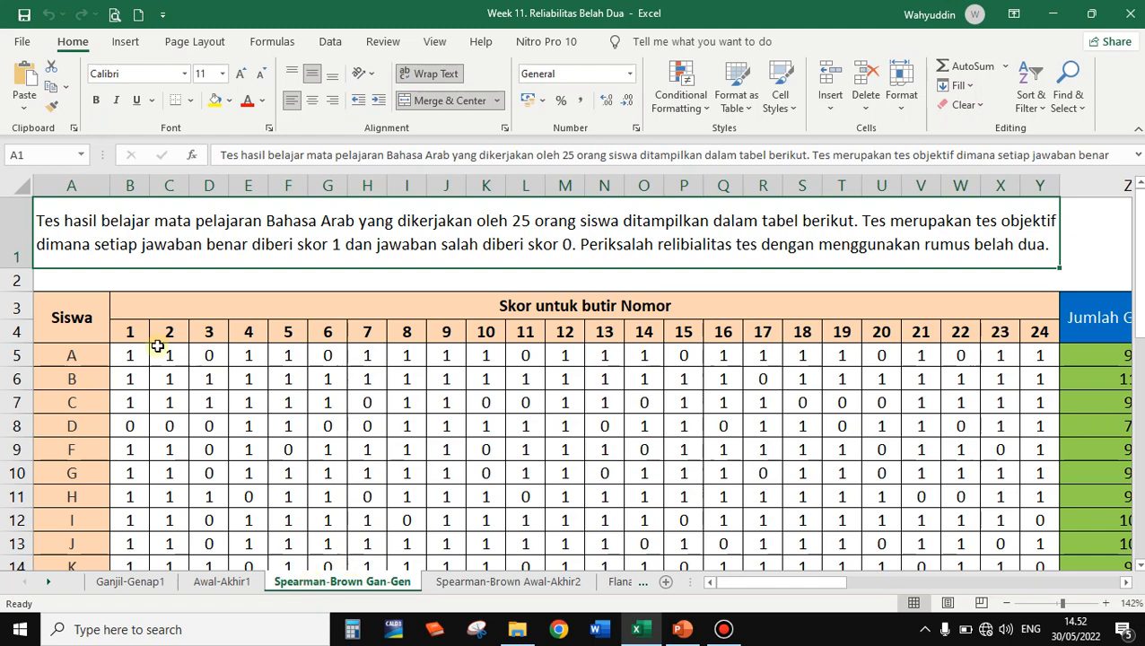
left_click_drag(79, 320, 605, 385)
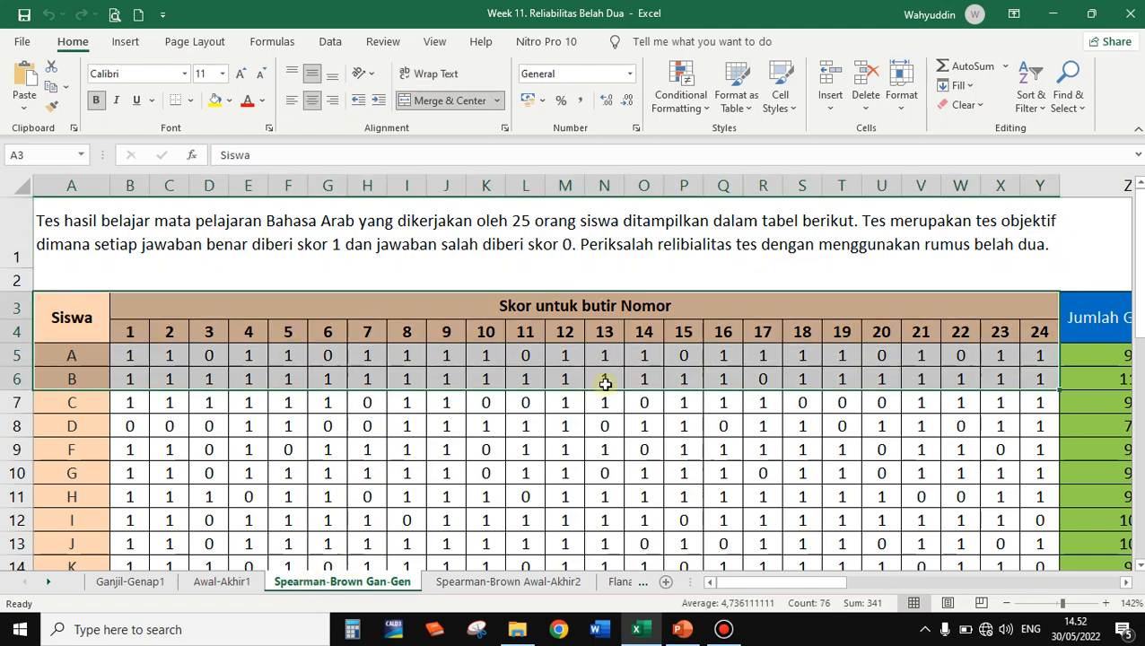
scroll(606, 384, "down", 3)
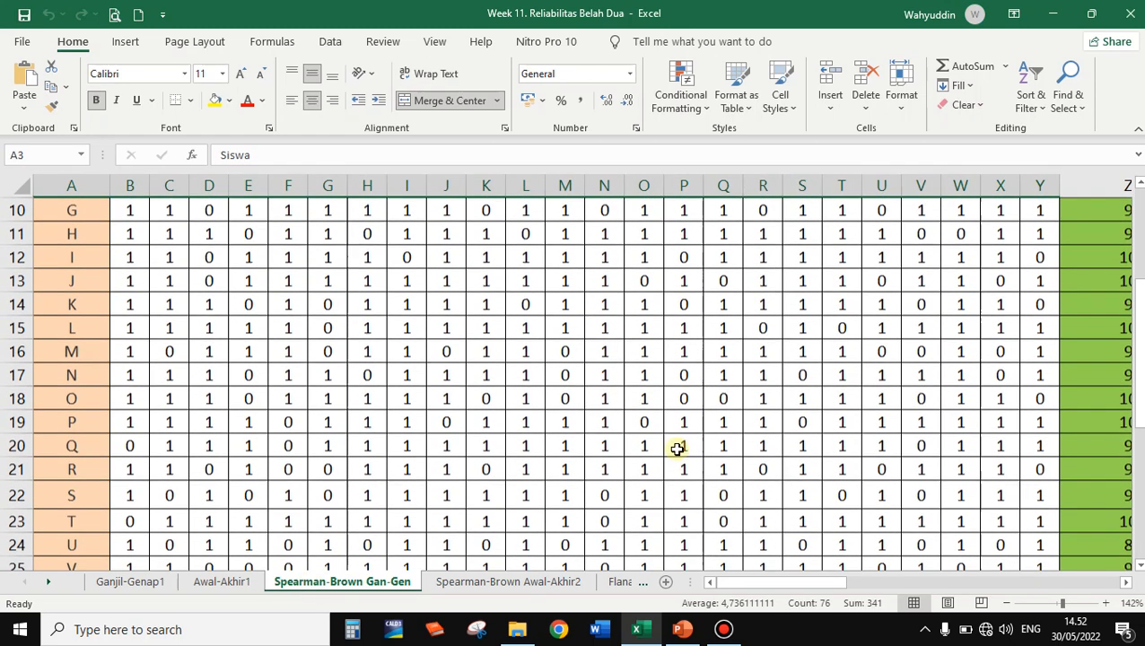
left_click(1004, 605)
left_click(1004, 605)
left_click(1005, 605)
scroll(686, 481, "up", 3)
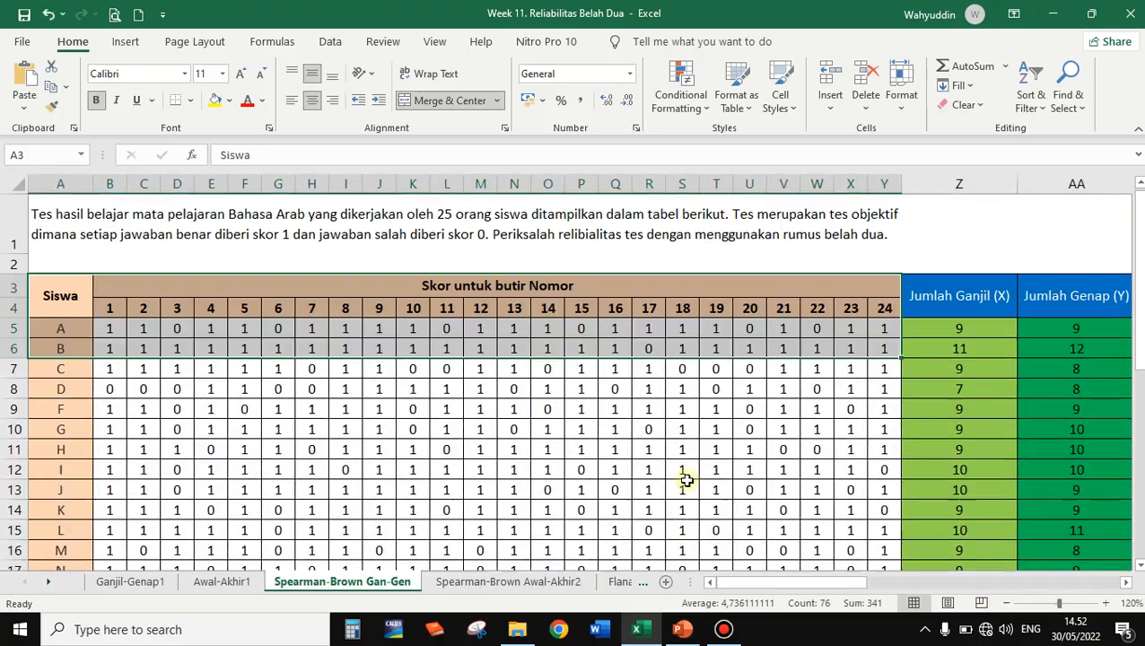
scroll(686, 480, "down", 3)
left_click(1008, 604)
left_click(1008, 604)
left_click(1008, 604)
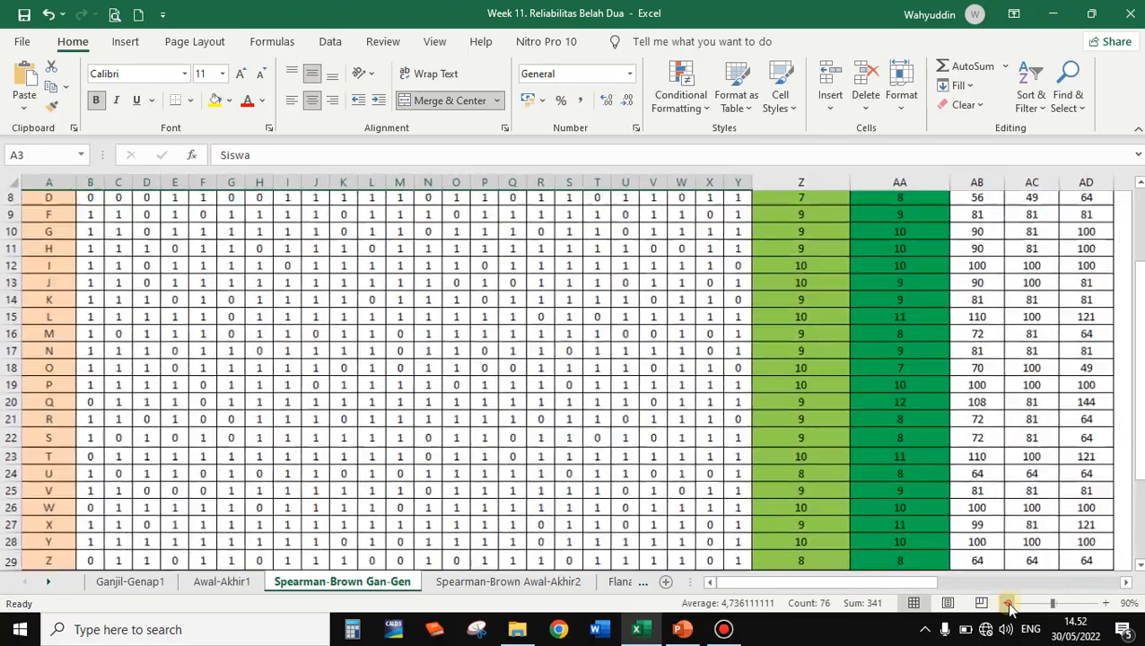
left_click(1008, 604)
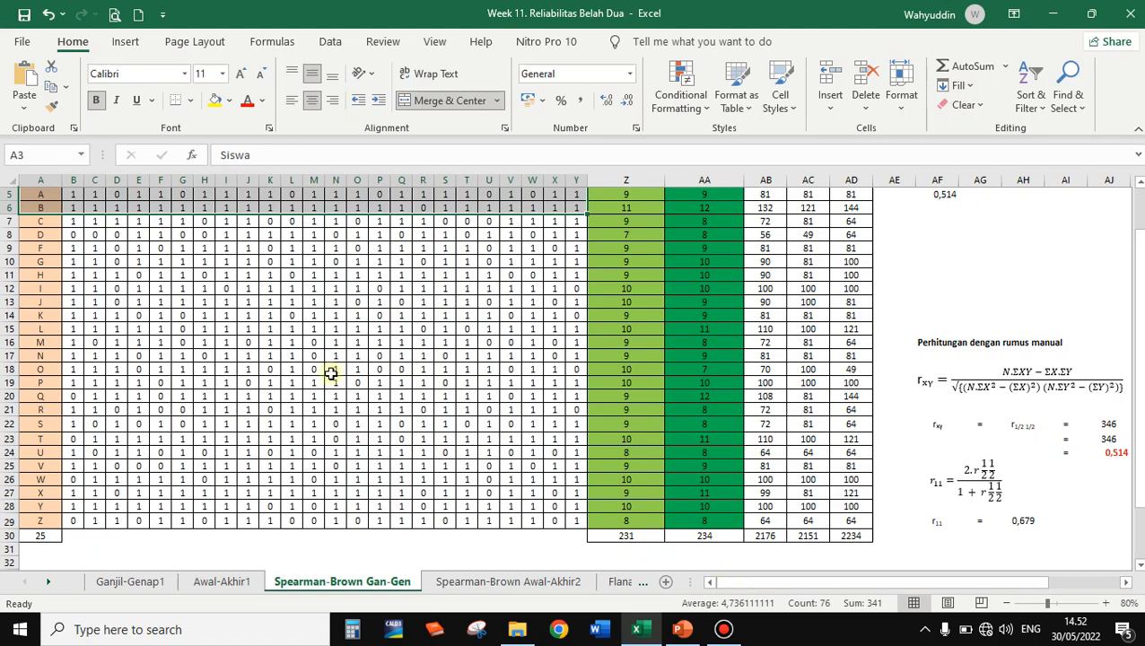
Examine the score table from student A to Z, covering item numbers 1 to 24 and the scores in B5:Y29.
scroll(205, 345, "up", 2)
left_click_drag(38, 252, 456, 534)
scroll(484, 453, "up", 1)
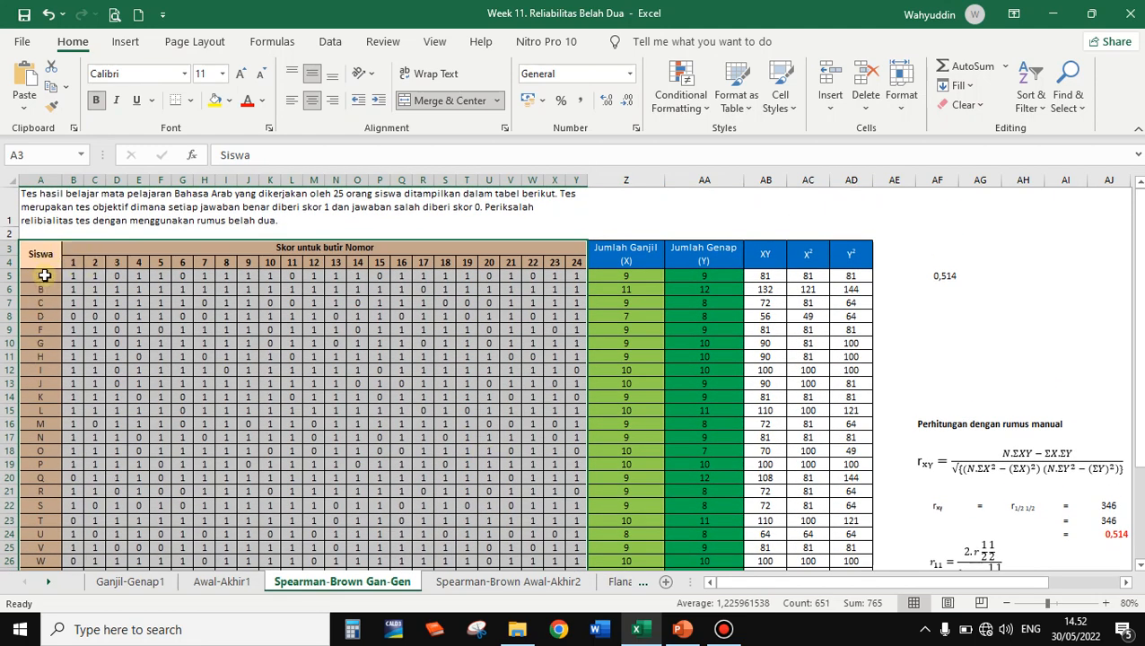
scroll(44, 287, "down", 3)
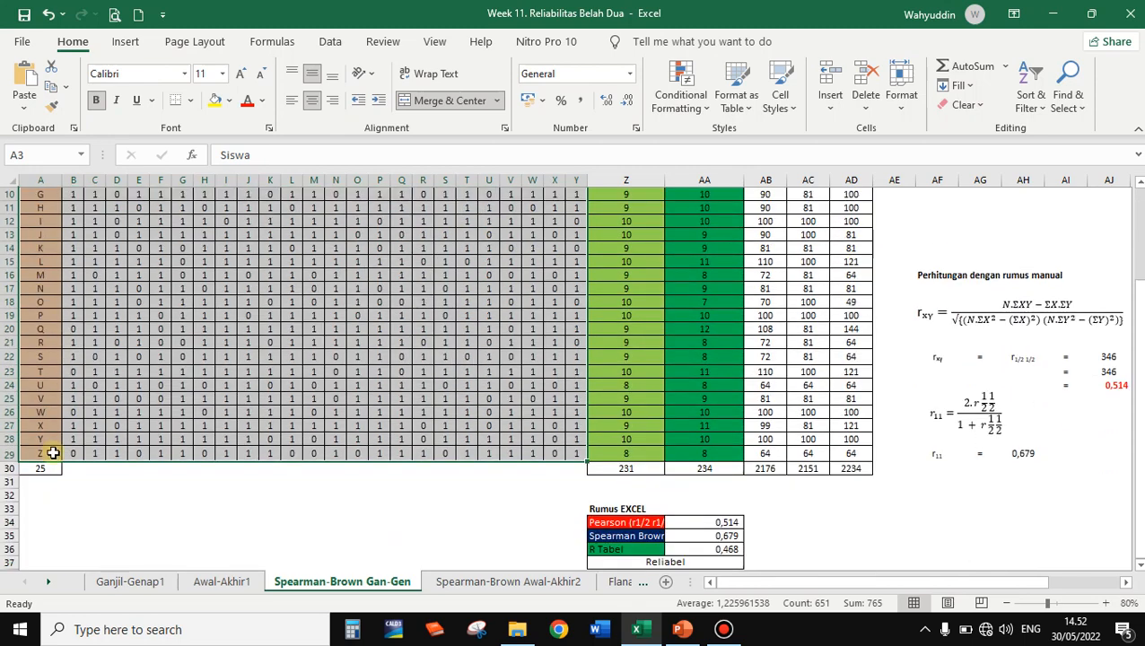
scroll(276, 388, "up", 3)
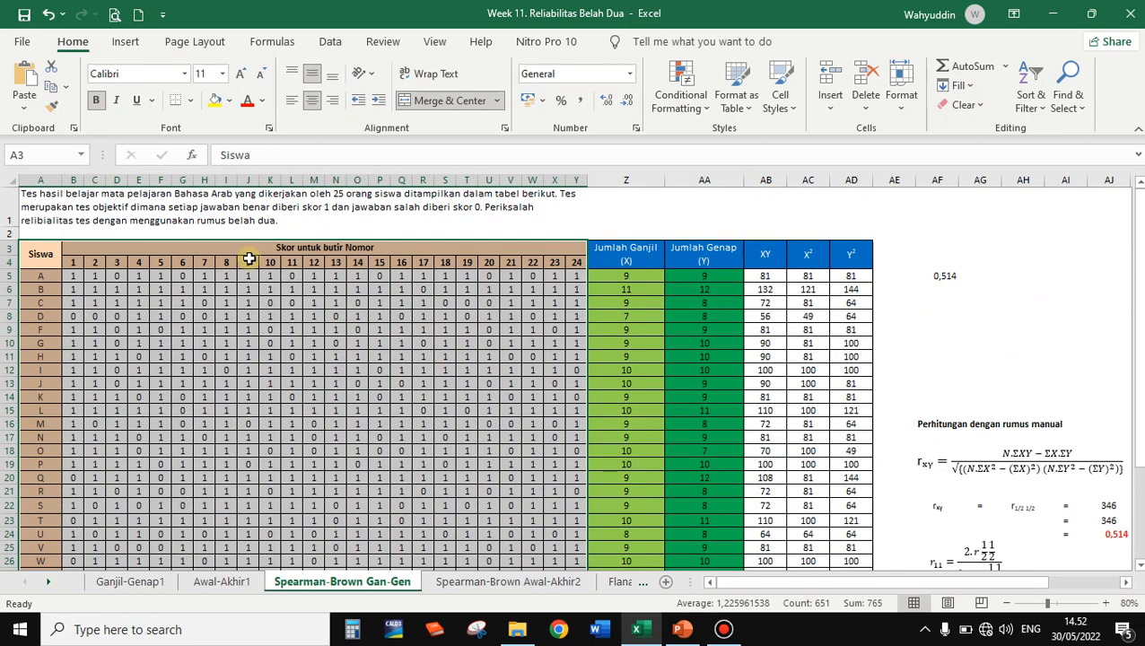
left_click_drag(72, 262, 572, 266)
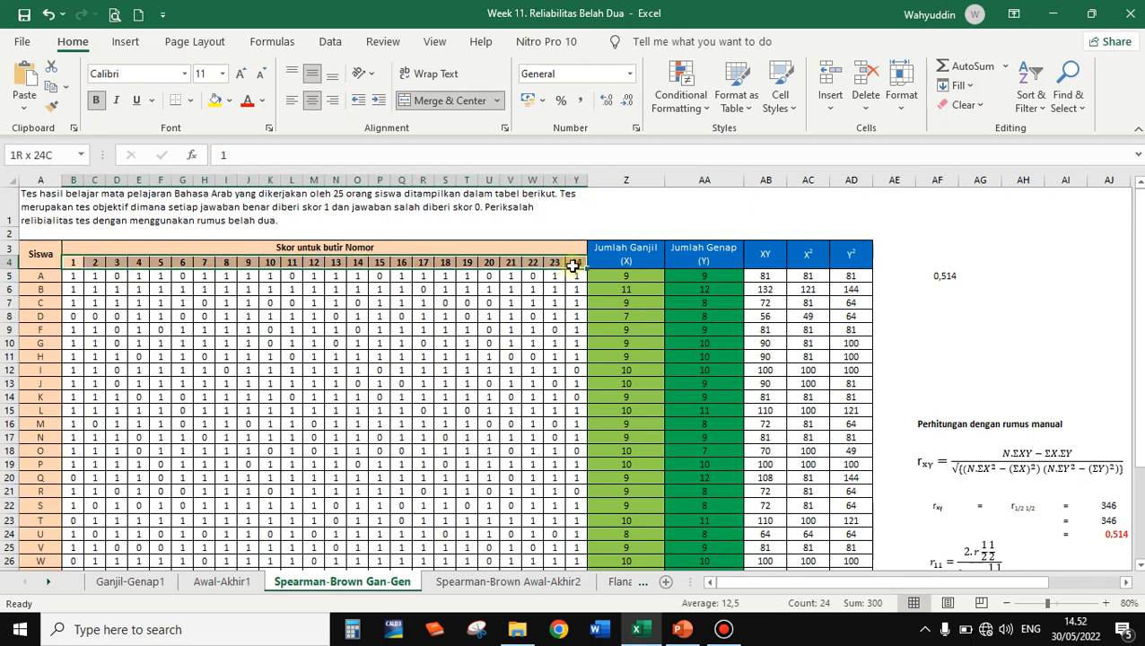
left_click_drag(573, 266, 573, 266)
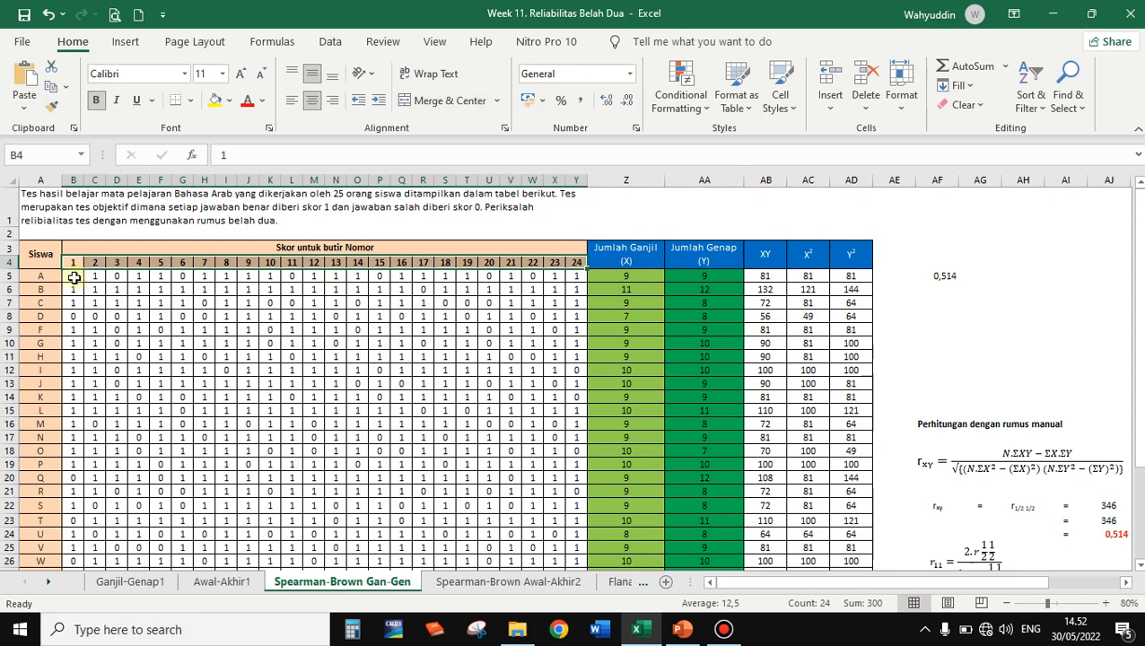
left_click_drag(74, 278, 573, 435)
scroll(545, 478, "down", 2)
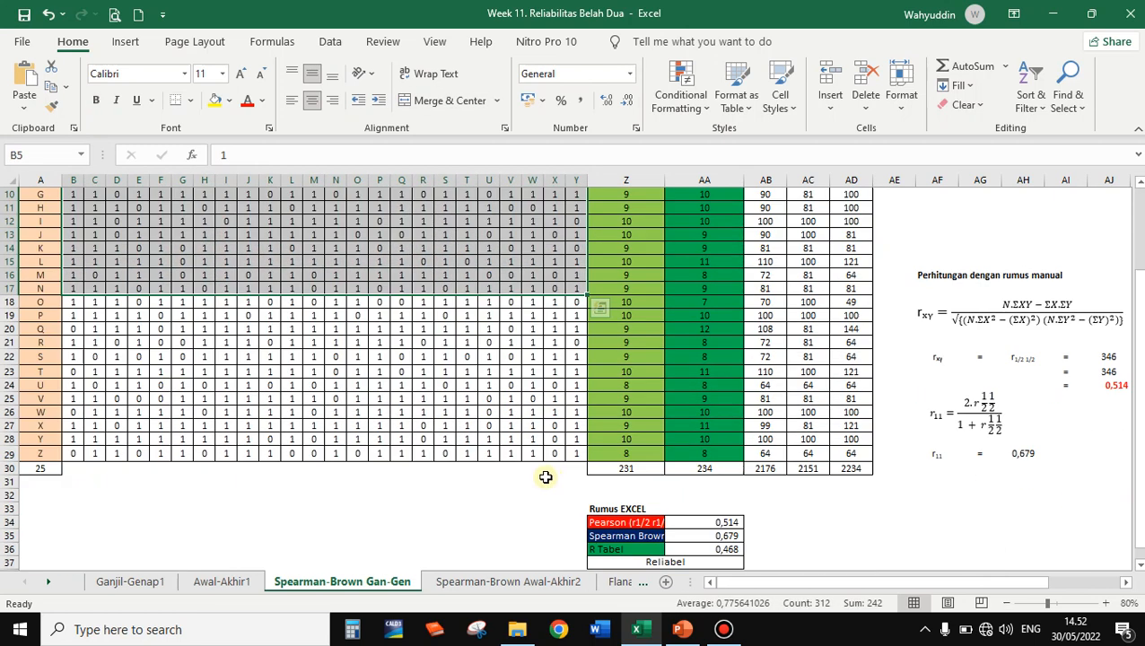
left_click(580, 458, "shift")
scroll(372, 474, "up", 3)
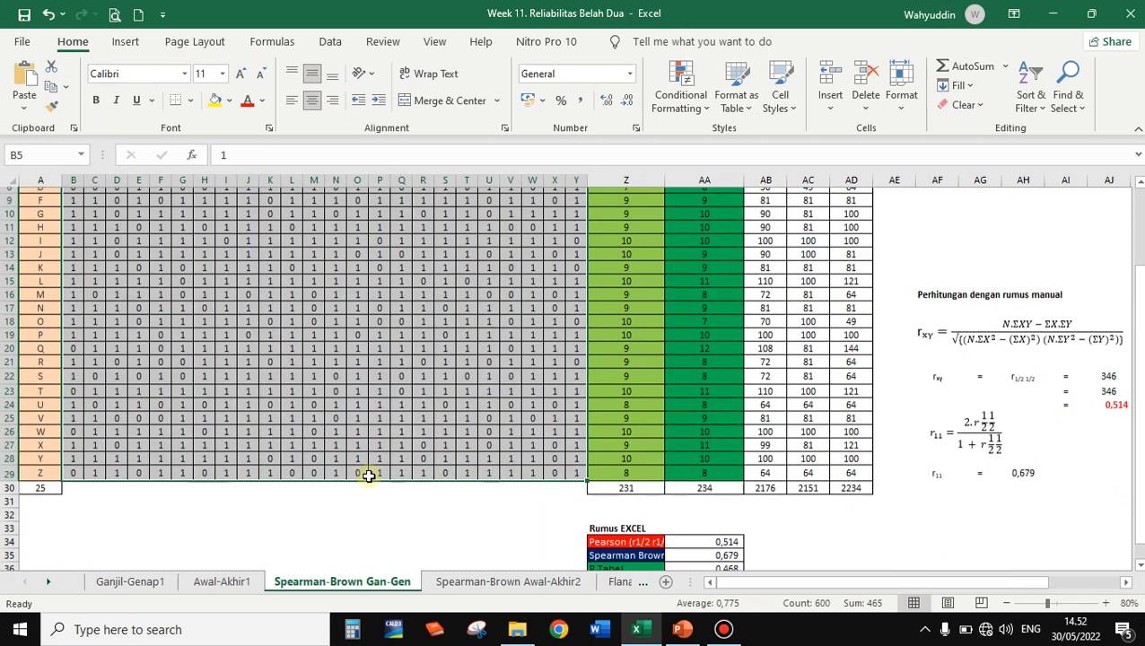
Check student A's scores for items 1 and 3 in the score table.
left_click(74, 275)
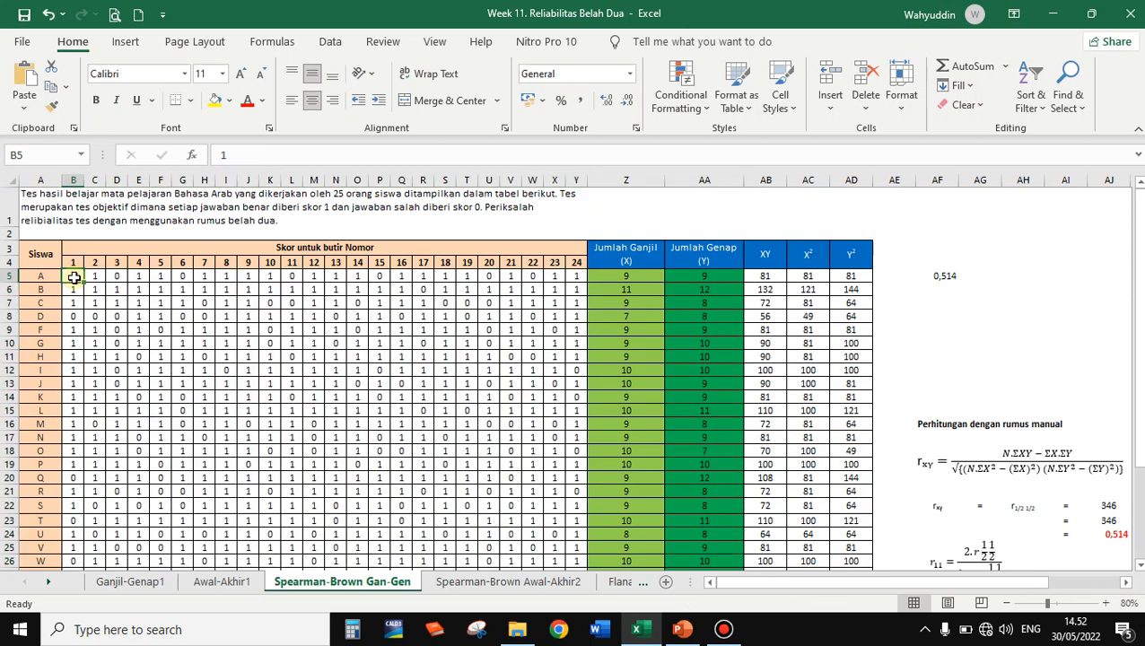
left_click(72, 264)
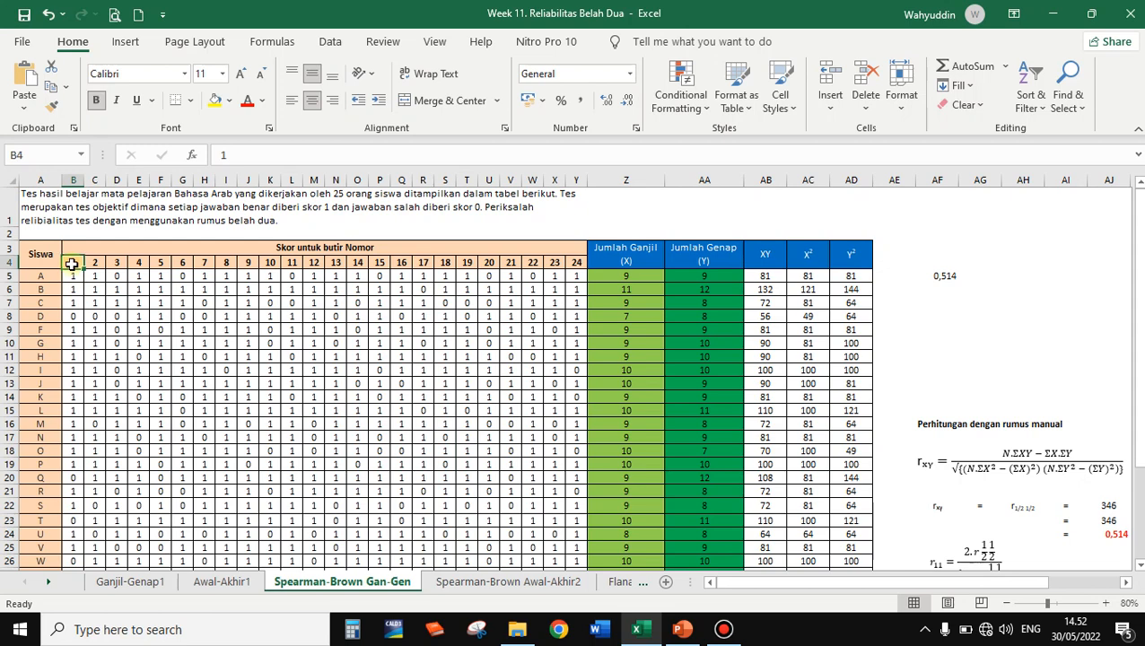
left_click(52, 278)
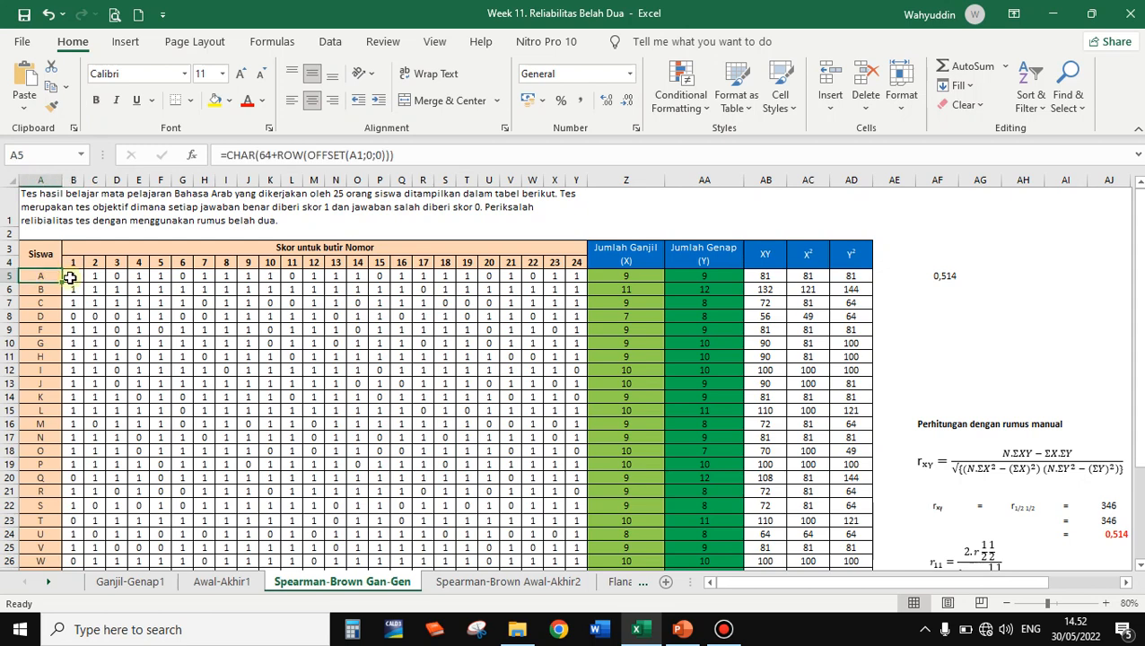
left_click(70, 278)
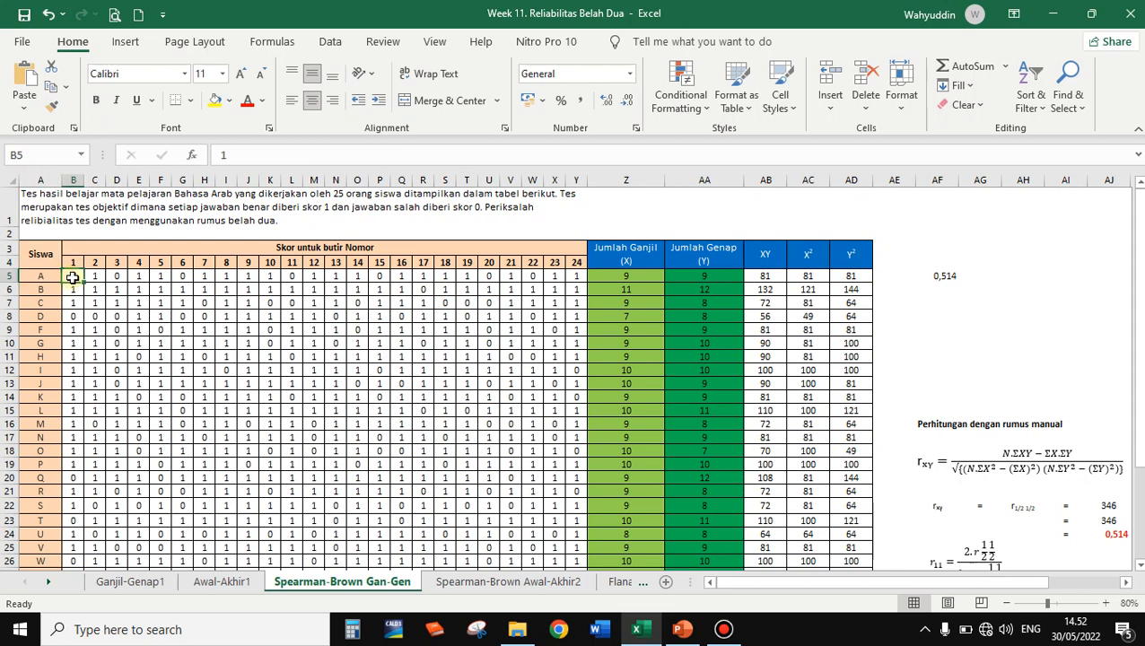
left_click(116, 261)
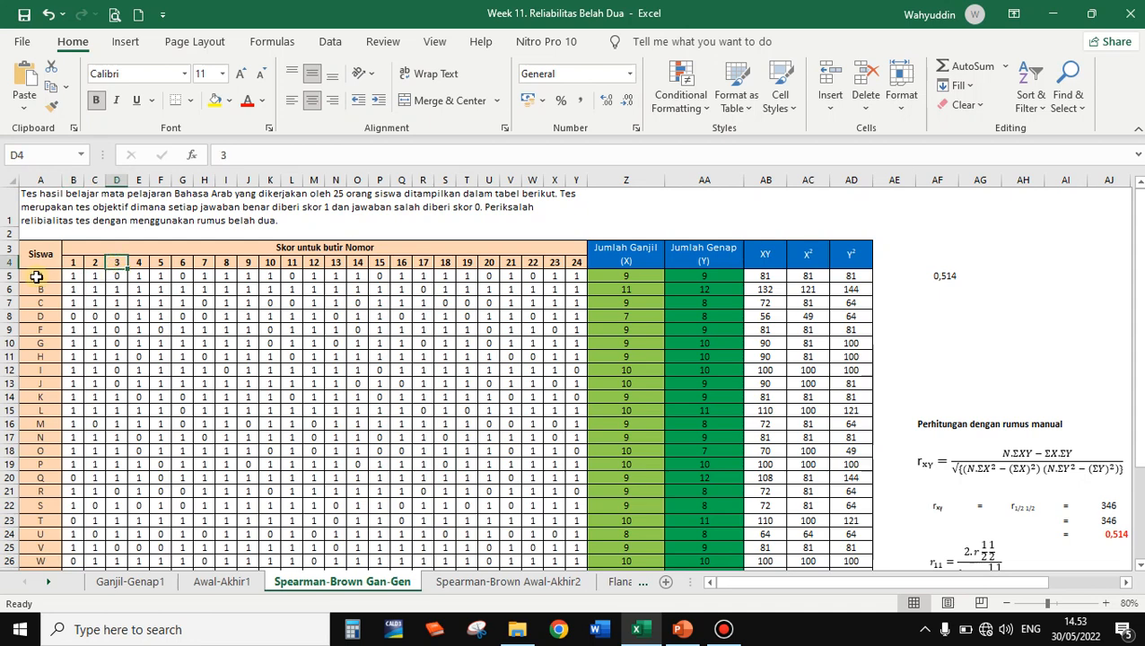
left_click(118, 276)
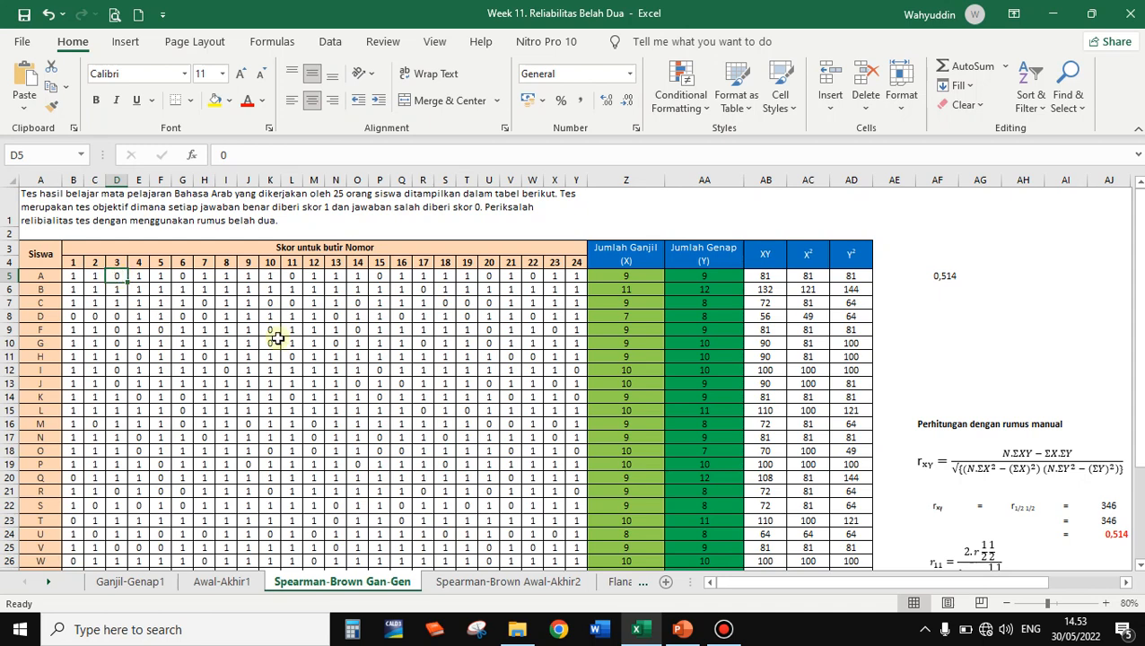
Clear the odd and even sums, XY, X² and Y² columns, including the totals row, in Z5:AD30.
left_click(629, 276)
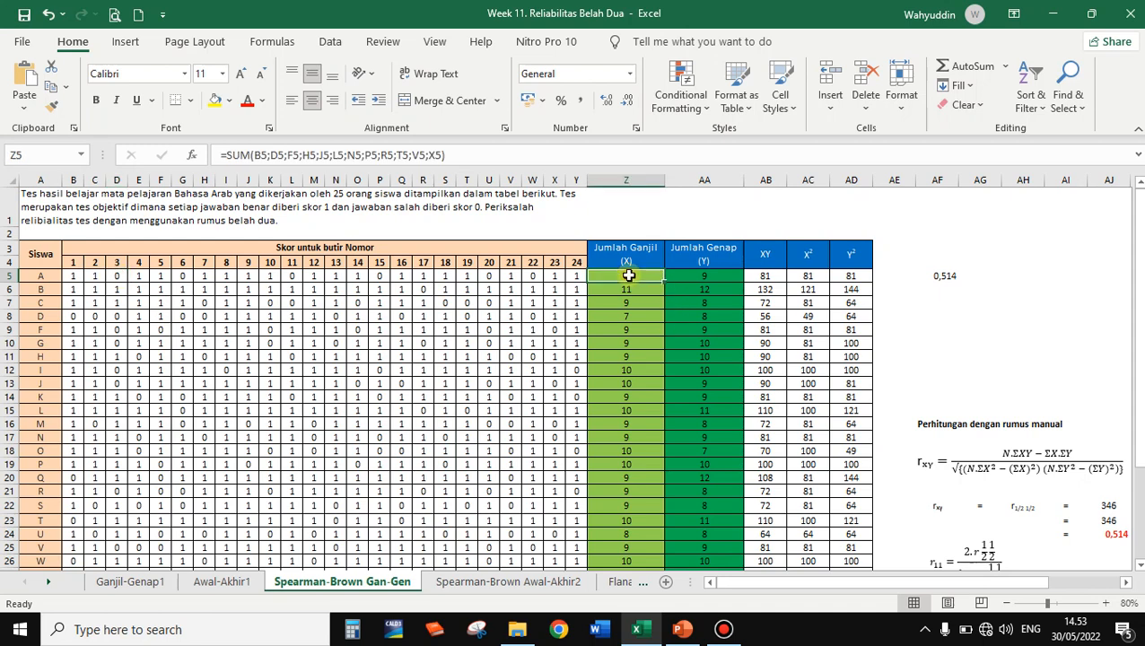
key("ctrl+shift+Right")
key("ctrl+shift+Right")
key("ctrl+shift+Left")
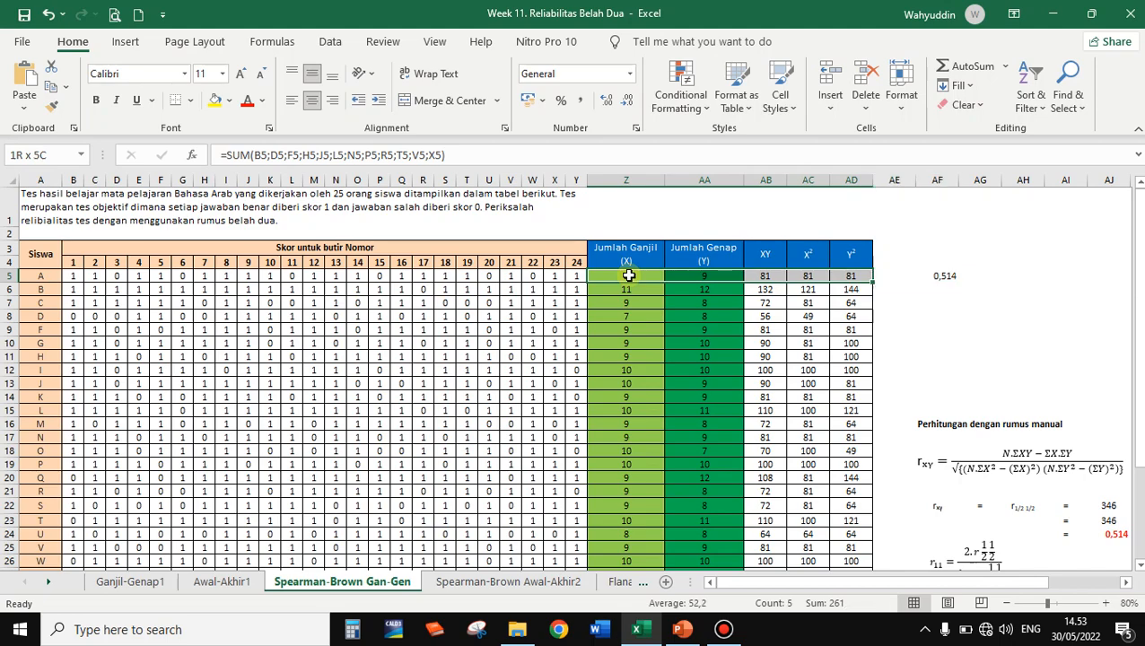
key("ctrl+shift+Down")
key("Delete")
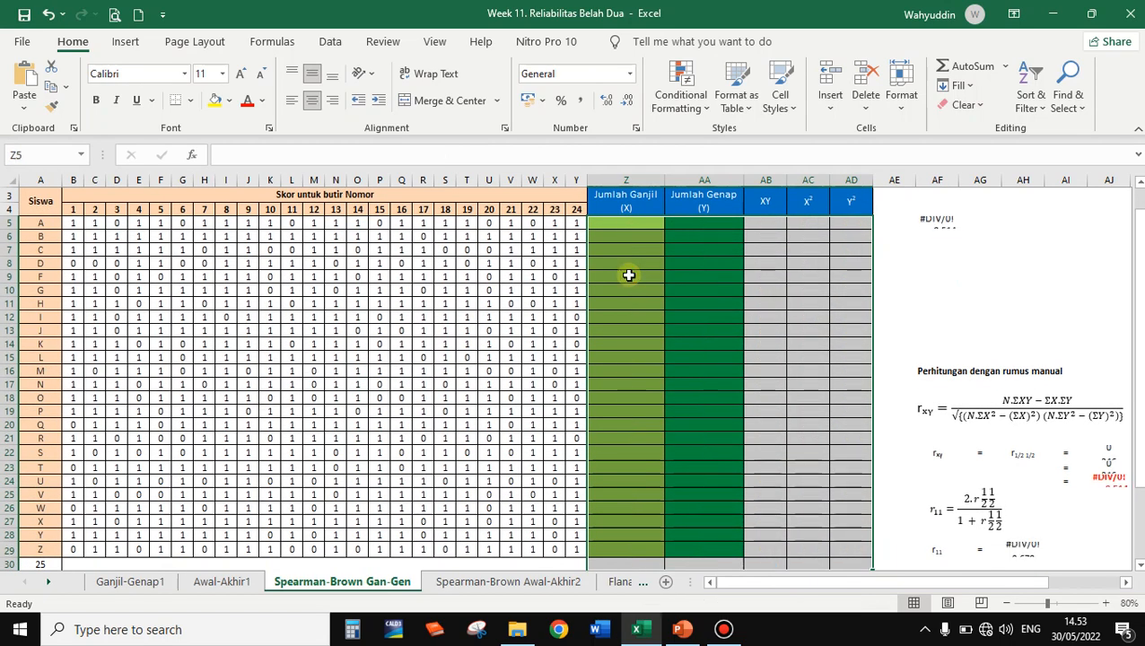
key("Down")
key("Down")
key("Down")
key("Down")
key("Down")
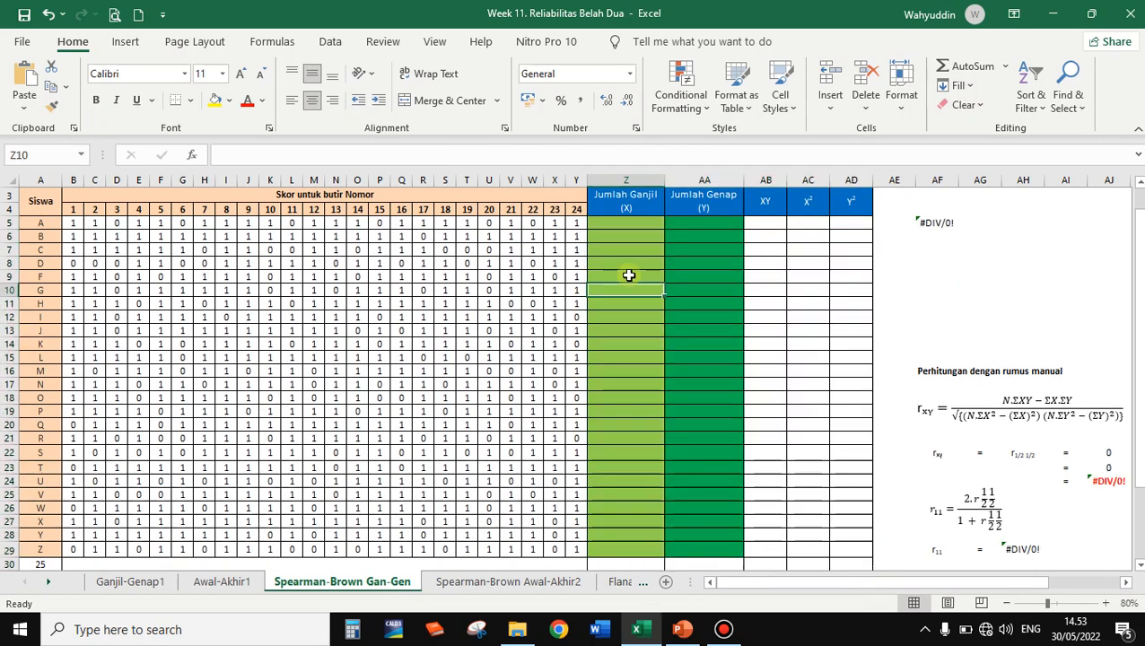
key("ctrl+Down")
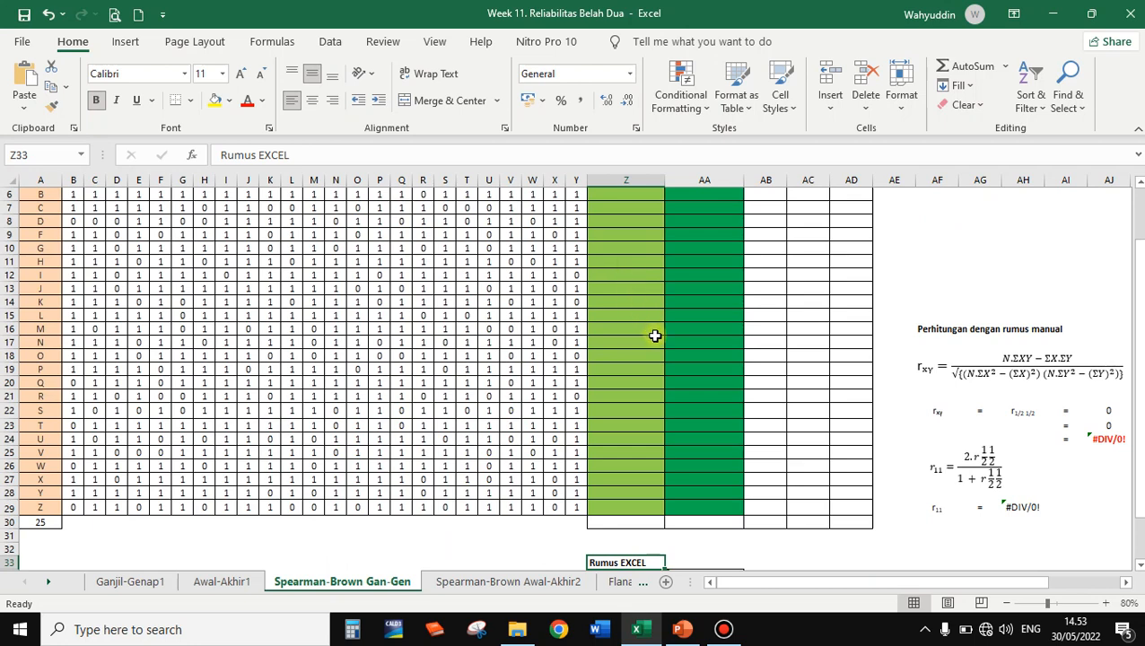
scroll(654, 331, "up", 2)
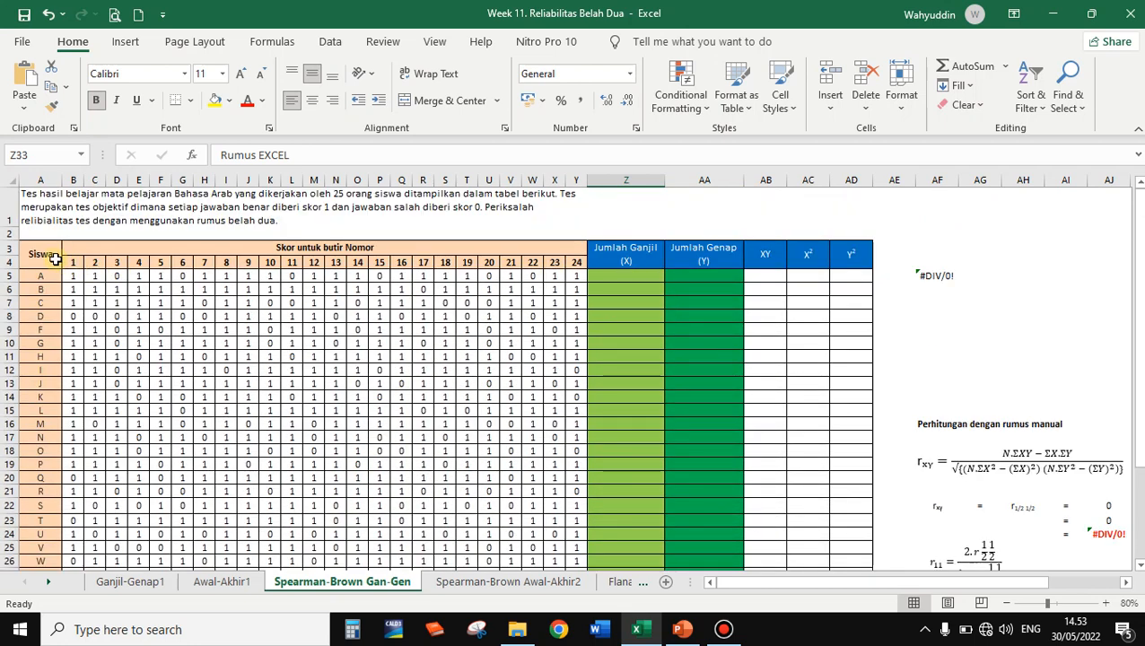
Review the item scores alongside the Jumlah Ganjil (X) and Jumlah Genap (Y) column headings.
left_click_drag(45, 256, 414, 439)
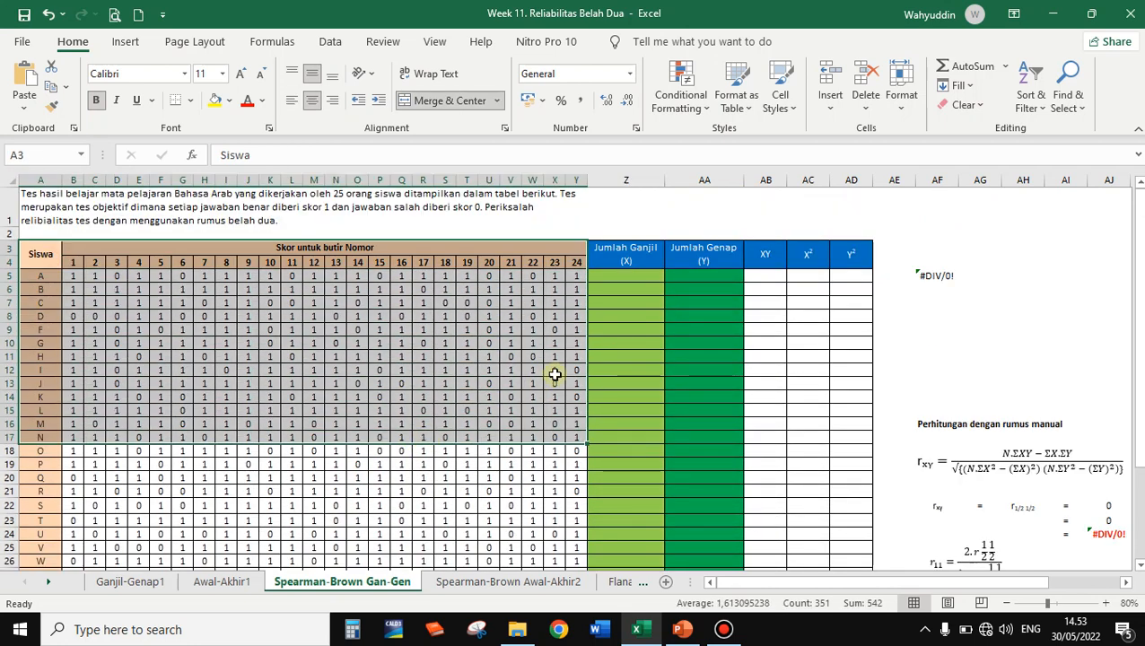
left_click(646, 257)
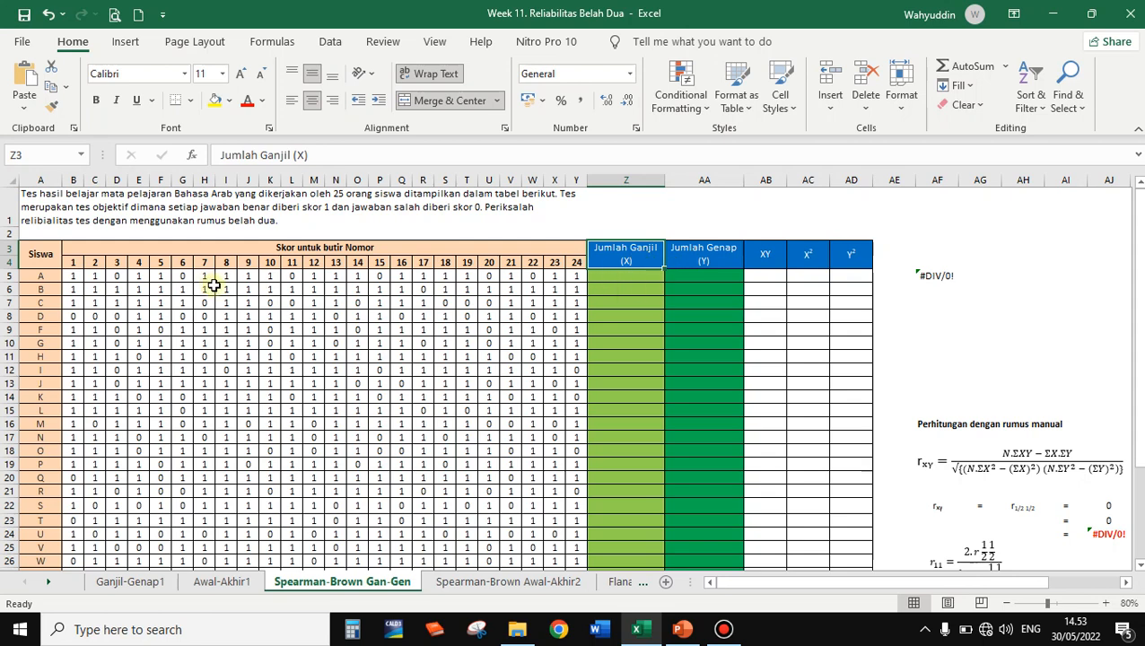
left_click(76, 263)
left_click_drag(77, 265, 572, 351)
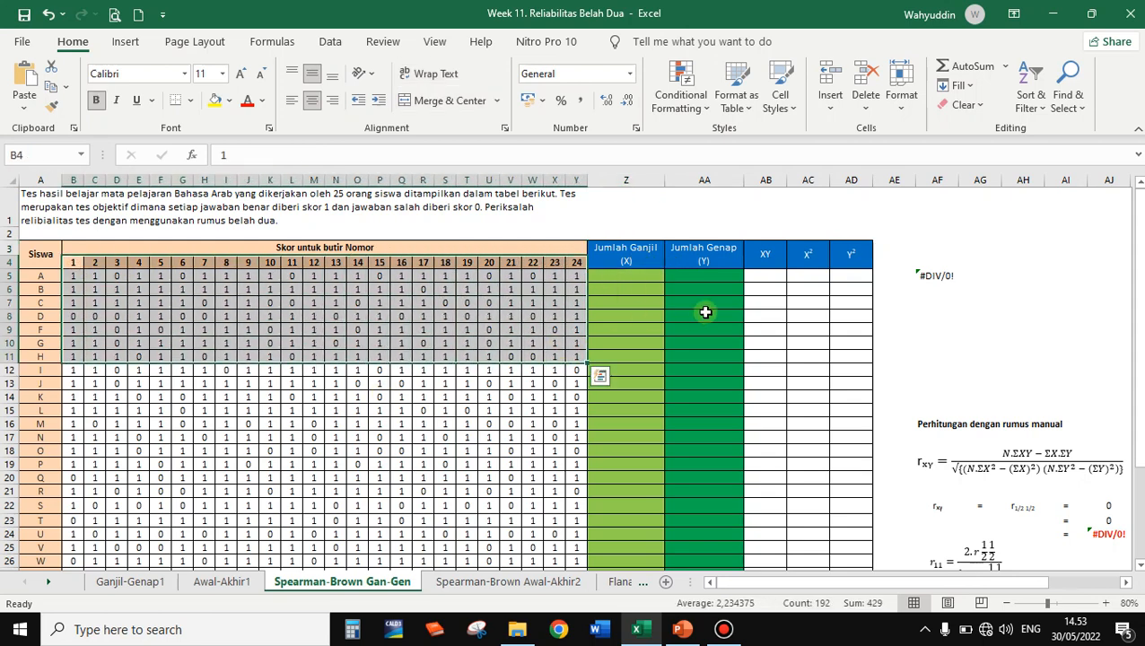
left_click(658, 253)
left_click(714, 259)
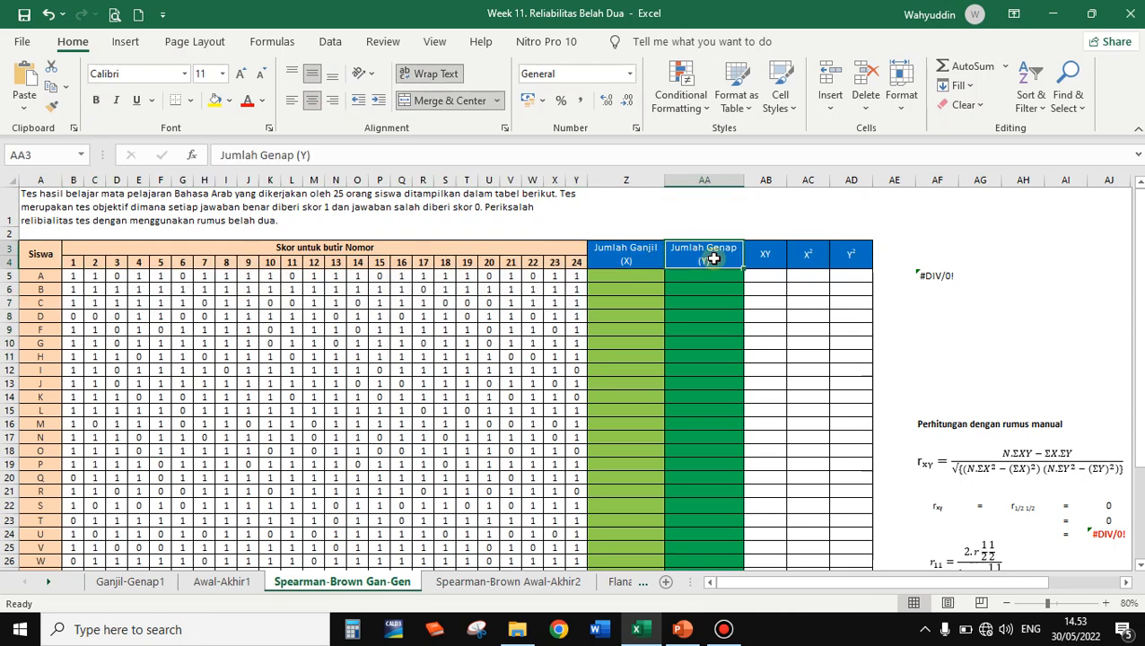
Start a SUM formula for student A's Jumlah Ganjil (X) in Z5 with the odd-item scores B5, D5 and F5.
left_click(637, 278)
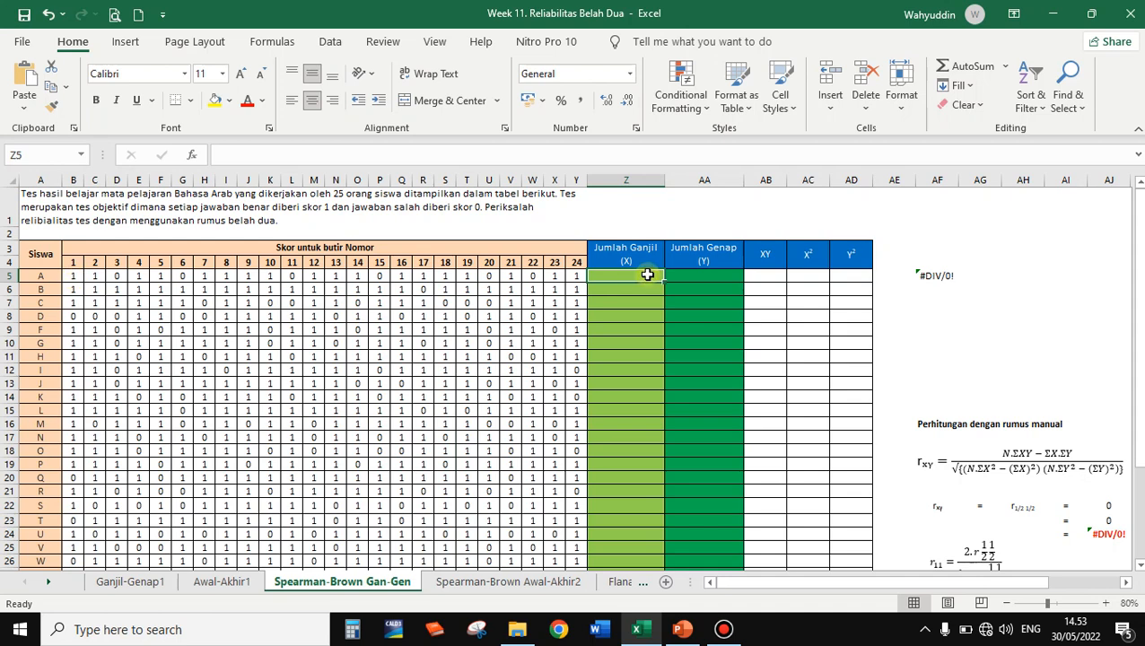
type("=")
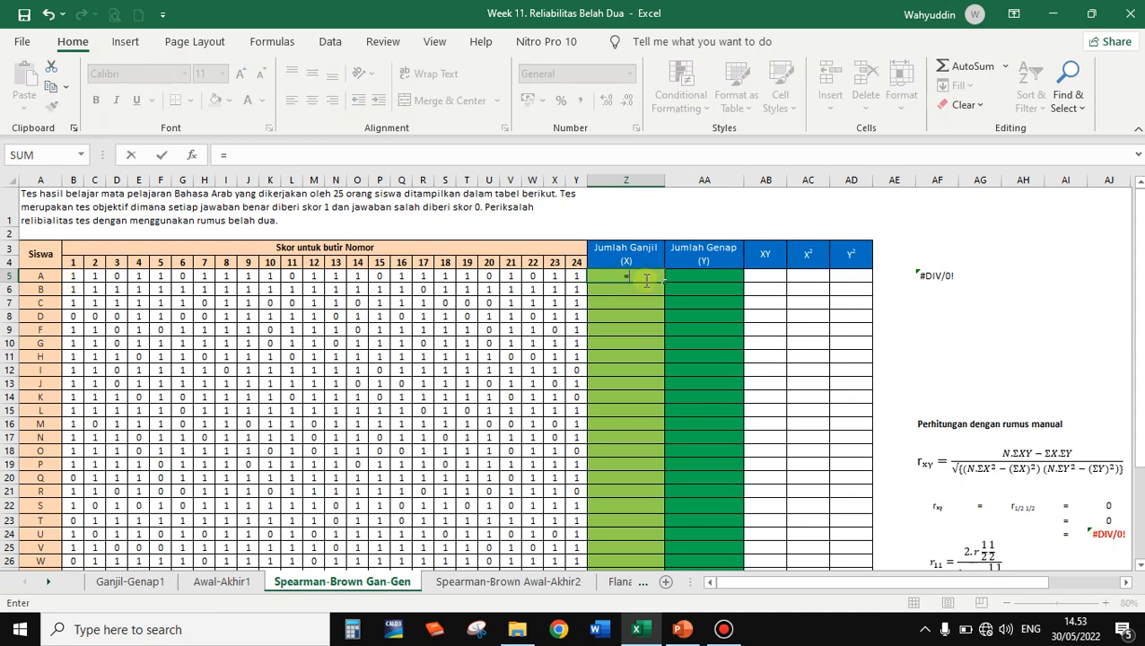
type("sum")
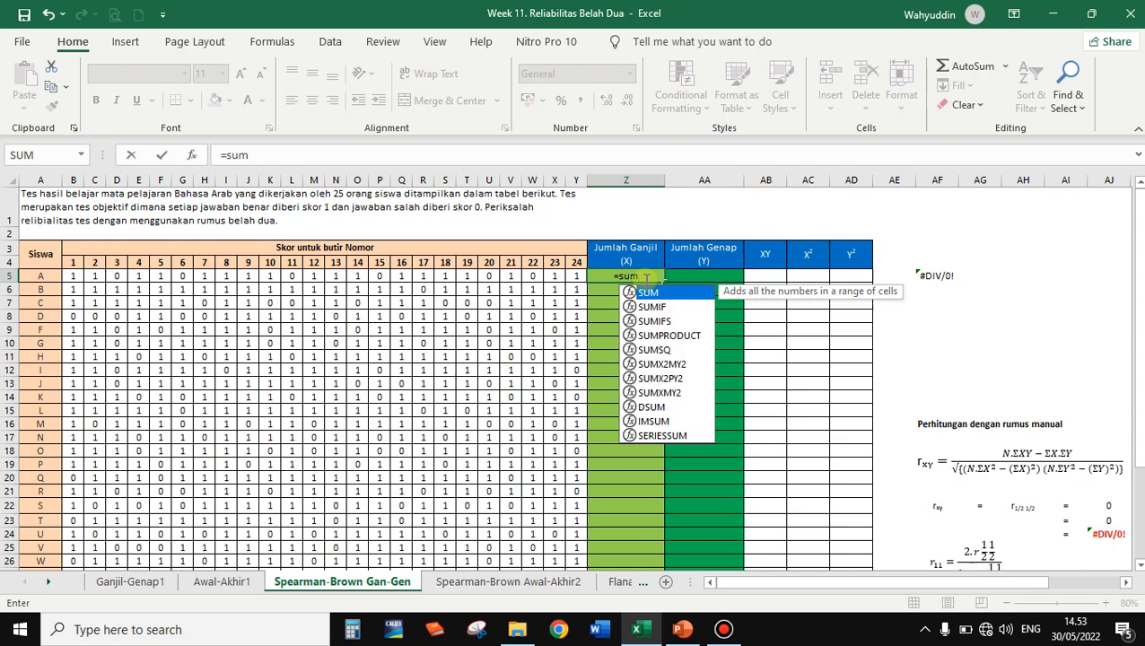
double_click(646, 294)
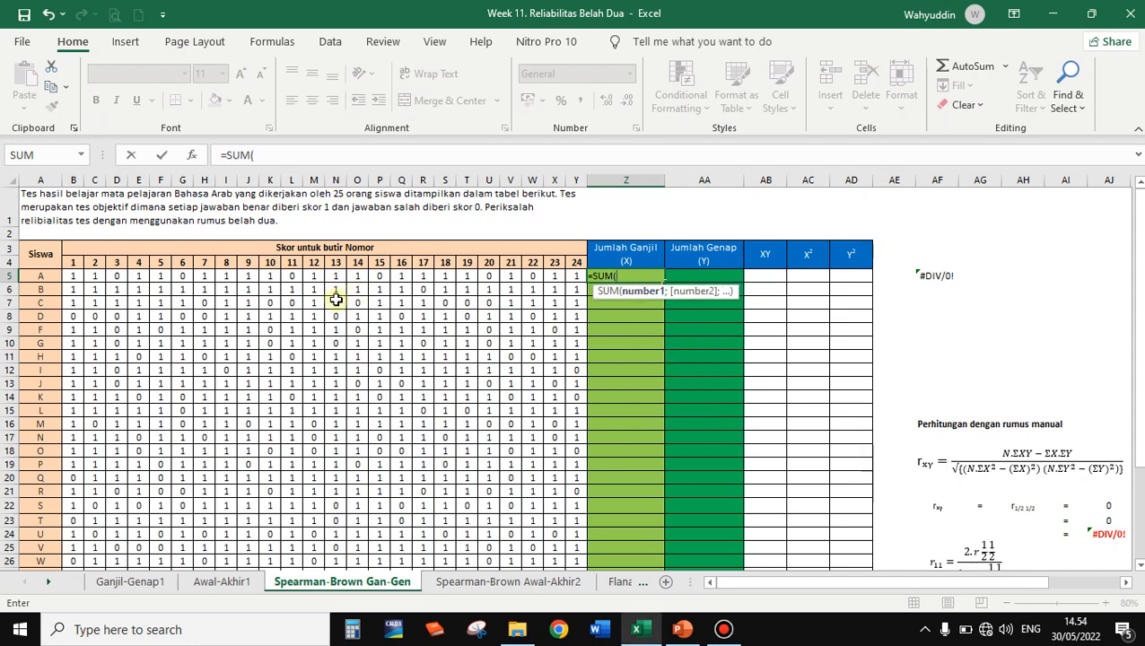
left_click(73, 278)
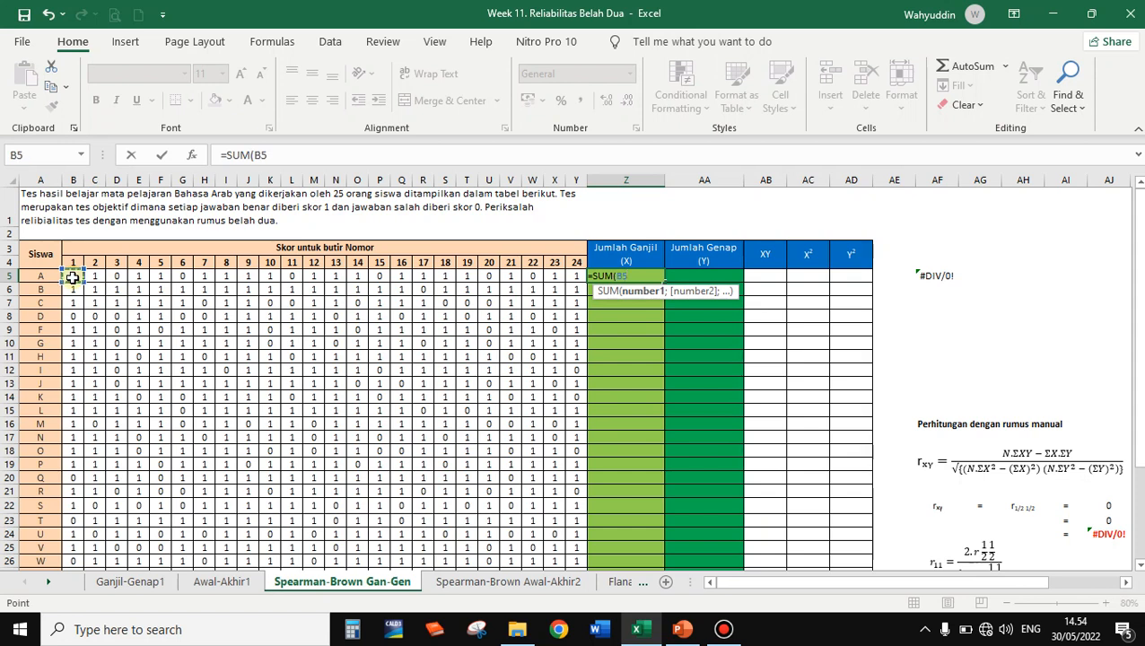
left_click(116, 278)
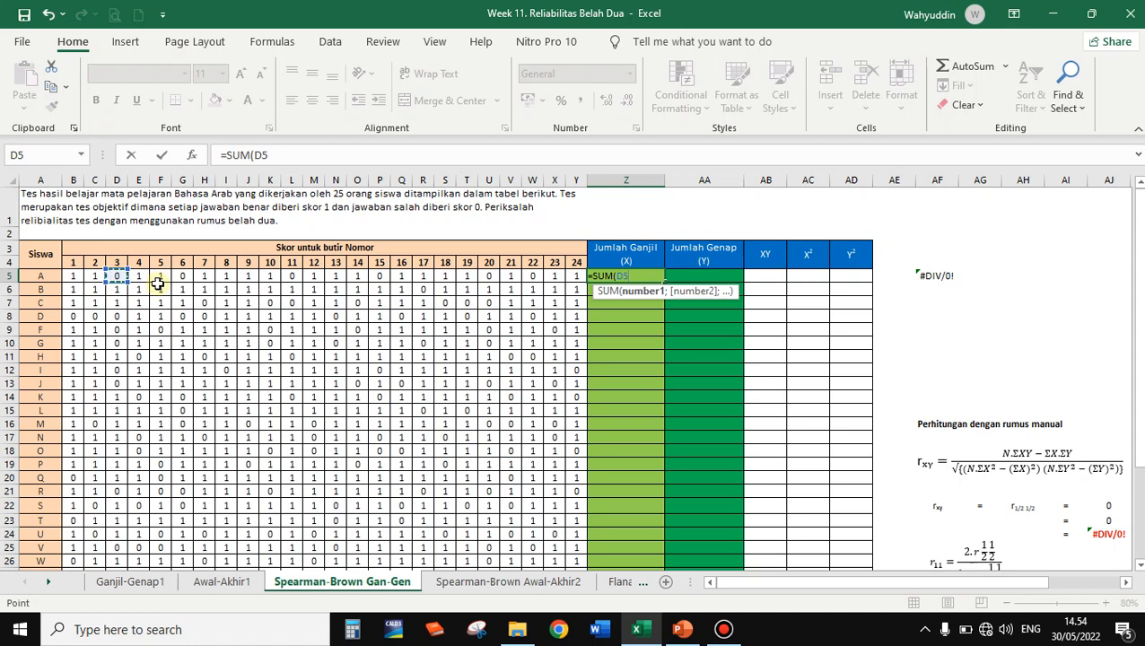
key("BackSpace")
key("BackSpace")
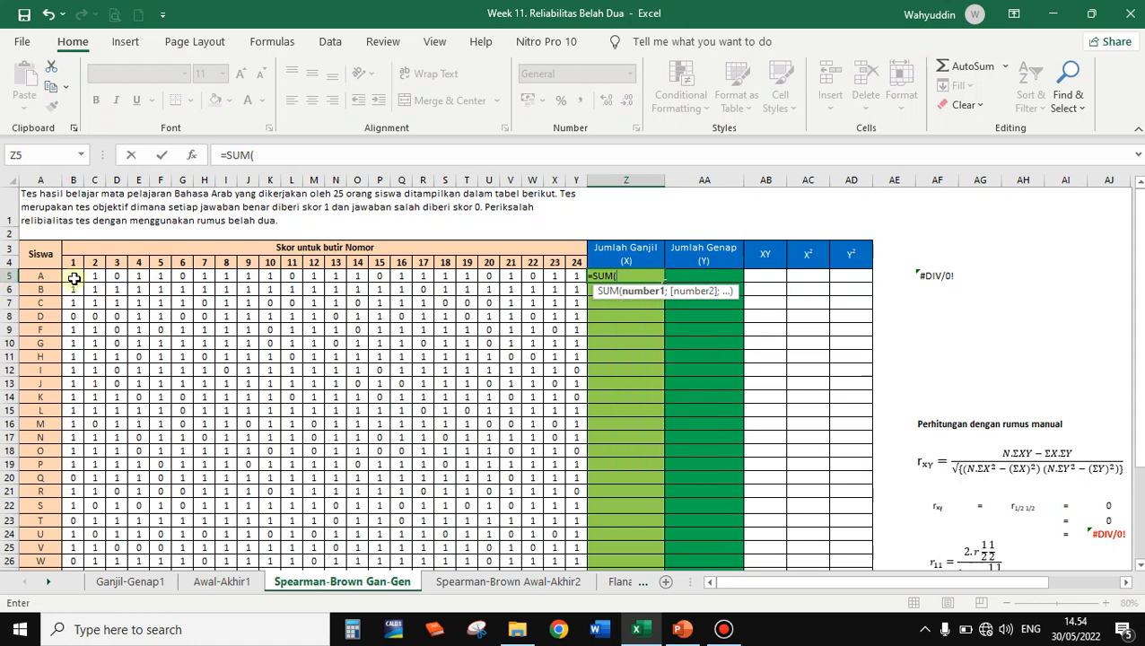
left_click(73, 278)
type(";")
left_click(117, 277)
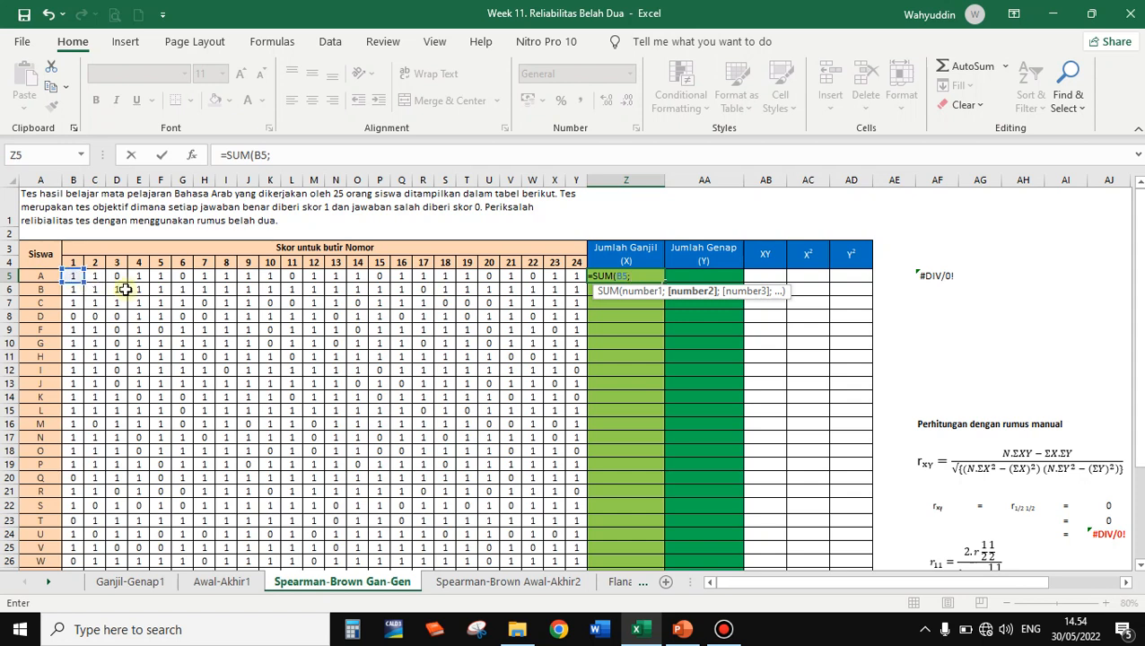
type(";")
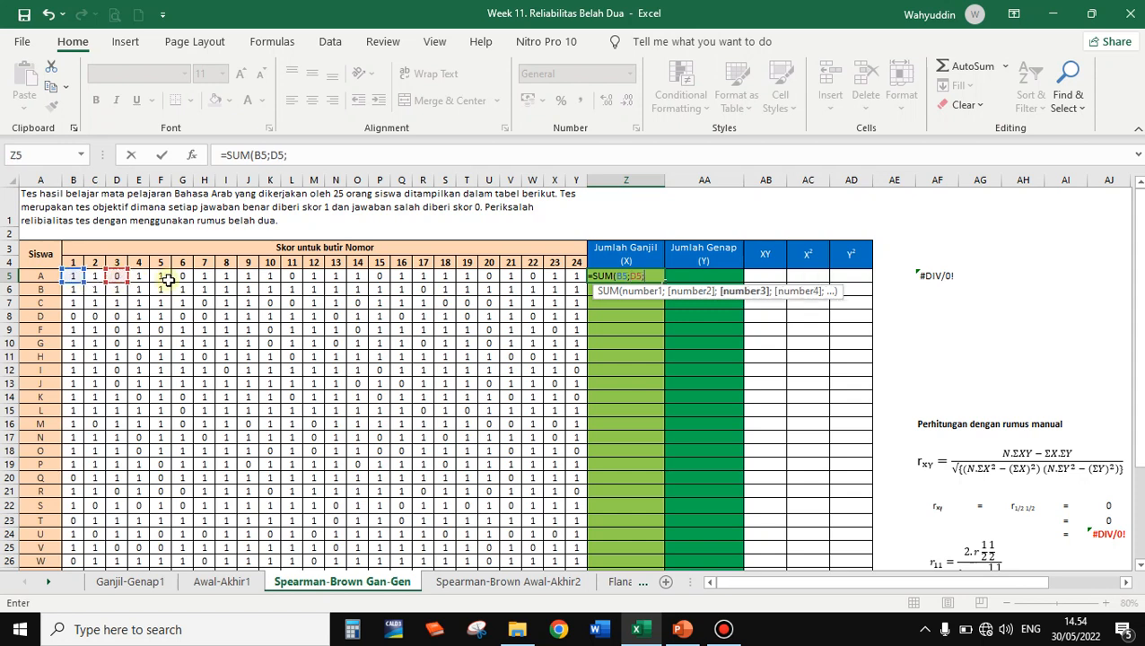
left_click(161, 277)
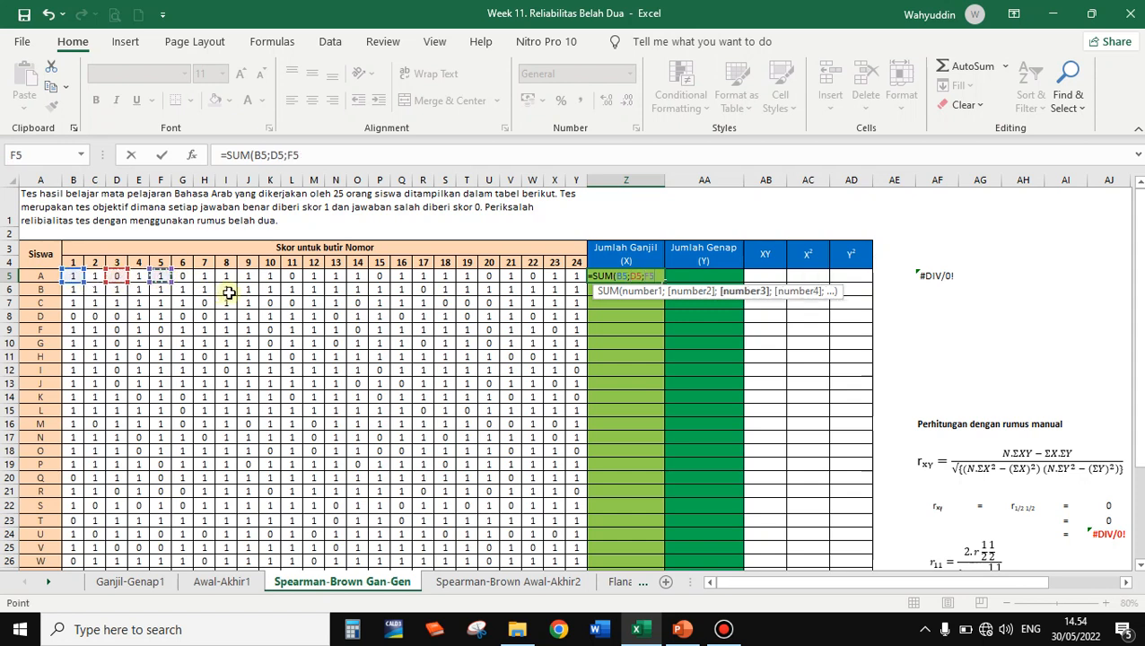
Extend student A's odd-item sum in Z5 with the item 7 to 15 scores H5, J5, L5, N5 and P5.
type(";")
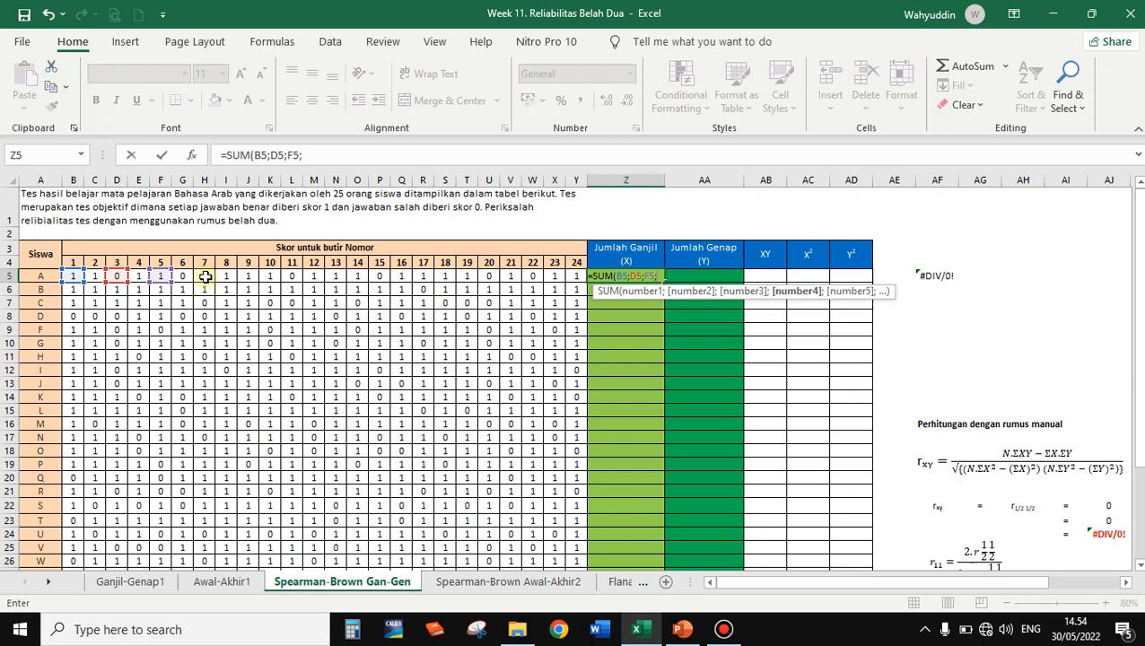
left_click(206, 278)
type(";")
left_click(247, 281)
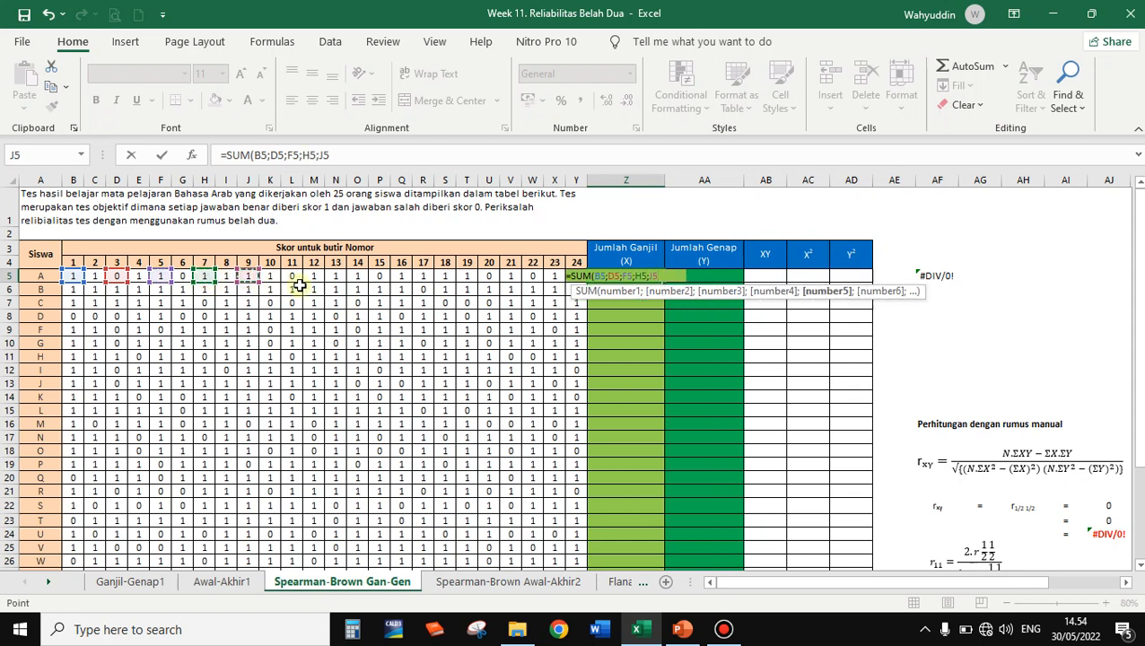
type(";")
left_click(294, 280)
type(";")
left_click(335, 277)
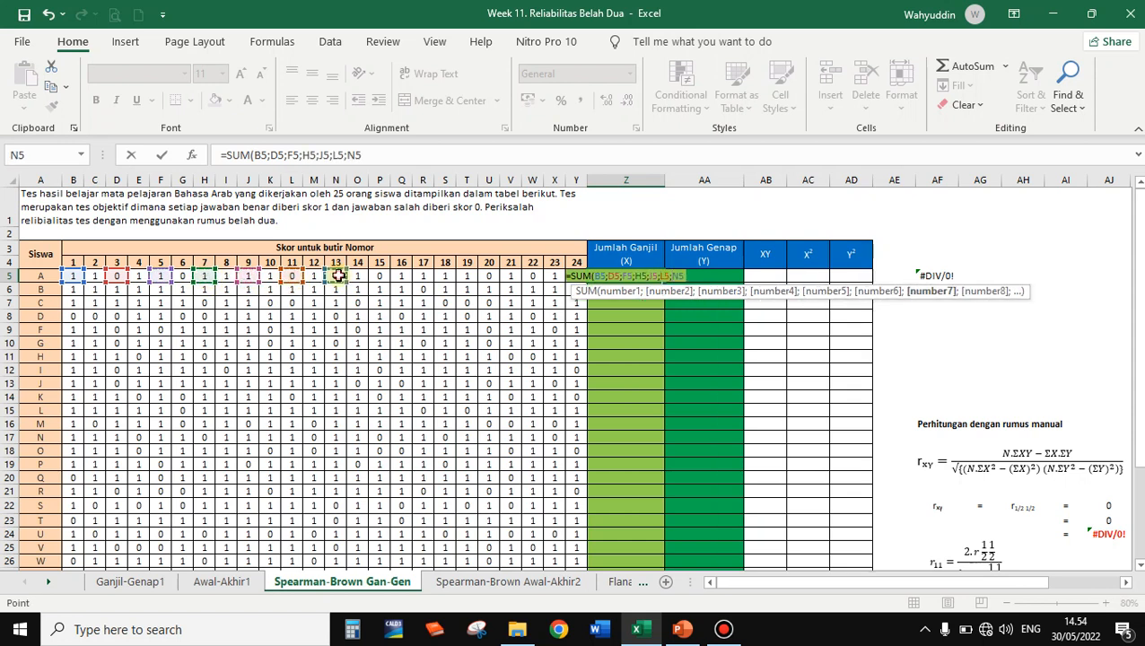
type(";")
left_click(381, 280)
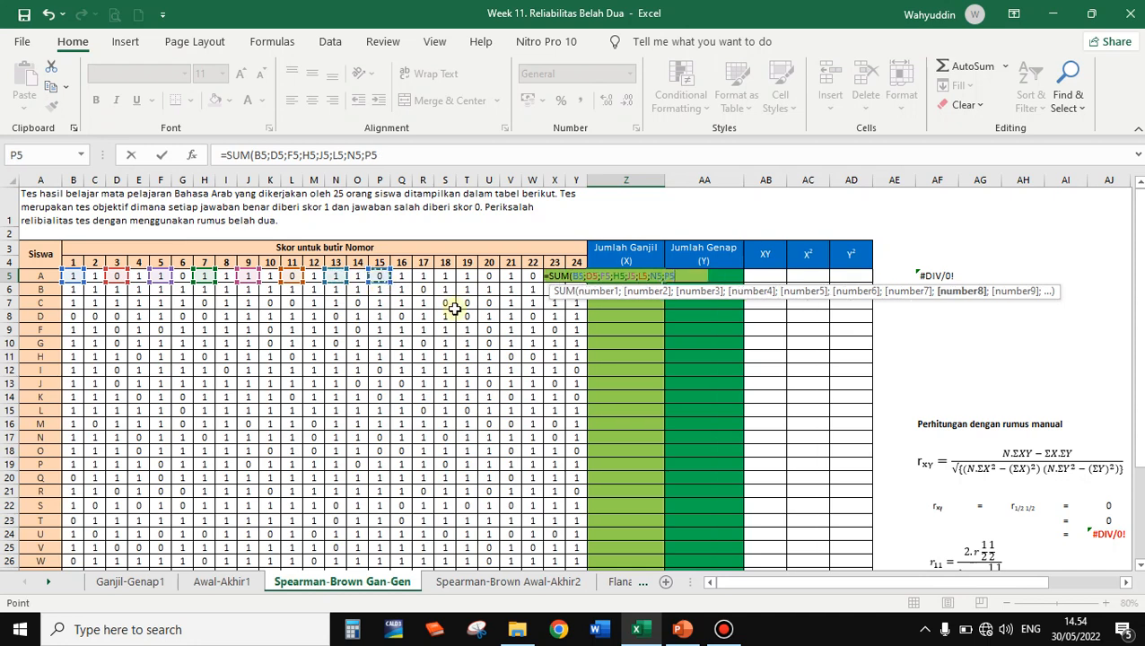
Complete the odd-item sum in Z5 with R5, T5 and X5, and enter the formula.
type(";")
left_click(428, 276)
type(";")
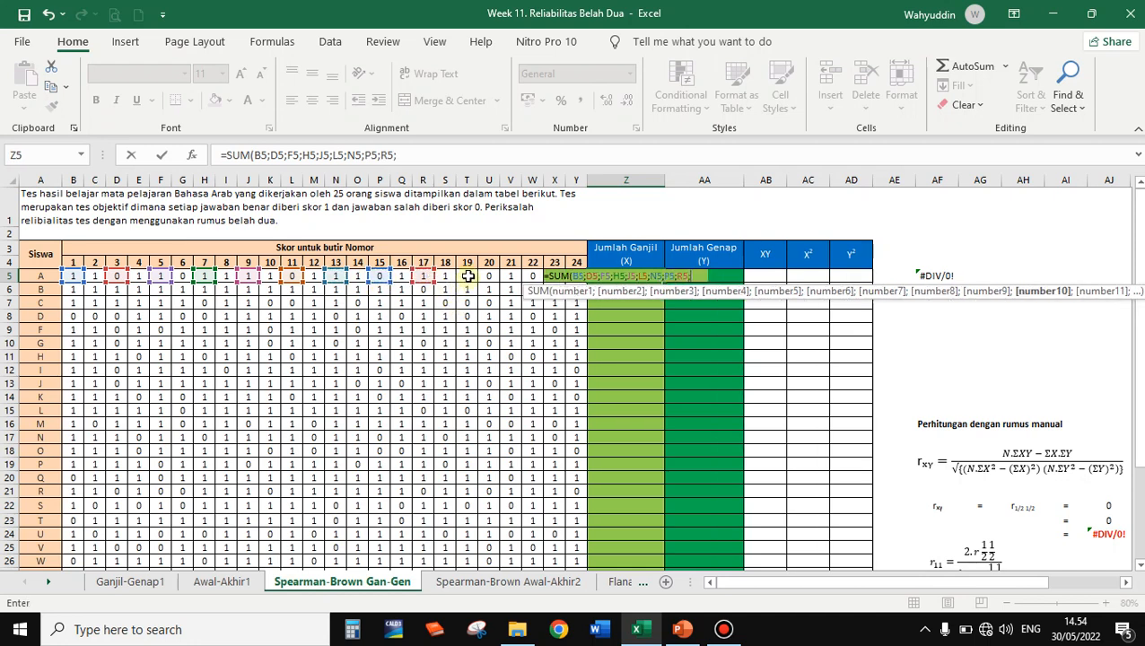
left_click(466, 276)
type(";")
left_click(511, 276)
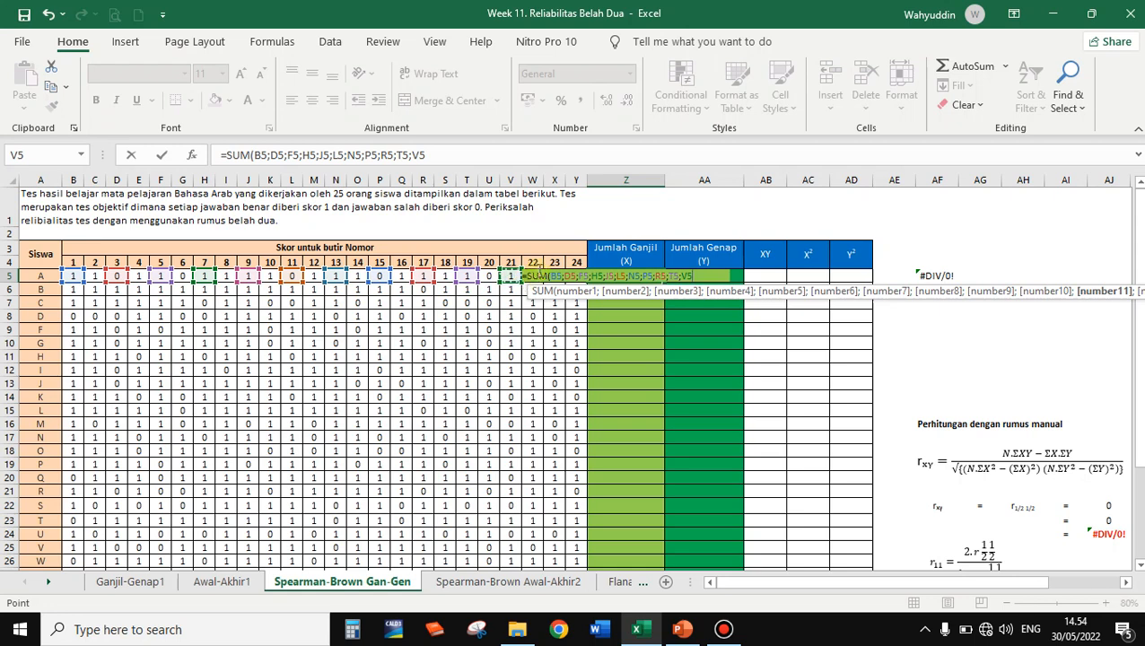
left_click(493, 278)
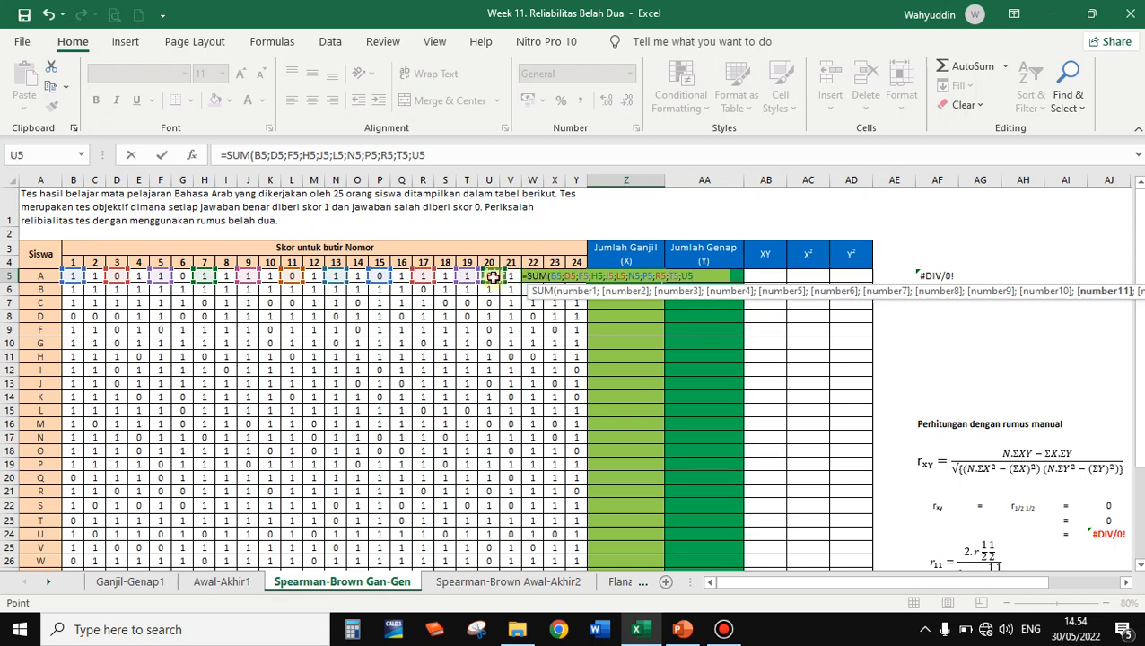
key("Right")
key("Right")
key("Right")
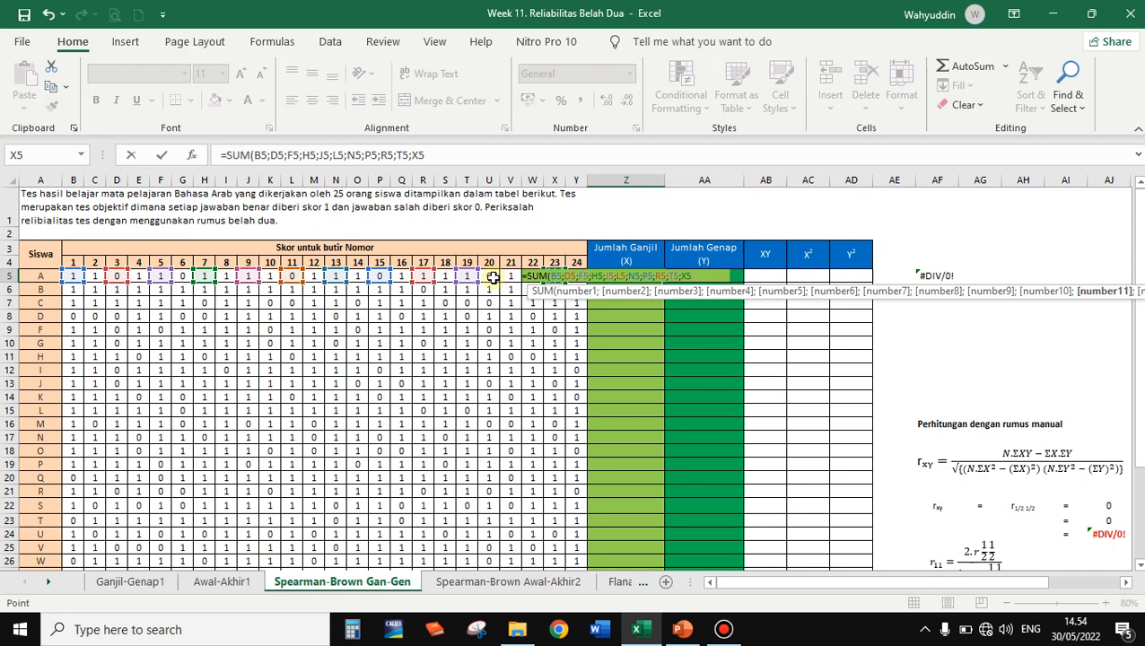
key("Return")
Add the item 21 score V5 as another argument of the SUM formula in Z5.
left_click(642, 276)
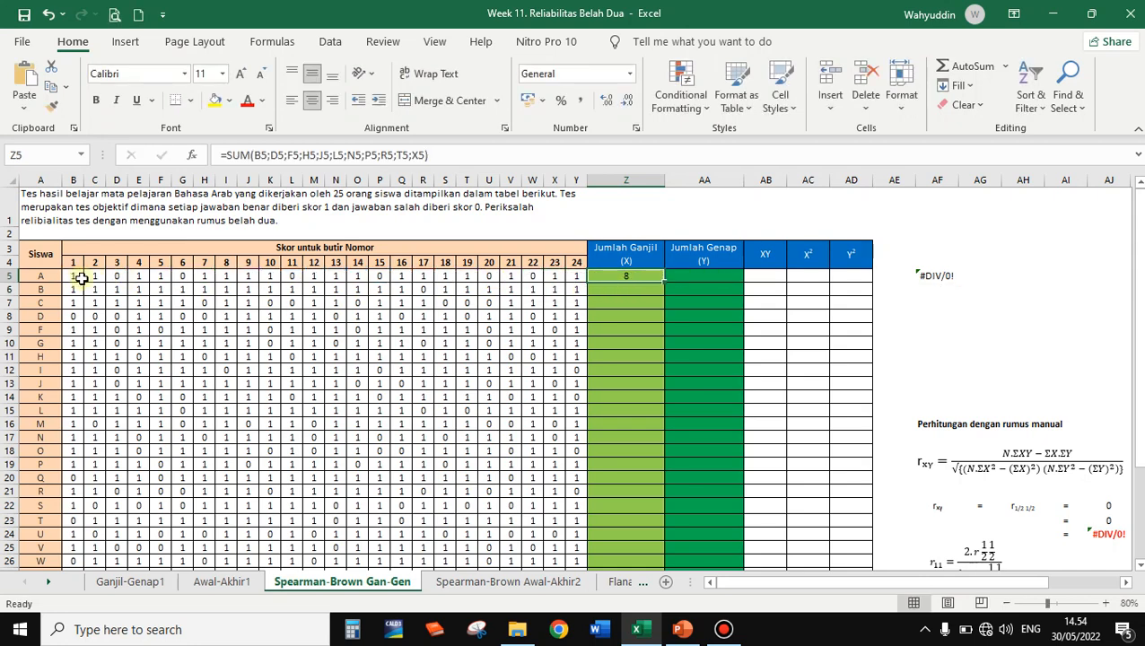
double_click(634, 277)
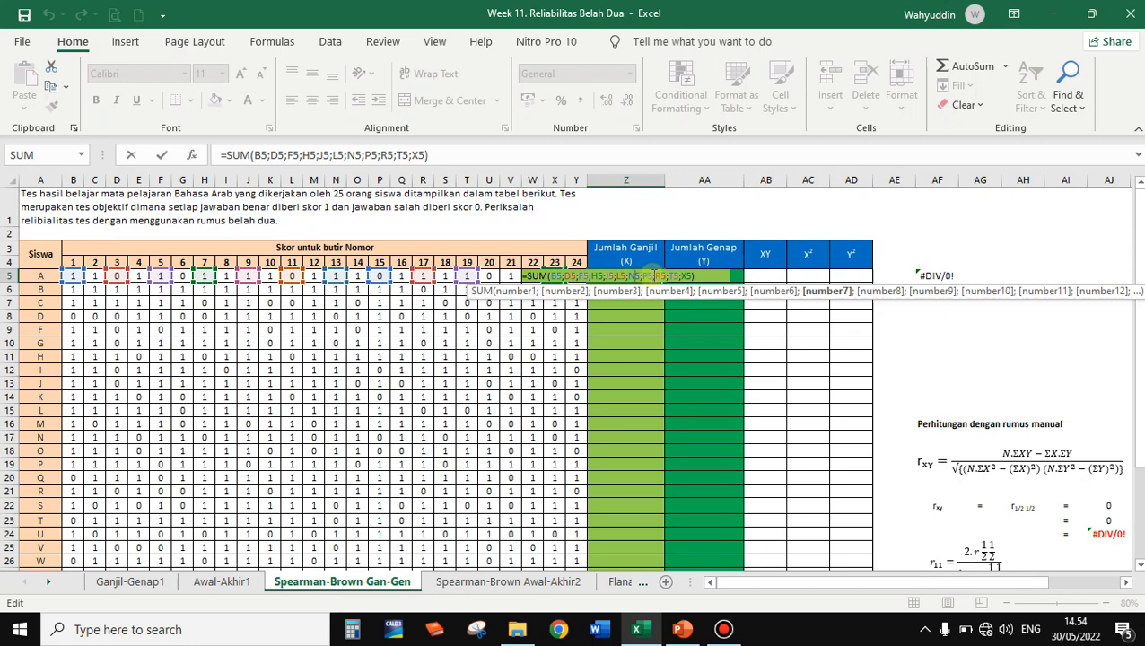
left_click(691, 276)
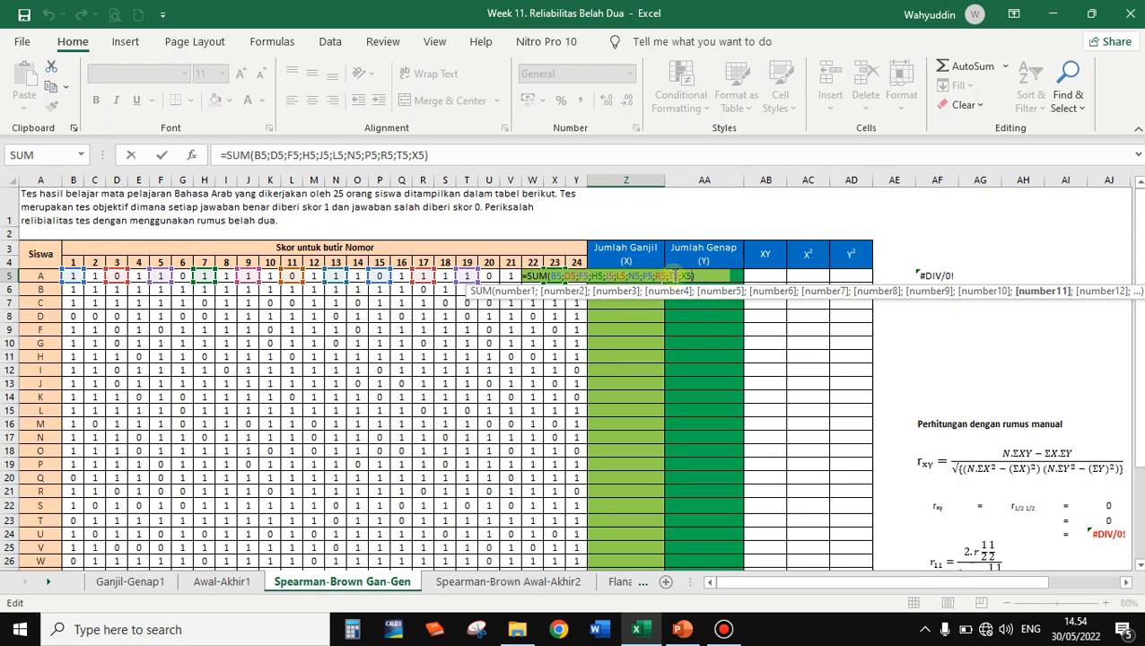
type(";")
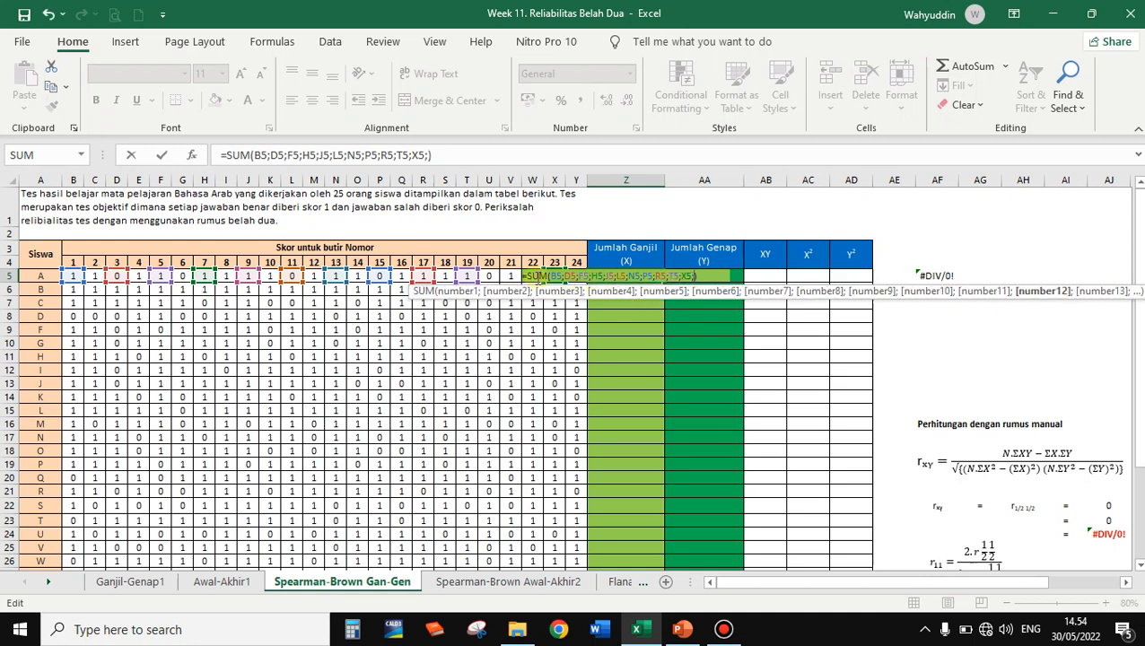
left_click(510, 276)
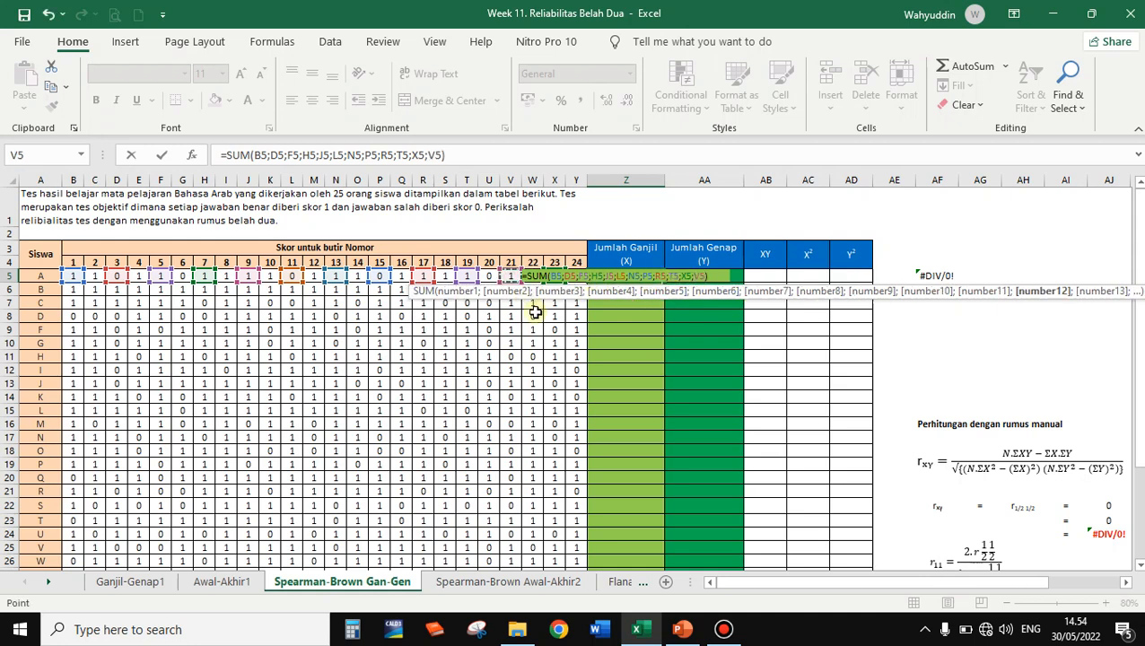
key("Return")
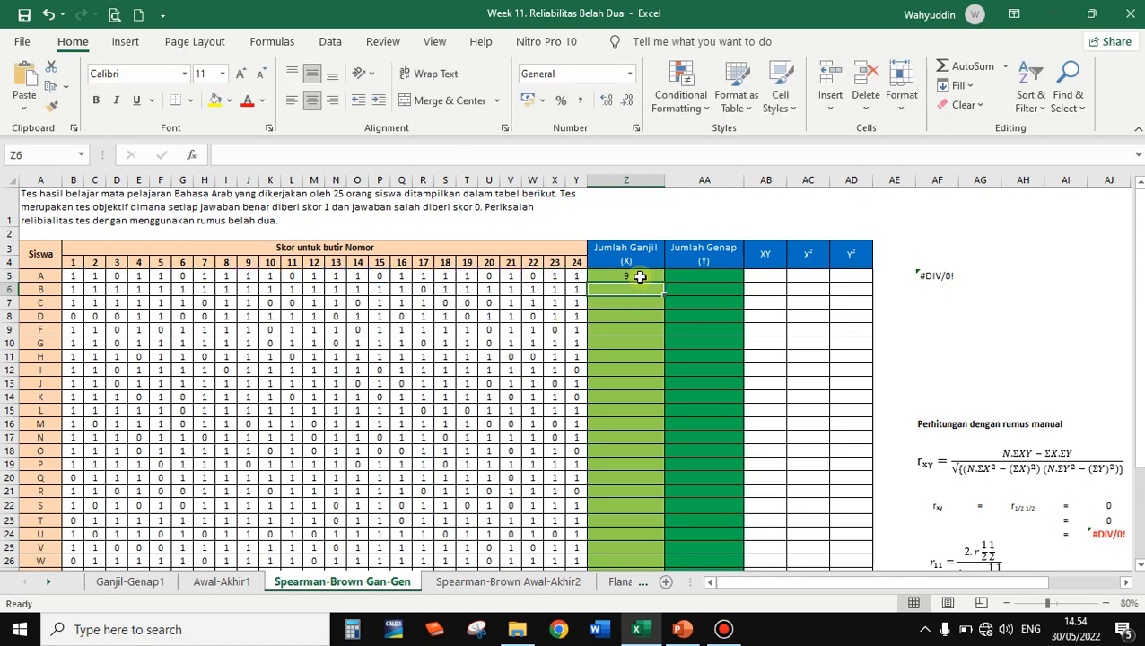
Clear Z5 and restart student A's odd-item SUM formula with B5, D5 and F5, separated by semicolons.
left_click(636, 277)
key("Delete")
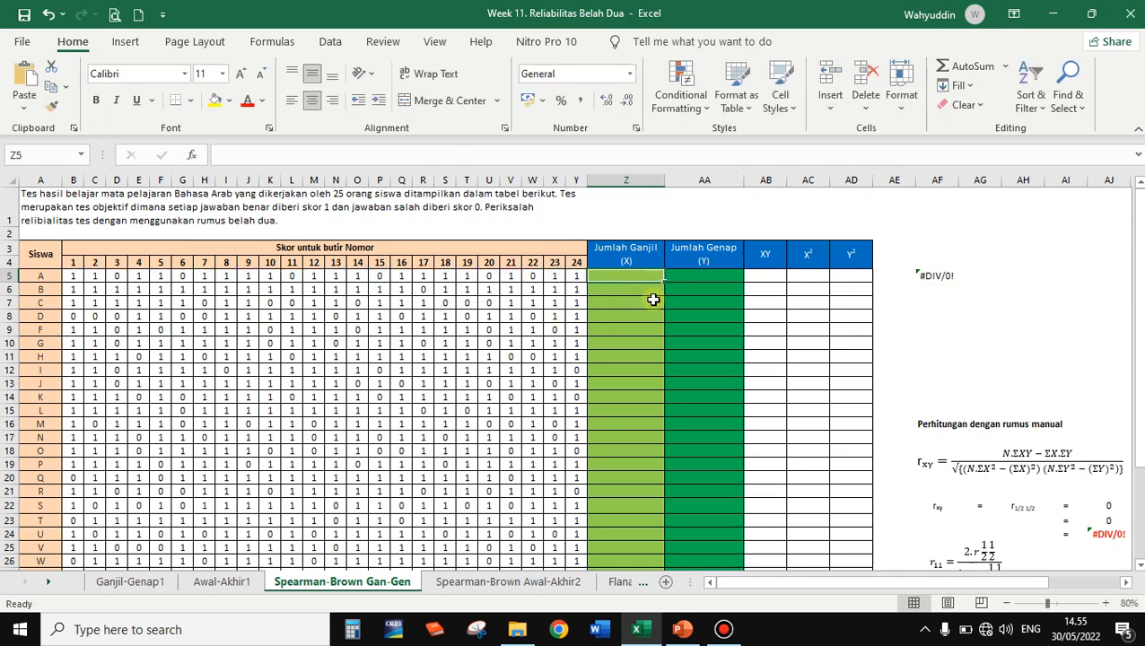
type("=sum")
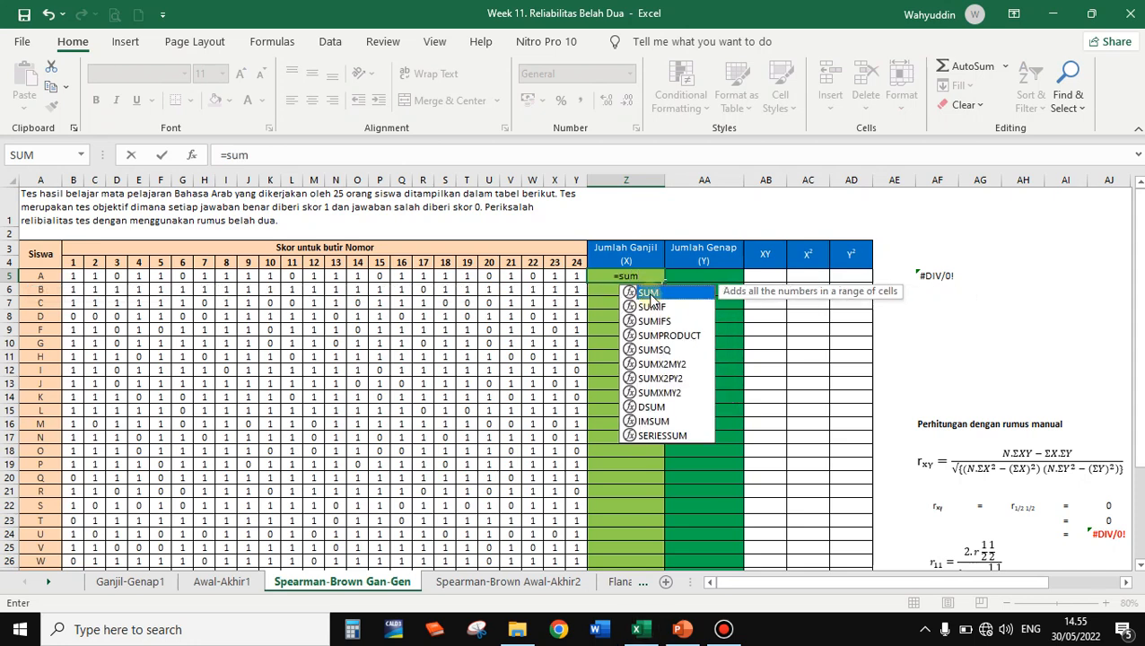
double_click(650, 299)
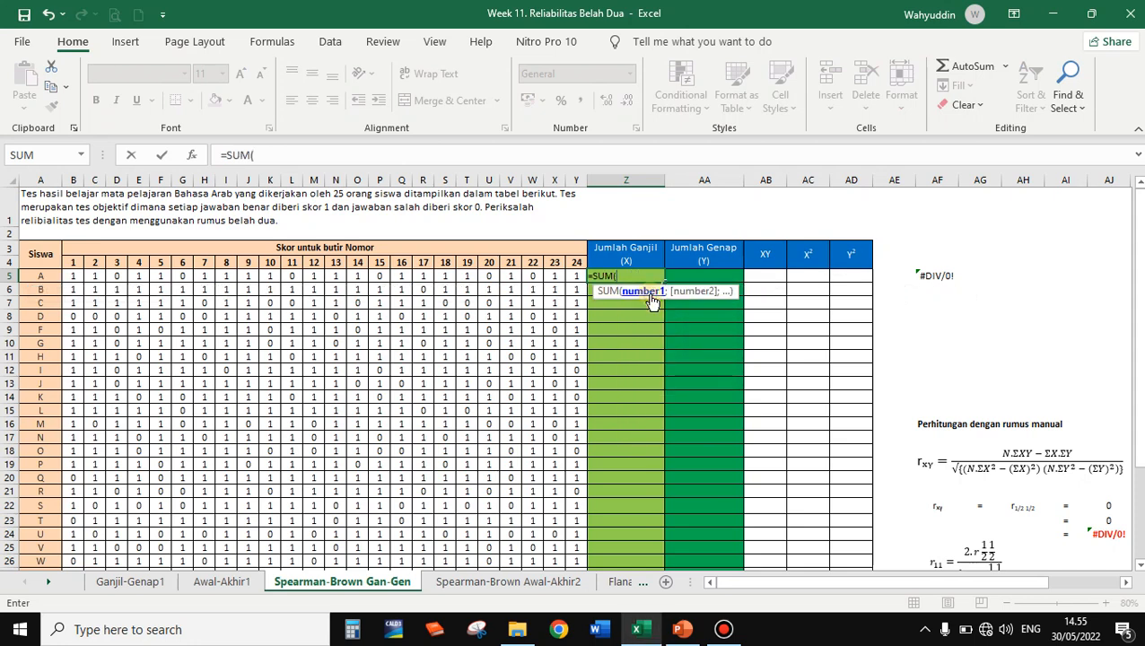
left_click(75, 278)
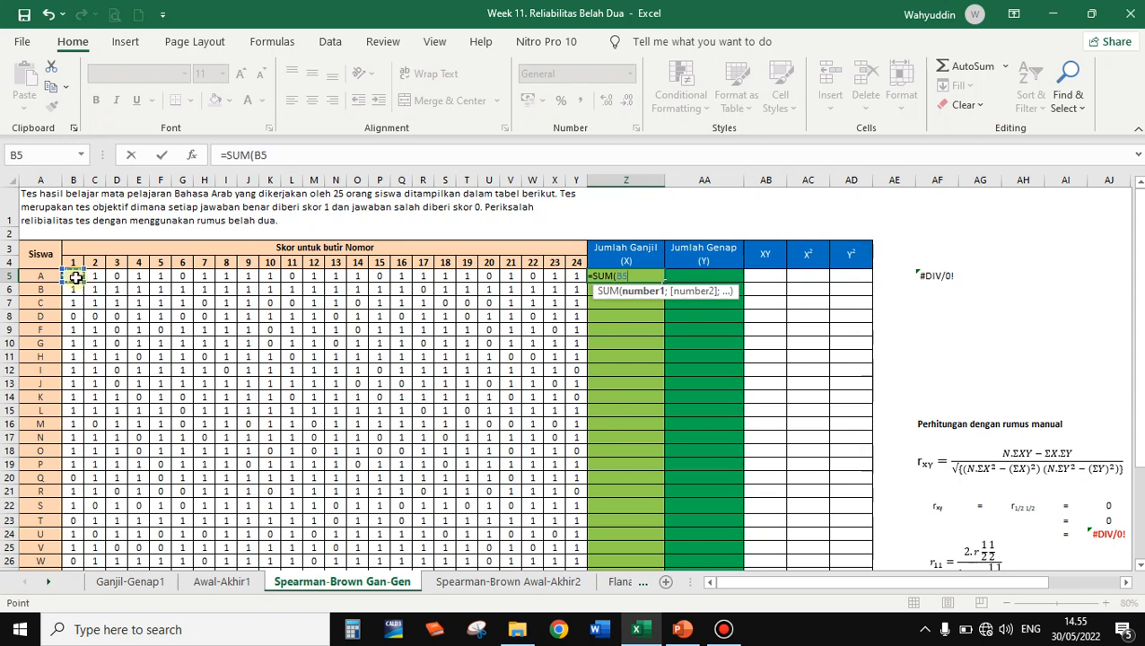
type(";")
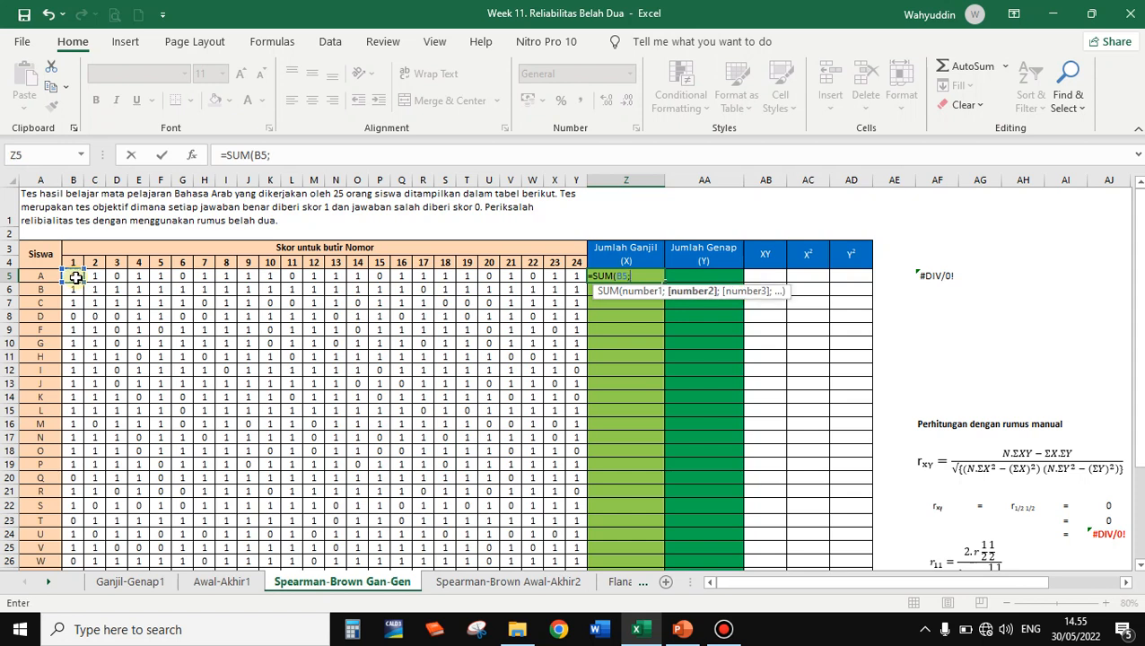
left_click(115, 276)
type(";")
left_click(159, 277)
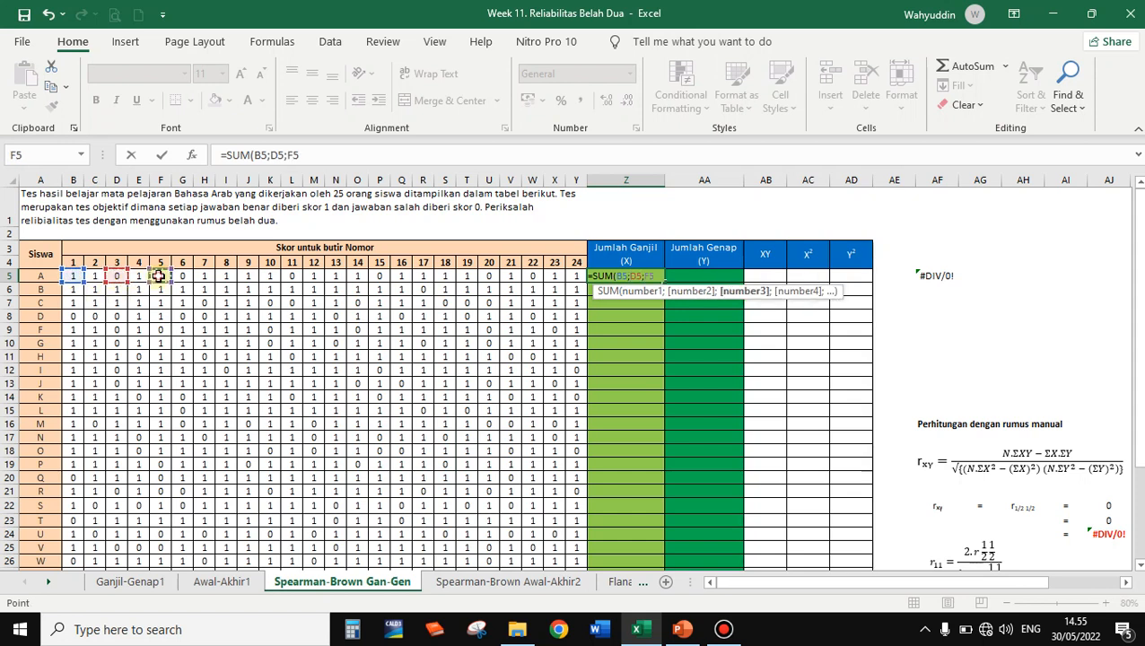
Add the scores of items 7, 9, 11 and 13 (H5, J5, L5, N5) to the SUM formula in Z5.
type(";")
left_click(205, 277)
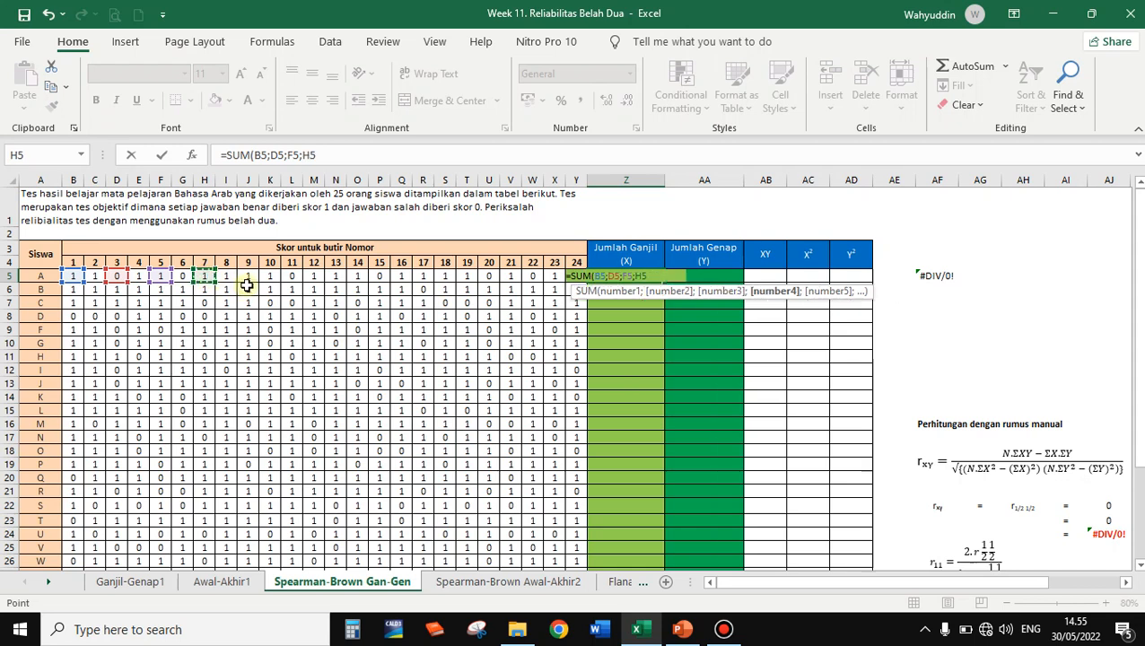
type(";")
left_click(248, 278)
type(";")
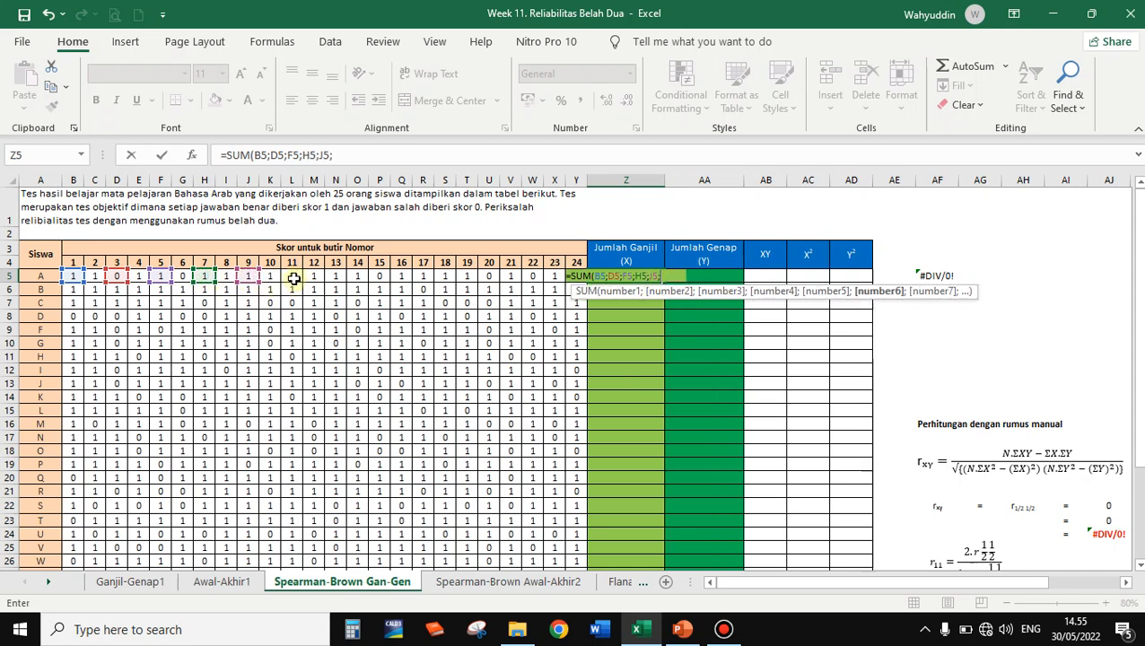
left_click(292, 278)
type(";")
left_click(337, 277)
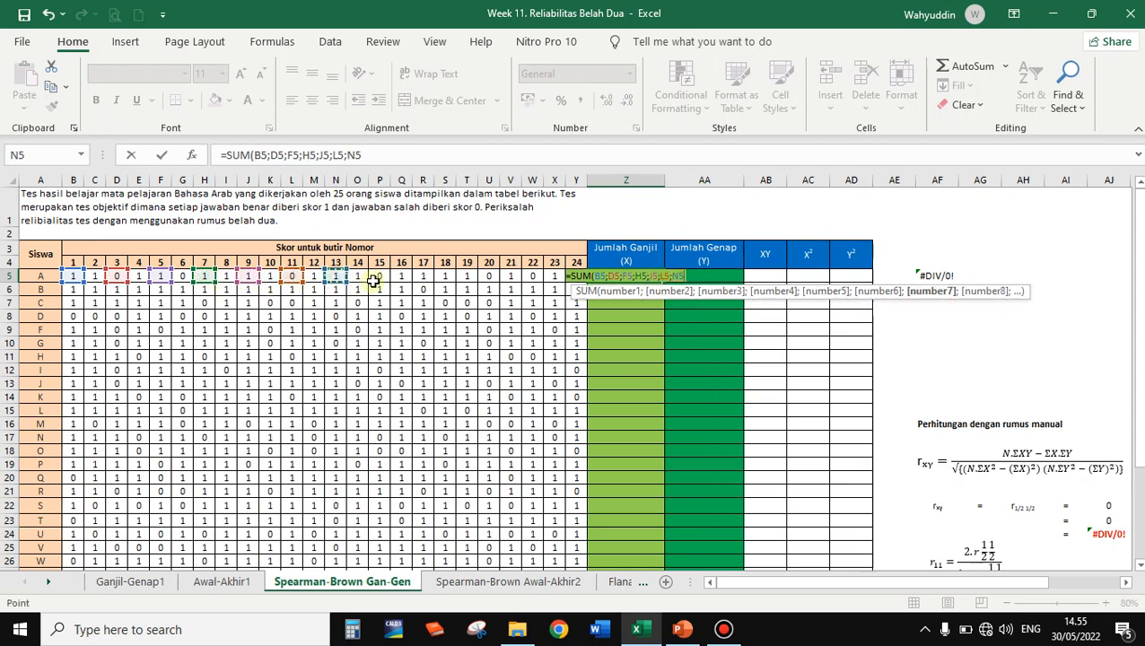
Complete the odd-item SUM in Z5 with P5, R5, T5, V5 and X5, and enter the formula.
type(";")
left_click(380, 277)
type(";")
left_click(423, 278)
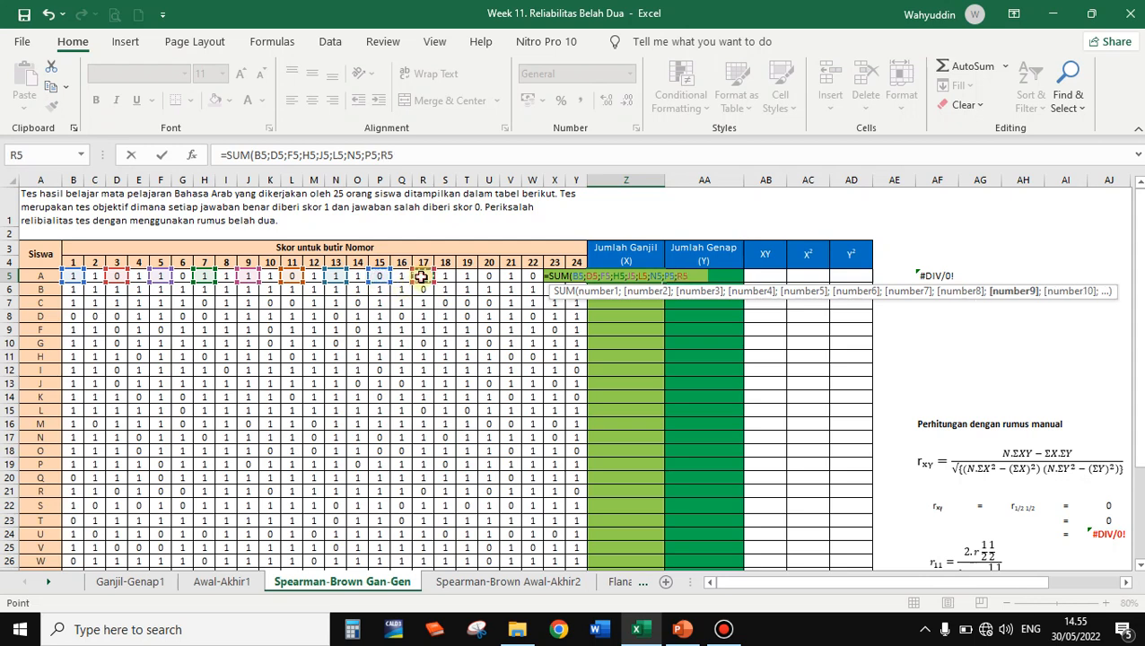
type(";")
left_click(467, 277)
type(";")
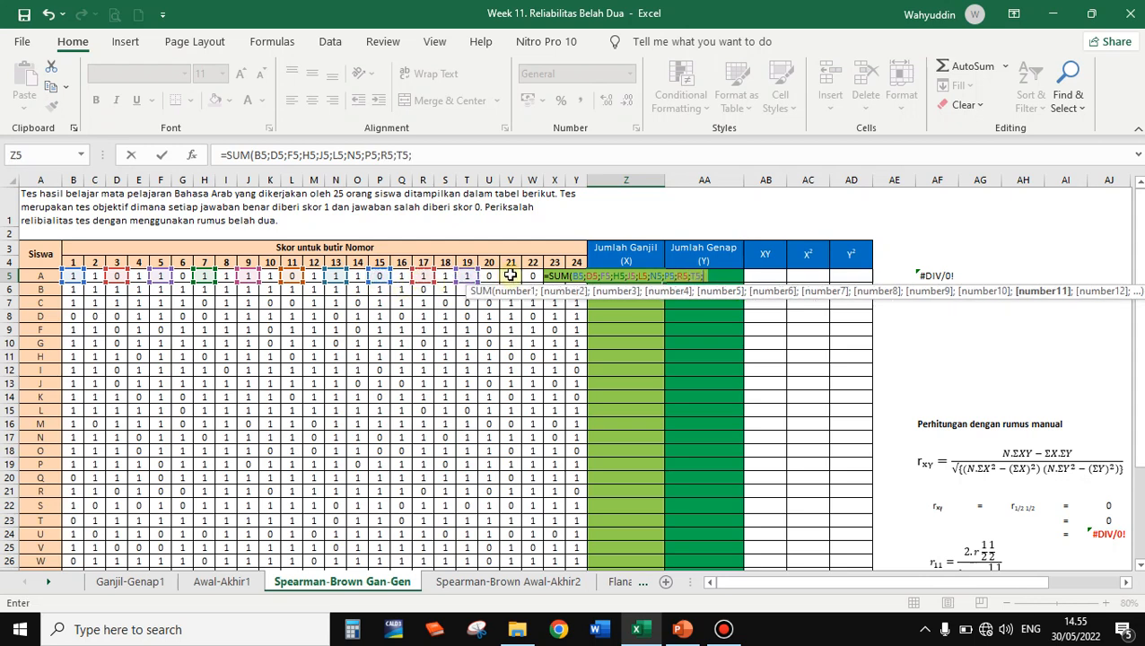
left_click(509, 277)
type(";")
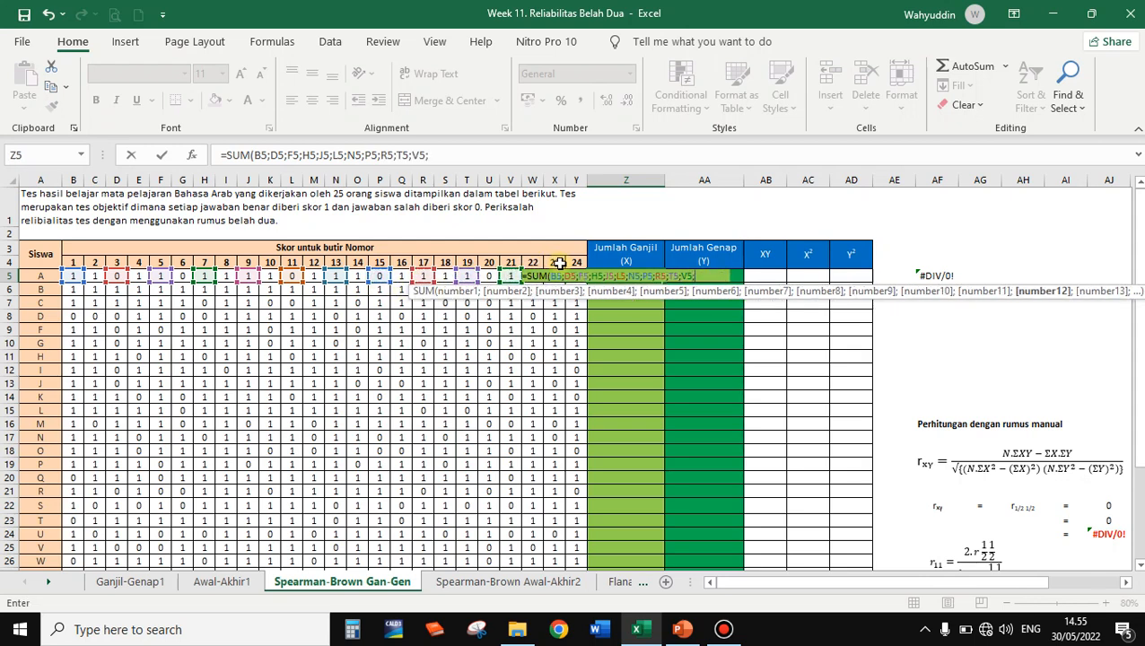
left_click(556, 264)
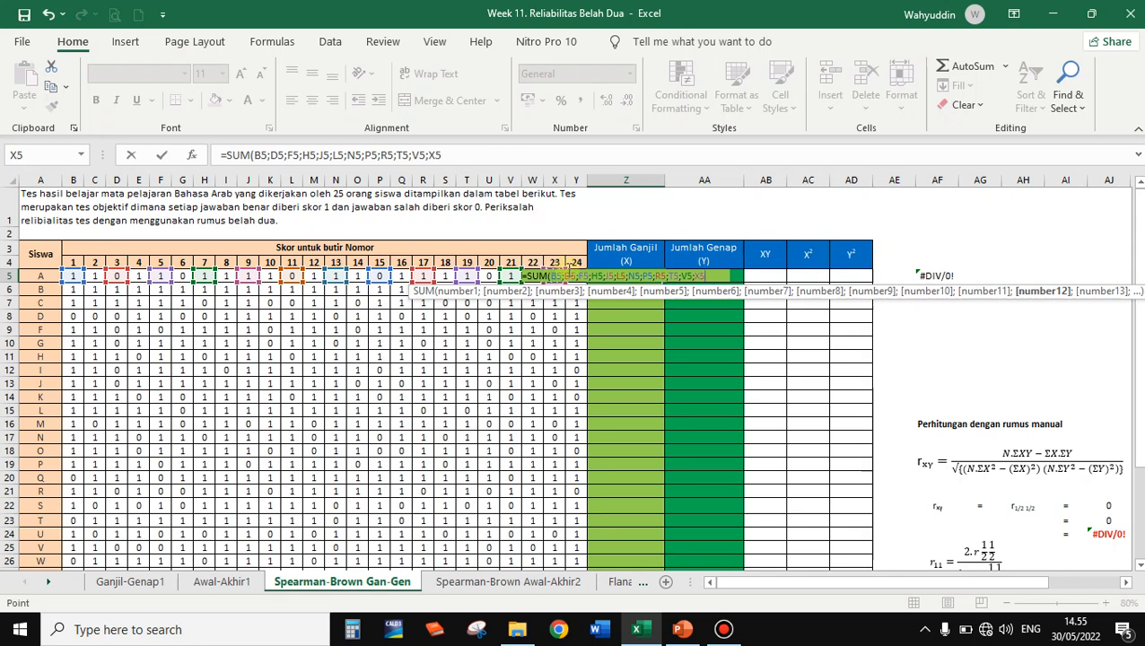
key("Return")
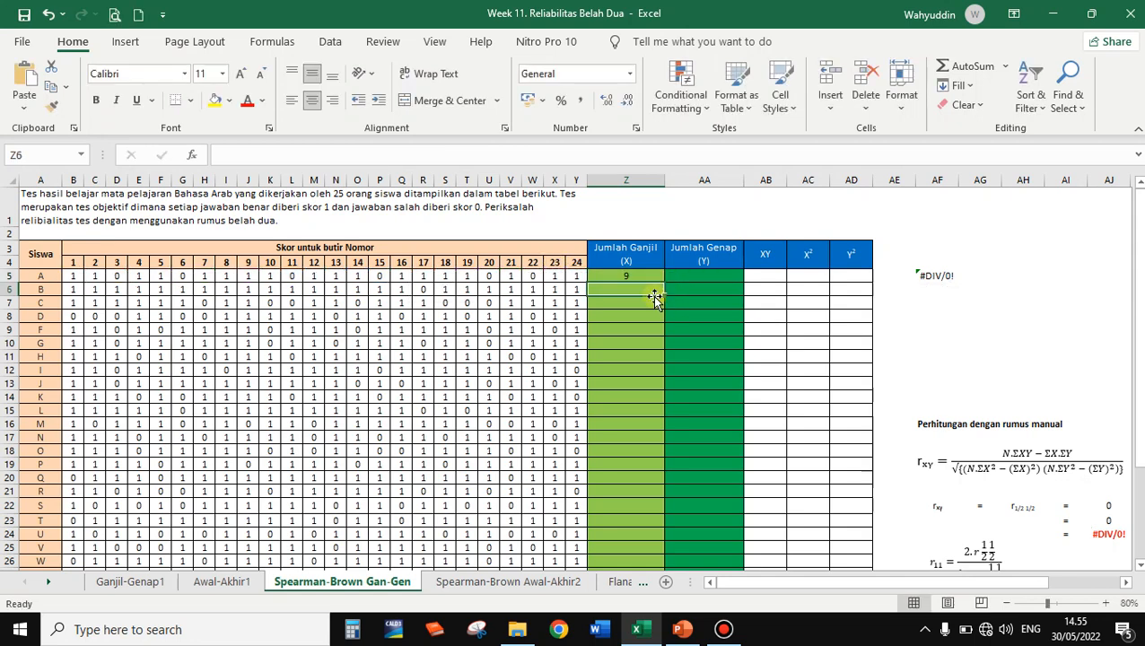
Fill the odd-item sum formula from Z5 down to Z29 for all students.
left_click(631, 276)
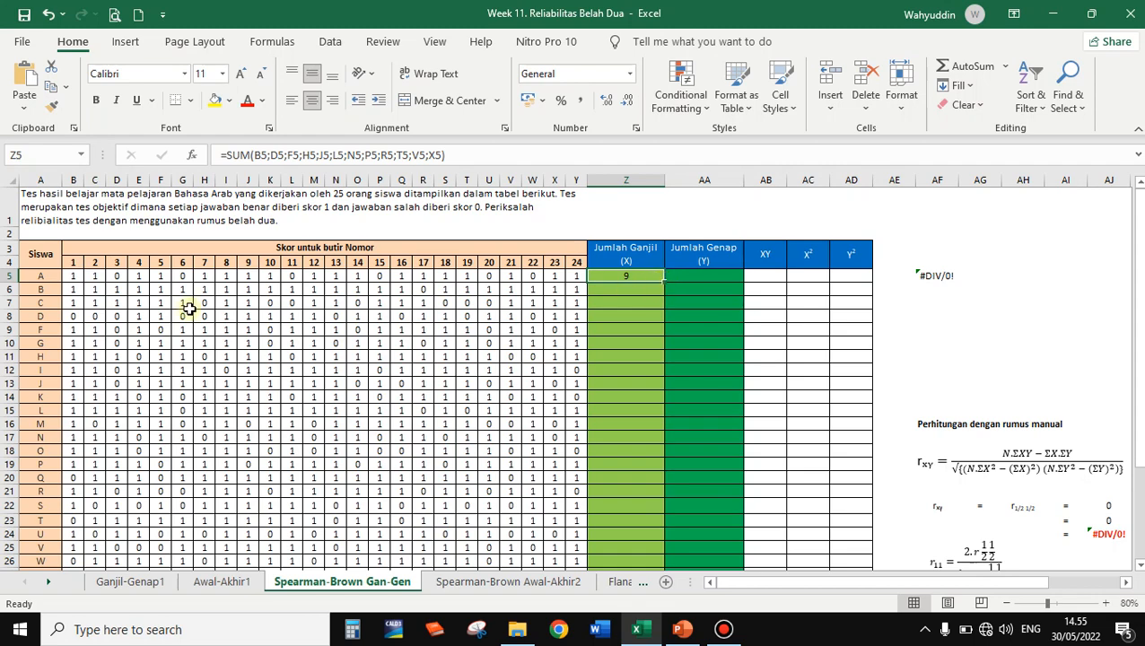
left_click_drag(664, 282, 643, 539)
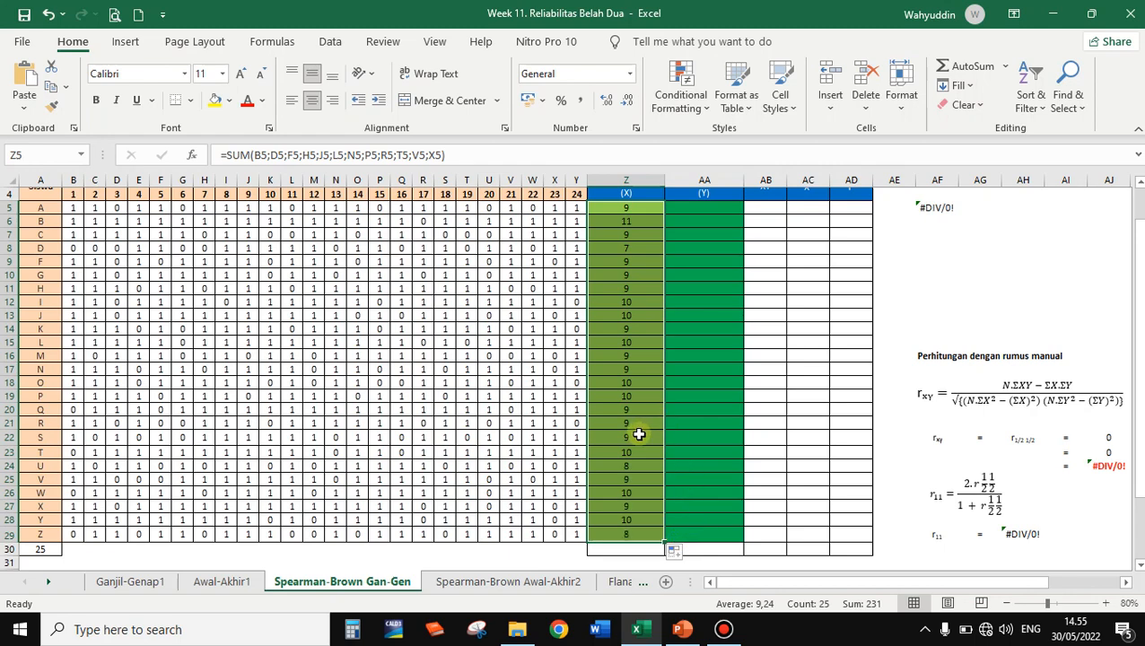
scroll(642, 403, "up", 1)
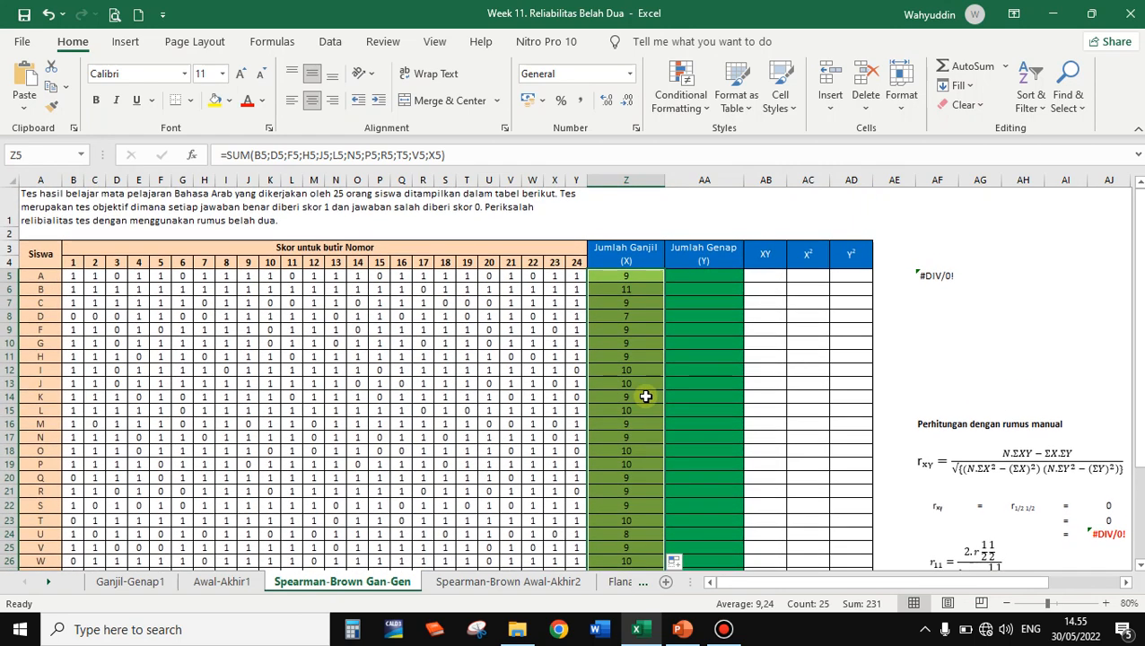
left_click(632, 276)
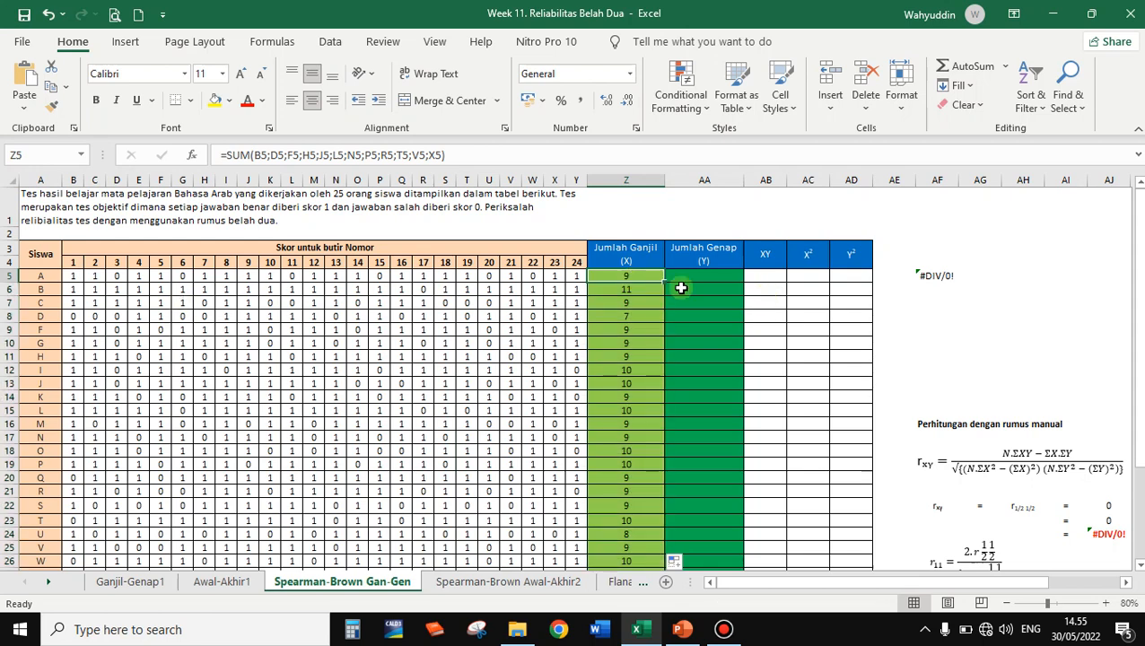
Start student A's even-item SUM formula in AA5 with C5, E5 and G5, separated by semicolons.
left_click(710, 275)
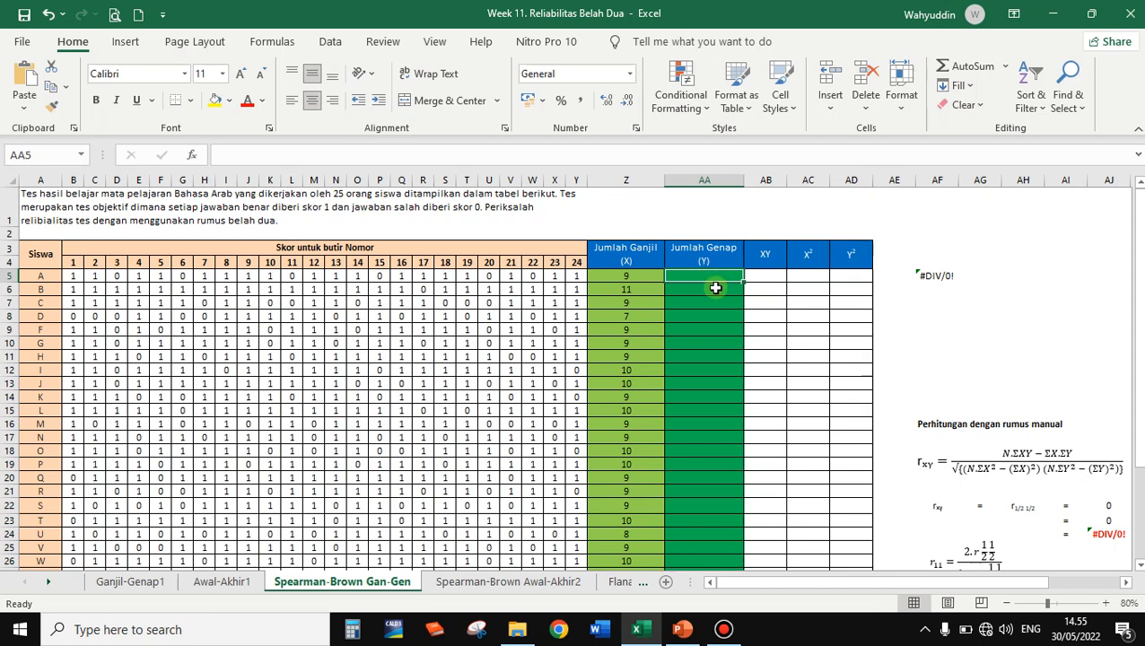
type("=")
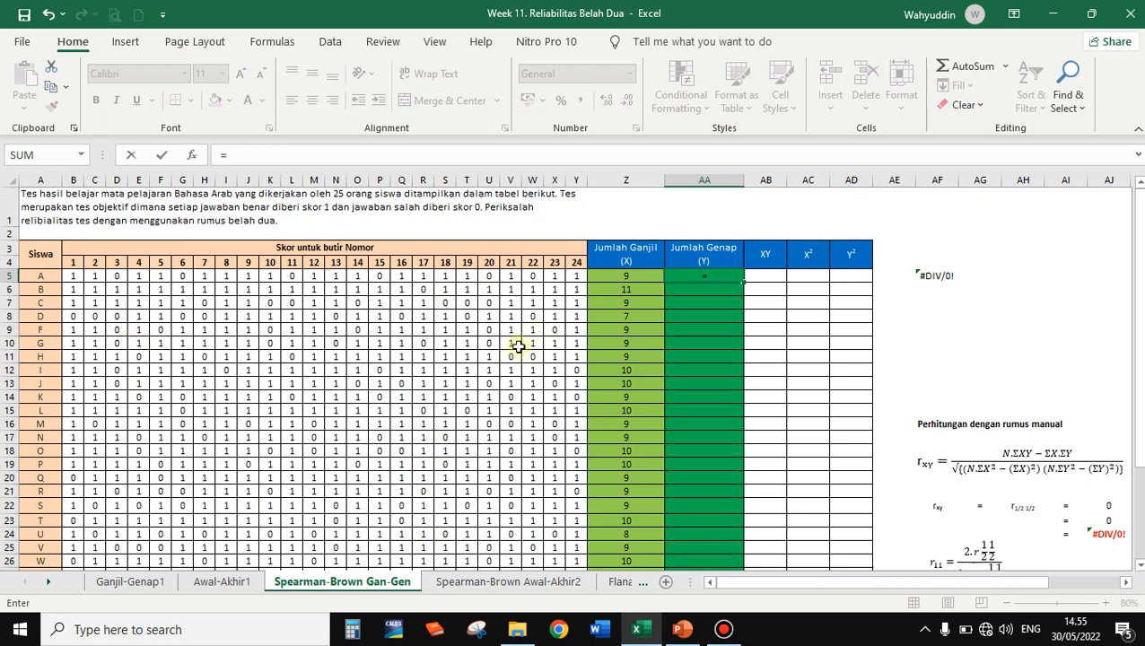
type("sum")
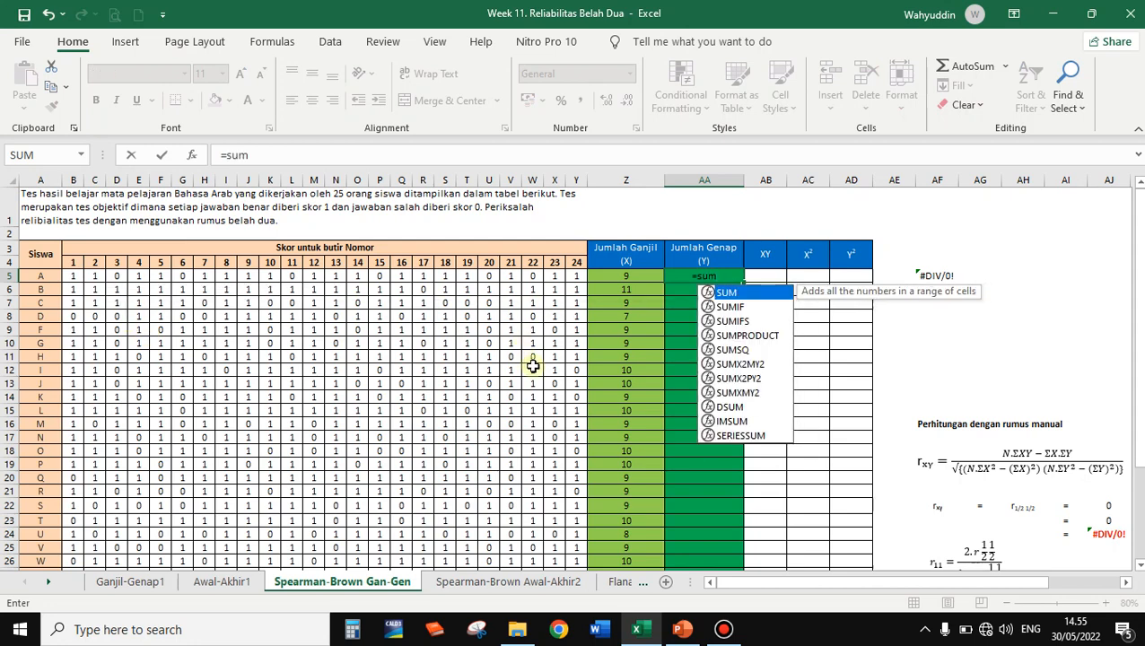
key("Tab")
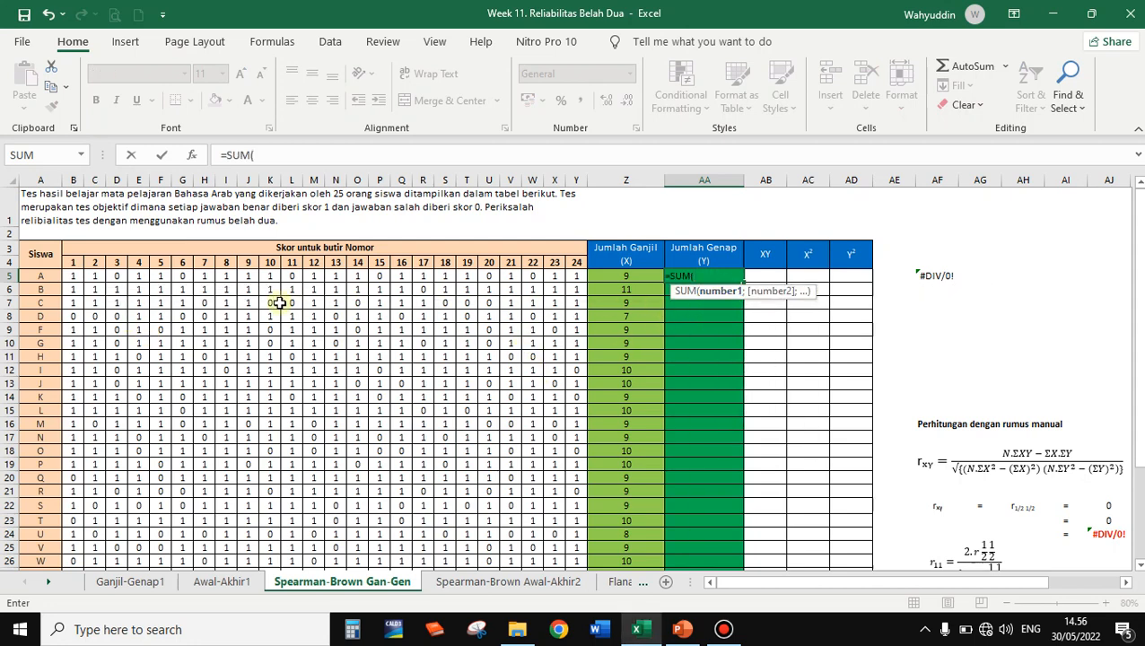
left_click(95, 277)
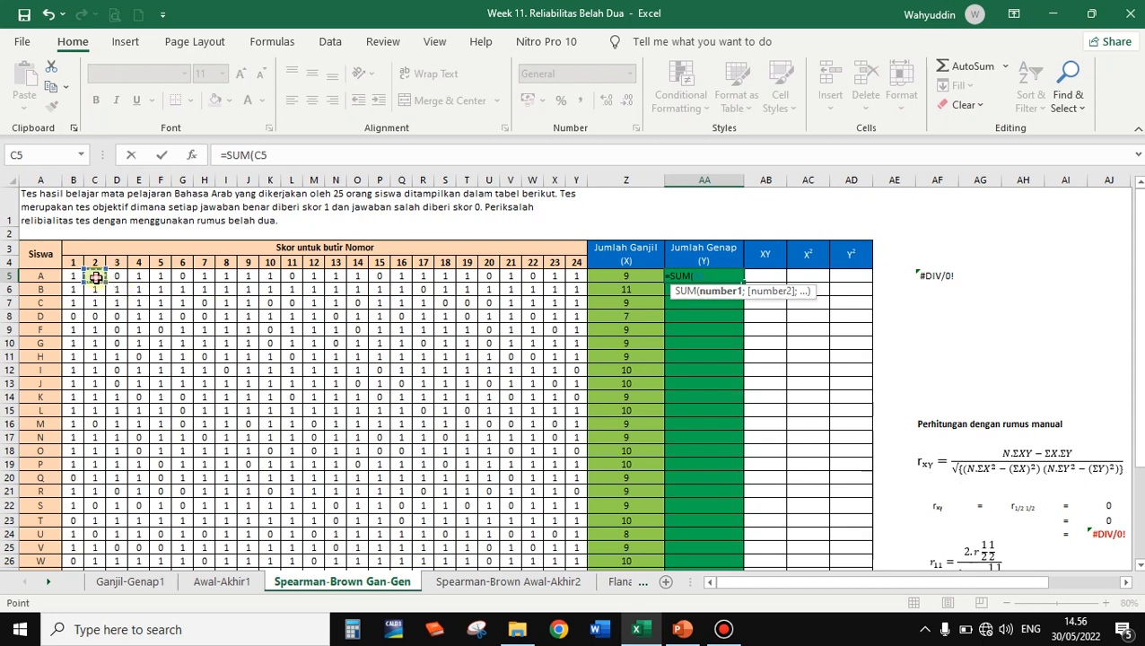
type(";")
left_click(142, 277)
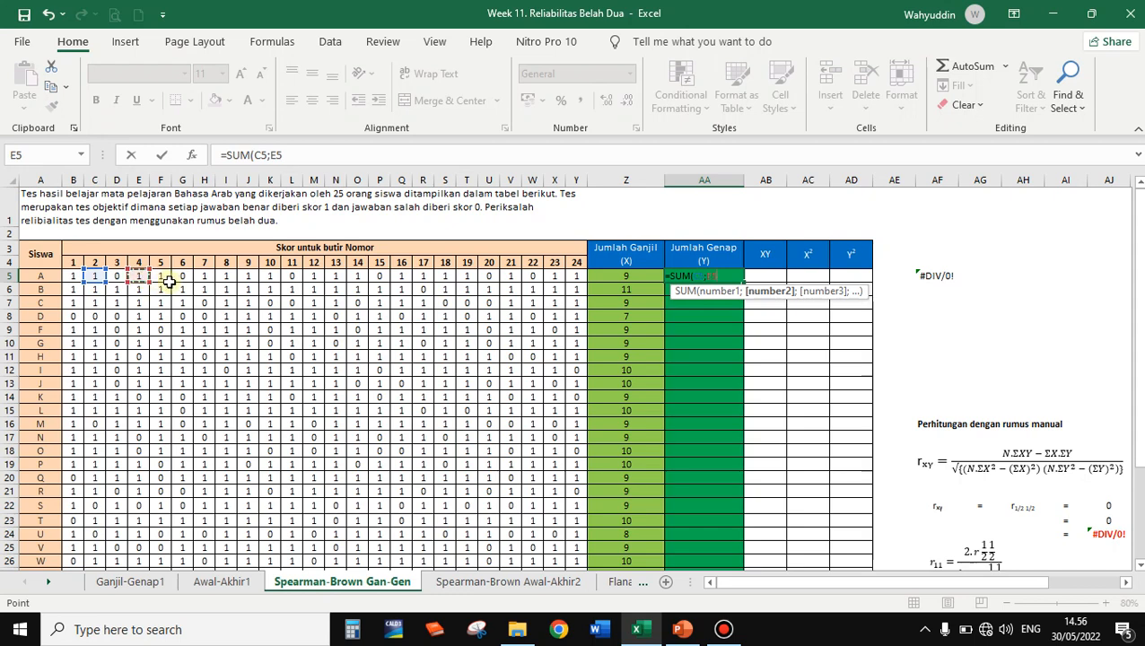
type(";")
left_click(183, 277)
type(";")
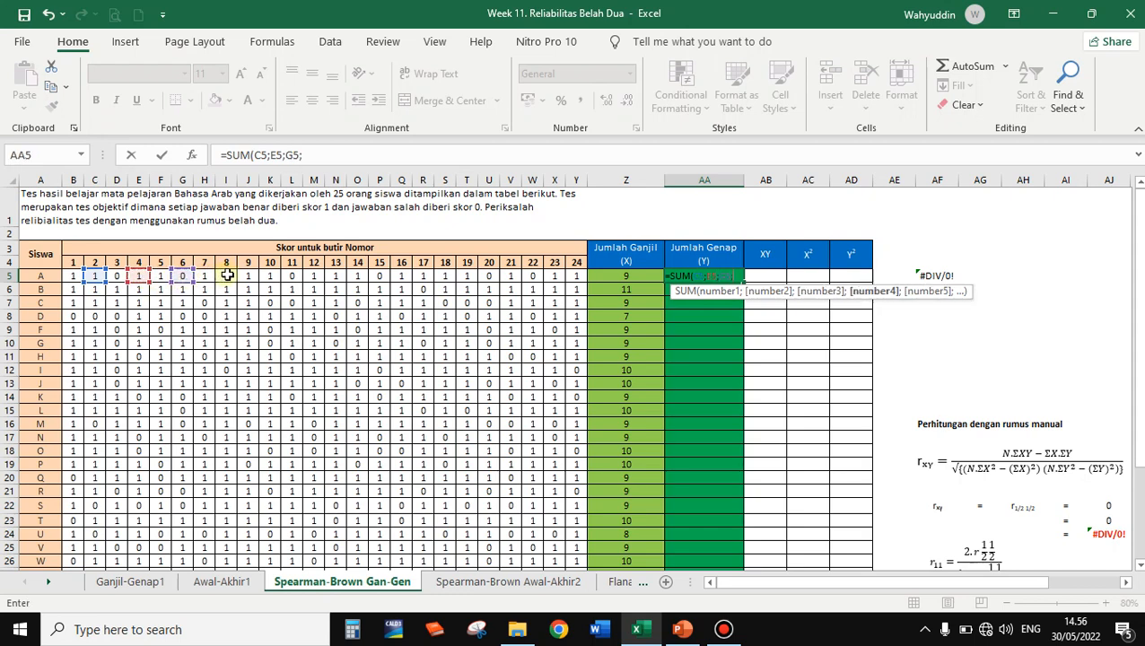
Add the scores of items 8, 10, 12, 14 and 16 (I5, K5, M5, O5, Q5) to the SUM formula in AA5.
left_click(226, 277)
type(";")
left_click(270, 277)
type(";")
left_click(314, 277)
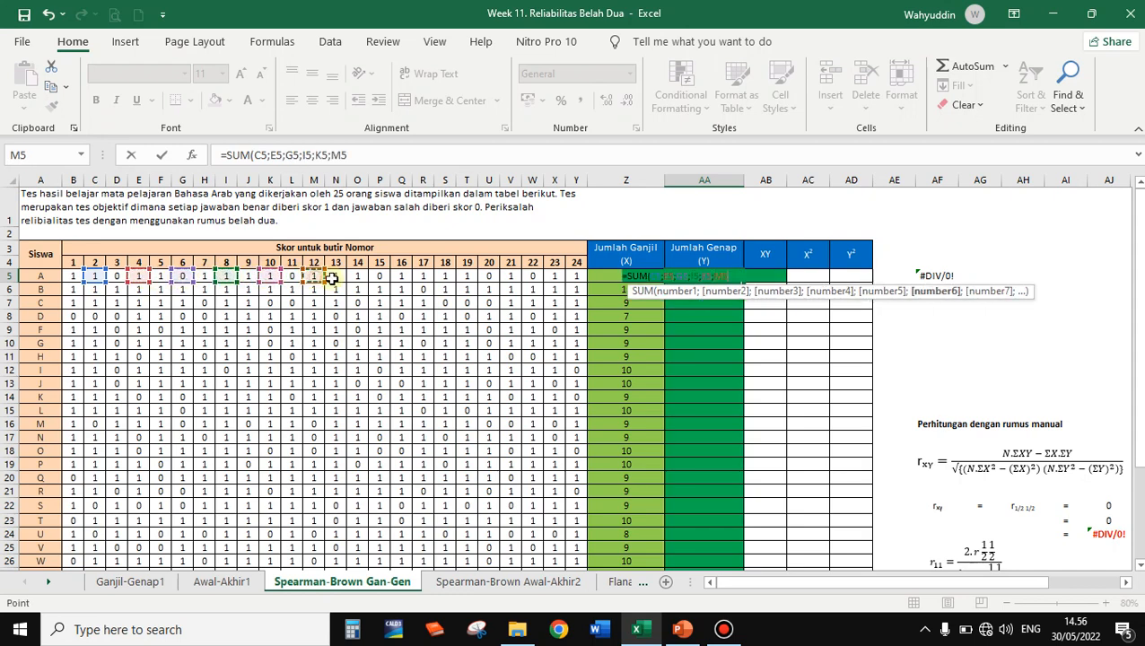
type(";")
left_click(357, 277)
type(";")
left_click(401, 276)
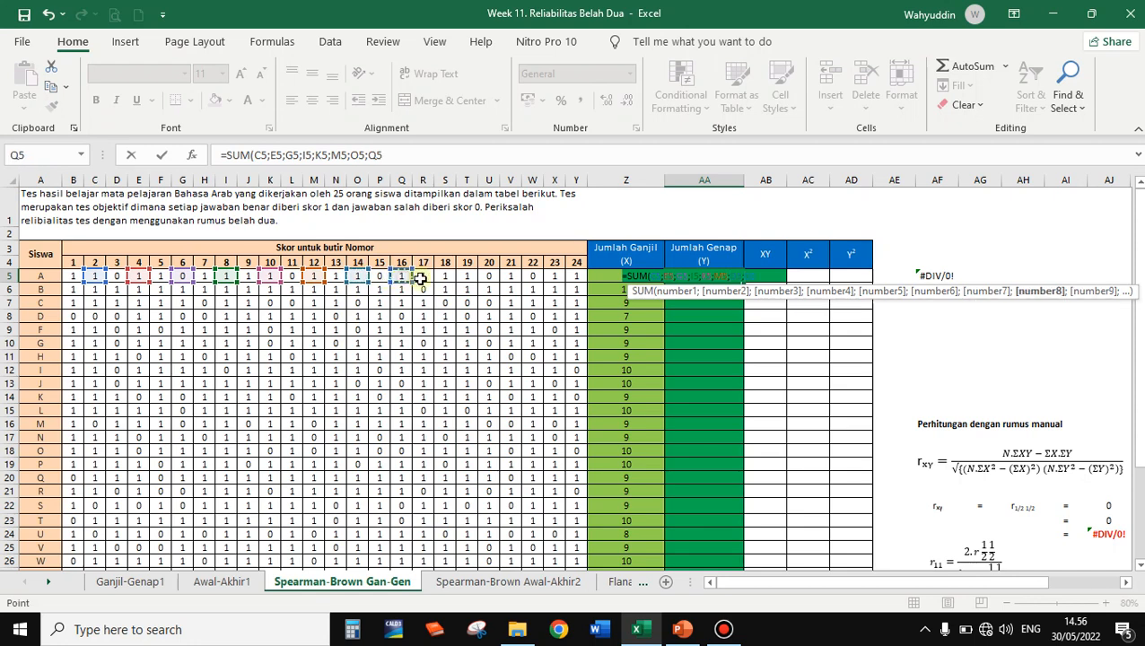
Complete the even-item SUM in AA5 with S5, U5, W5 and Y5, and enter the formula.
type(";")
left_click(445, 276)
type(";")
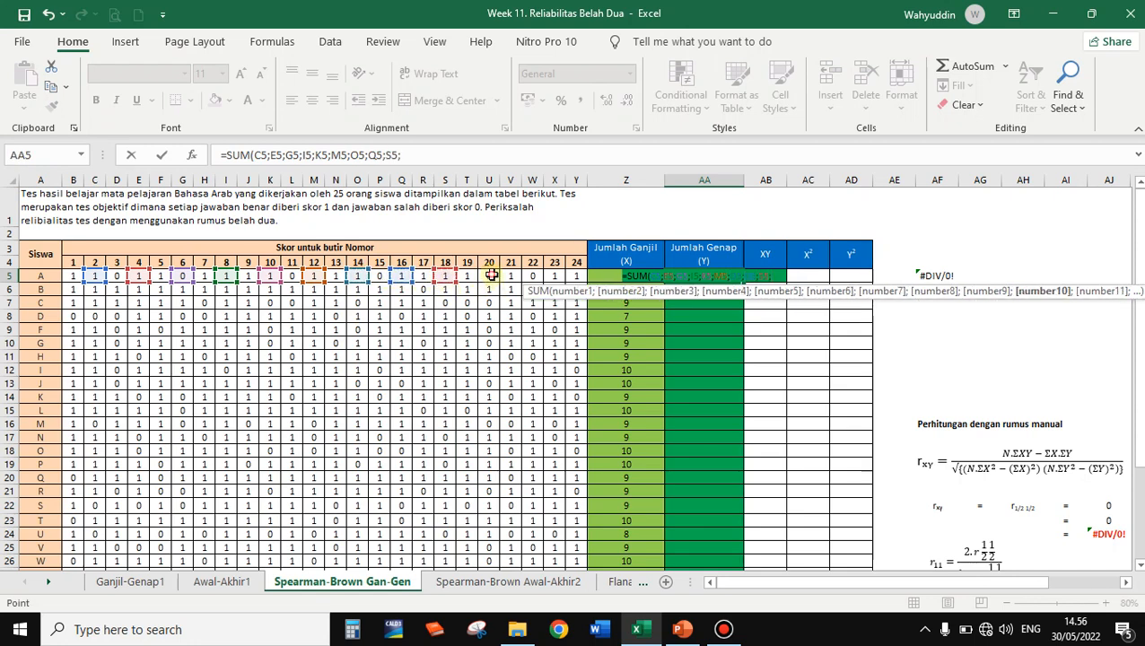
left_click(489, 277)
type(";")
left_click(532, 276)
type(";")
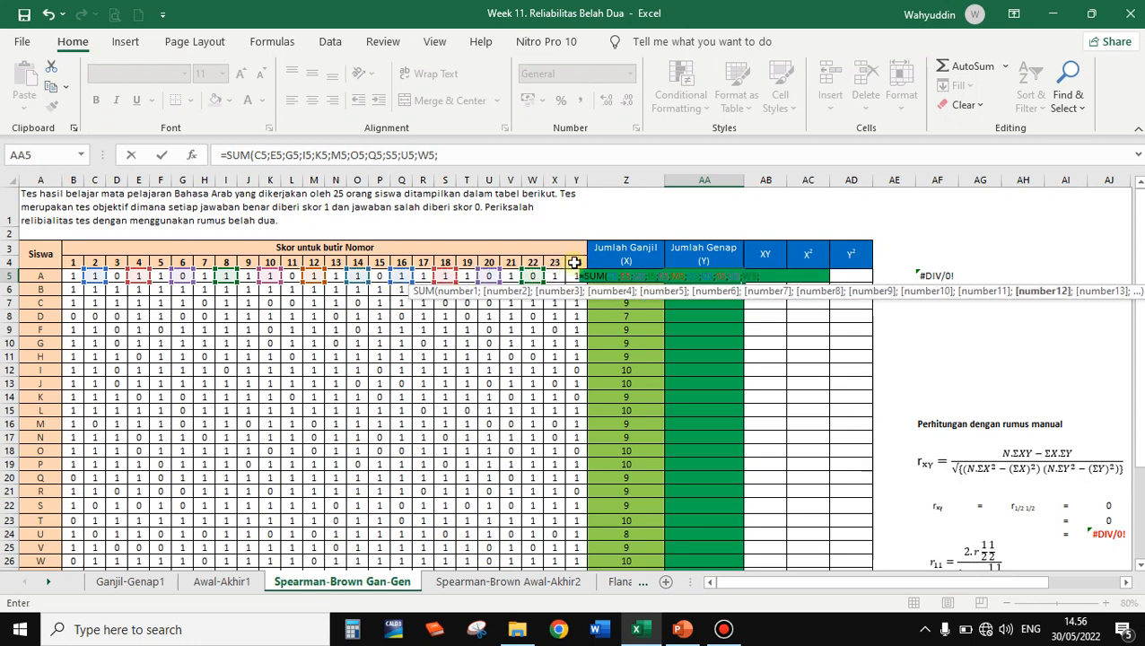
left_click(575, 262)
left_click(576, 276)
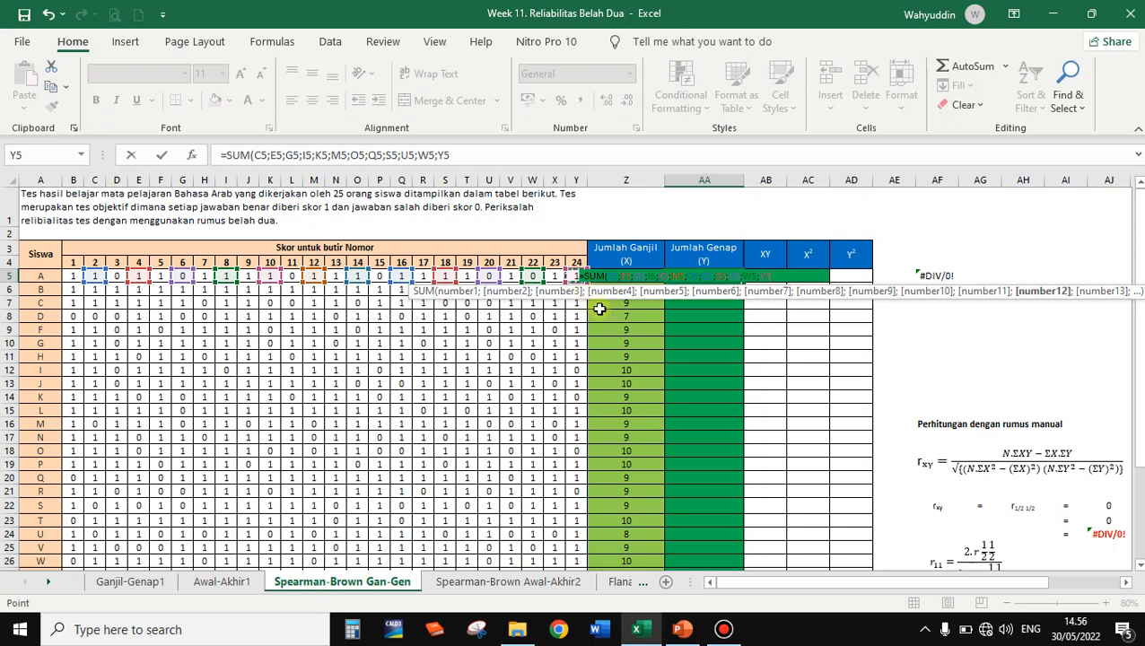
key("Return")
Fill the even-item sum formula from AA5 down to AA29 for all students.
left_click(736, 277)
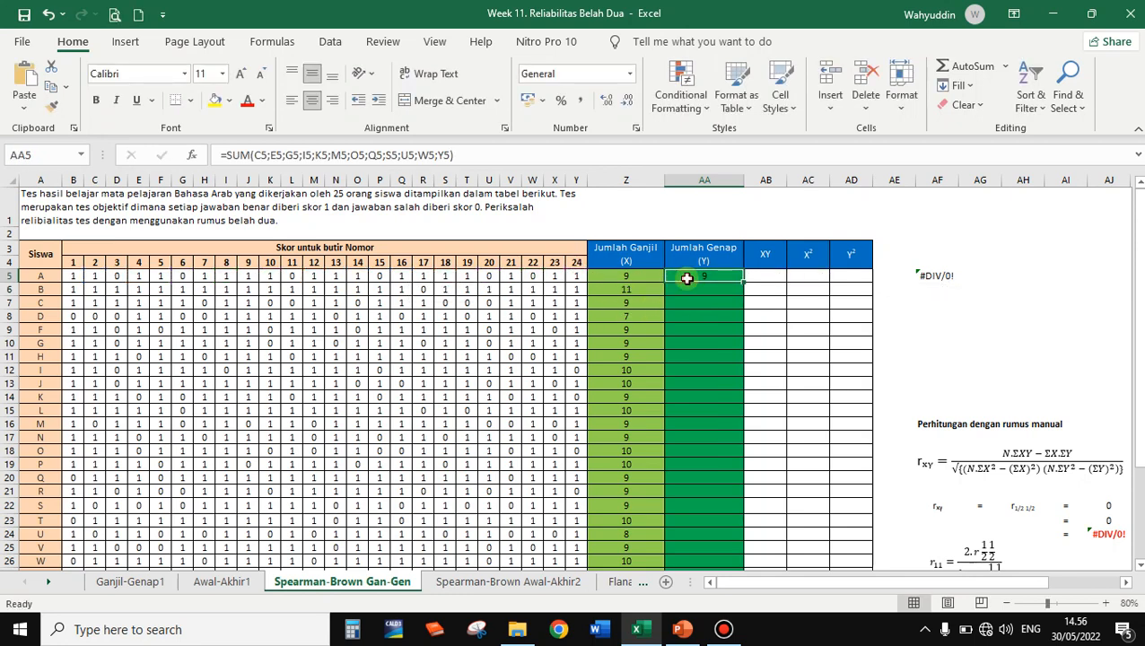
left_click_drag(745, 283, 738, 543)
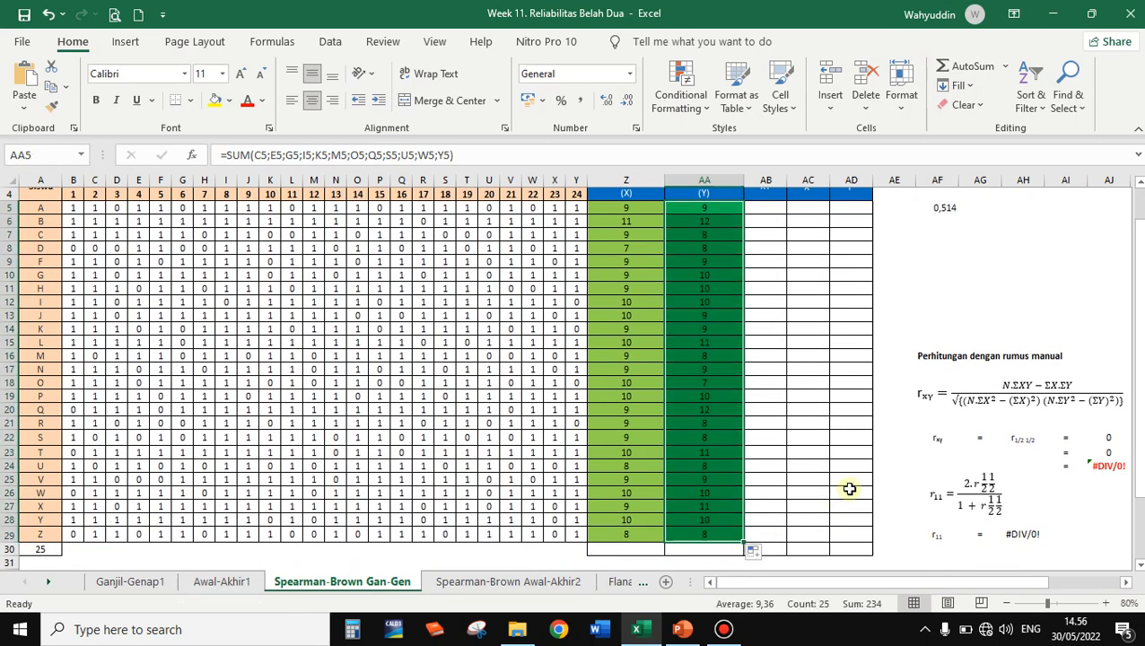
scroll(801, 456, "up", 1)
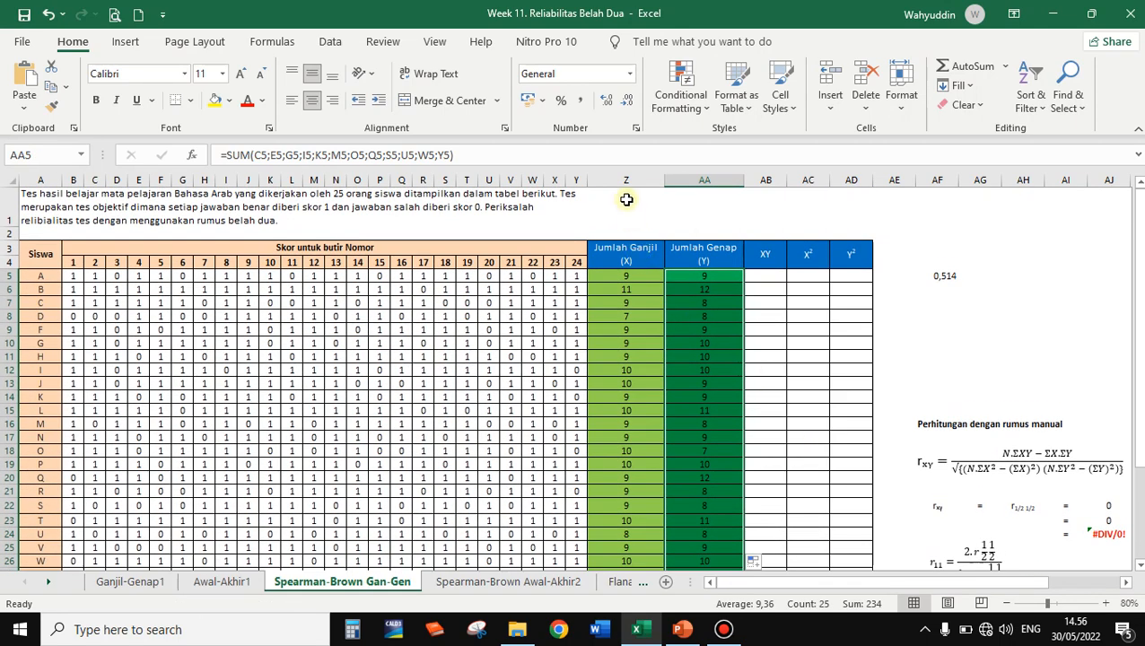
left_click(634, 260)
left_click(691, 256)
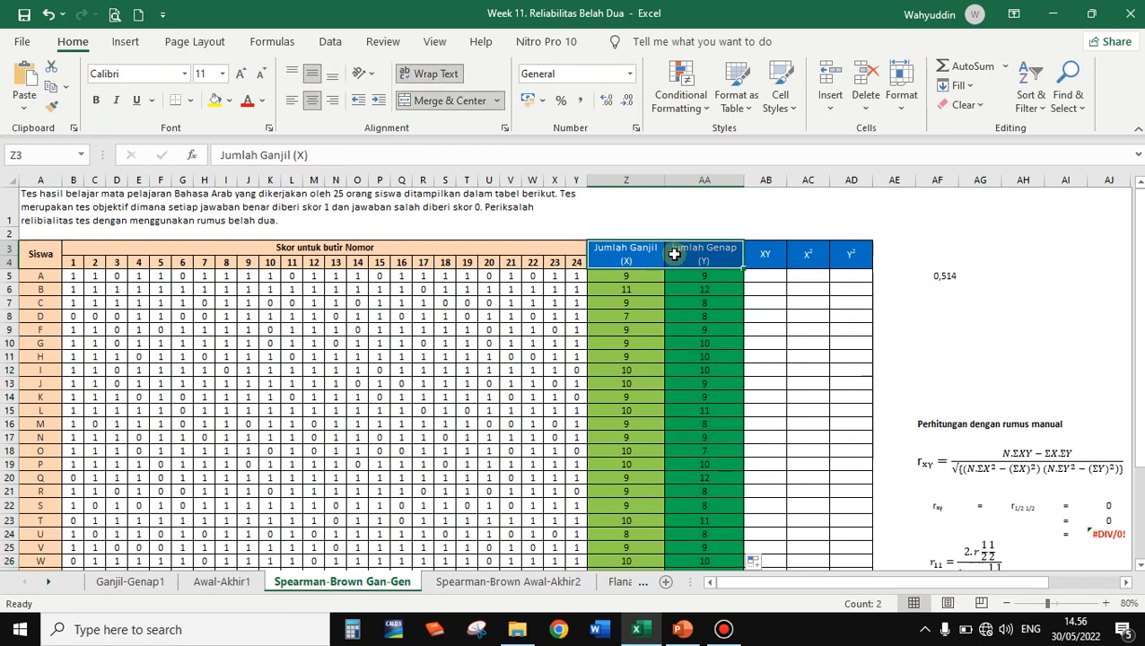
left_click(682, 296)
left_click(646, 274)
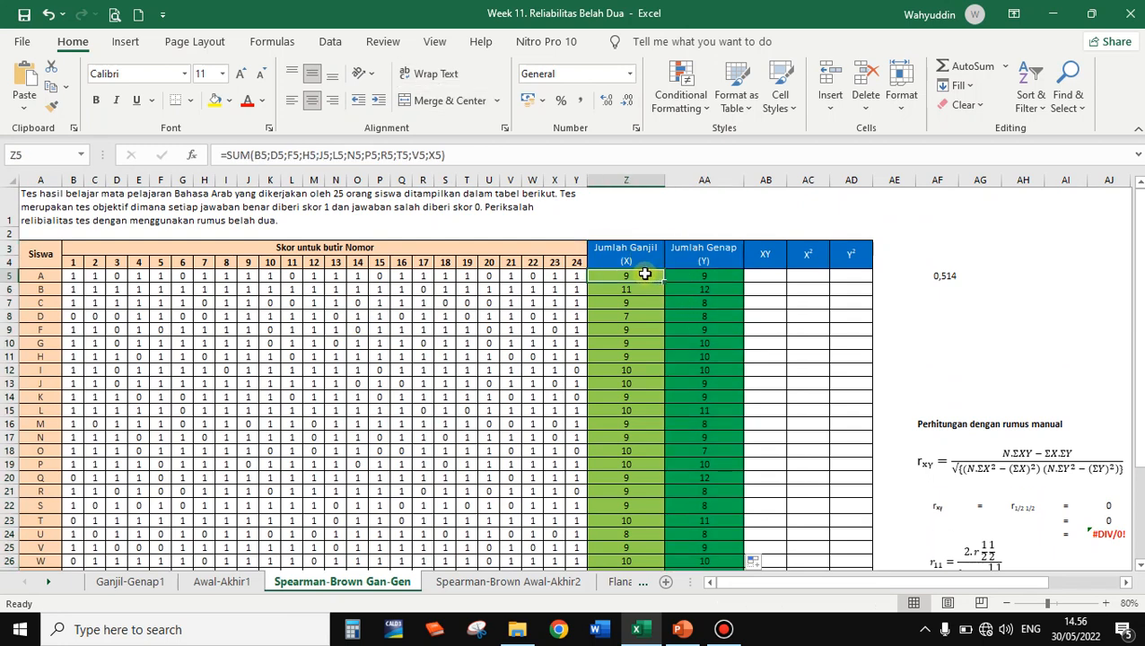
Calculate student A's XY product in AB5 with the formula =Z5*AA5.
left_click(767, 275)
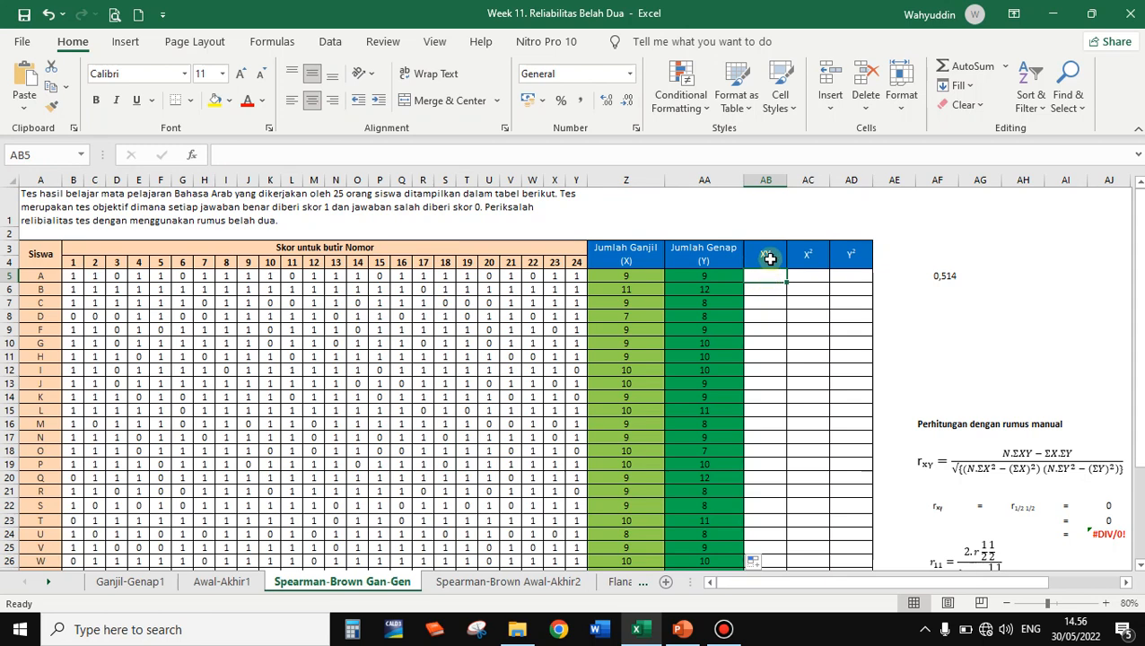
left_click(628, 276)
left_click(768, 277)
type("=")
left_click(619, 275)
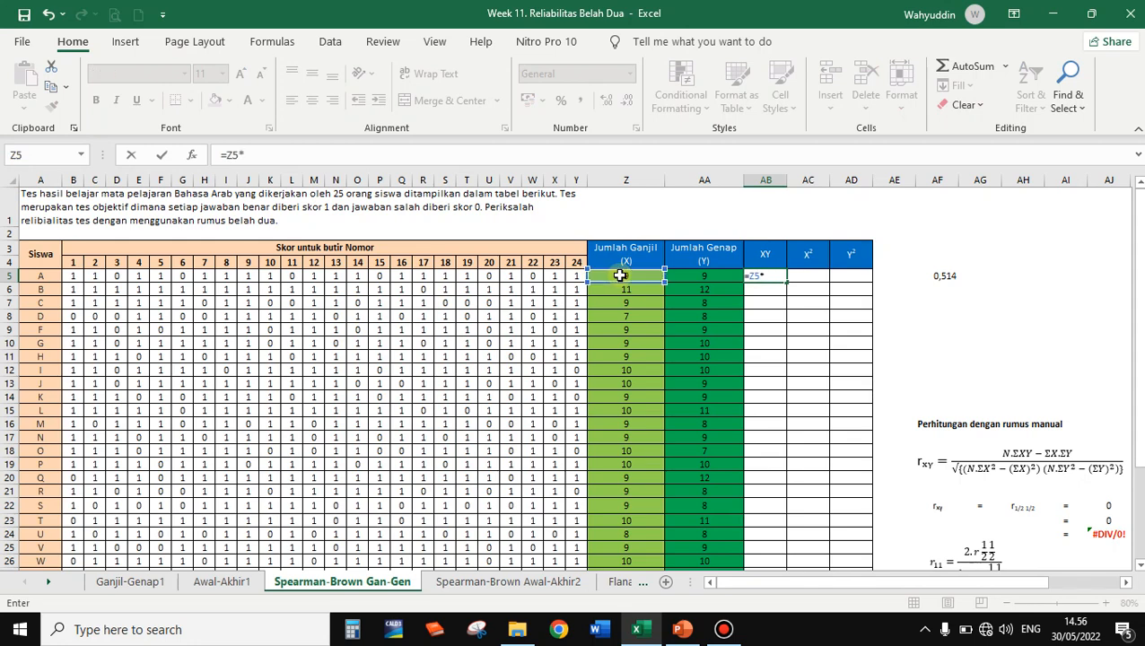
type("*")
left_click(692, 280)
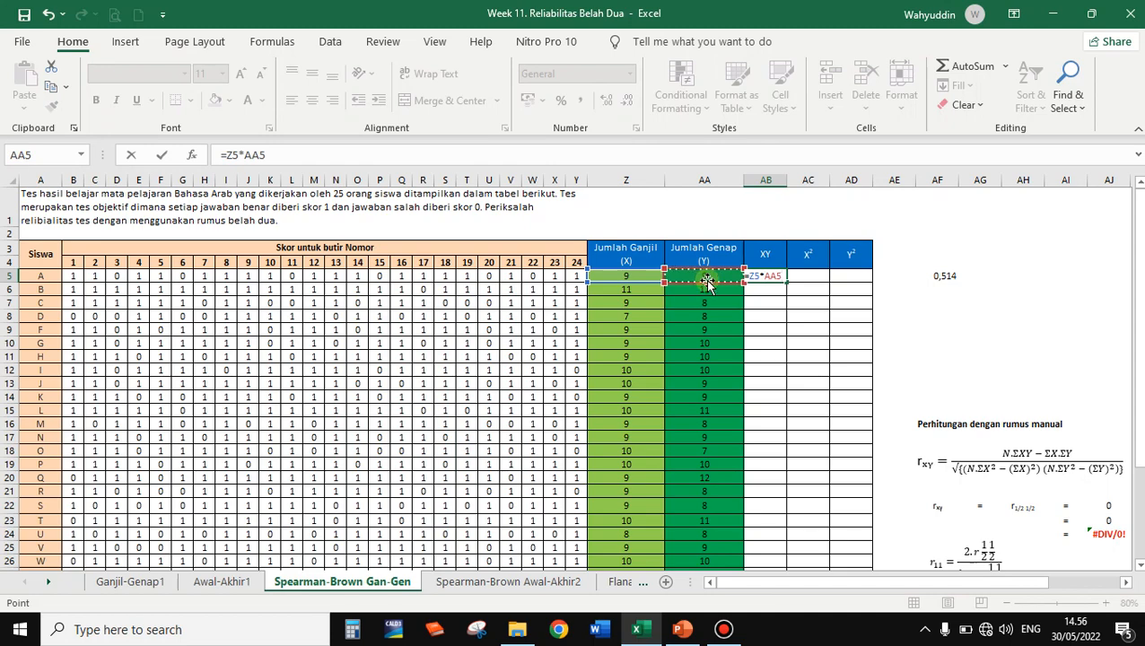
key("Return")
Fill the XY product formula from AB5 down to AB29.
left_click(779, 279)
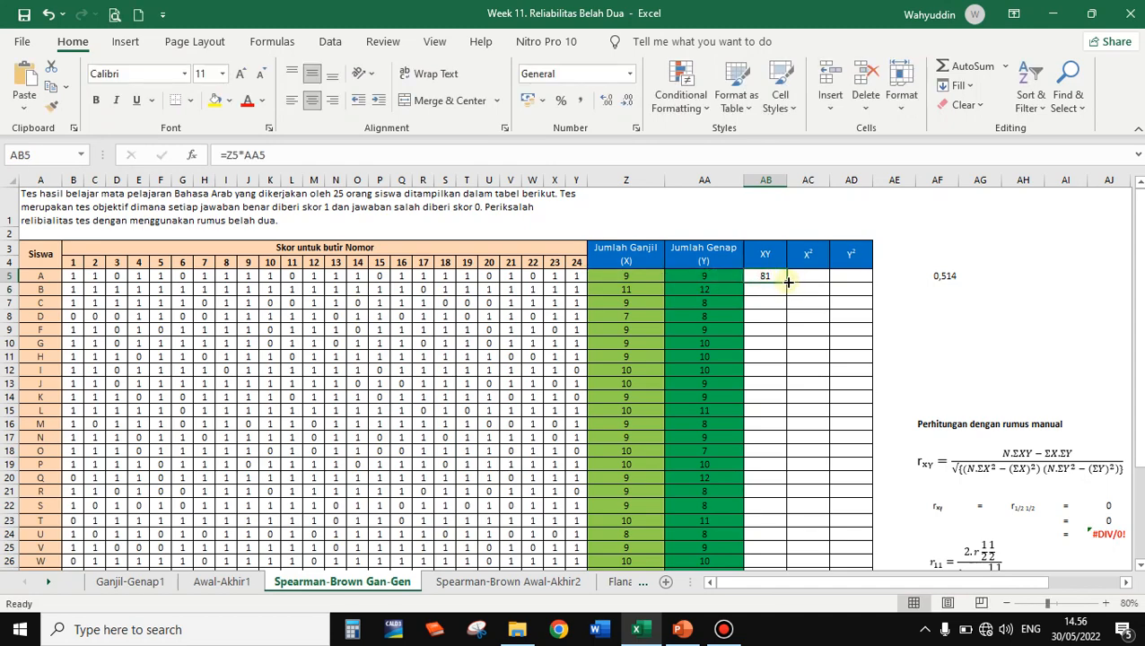
left_click_drag(788, 282, 798, 536)
scroll(812, 499, "up", 2)
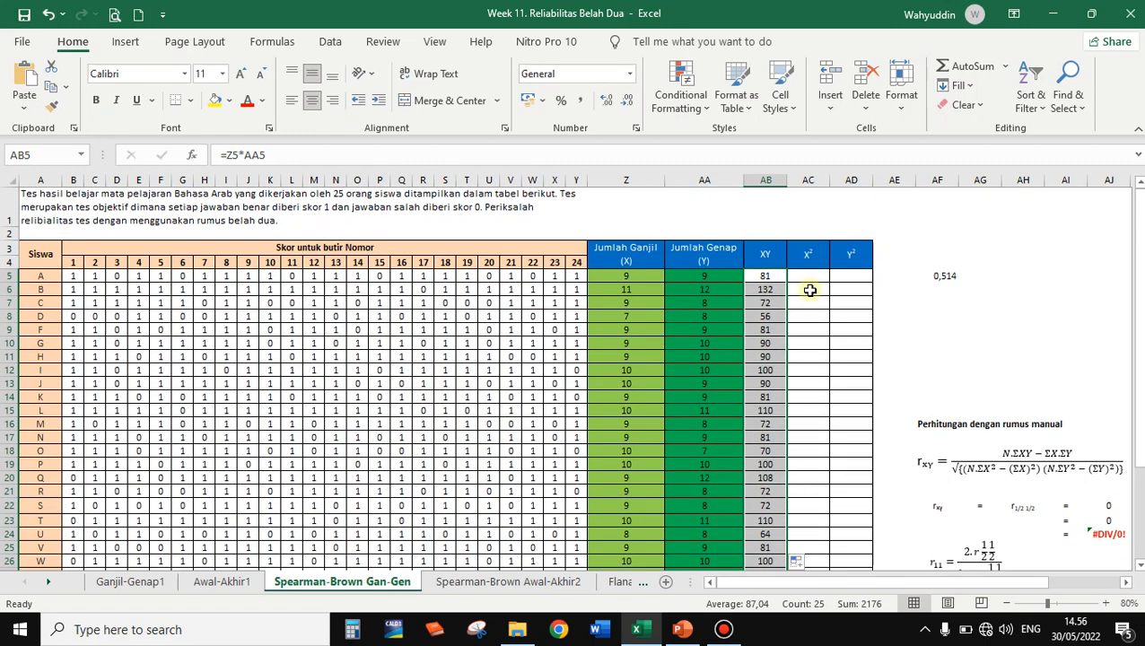
Enter =Z5^2 in AC5 for X squared and fill the formula down to AC29.
left_click(812, 276)
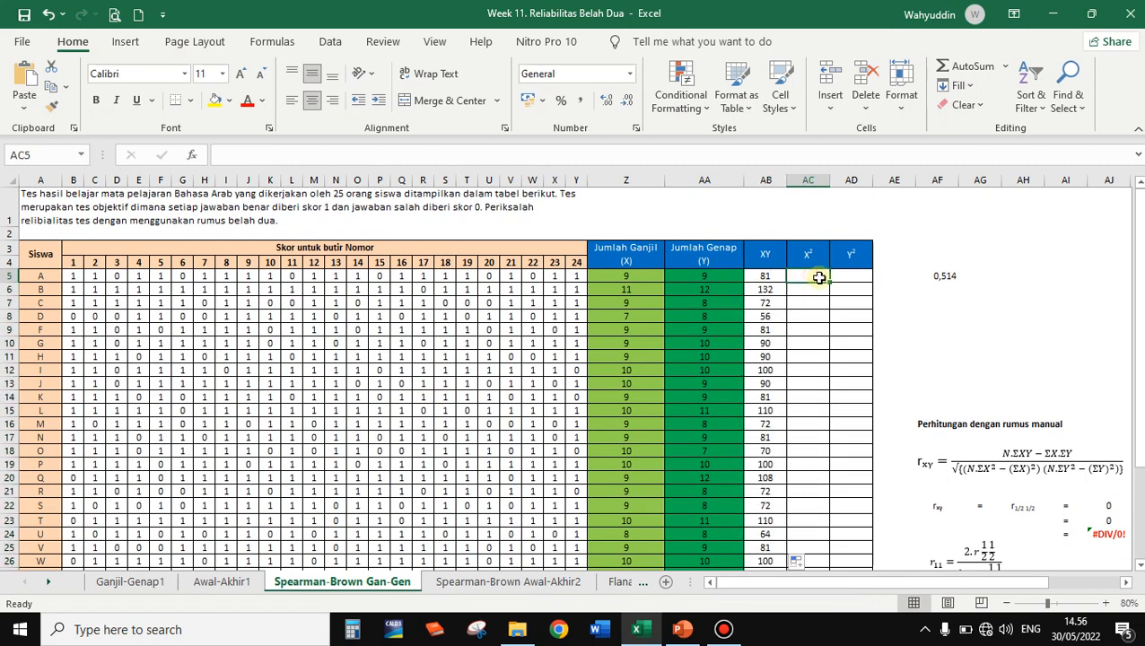
type("=")
left_click(628, 277)
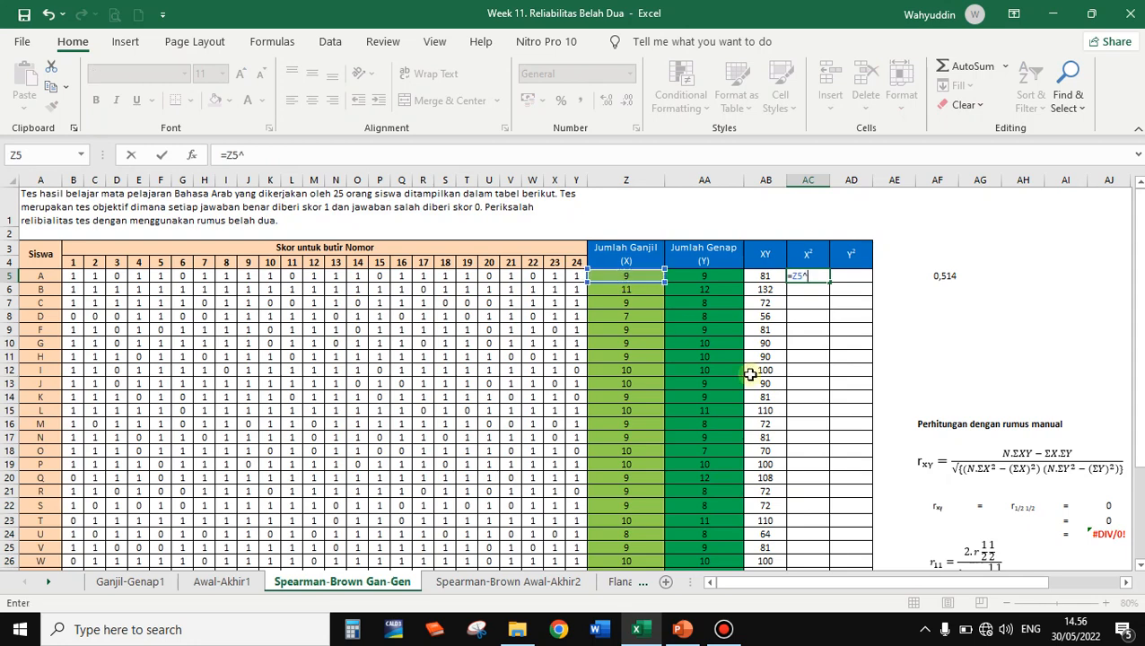
key("Return")
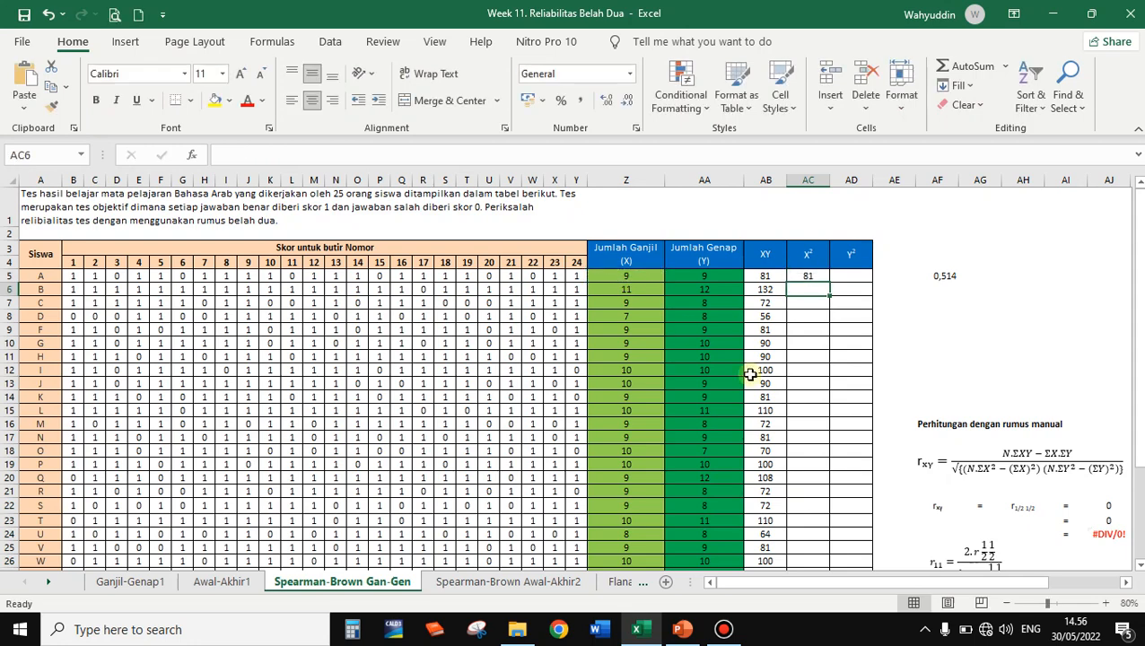
left_click(812, 277)
left_click_drag(832, 283, 819, 537)
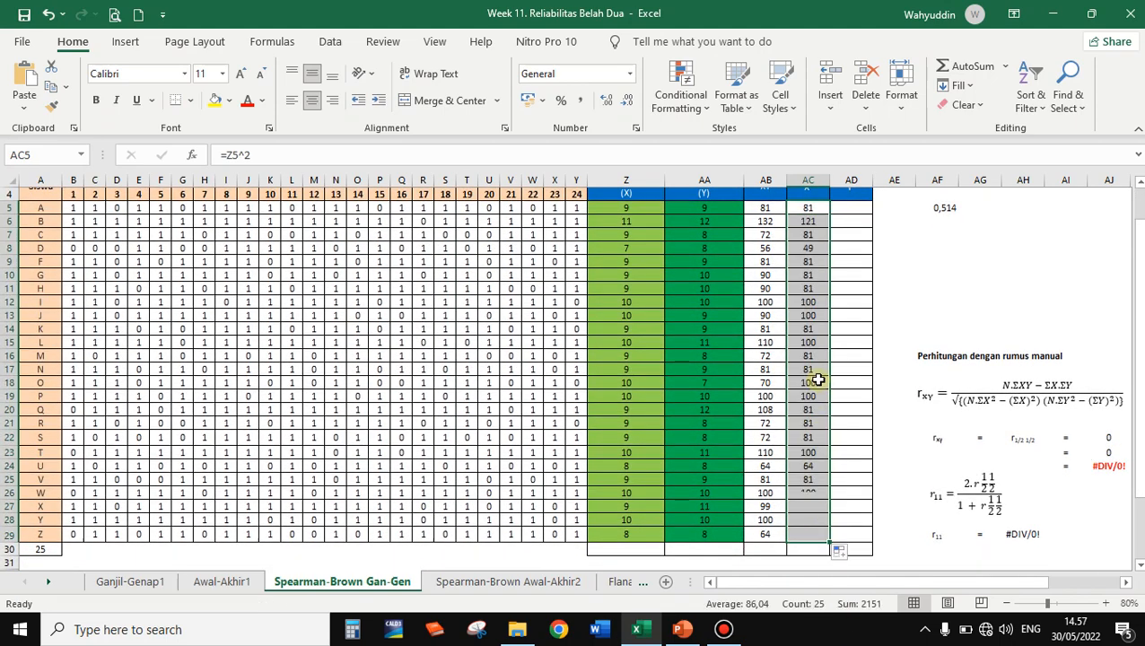
Enter =AA5^2 in AD5 for Y squared and fill the formula down to AD29.
scroll(826, 350, "up", 1)
left_click(846, 279)
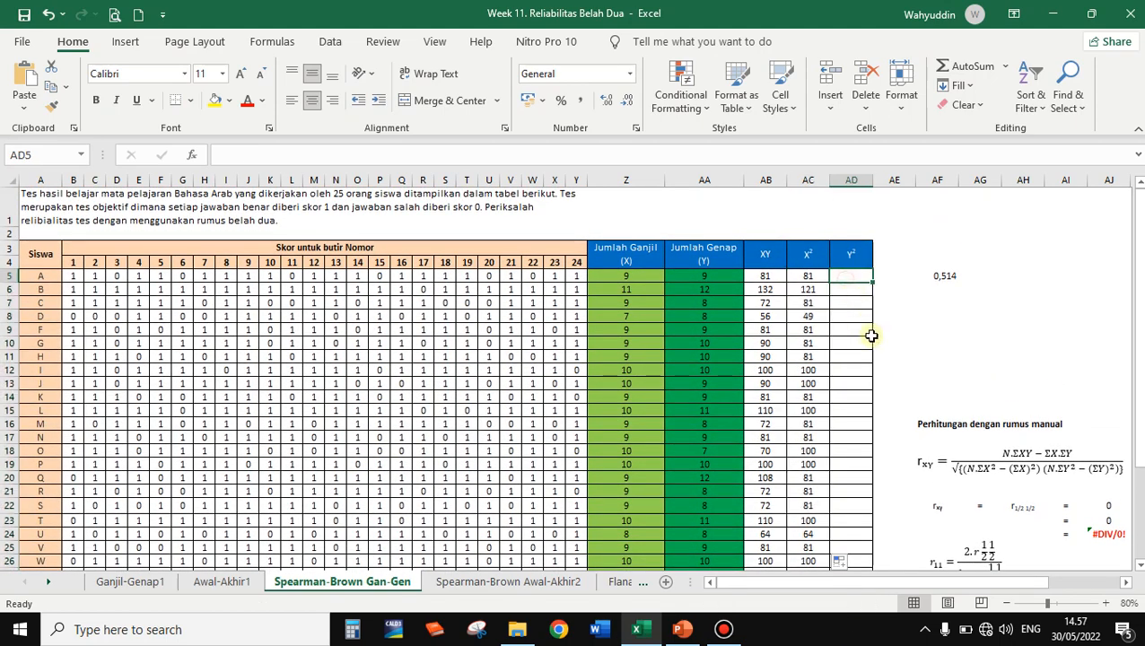
left_click(1108, 607)
left_click(1108, 608)
left_click(1108, 608)
scroll(1028, 443, "up", 1)
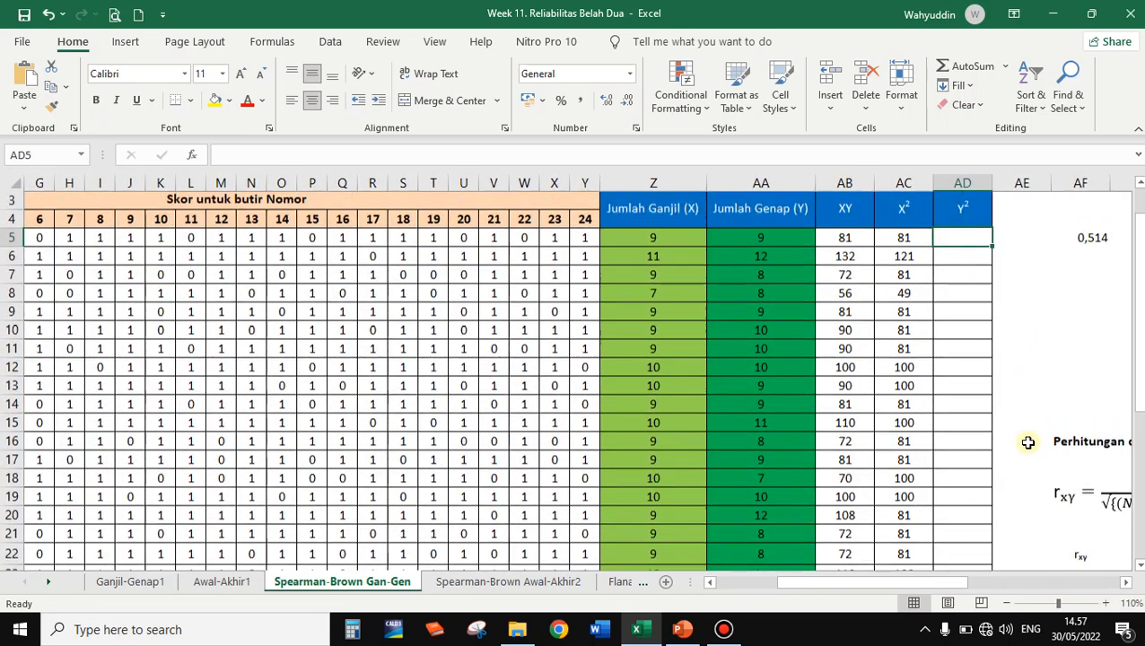
scroll(1028, 443, "up", 1)
type("=")
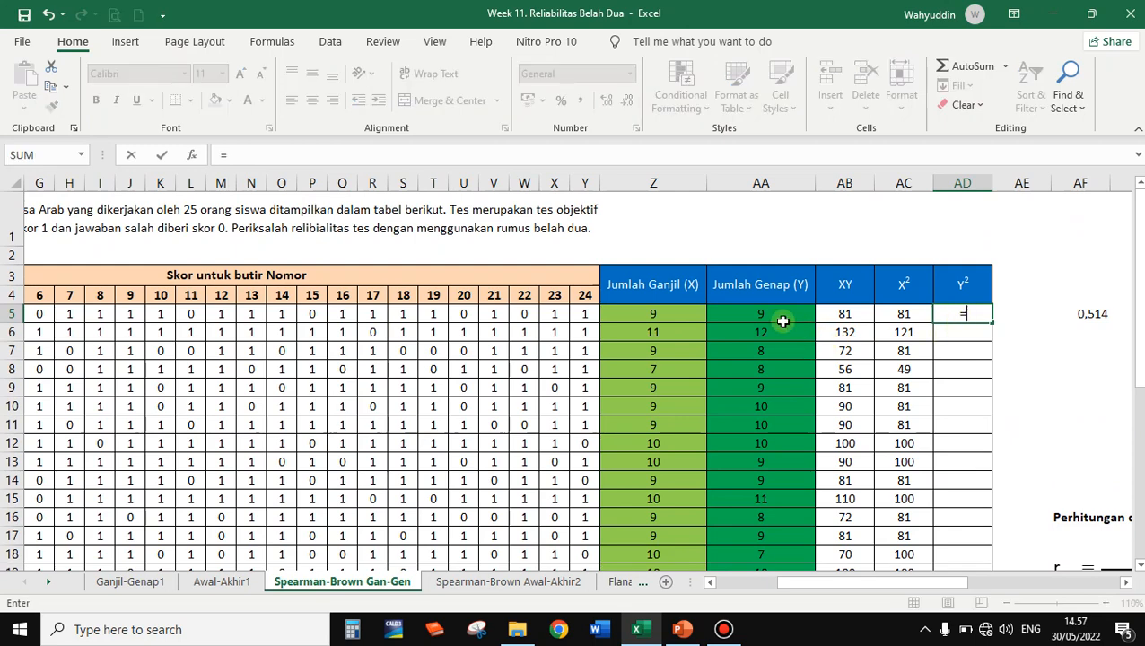
left_click(778, 318)
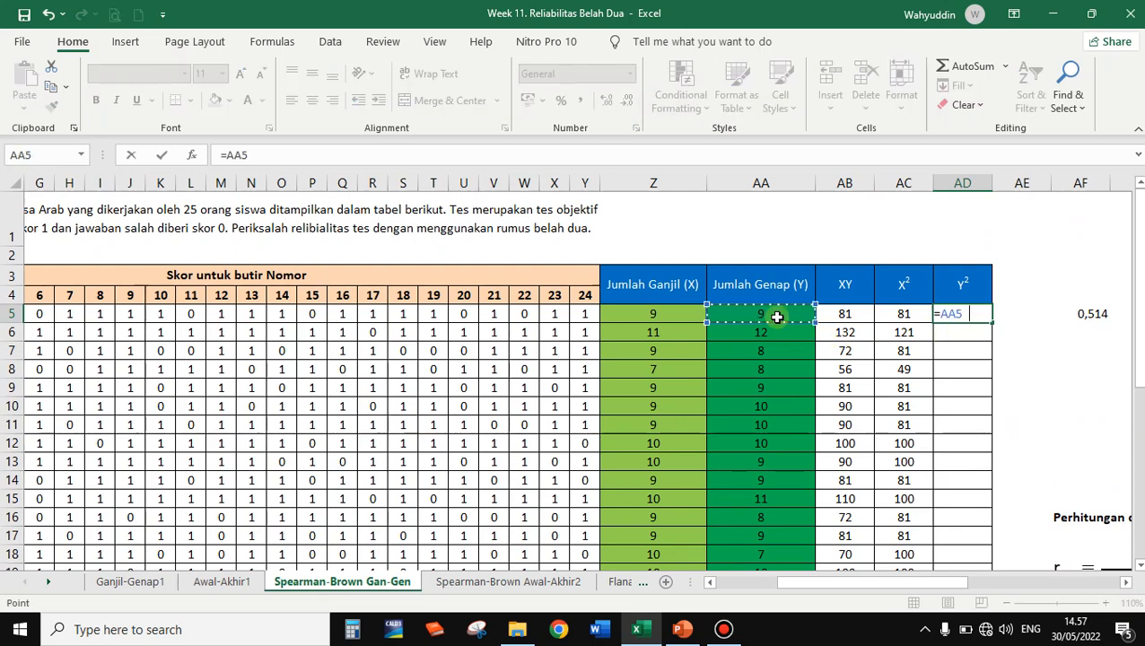
type("^2")
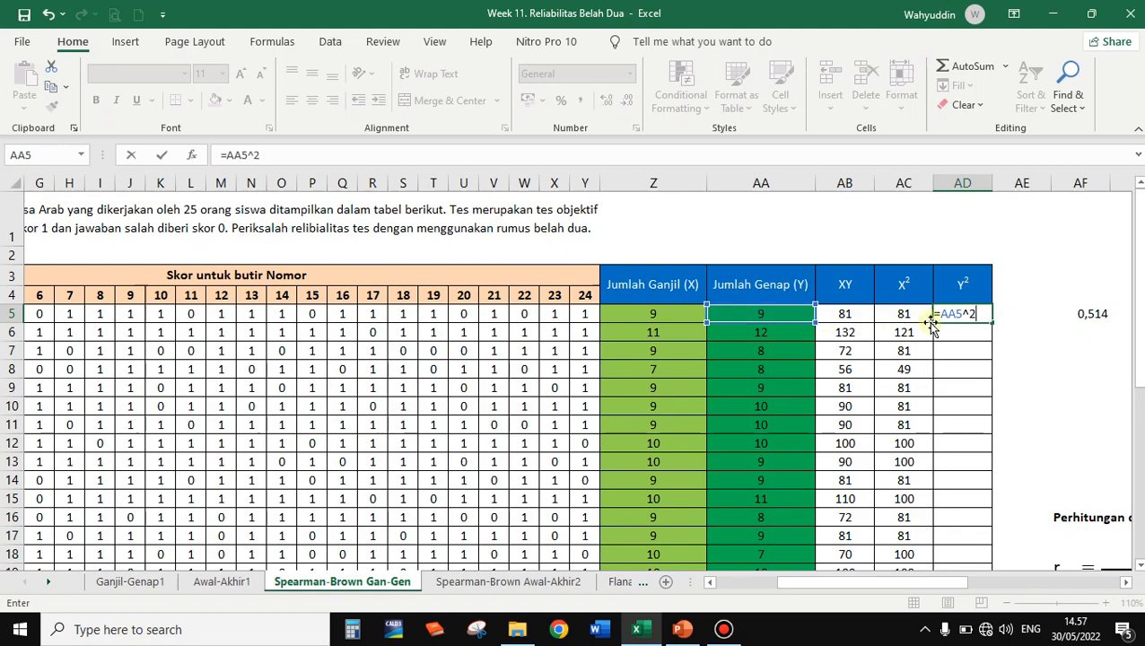
key("ctrl+Return")
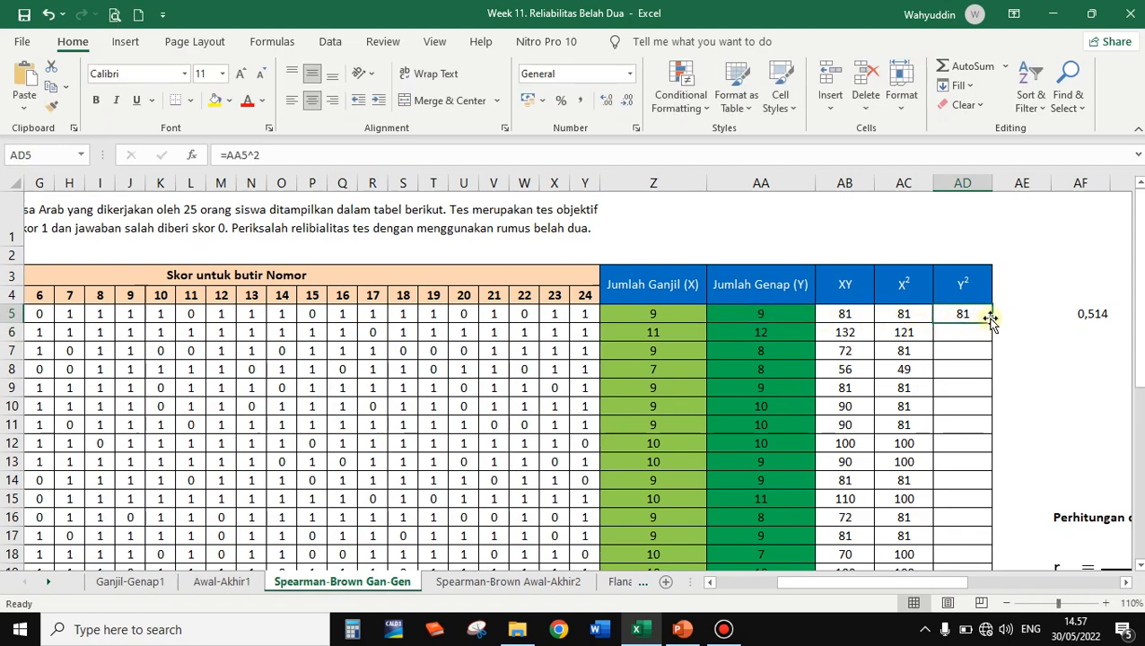
left_click_drag(991, 321, 990, 533)
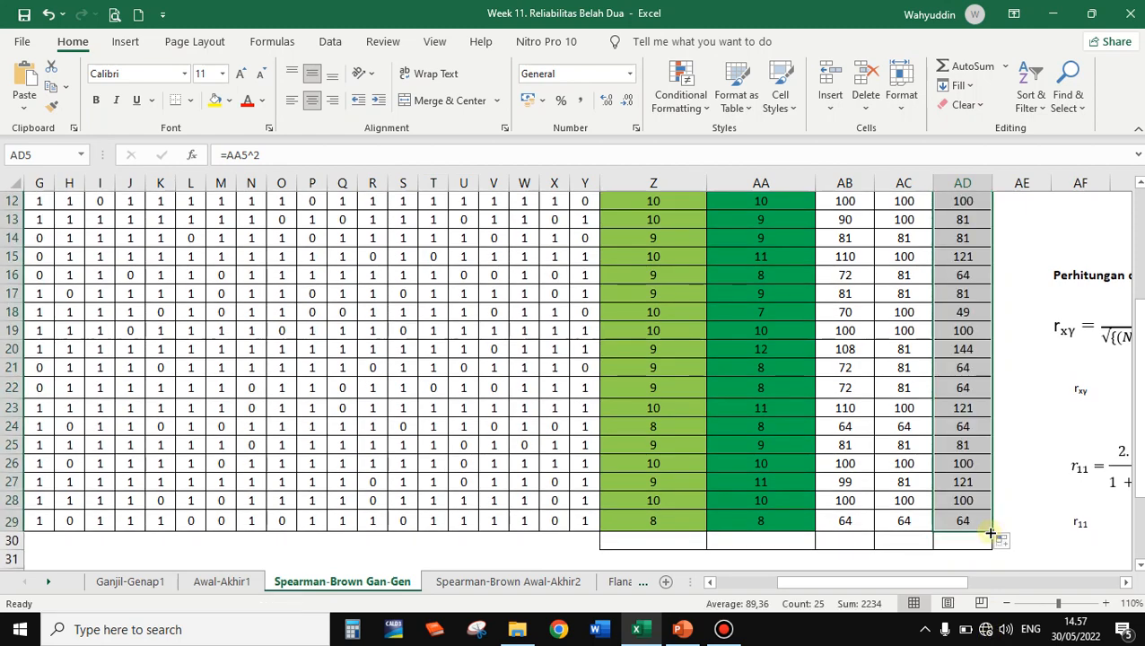
Total the odd-item sums in Z30 with AutoSum over Z5:Z29.
left_click(658, 539)
scroll(658, 542, "up", 4)
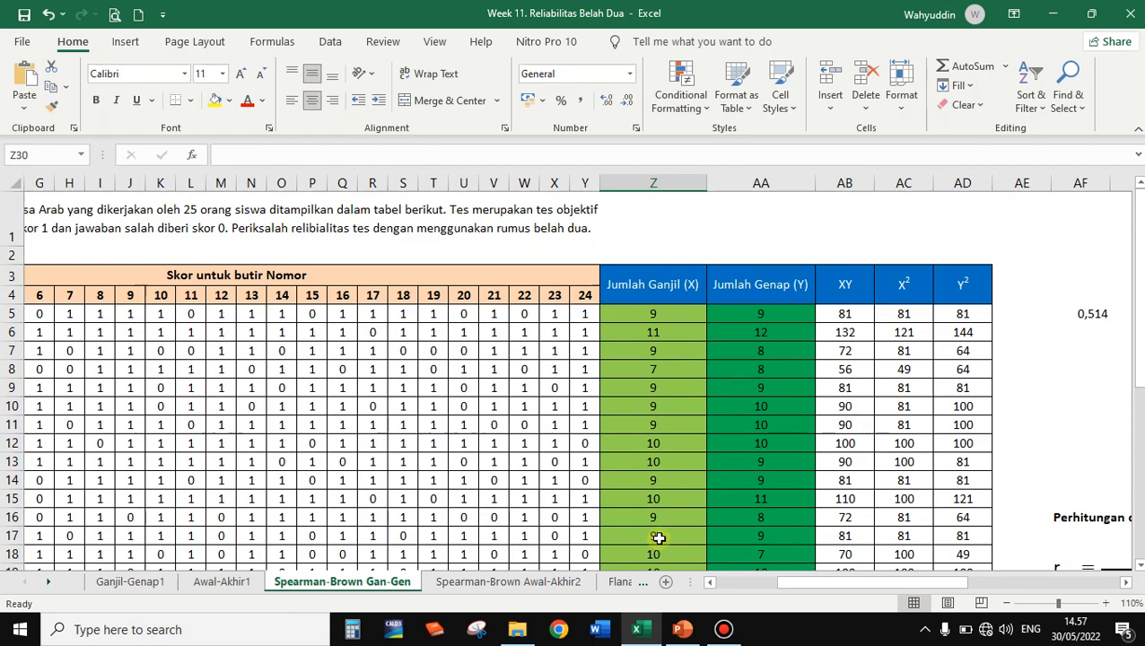
scroll(650, 439, "down", 4)
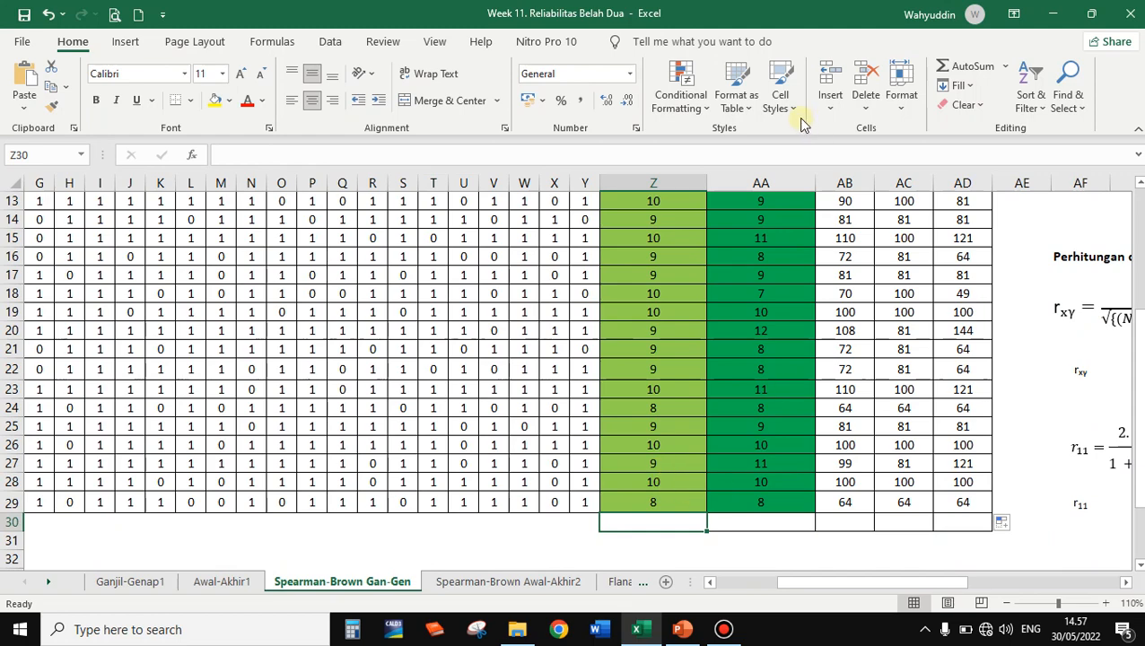
left_click(947, 70)
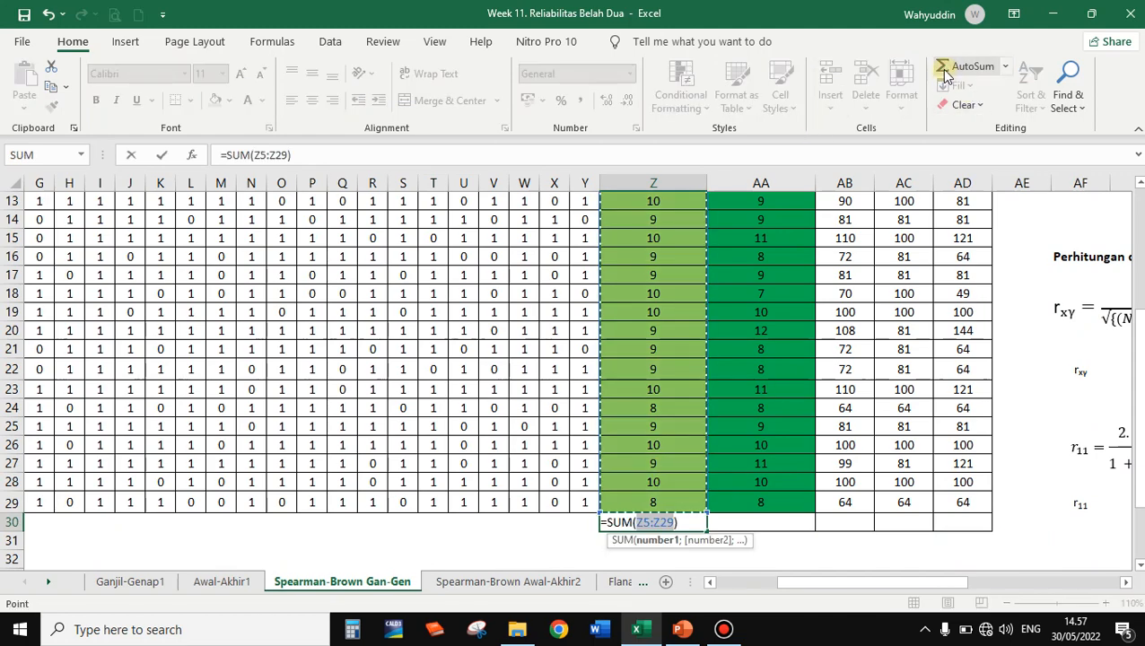
key("Return")
scroll(689, 503, "up", 4)
scroll(689, 502, "down", 4)
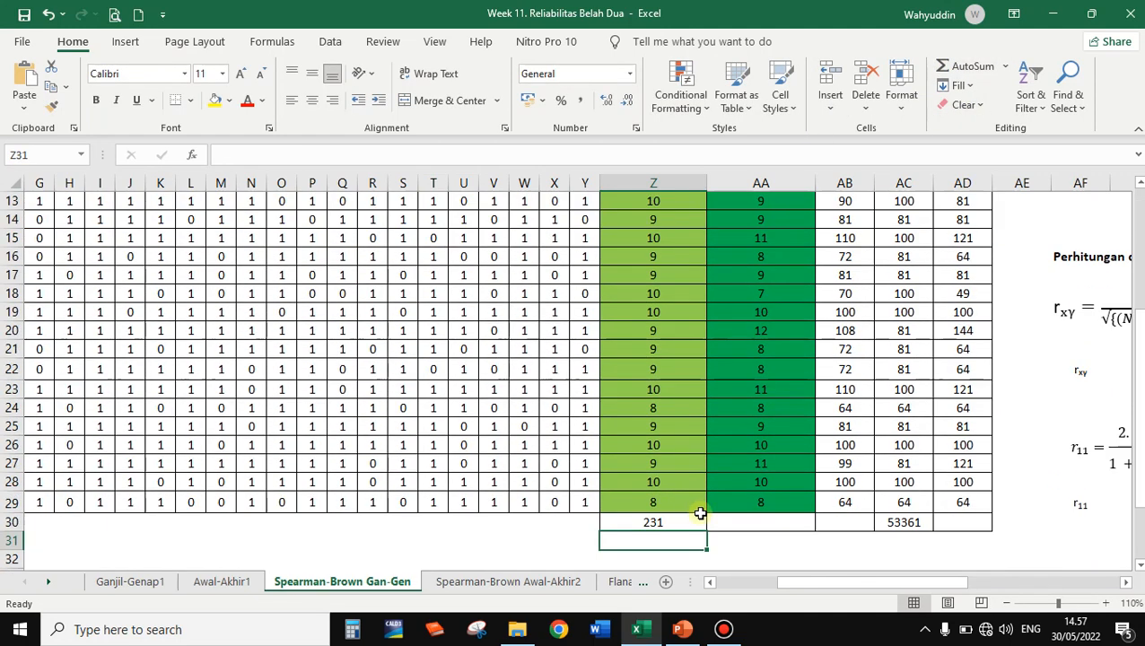
Fill the total formula from Z30 across to AD30 and check the formulas in the filled total cells.
left_click(671, 521)
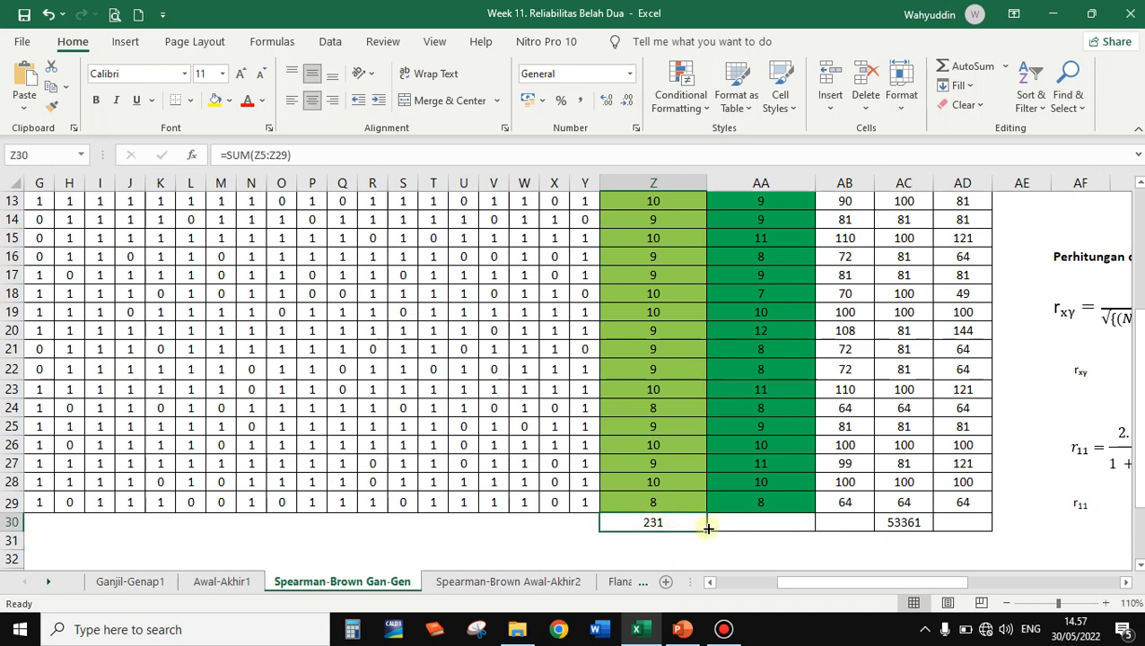
left_click_drag(707, 531, 979, 526)
left_click(773, 522)
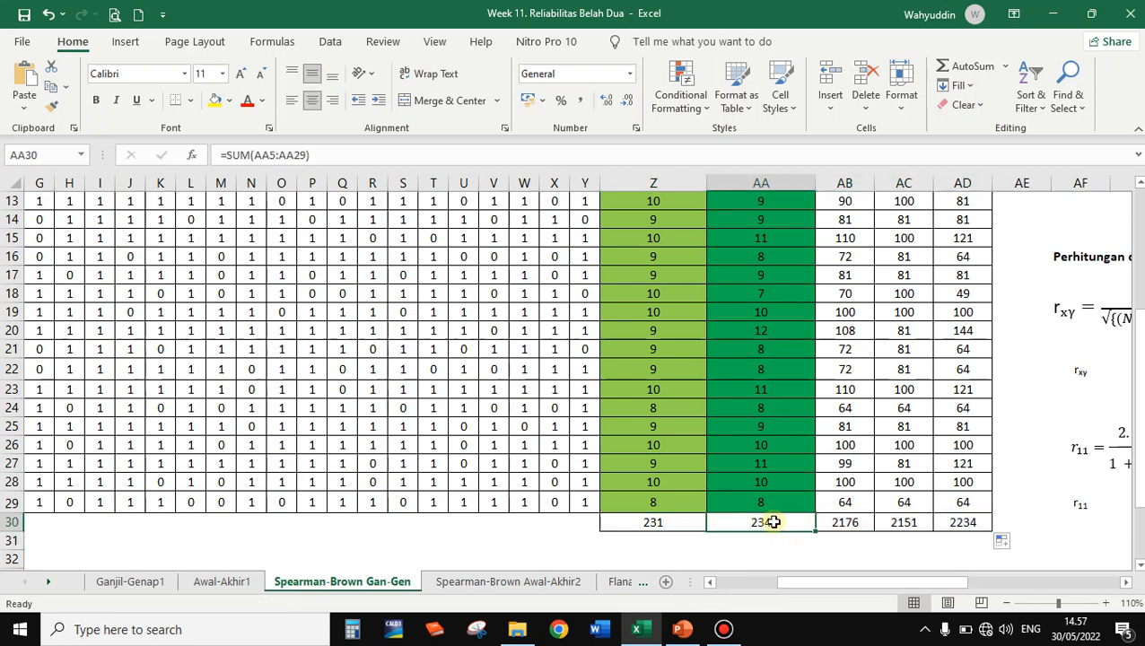
left_click(832, 524)
left_click(895, 522)
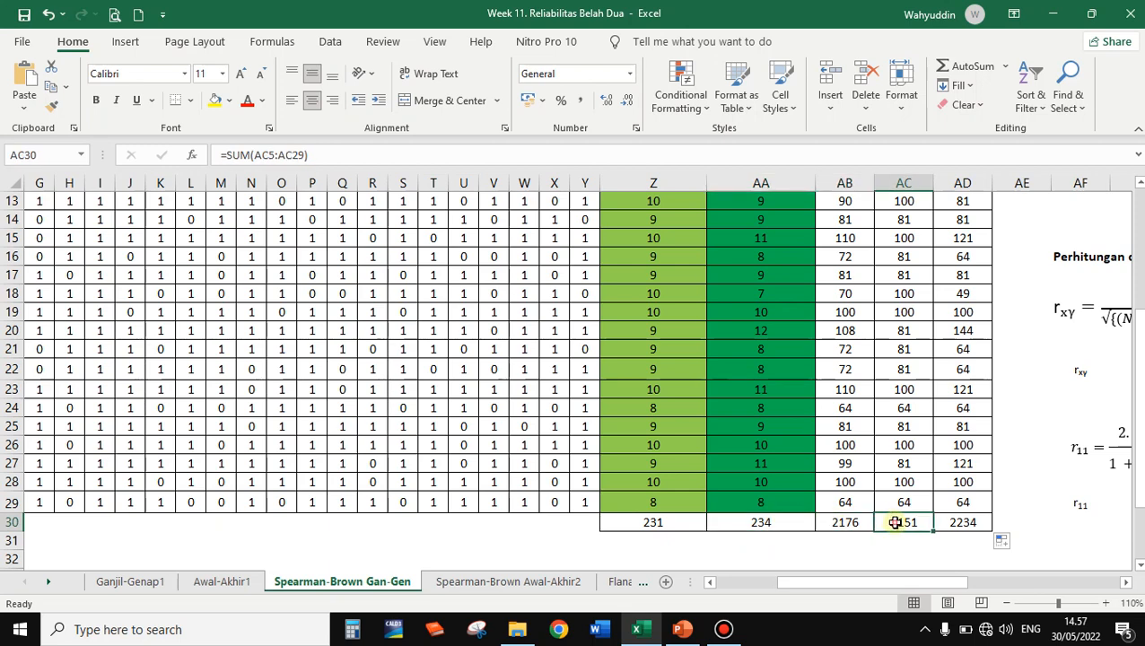
left_click(963, 523)
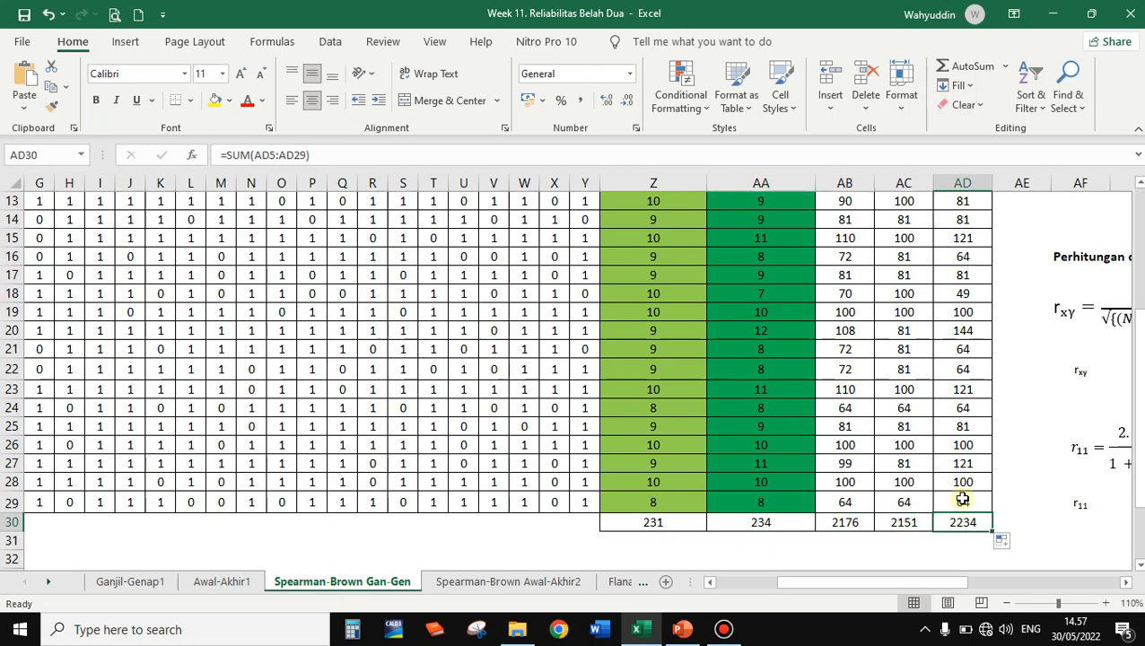
Format the totals in Z30:AD30 with a yellow fill and bold text.
scroll(890, 486, "down", 2)
left_click(653, 412)
left_click_drag(682, 413, 962, 413)
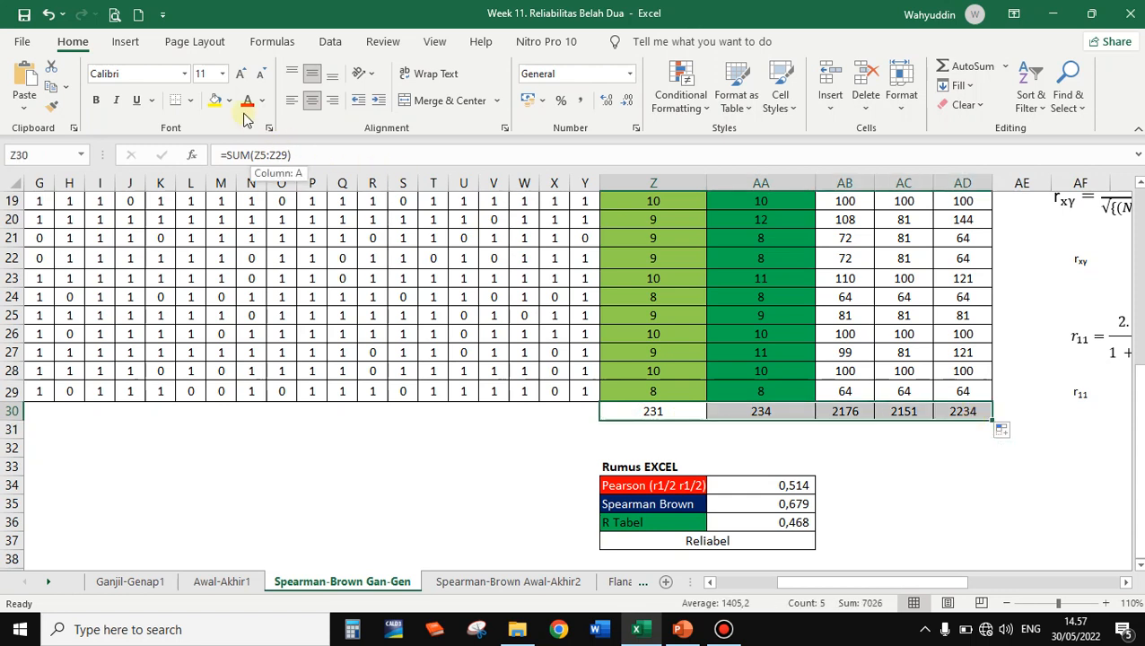
left_click(215, 101)
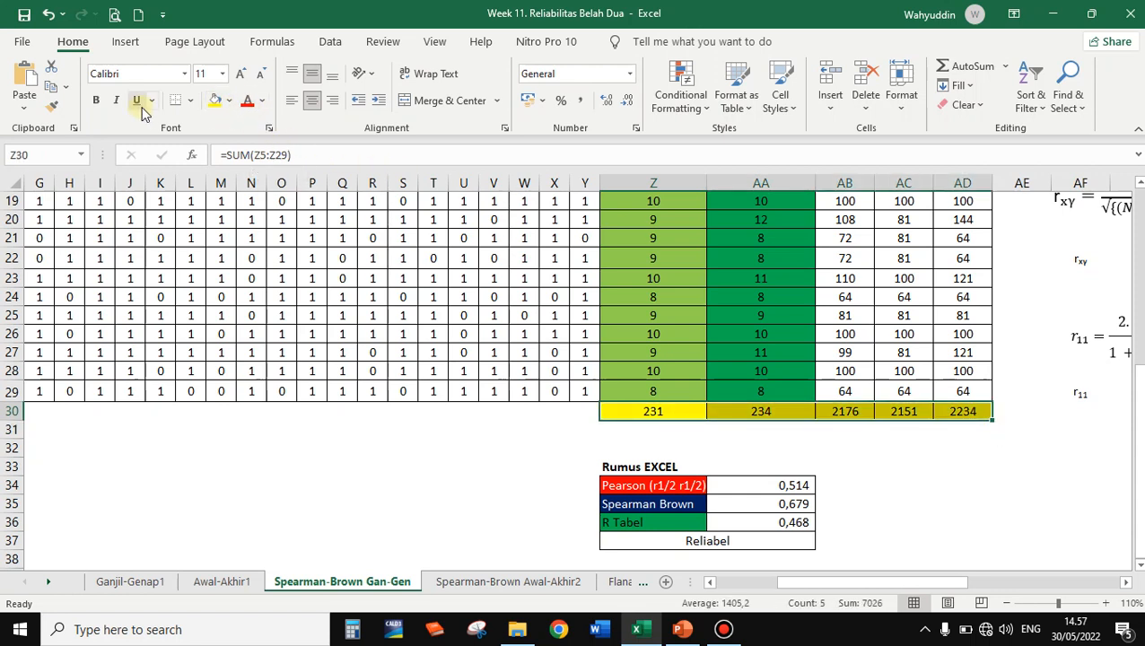
left_click(96, 99)
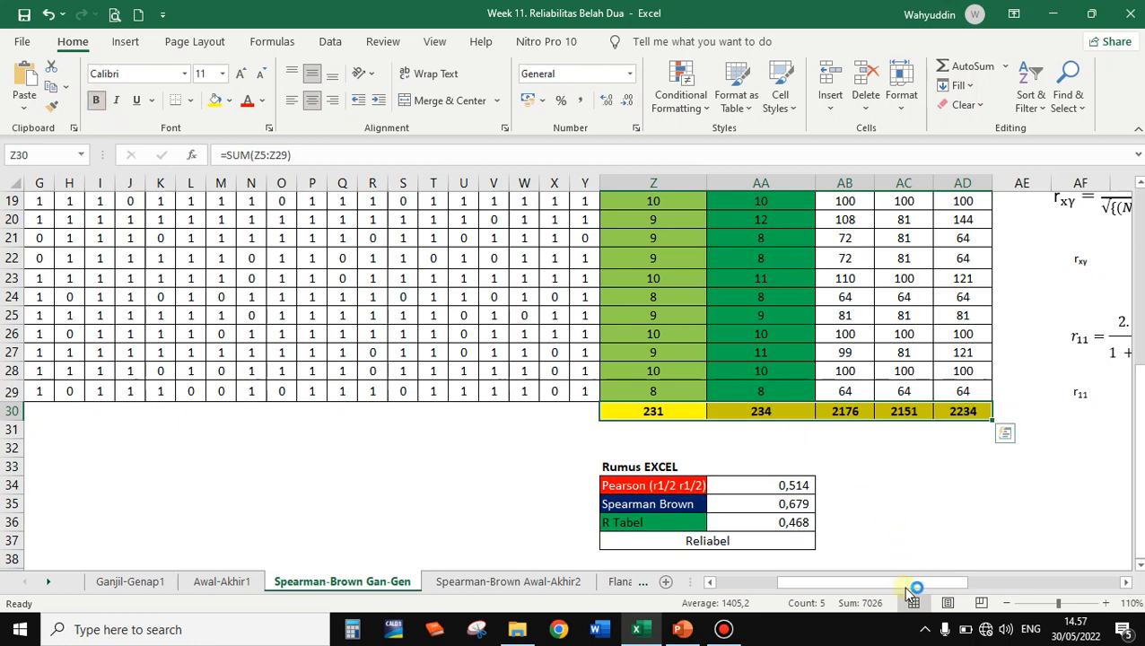
Switch to PowerPoint and examine the product moment correlation formula on slide 5 about the Spearman-Brown formula.
left_click_drag(902, 581, 1068, 549)
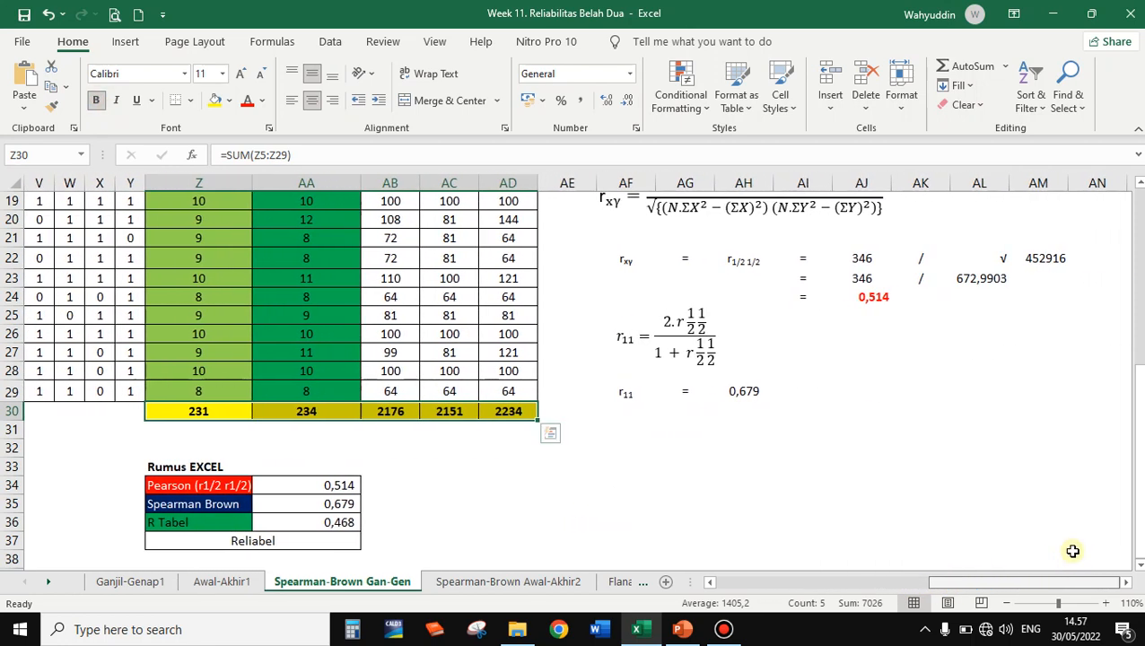
key("alt+Tab")
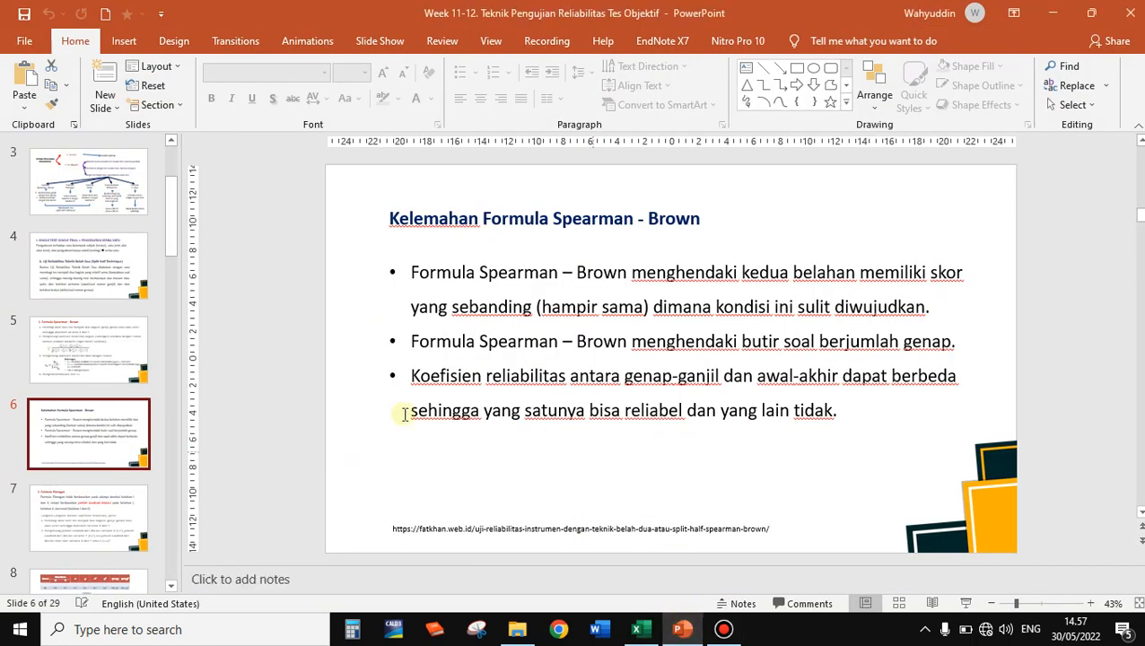
left_click(155, 368)
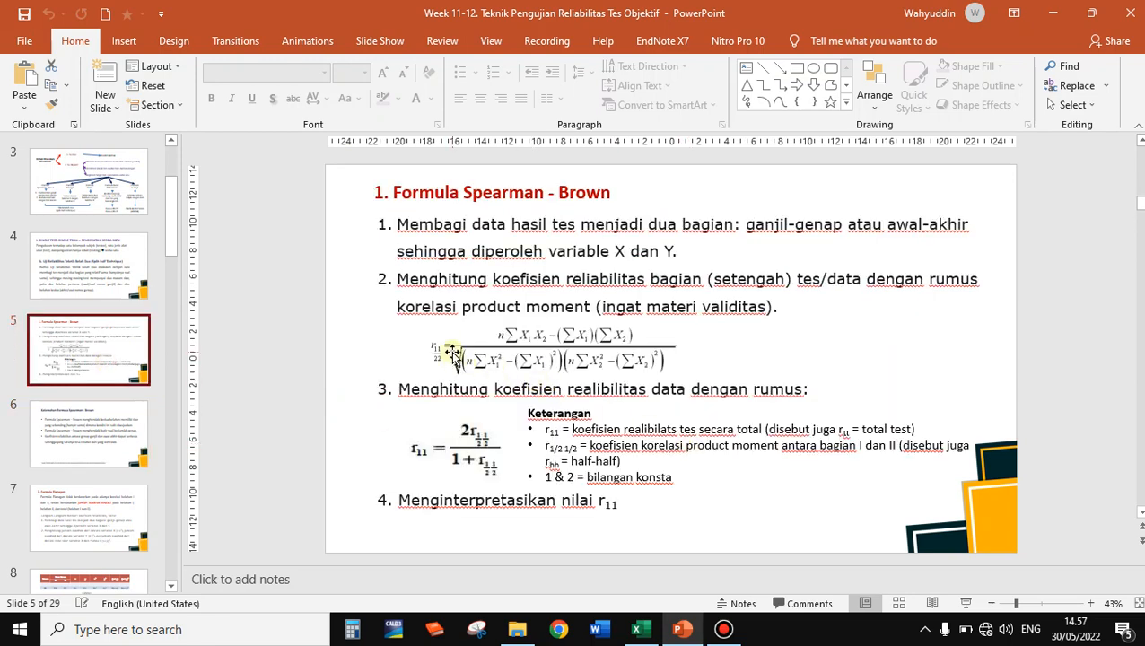
left_click(453, 354)
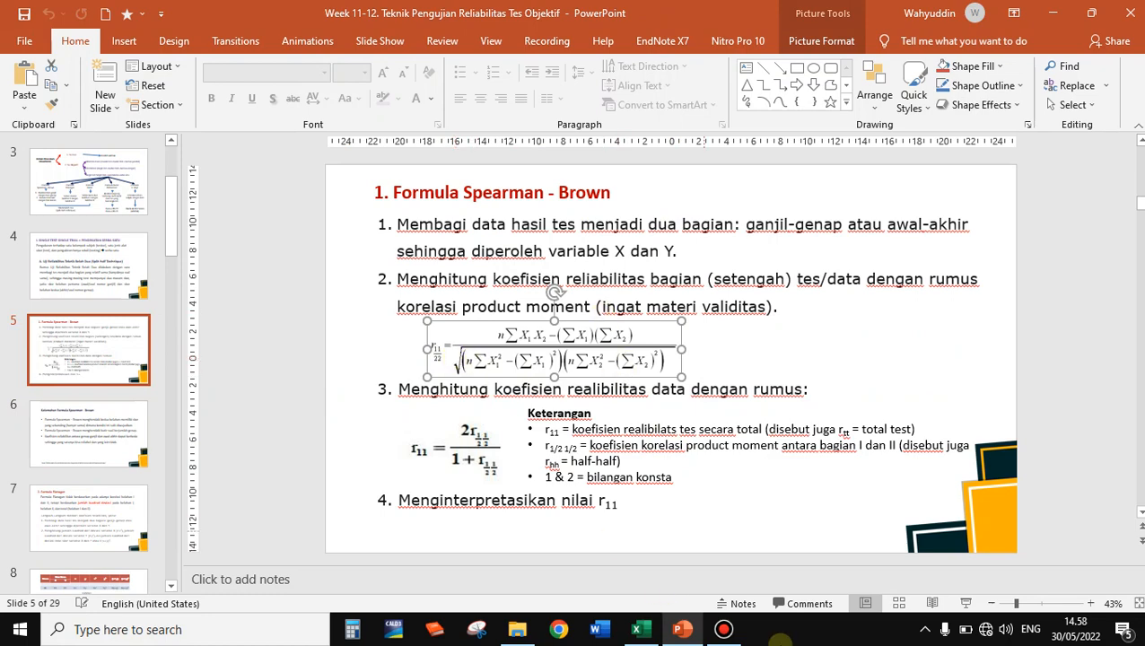
Return to Excel and review the manual rxy formula against the totals in Z30:AD30 and the result formula in AJ24.
left_click(653, 635)
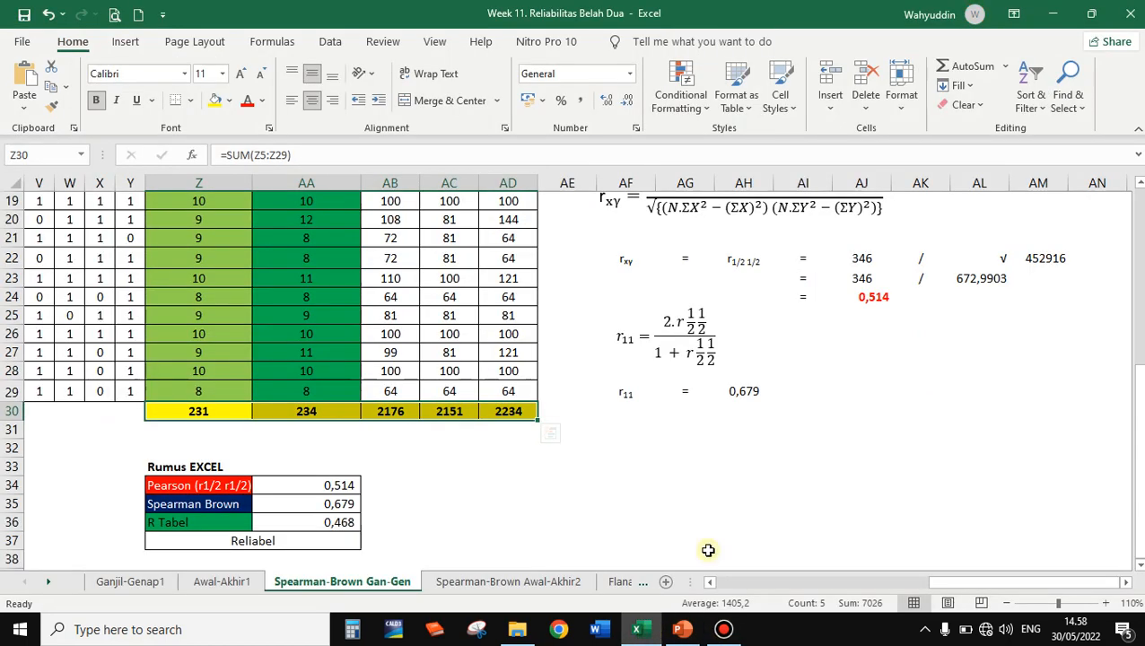
scroll(813, 538, "up", 2)
left_click(679, 320)
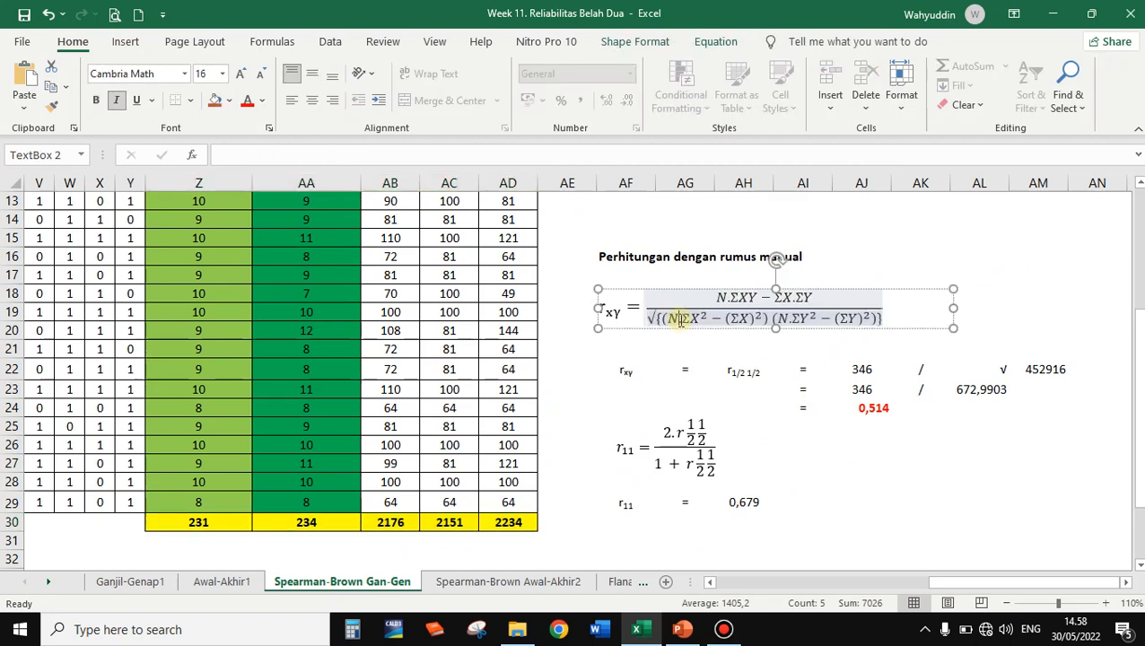
left_click(689, 332)
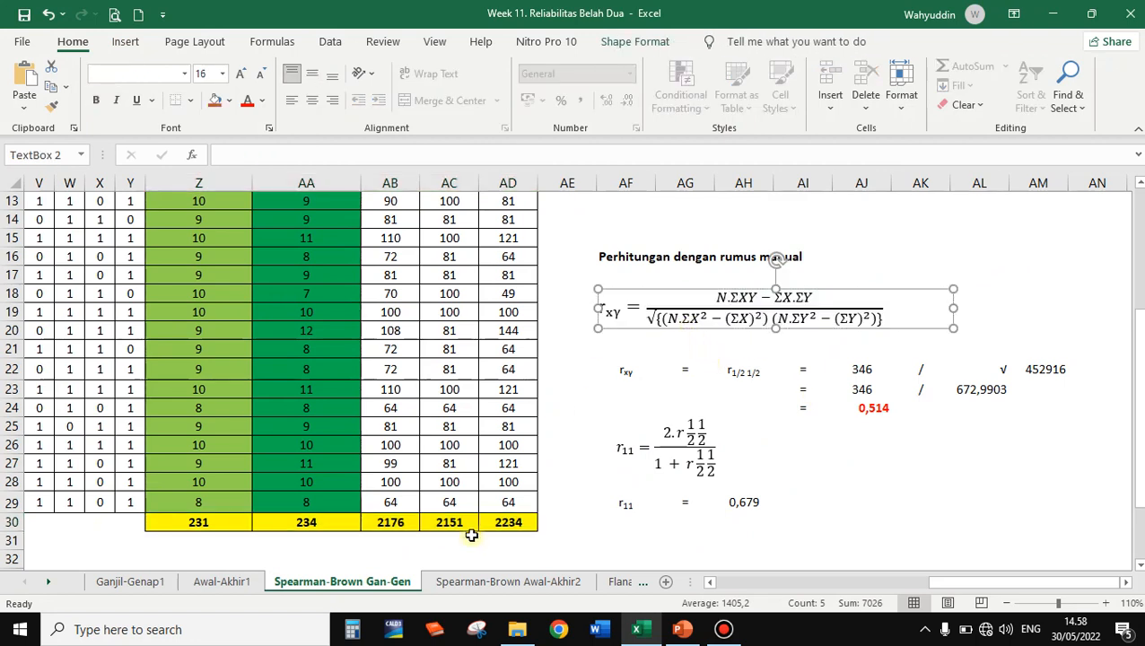
left_click_drag(212, 521, 519, 523)
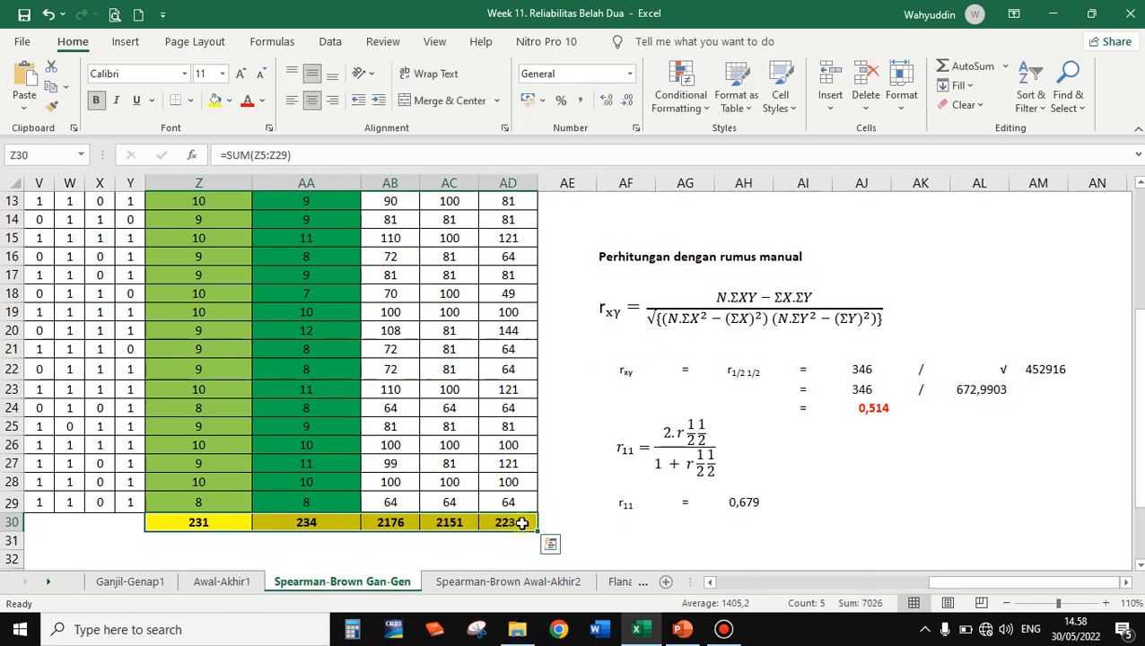
left_click(698, 307)
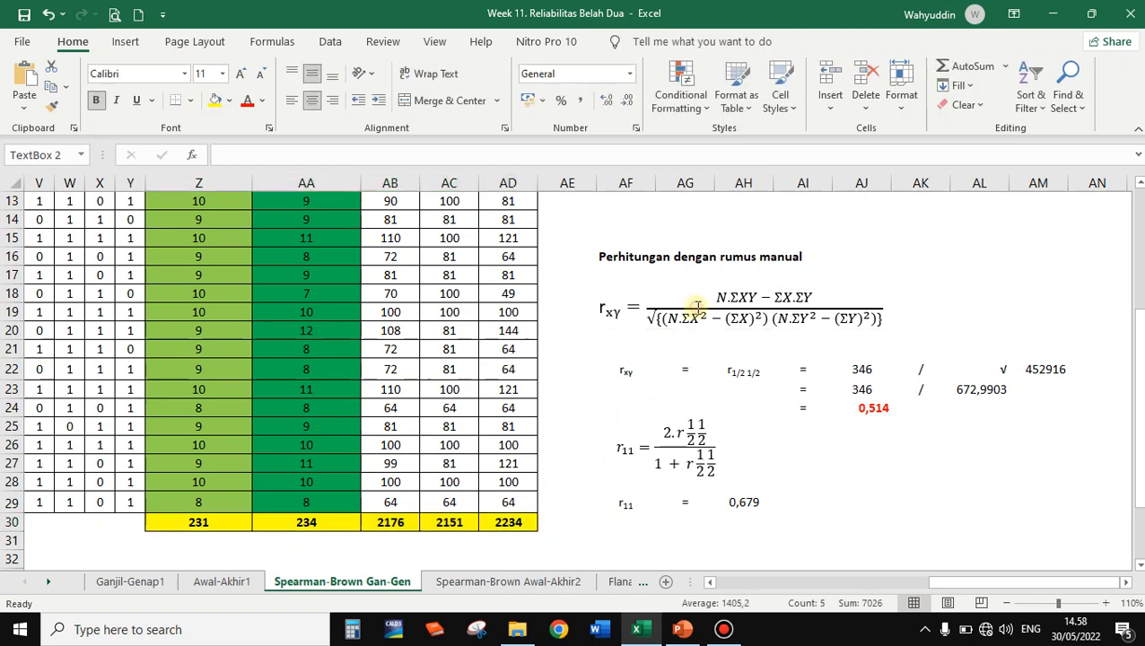
left_click(878, 413)
left_click(878, 408)
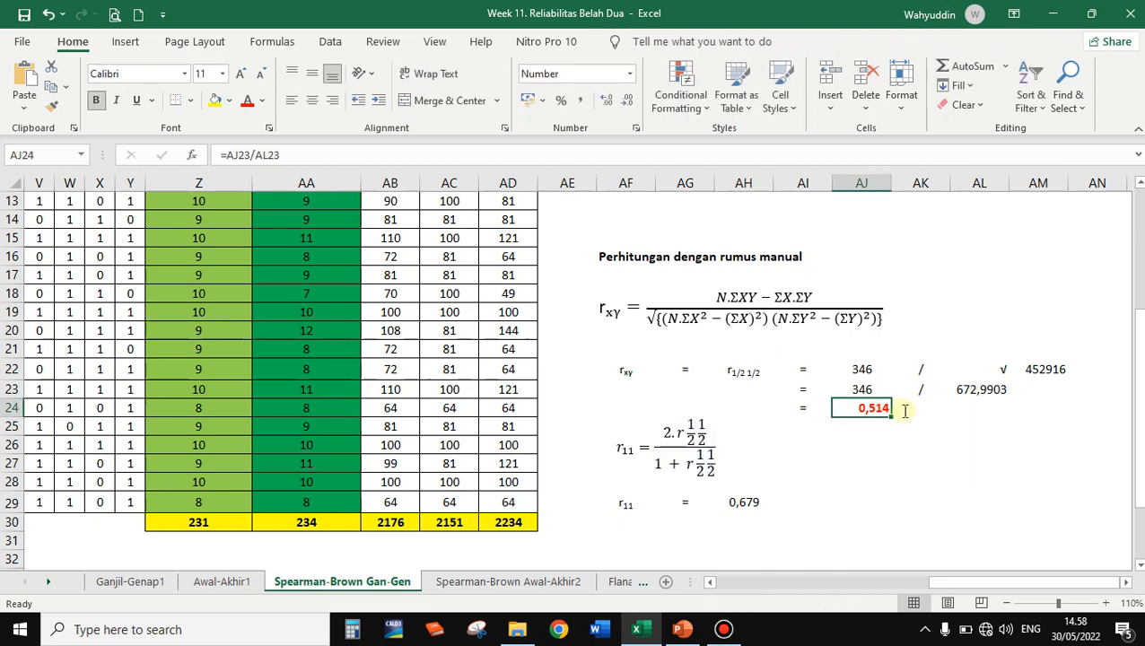
Examine the r11 Spearman-Brown formula in the manual calculation area below the rxy result.
left_click(665, 459)
scroll(759, 502, "down", 1)
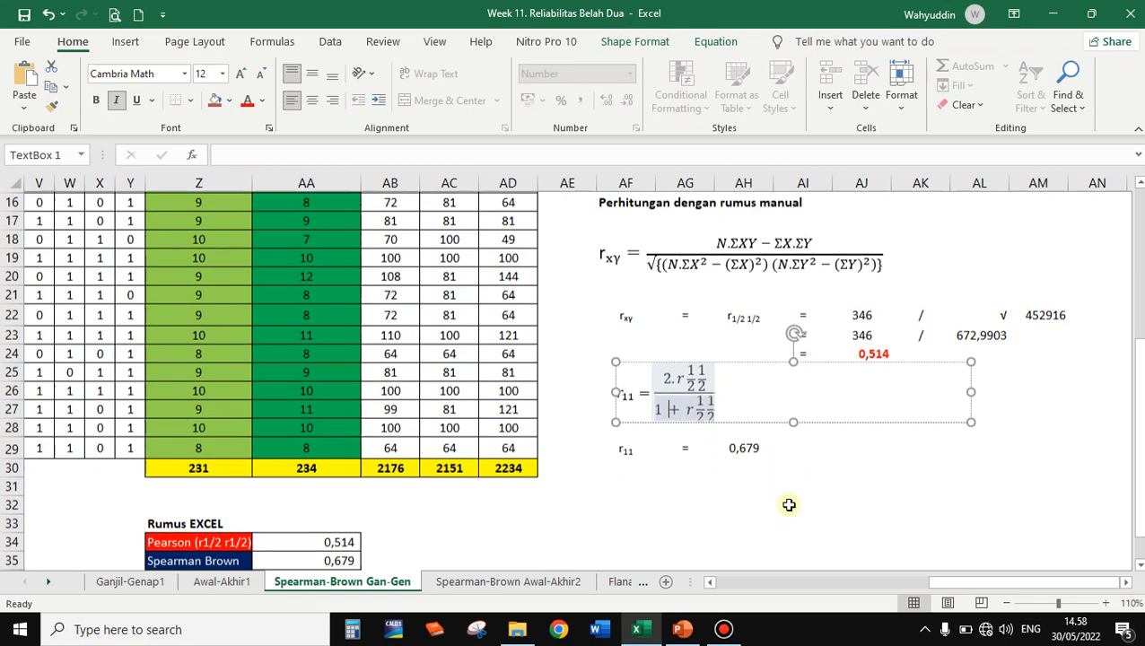
left_click(652, 465)
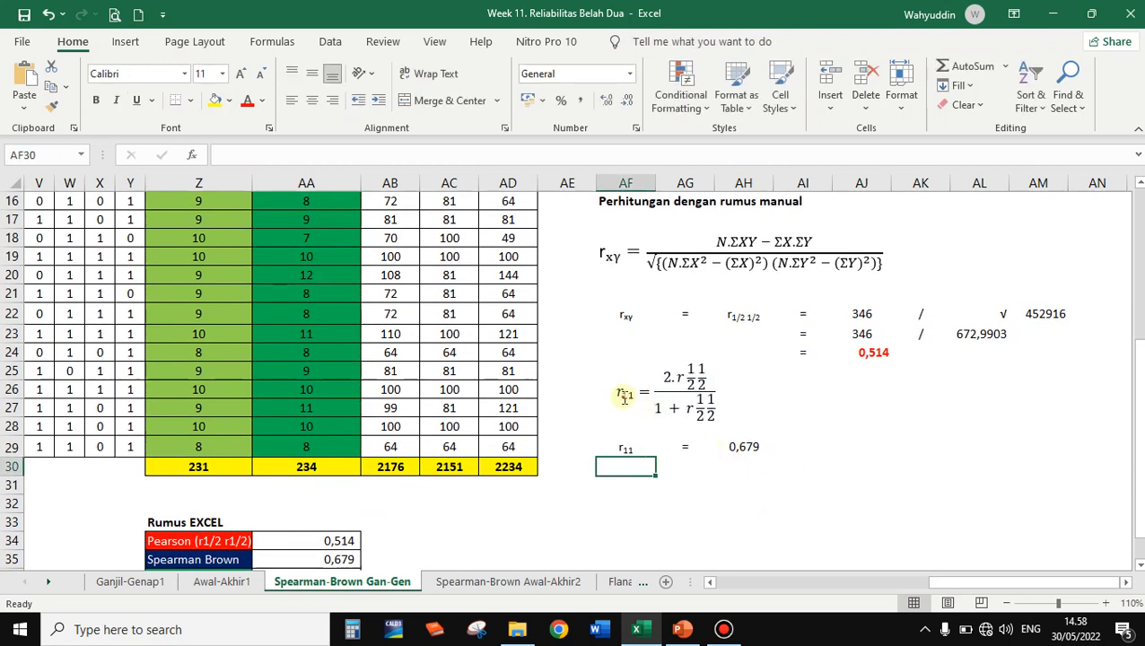
left_click(624, 397)
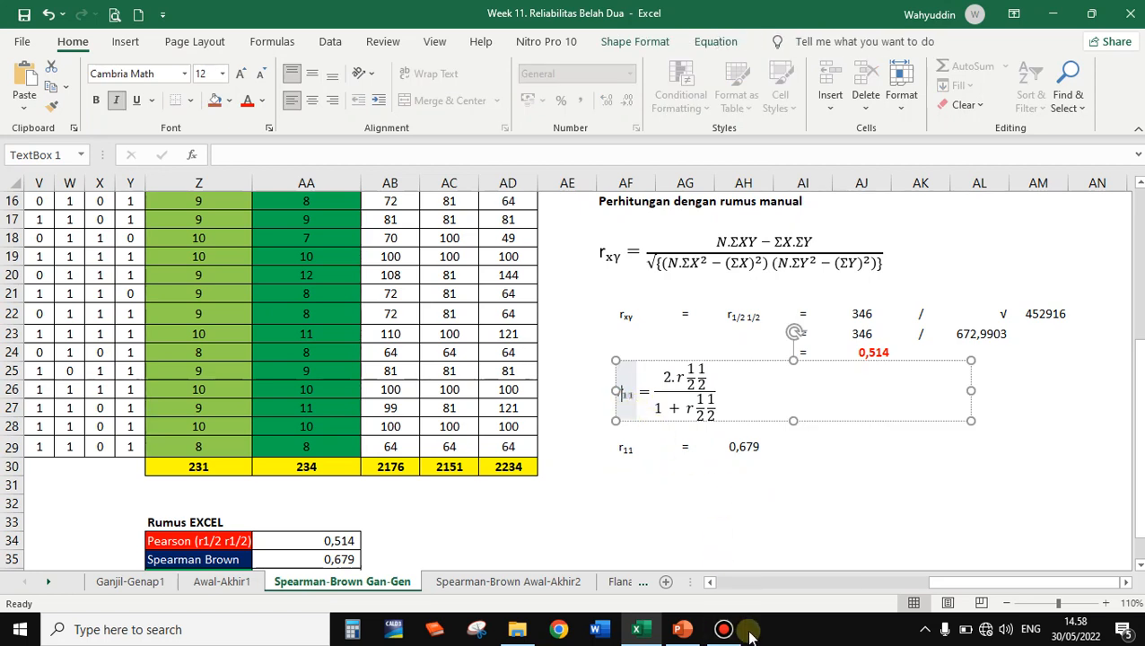
Switch to PowerPoint to compare the r11 formula on the Spearman-Brown slide, and return to the Excel workbook.
mouse_move(684, 634)
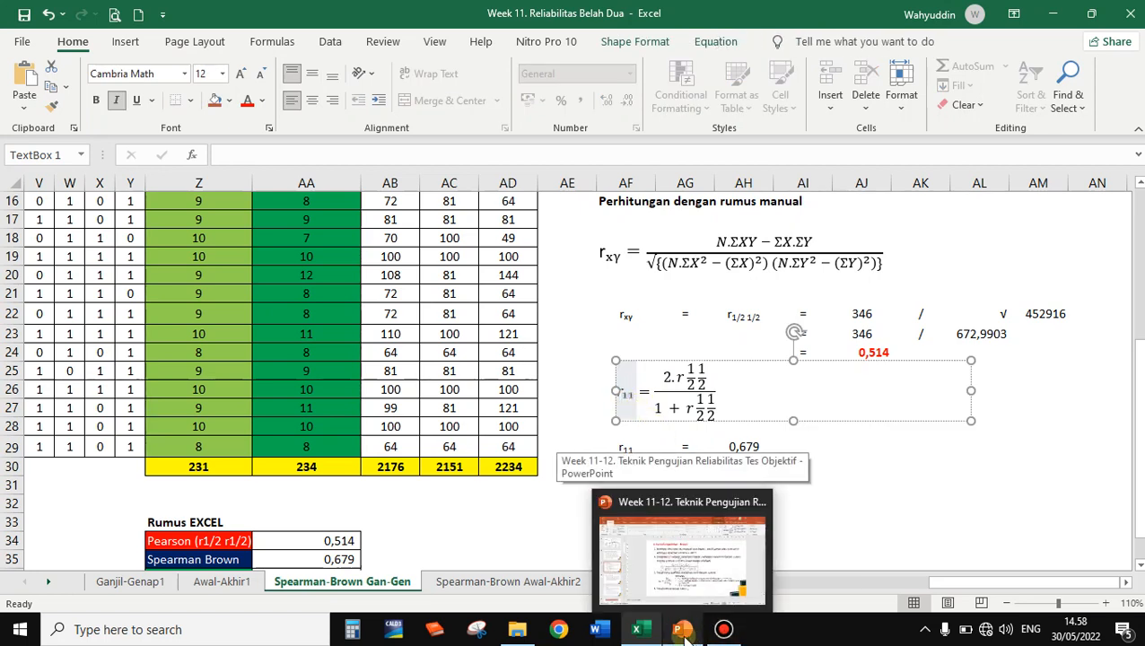
left_click(682, 631)
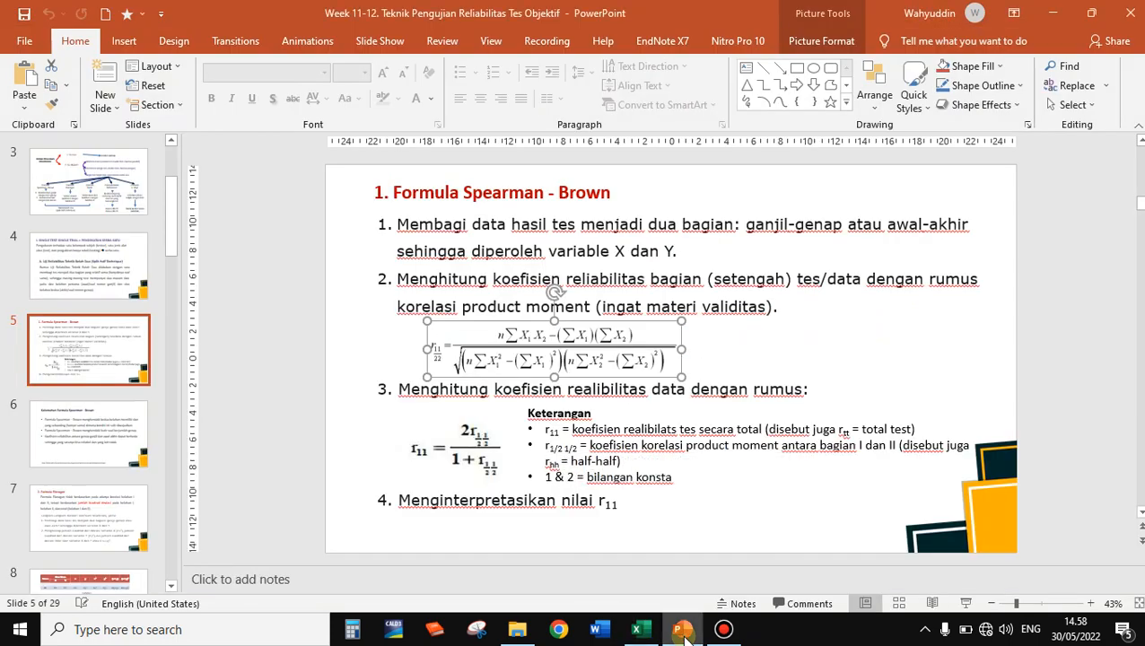
left_click(490, 479)
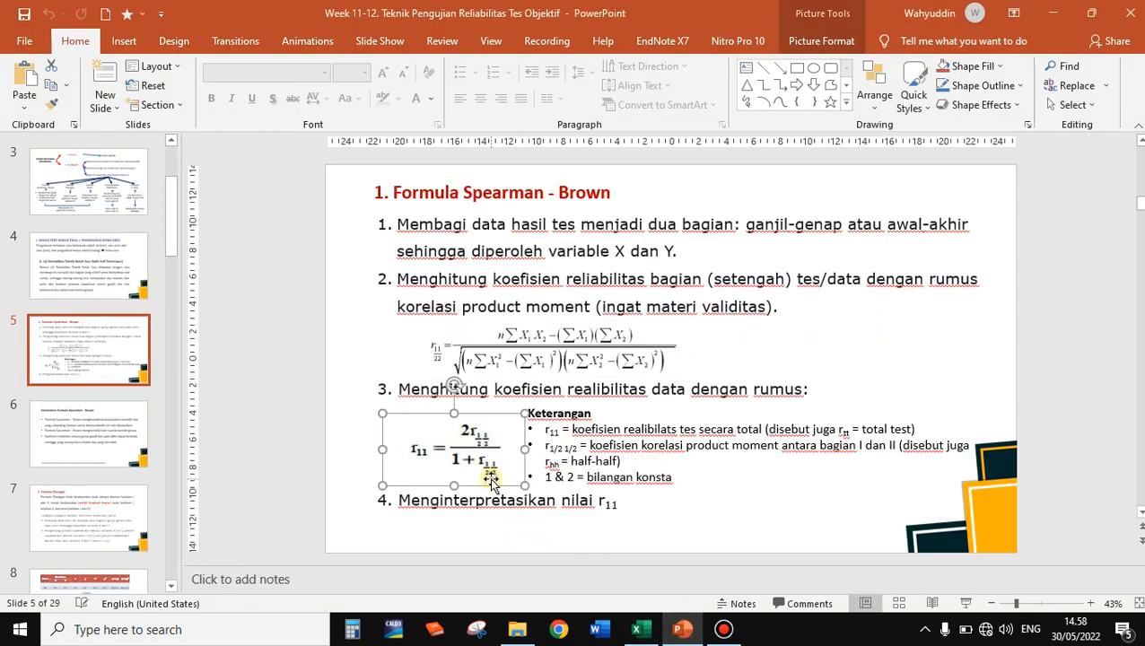
left_click(637, 630)
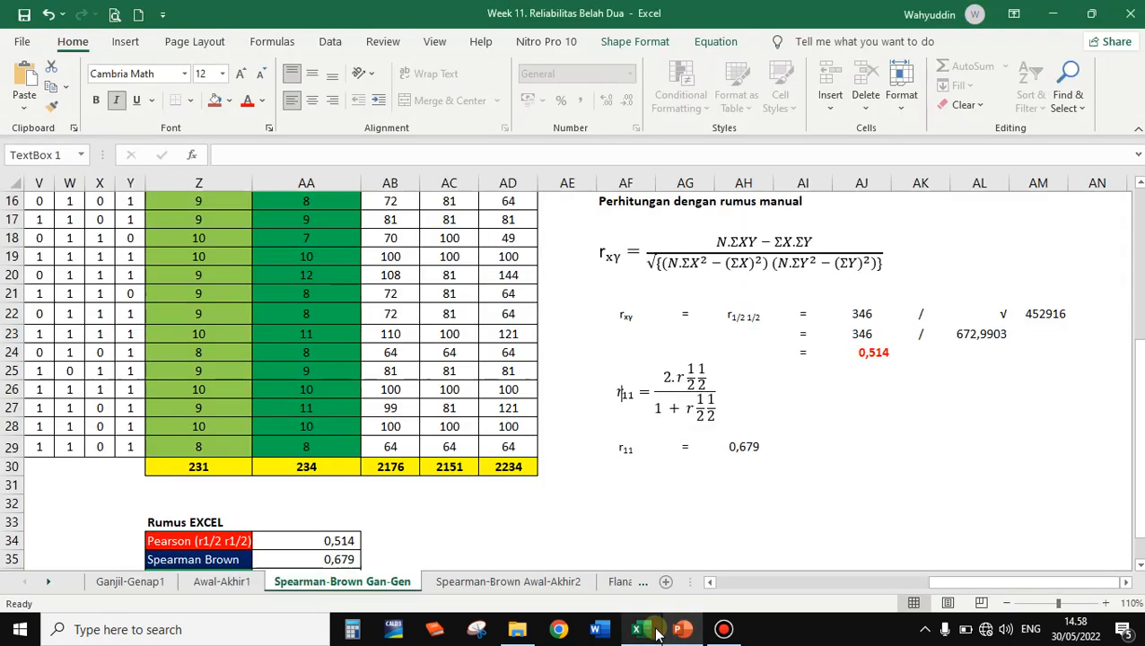
Highlight the r11 result in cell AH29 with bold text and a yellow fill.
left_click(879, 355)
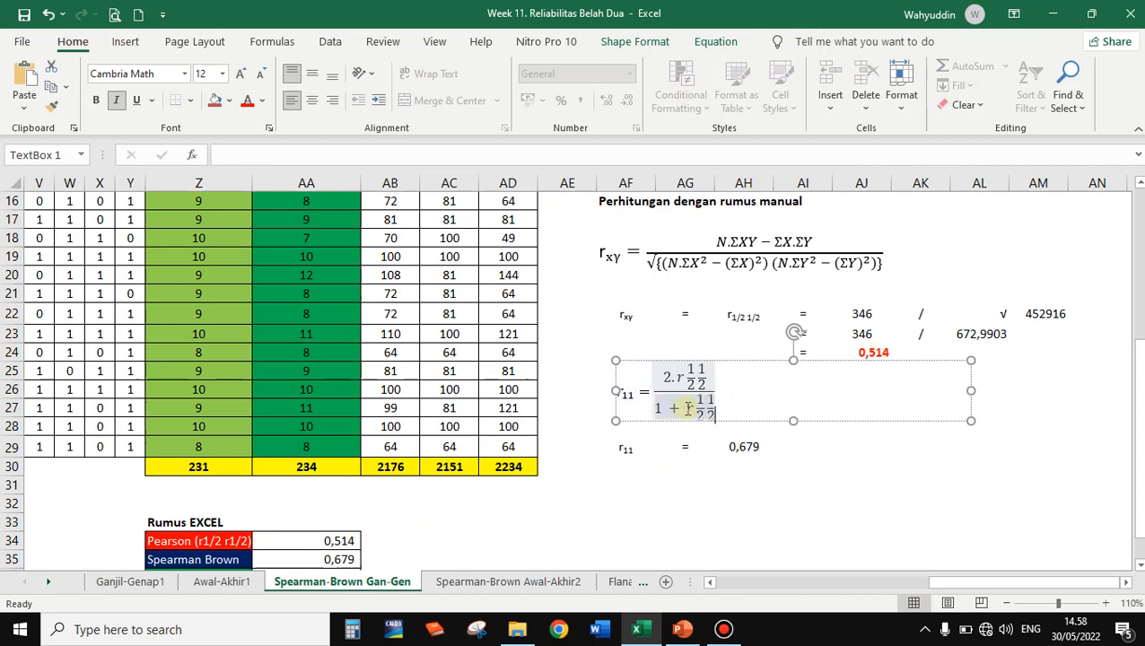
left_click(745, 447)
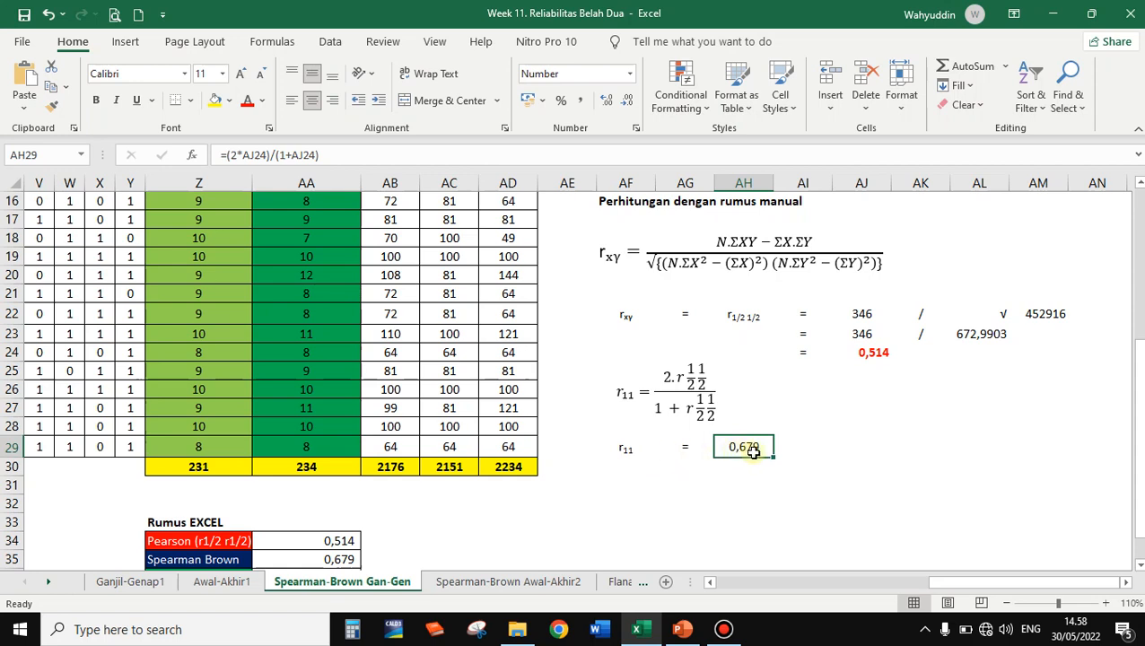
left_click(214, 101)
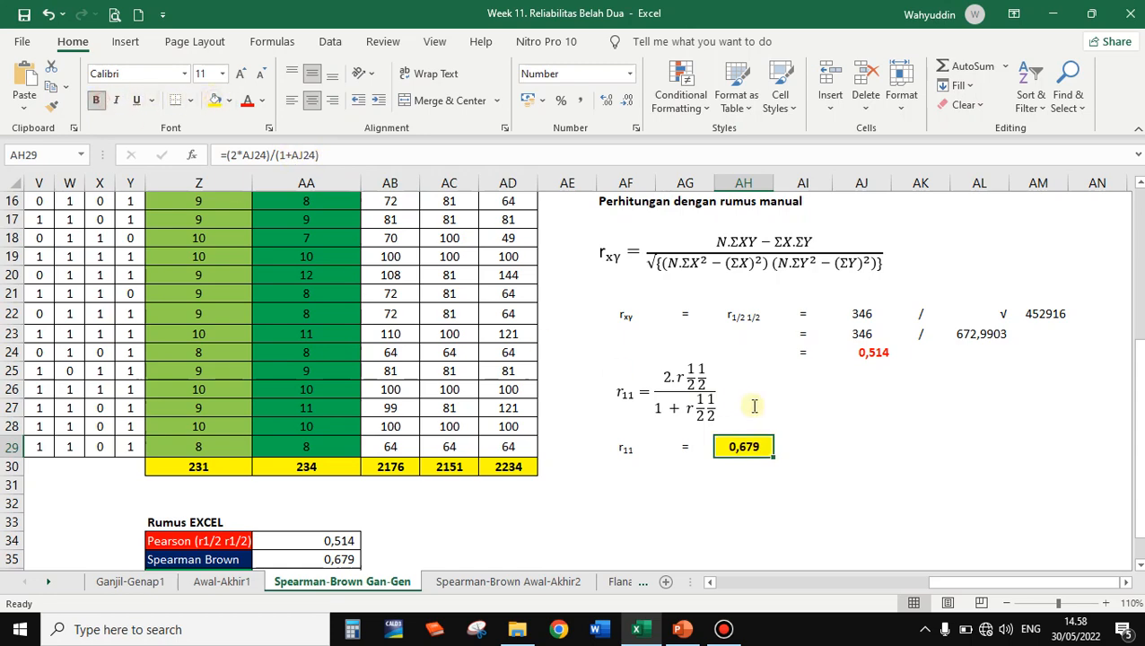
left_click(798, 401)
Review the manual r11 result in AF29:AH29 alongside the Rumus EXCEL summary table.
scroll(293, 506, "down", 3)
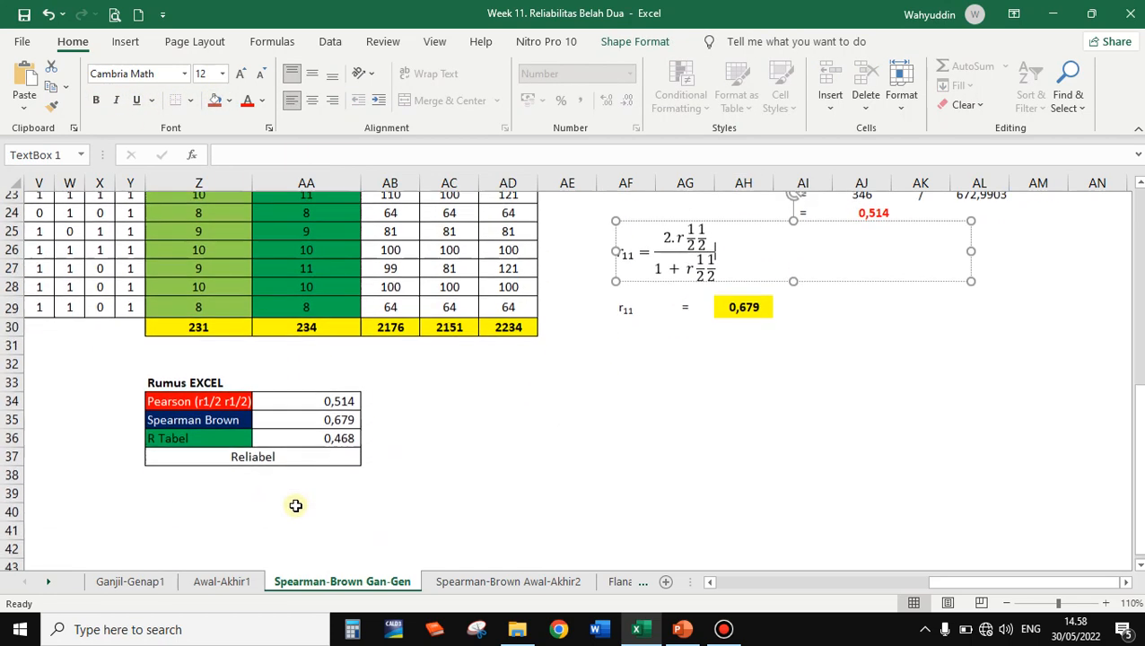
left_click(783, 282)
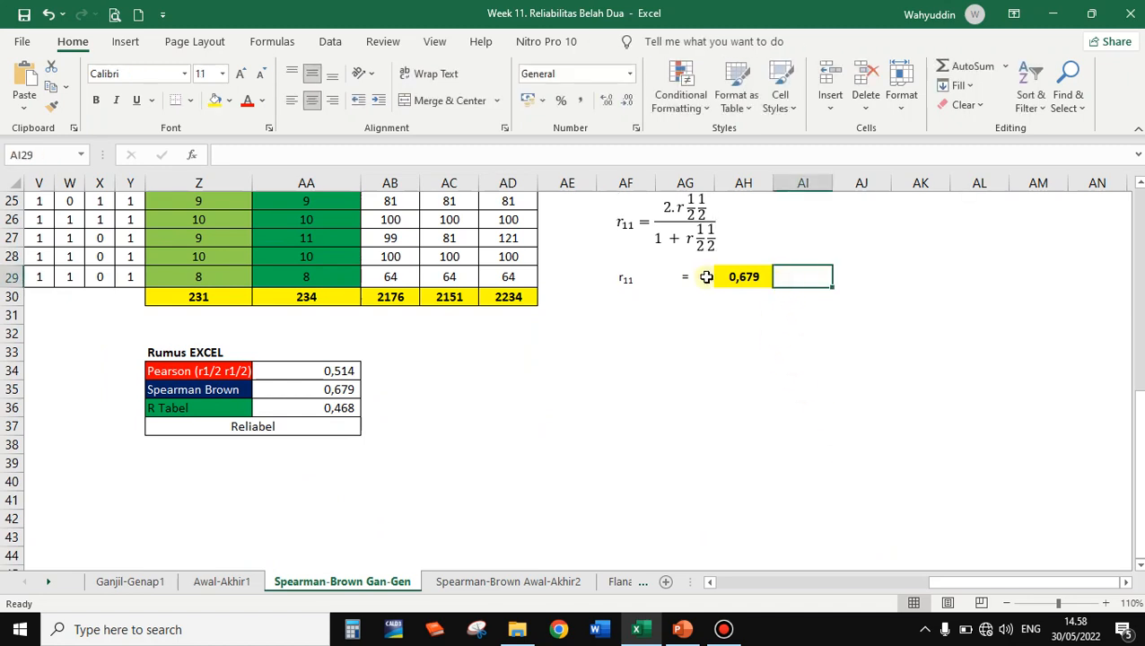
left_click(610, 264)
left_click_drag(611, 264, 770, 287)
left_click(785, 277)
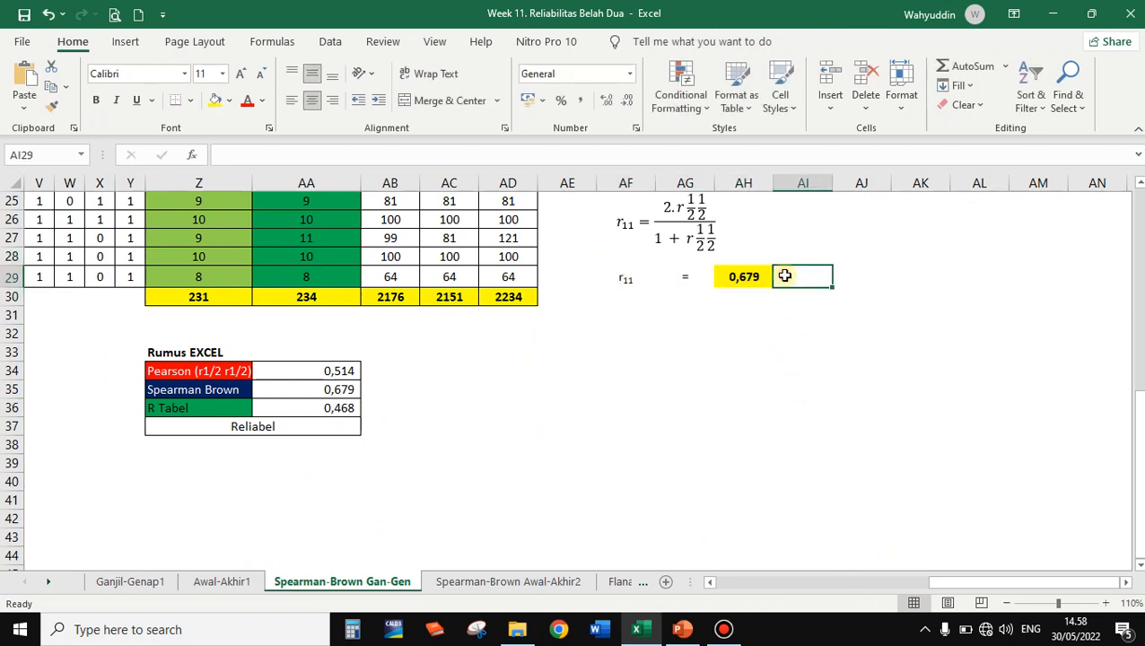
left_click_drag(610, 279, 768, 282)
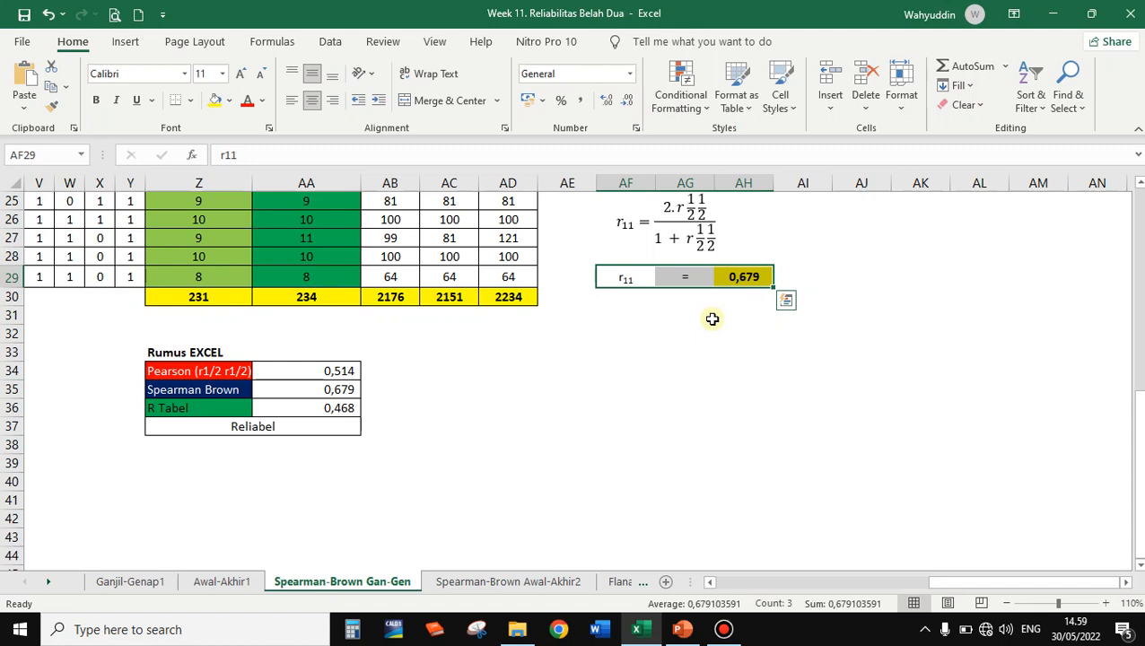
left_click(795, 277)
left_click_drag(741, 279, 650, 282)
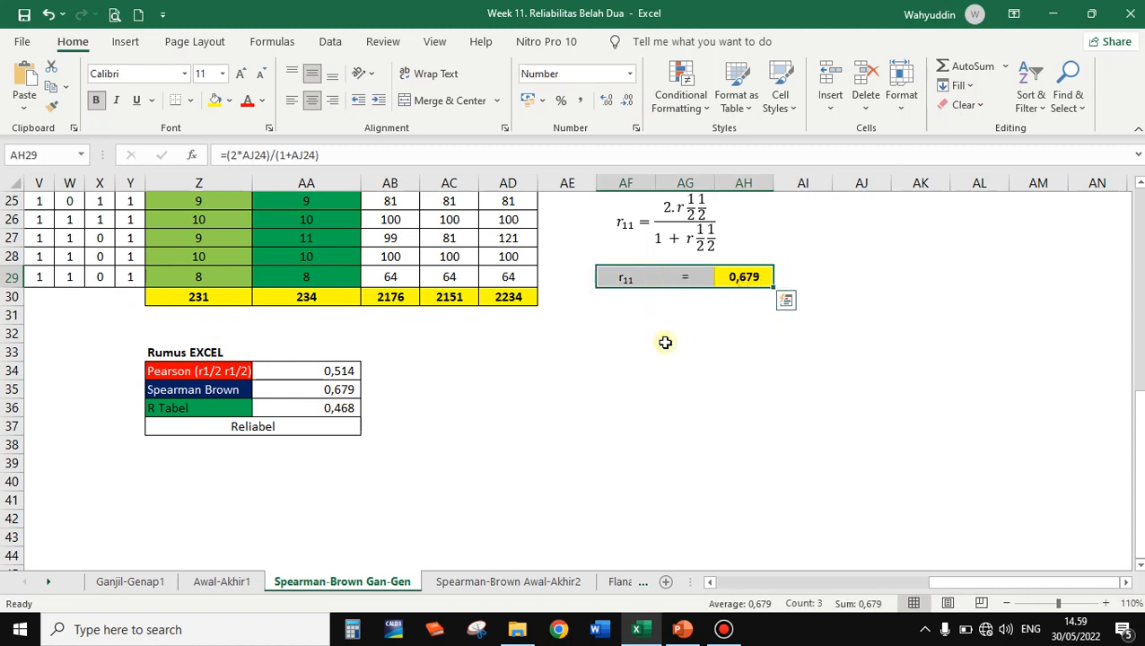
Compare the r11 result row with the rxy result in AJ24 and the Spearman-Brown formula between them.
scroll(772, 390, "up", 2)
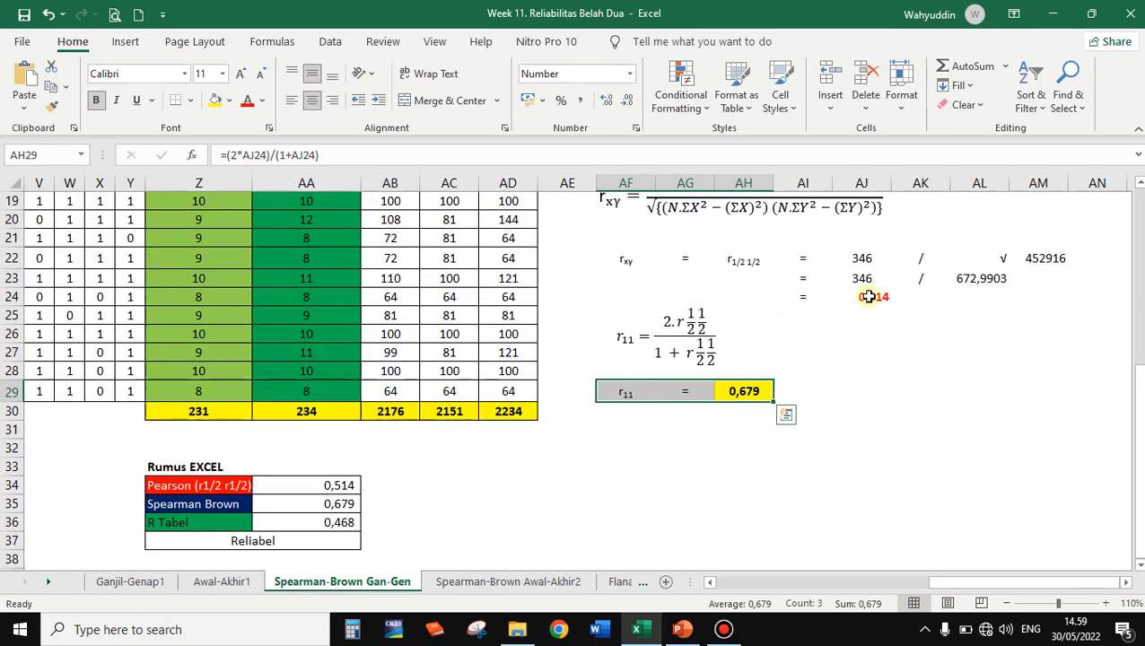
left_click(744, 392)
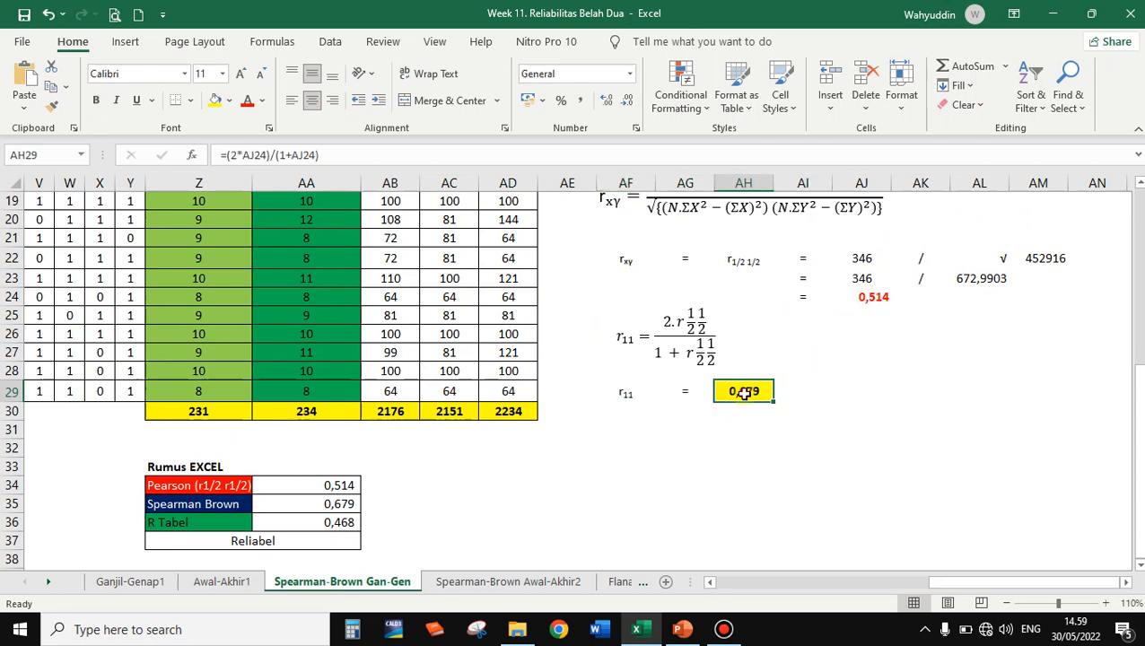
left_click(631, 394)
left_click_drag(680, 399, 759, 391)
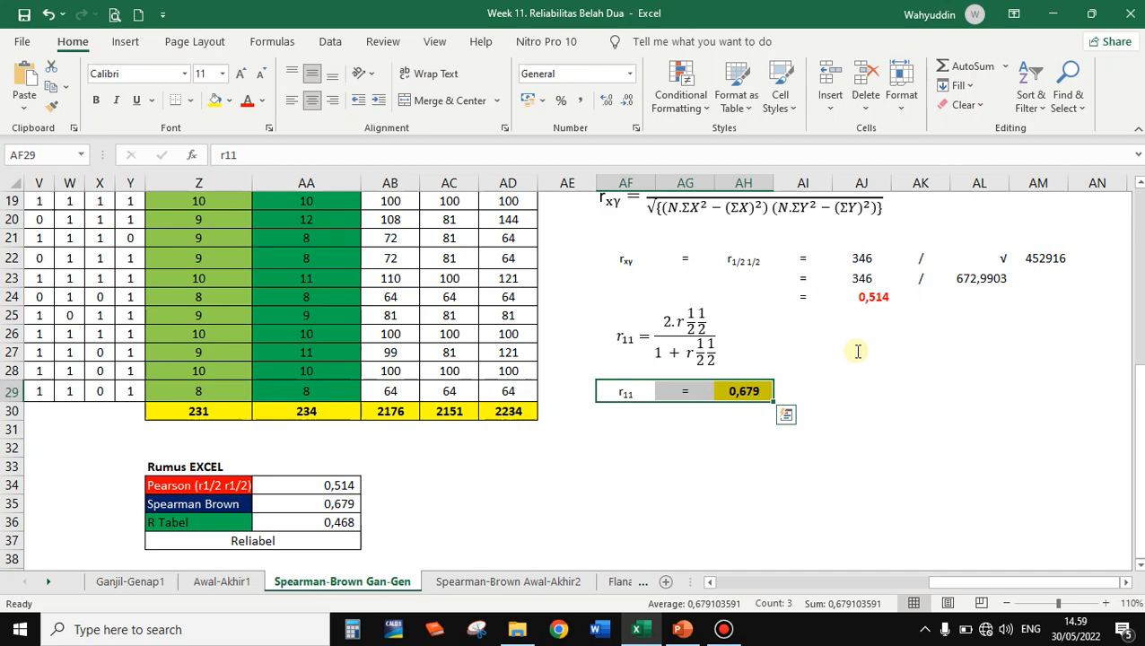
left_click(873, 297)
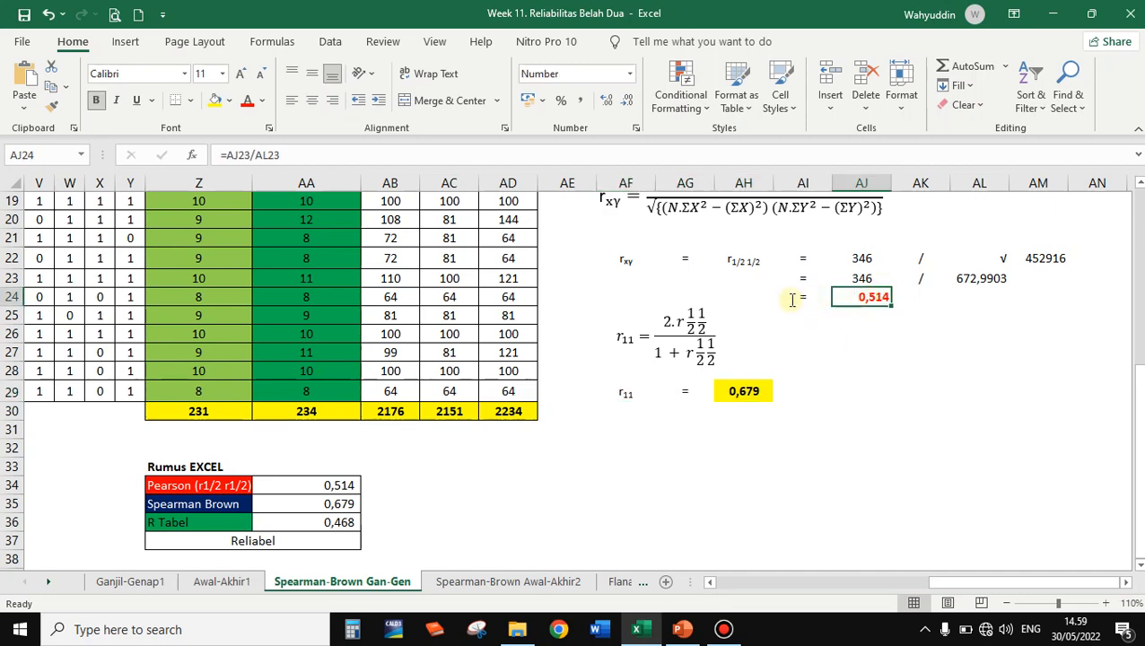
scroll(793, 300, "up", 1)
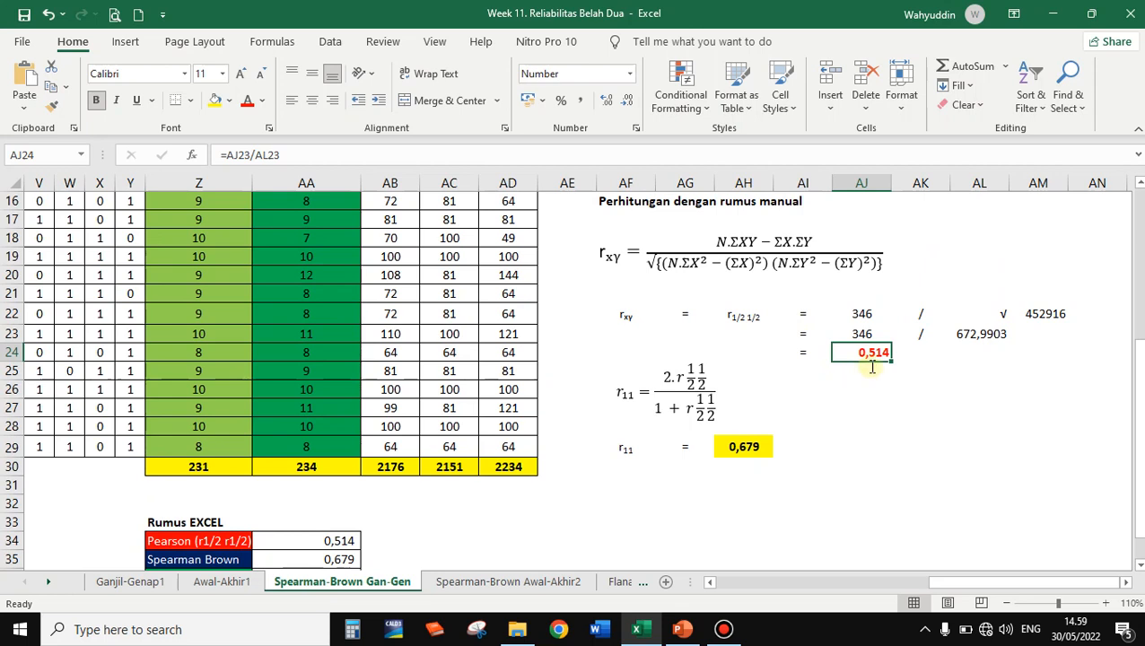
left_click(902, 357)
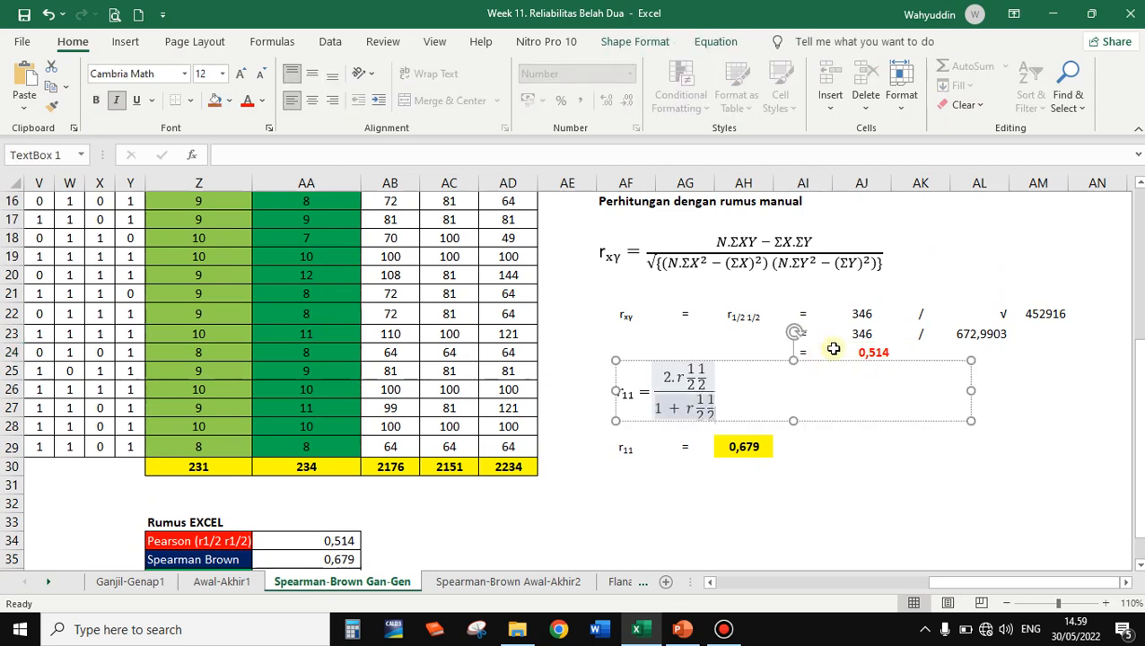
left_click(875, 352)
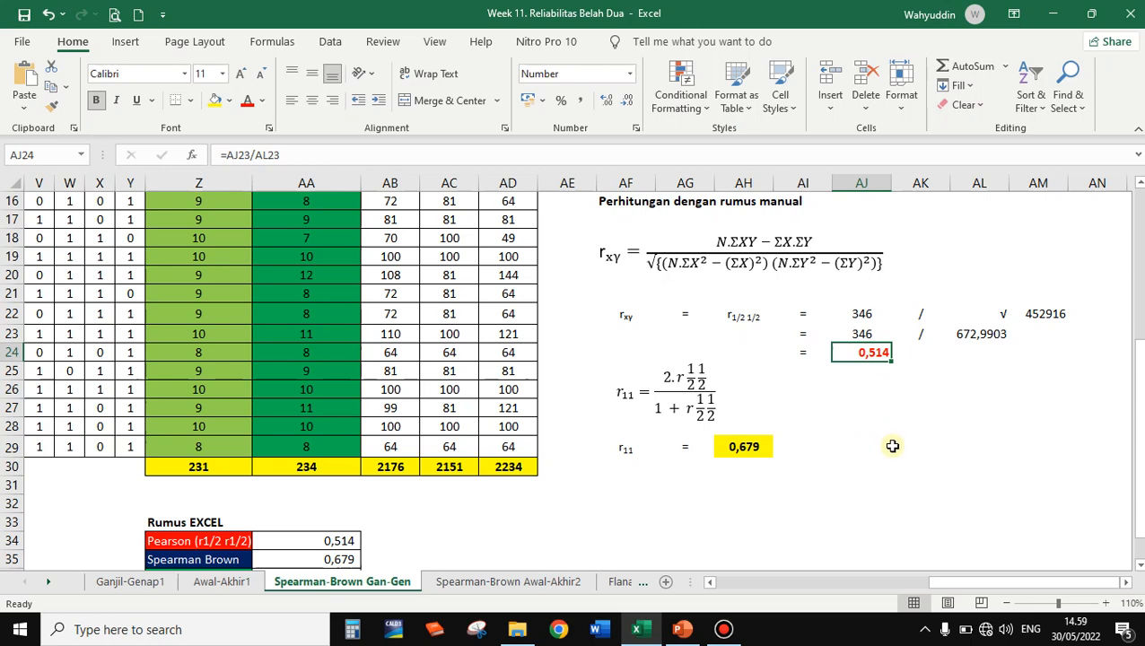
Switch to File Explorer and open the Tabel r image from the Evaluasi Pendidikan folder.
left_click(517, 629)
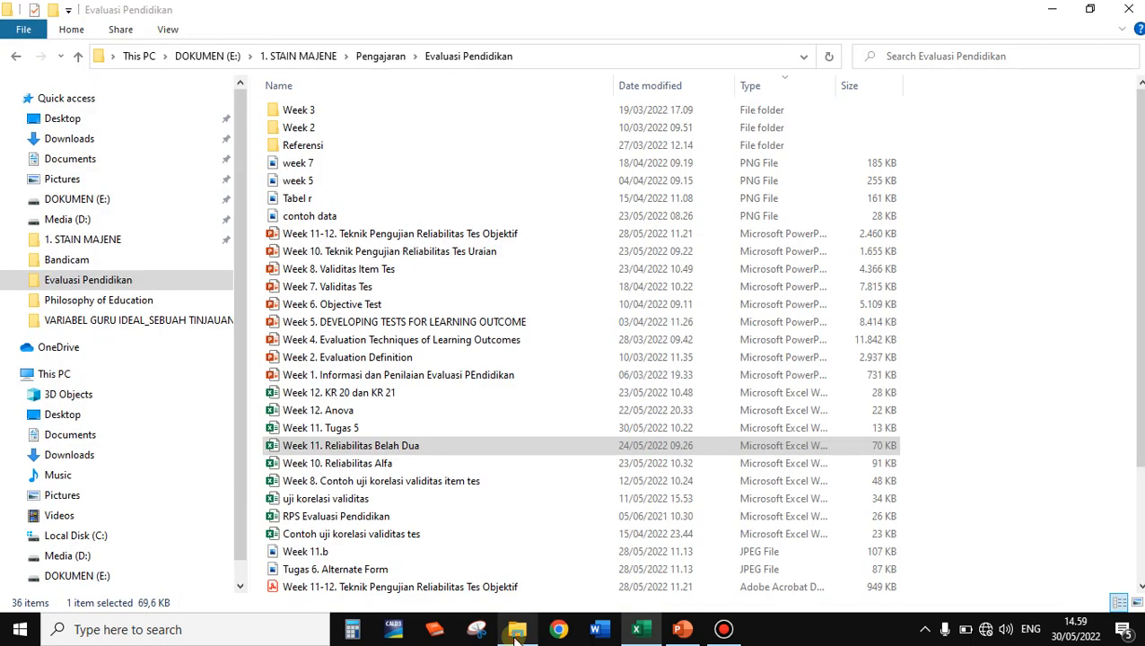
scroll(330, 573, "down", 1)
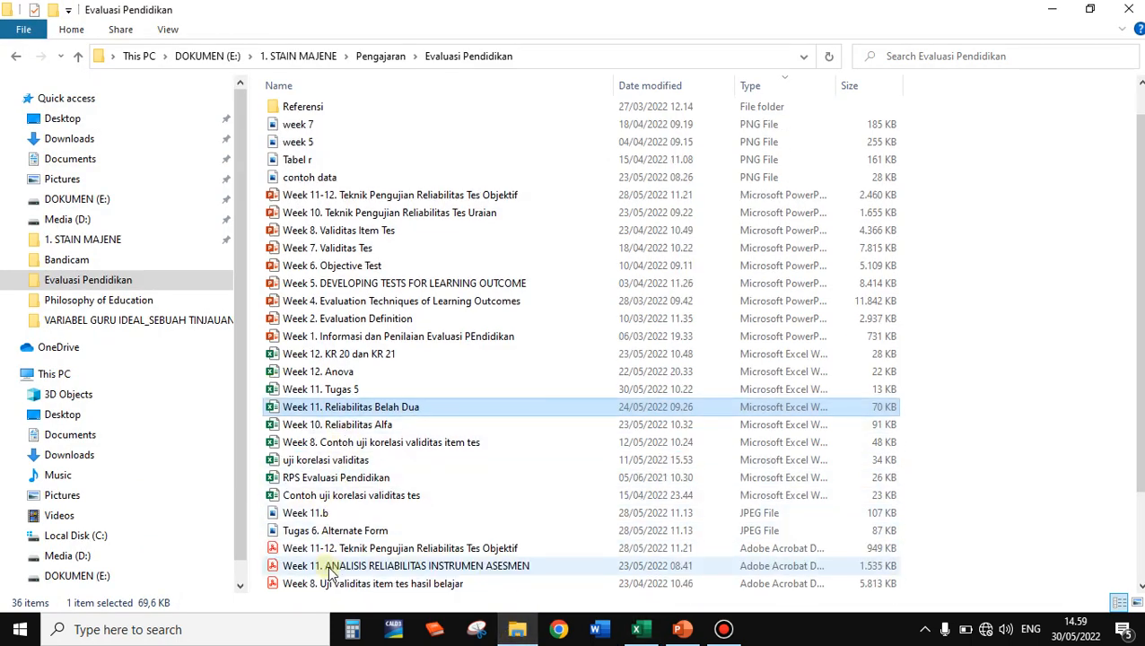
scroll(375, 537, "down", 2)
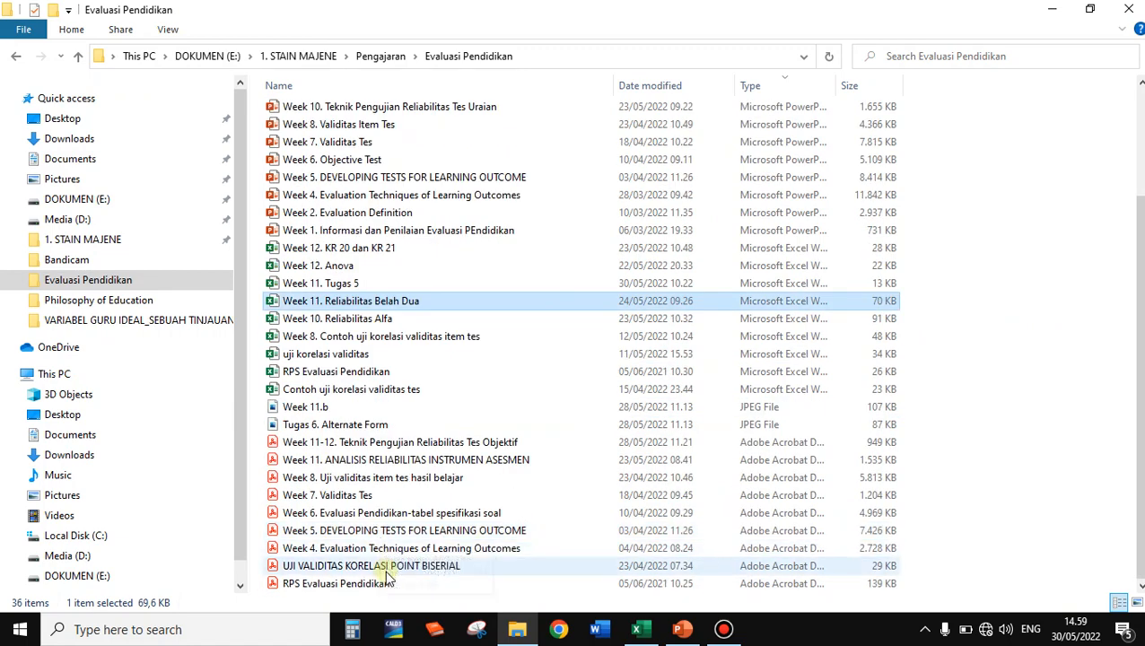
scroll(386, 557, "up", 3)
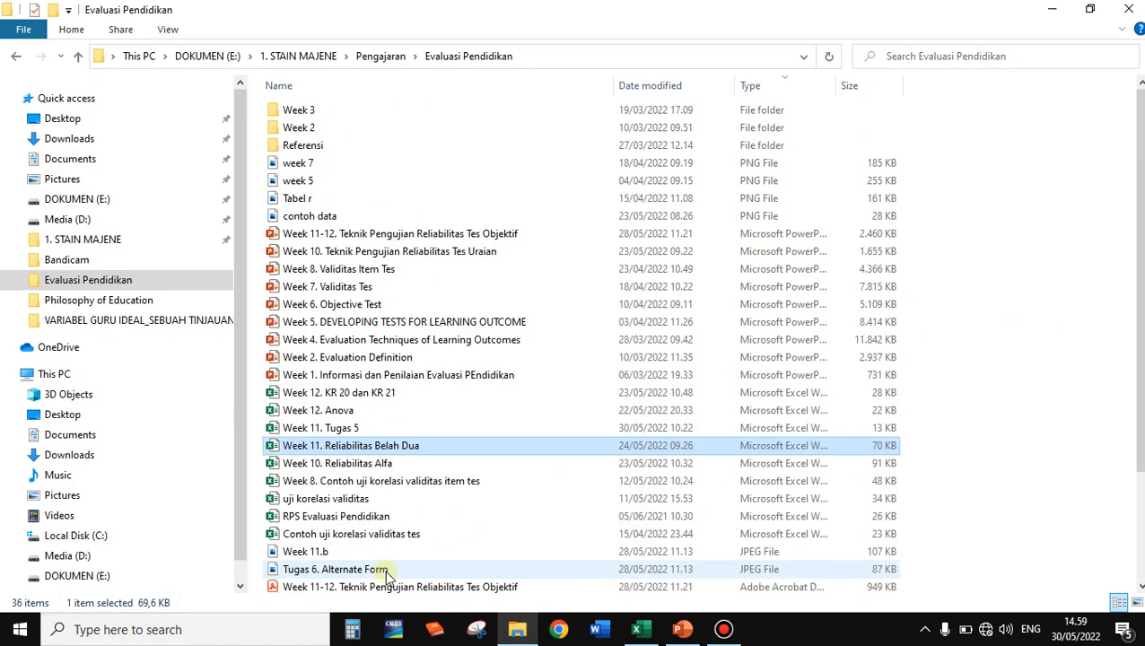
double_click(301, 198)
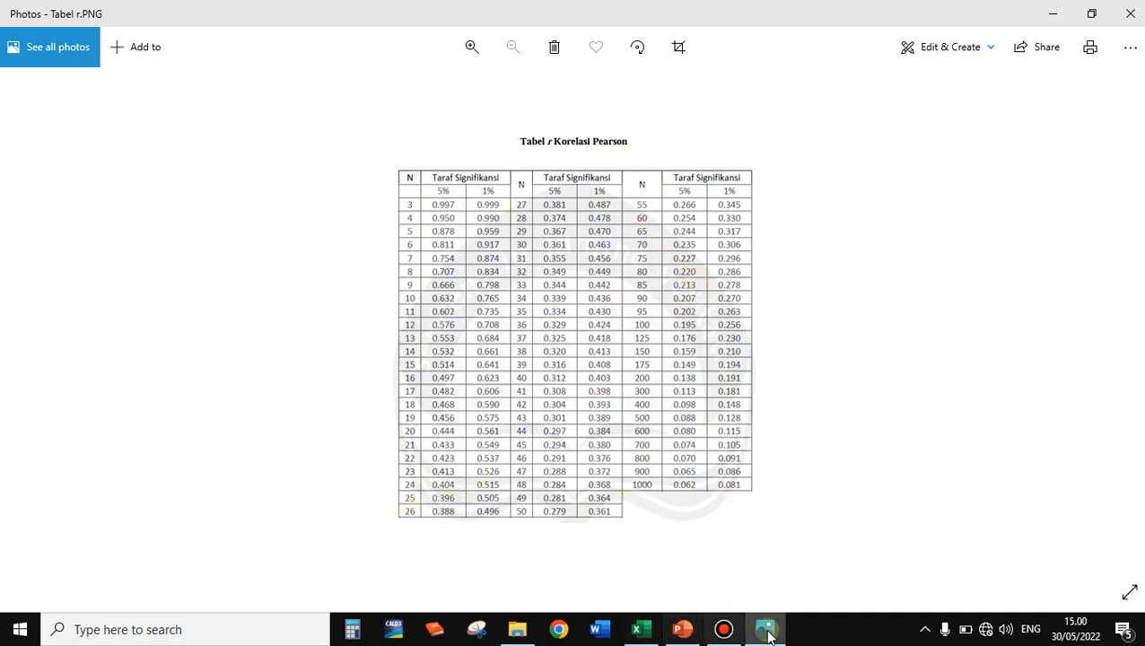
Check the respondent count in column A of the Excel sheet, and return to the Tabel r image to find the critical value.
left_click(651, 632)
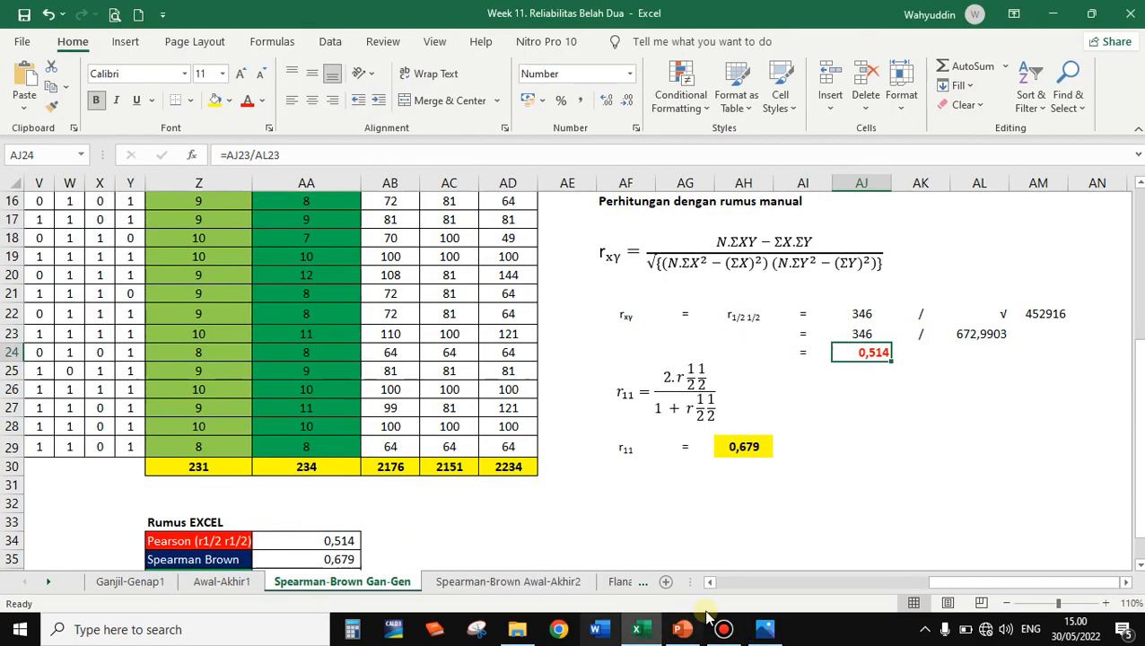
left_click(793, 582)
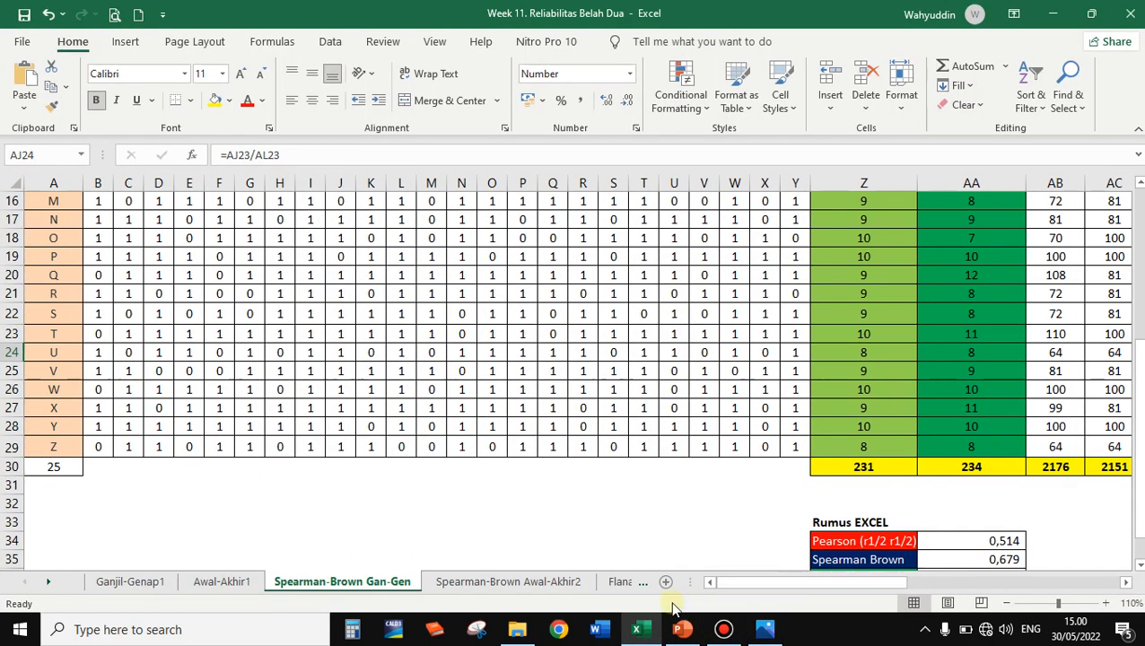
left_click(763, 631)
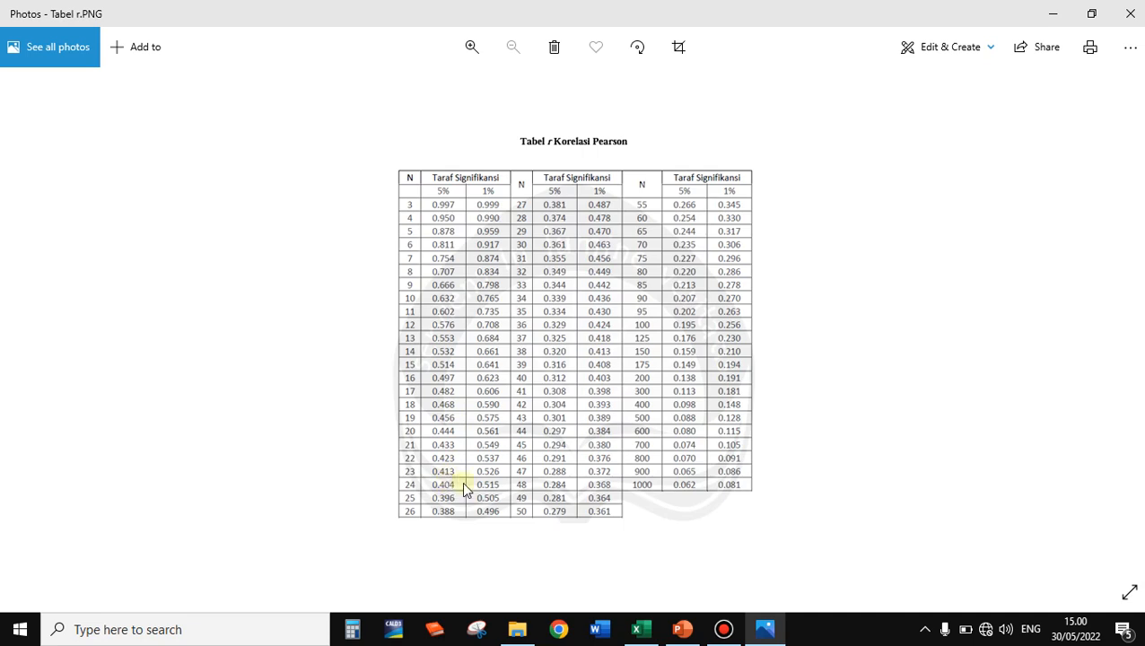
Return to Excel, enter "r tabel = 0,413" in cell AJ34, and check the value against the Tabel r image.
left_click(637, 629)
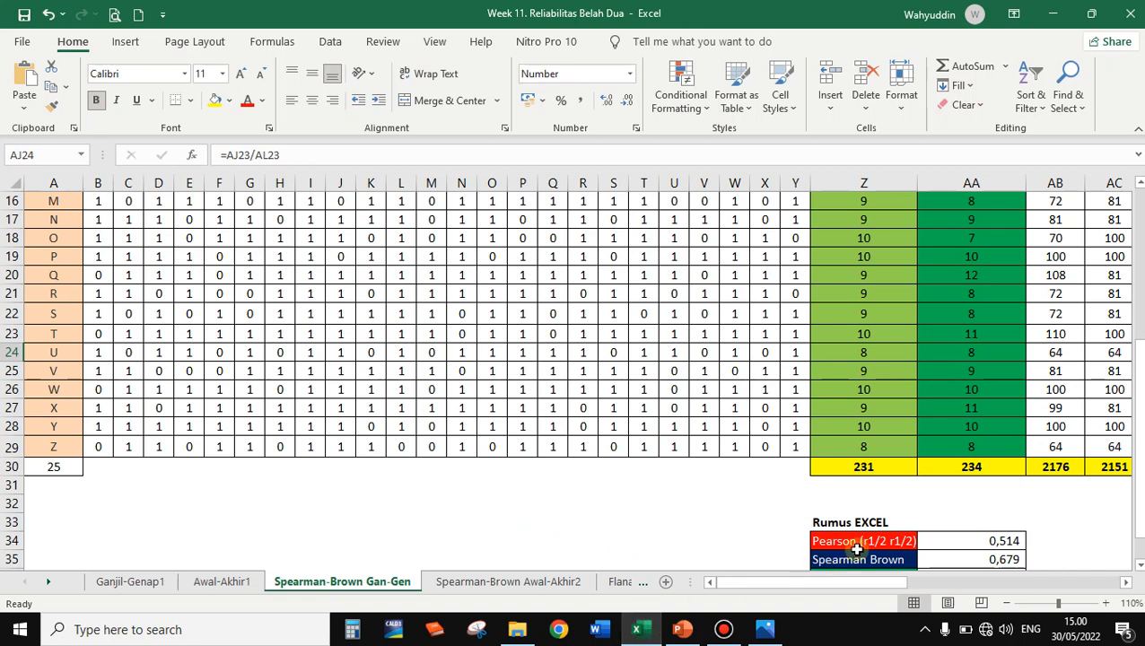
left_click_drag(810, 582, 994, 530)
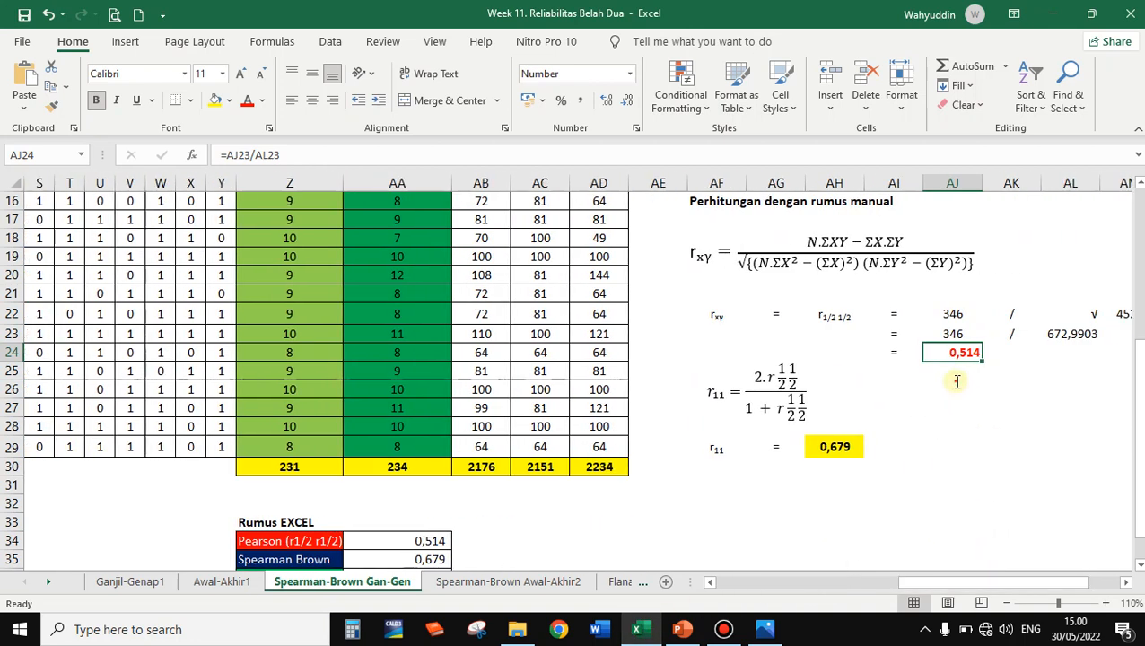
left_click(957, 382)
left_click(986, 516)
left_click(1077, 368)
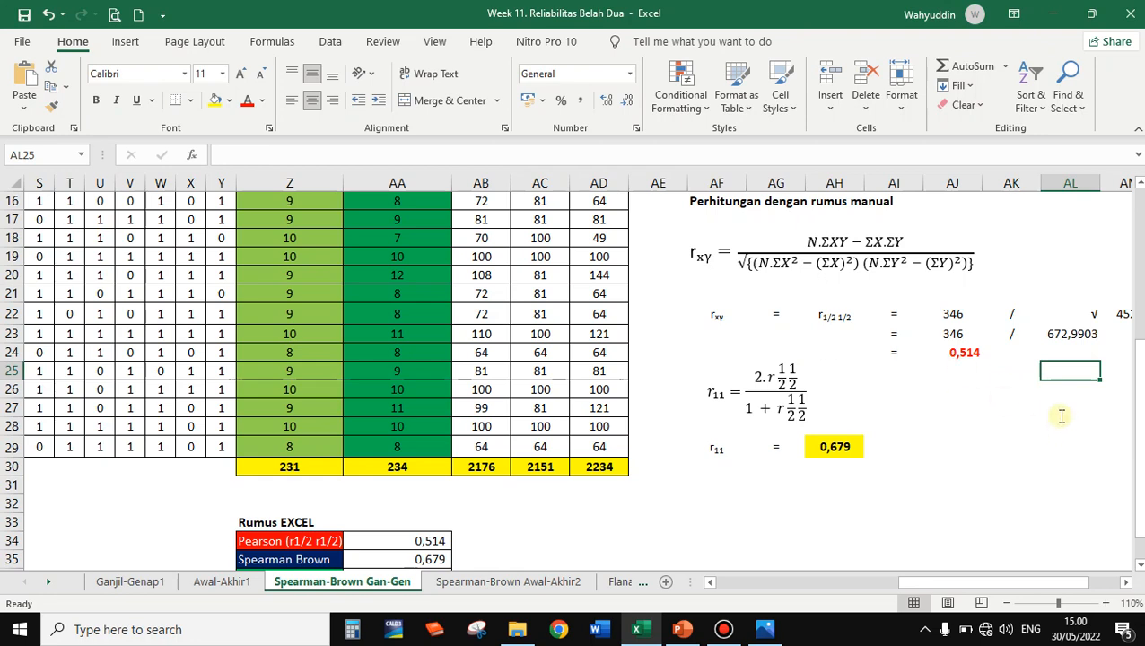
left_click(1060, 416)
left_click(911, 522)
left_click(938, 535)
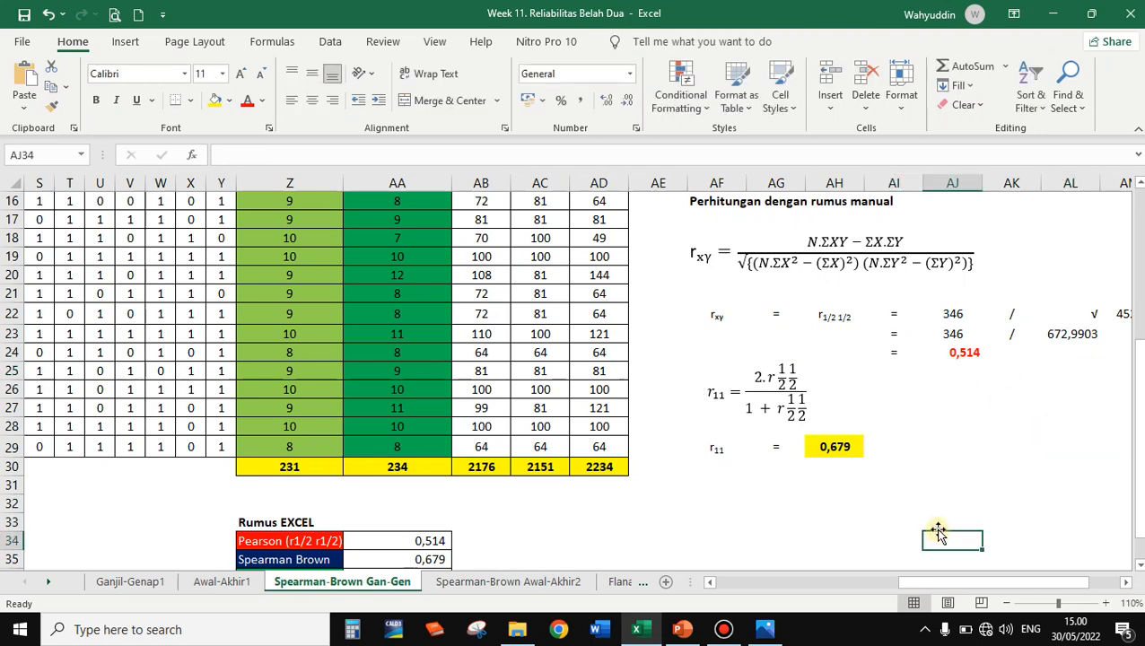
type("r tabel = 0.")
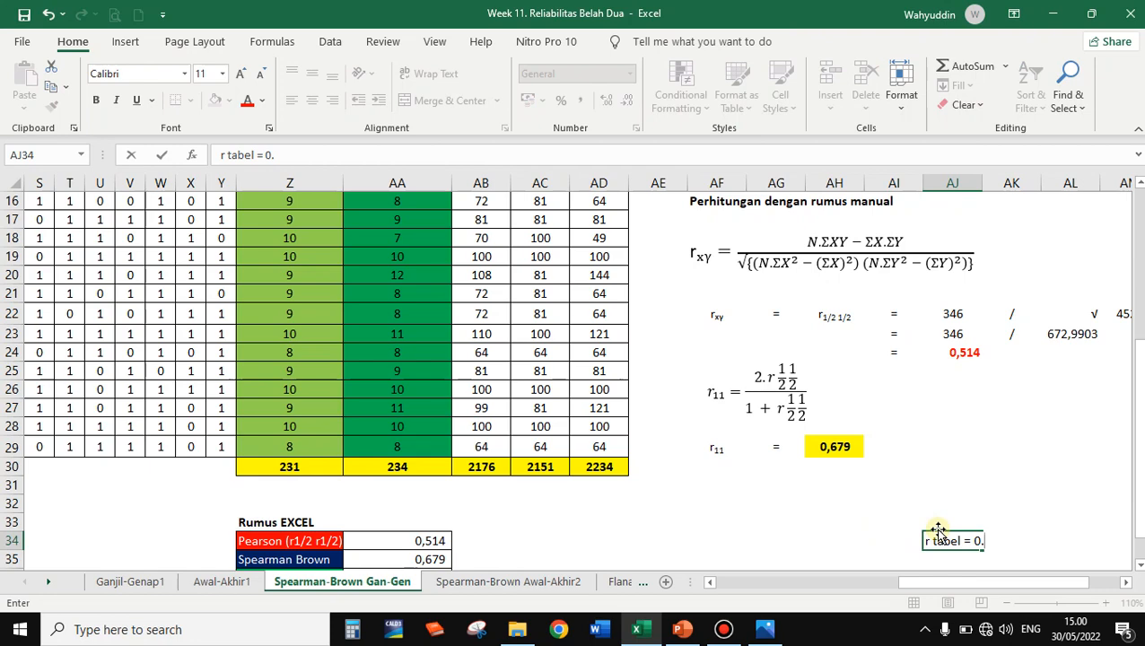
key("BackSpace")
type(",413")
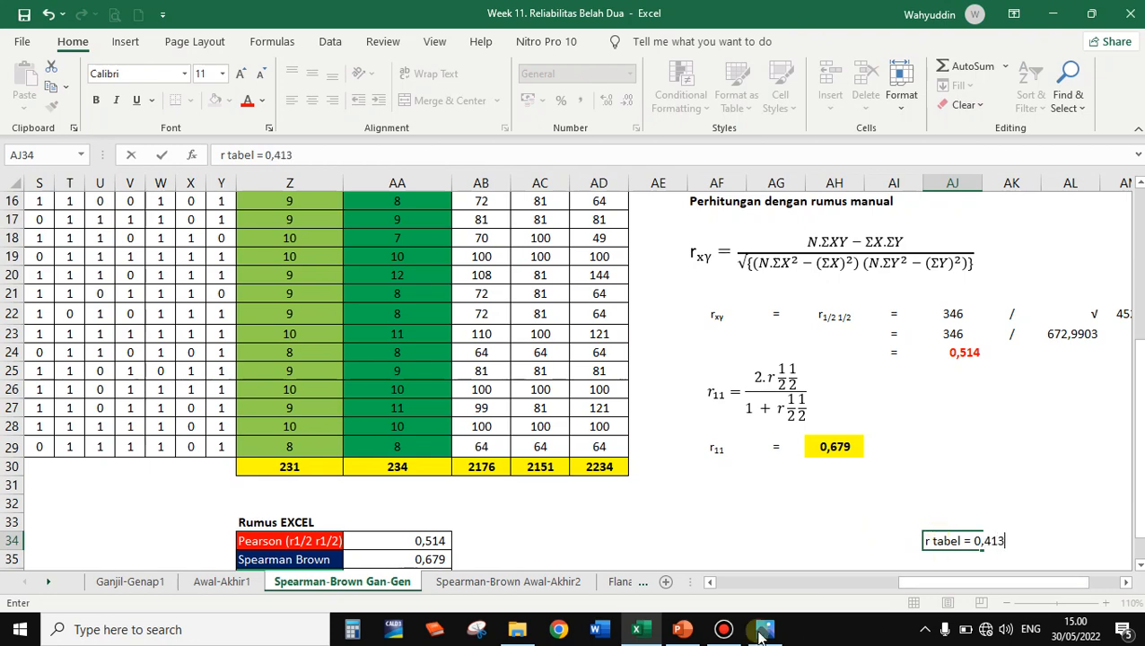
left_click(764, 630)
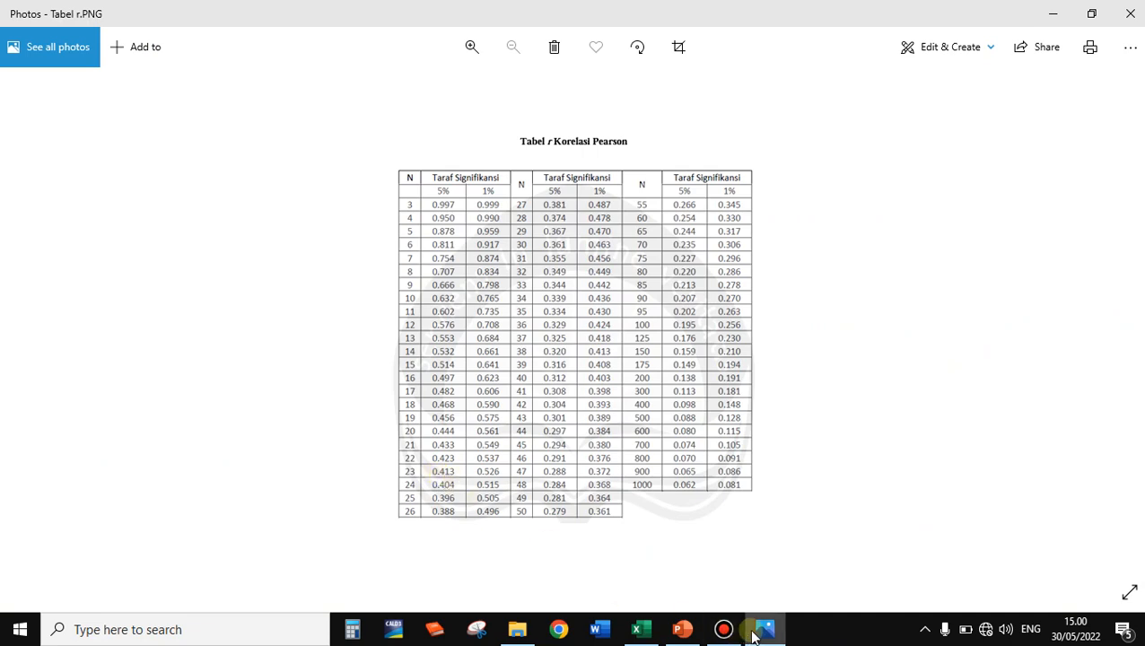
left_click(648, 633)
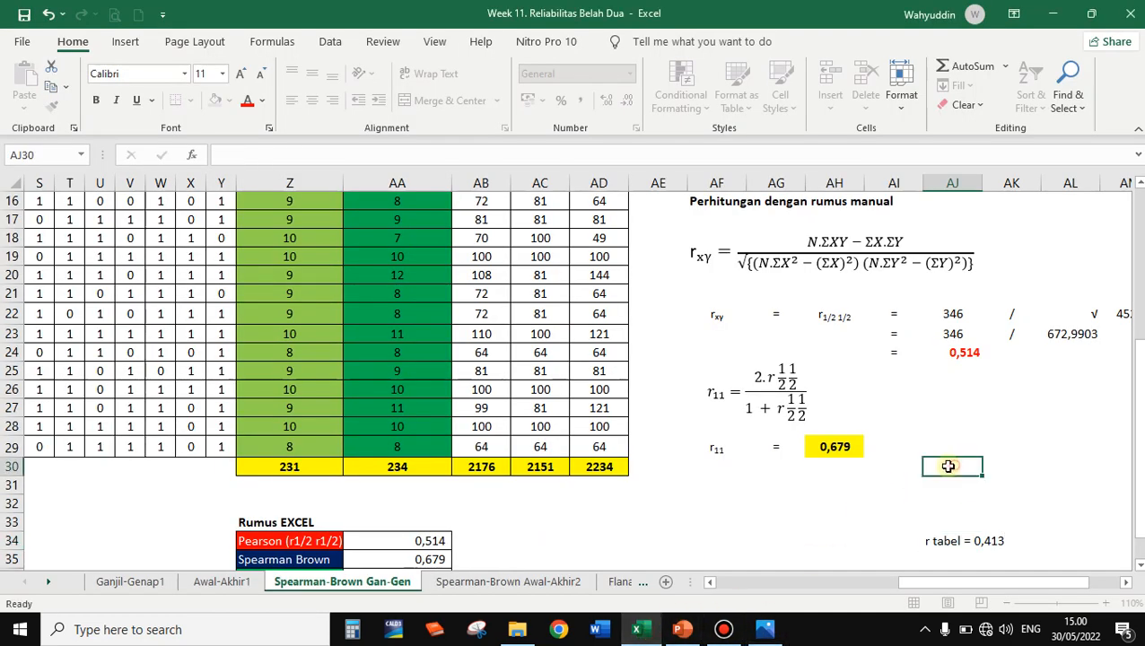
left_click(954, 468)
Compare the rxy result in AJ24 with the r tabel note in row 34 and the Rumus EXCEL summary.
left_click(963, 352)
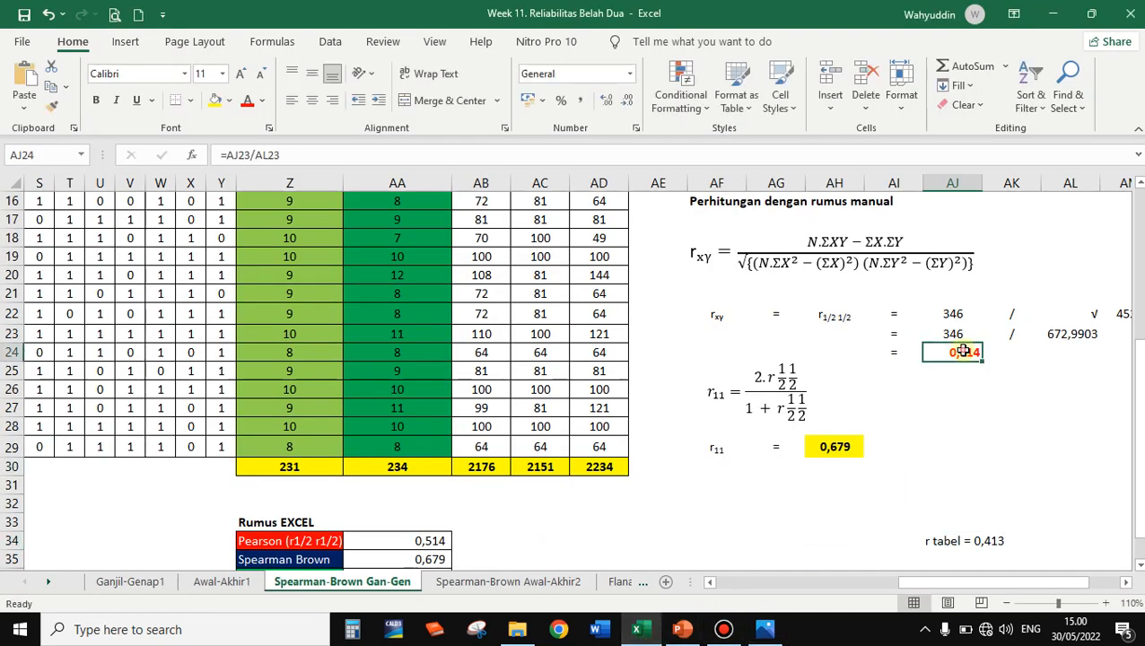
left_click(992, 541)
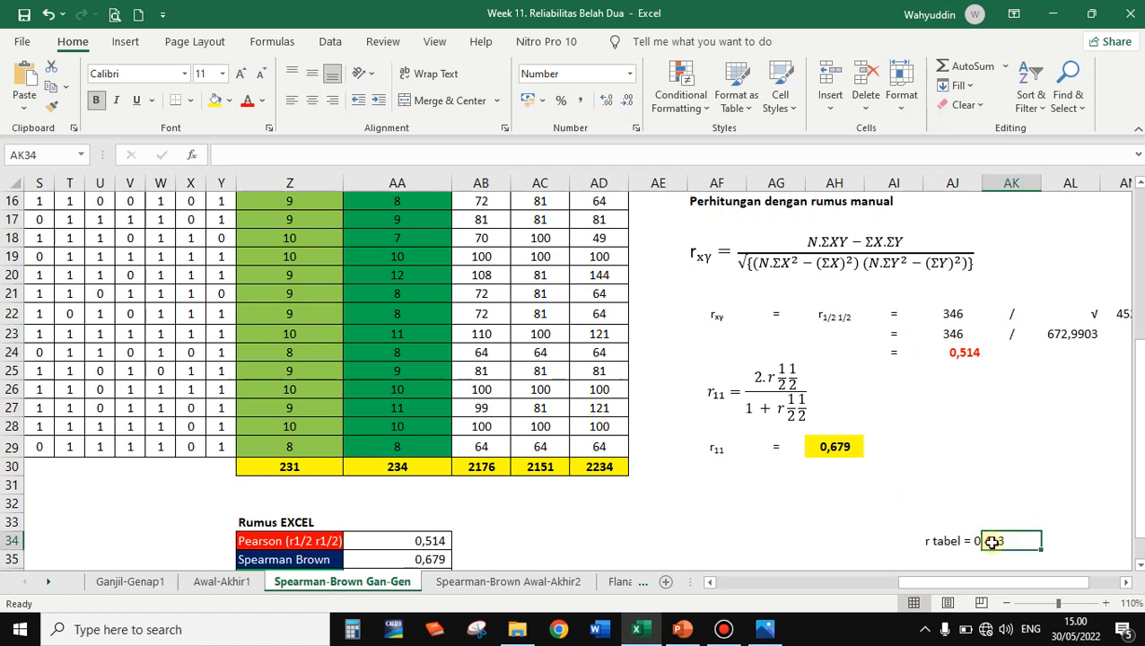
left_click(957, 352)
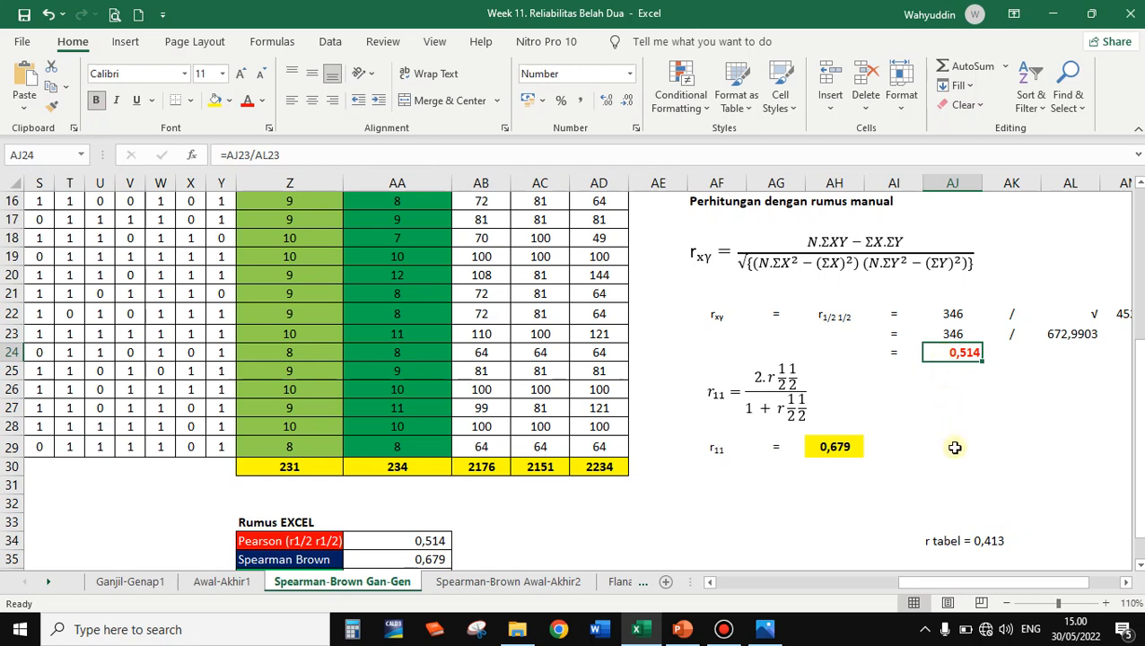
scroll(551, 523, "down", 2)
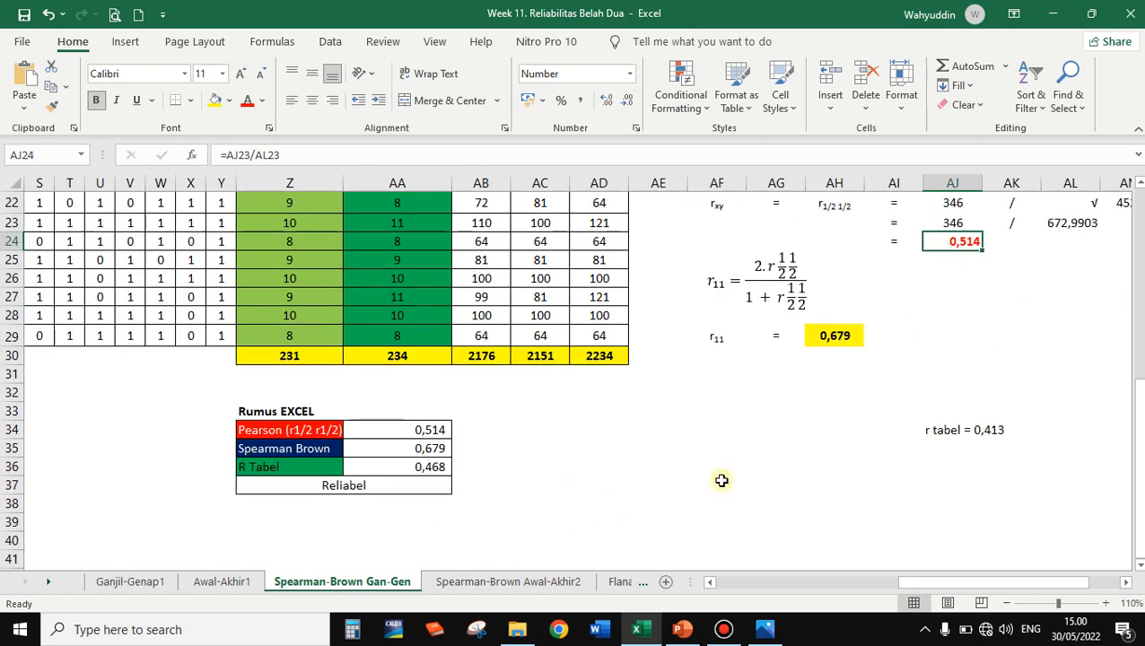
Review the manual calculation block beside the score table, and return to the Rumus EXCEL summary.
left_click(939, 446)
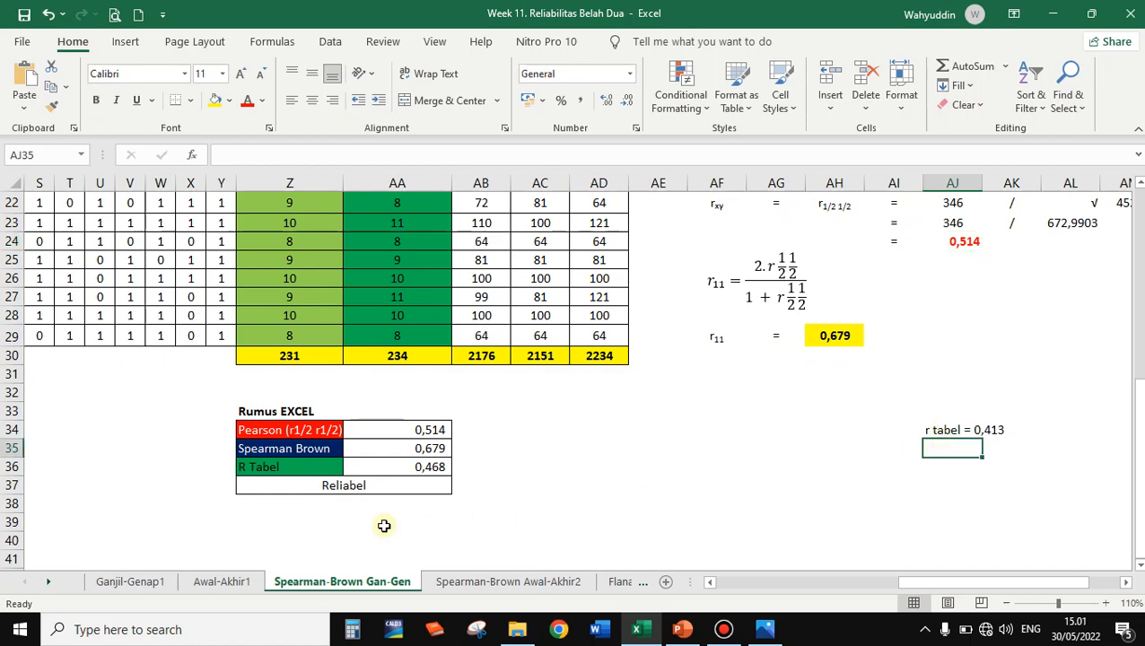
scroll(663, 462, "up", 4)
left_click_drag(705, 274, 1023, 461)
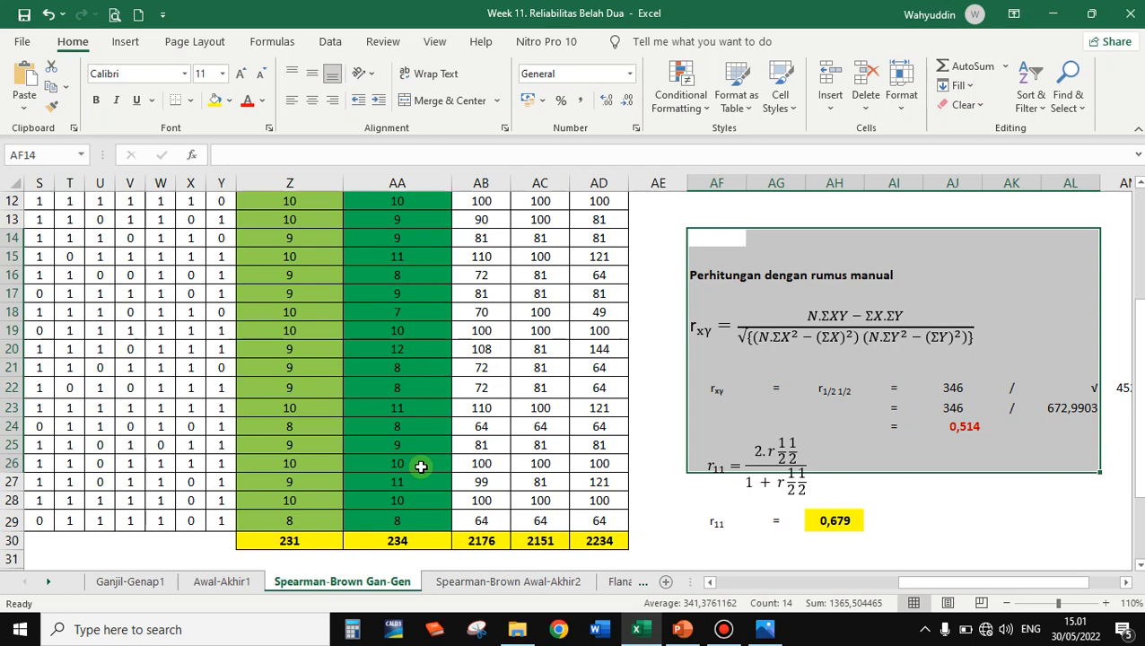
scroll(430, 505, "down", 2)
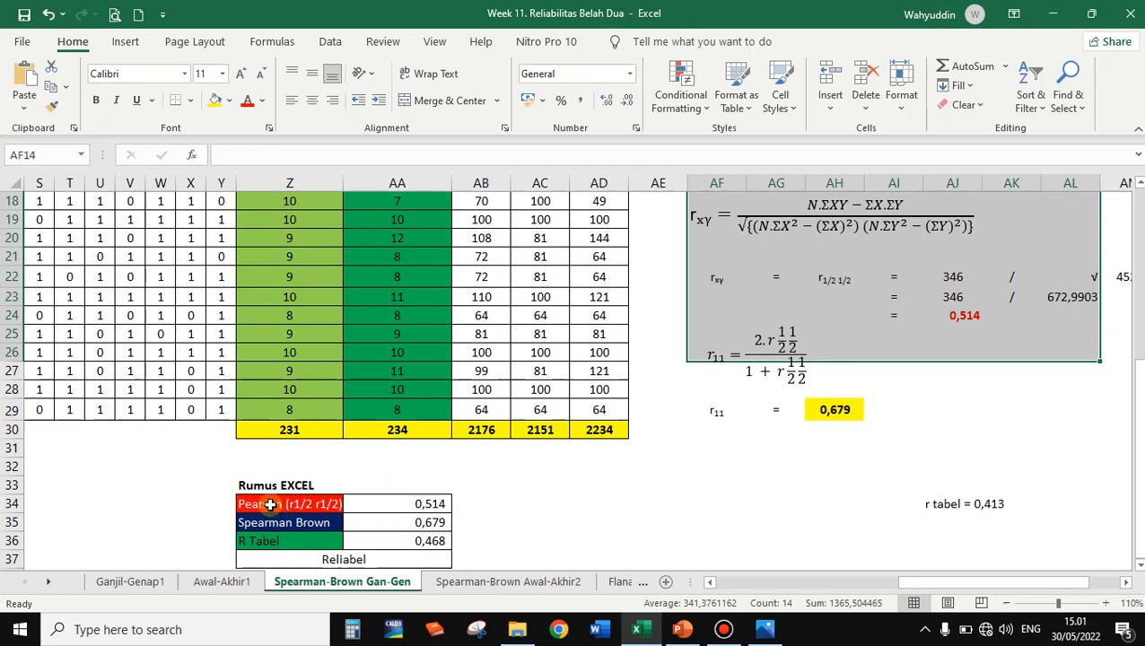
left_click(380, 465)
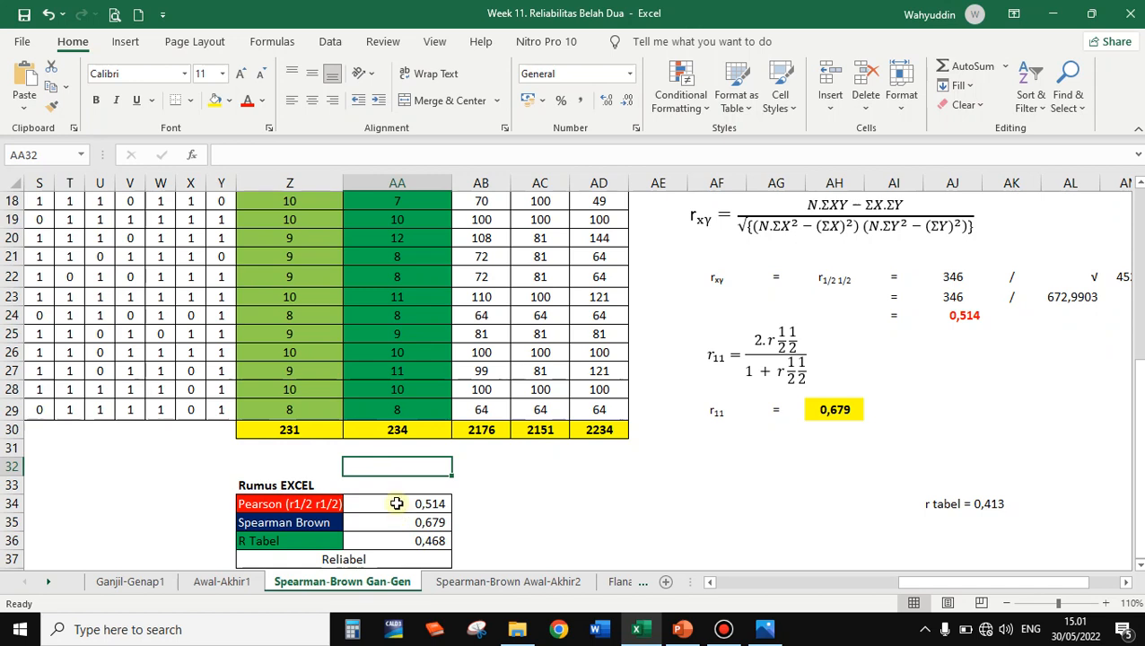
Clear the Pearson formula in AA34 and check the Jumlah Ganjil (X) and Jumlah Genap (Y) columns that it correlates.
left_click(396, 504)
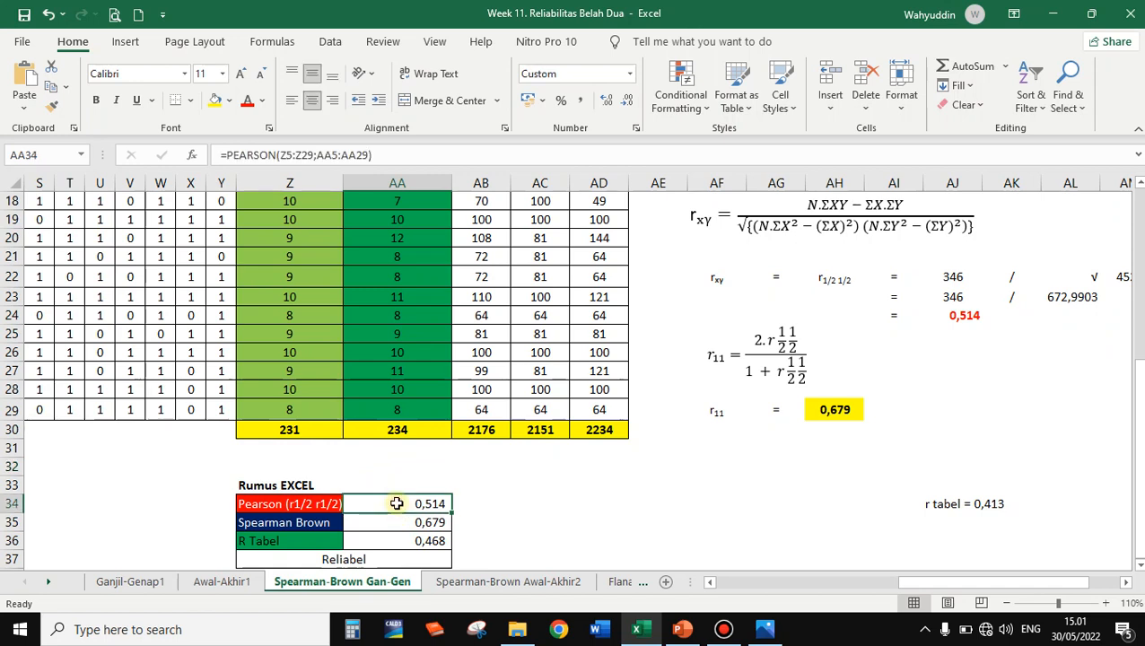
key("Delete")
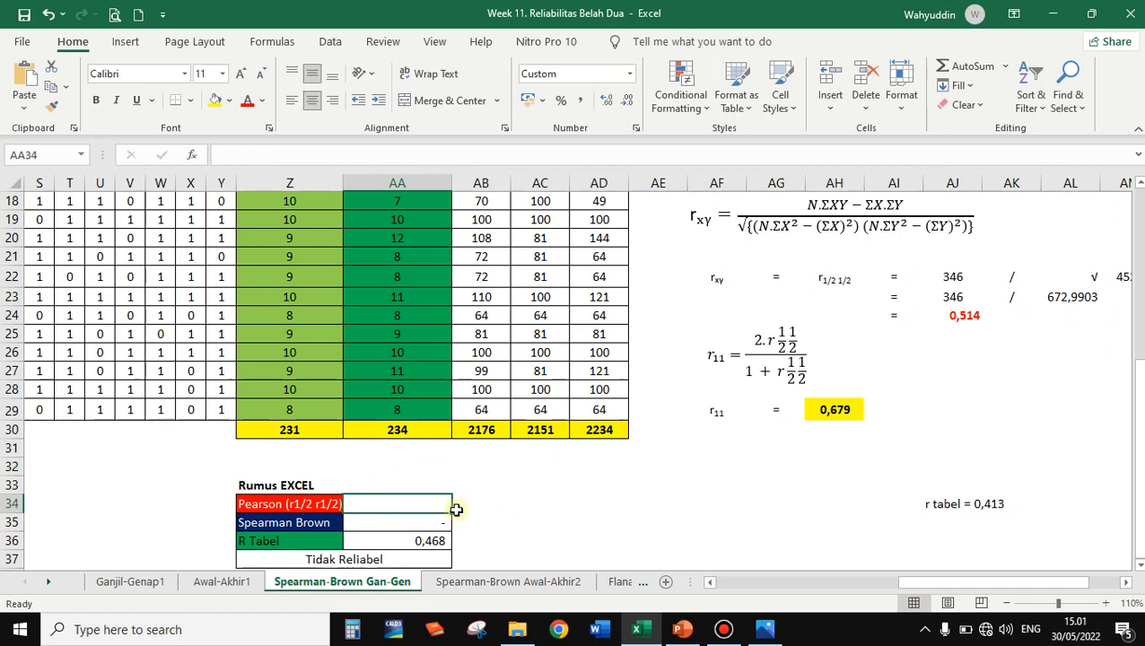
left_click(408, 467)
left_click(386, 503)
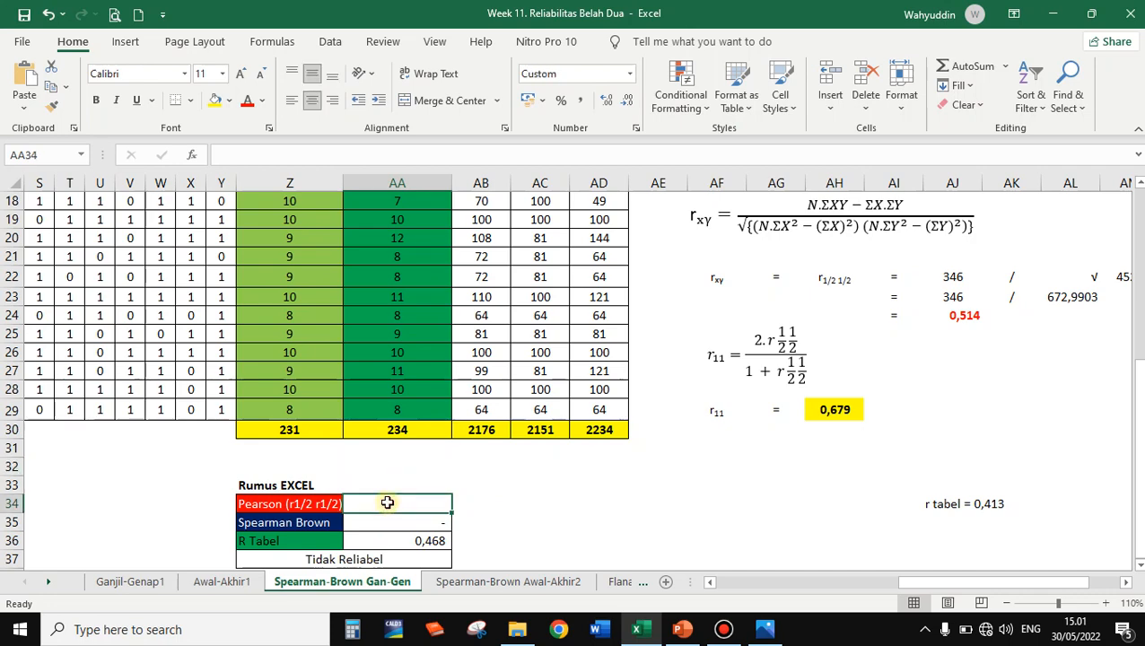
scroll(387, 503, "up", 6)
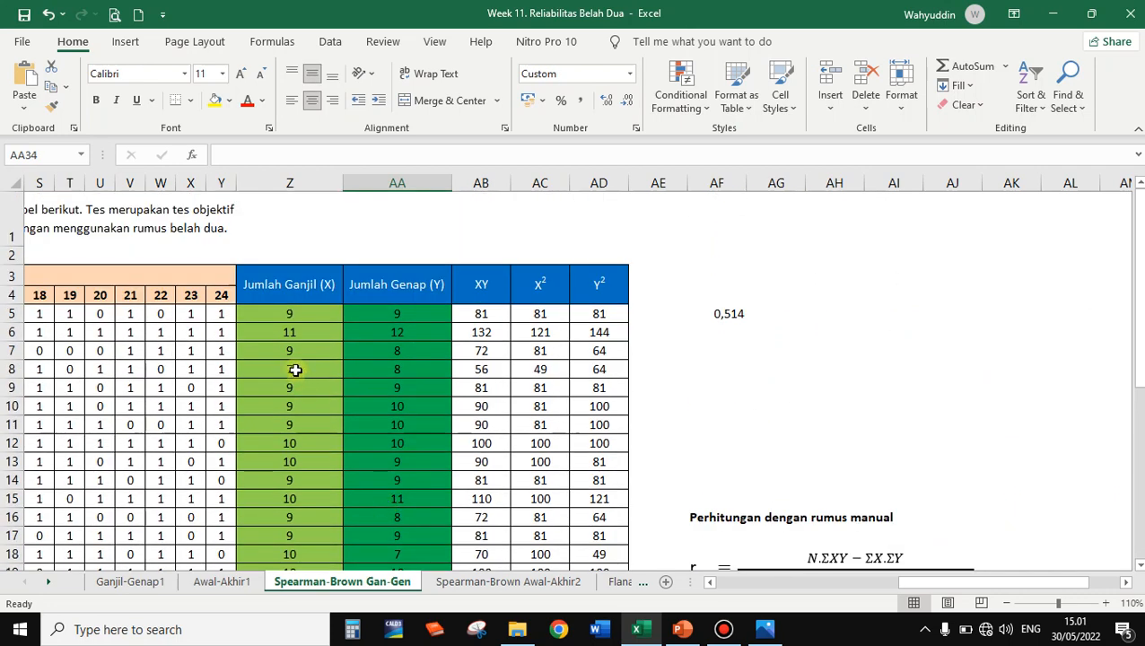
left_click(297, 285)
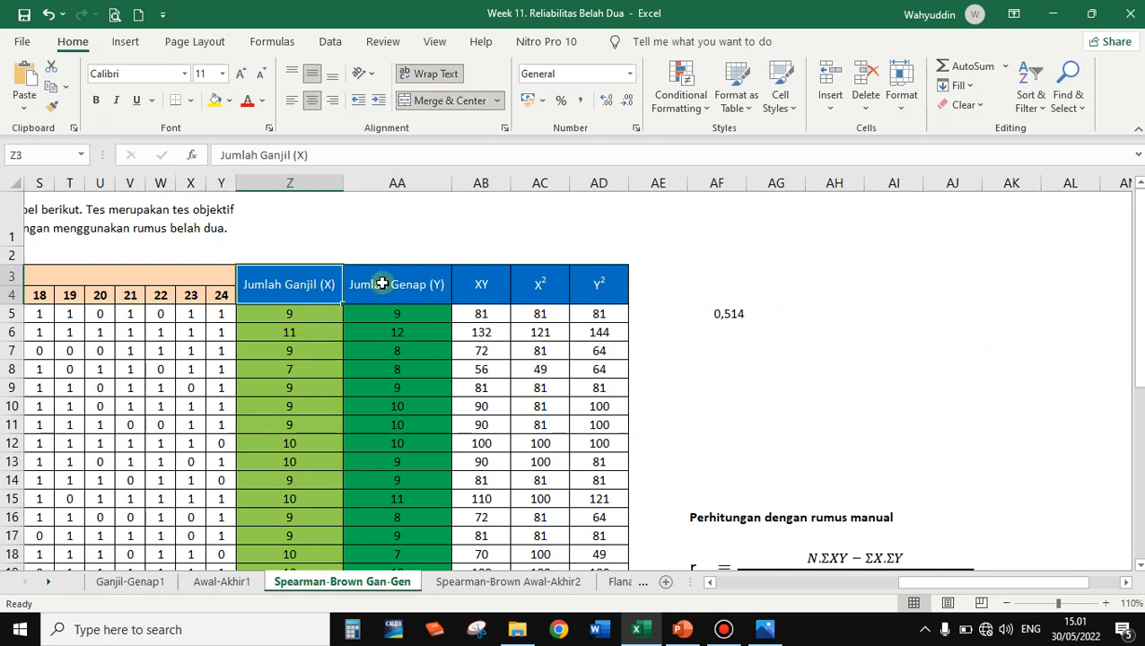
left_click(381, 285)
scroll(517, 452, "down", 5)
scroll(517, 453, "down", 2)
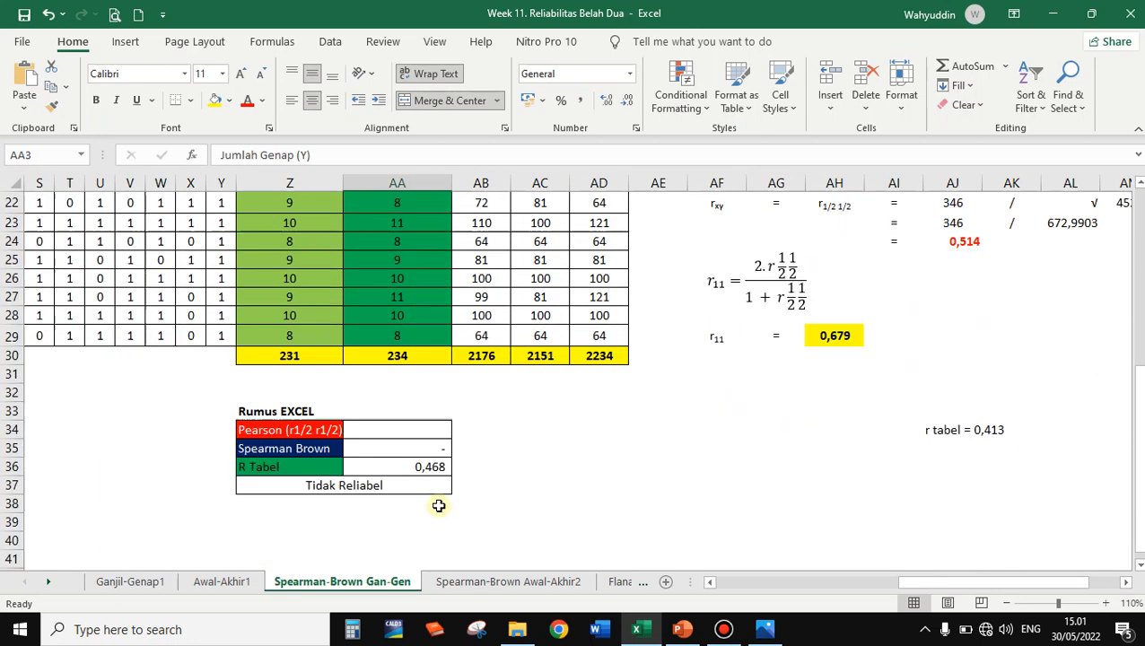
Enter =PEARSON(Z5:Z29;AA5:AA29) in cell AA34 to correlate the odd and even totals.
left_click(388, 426)
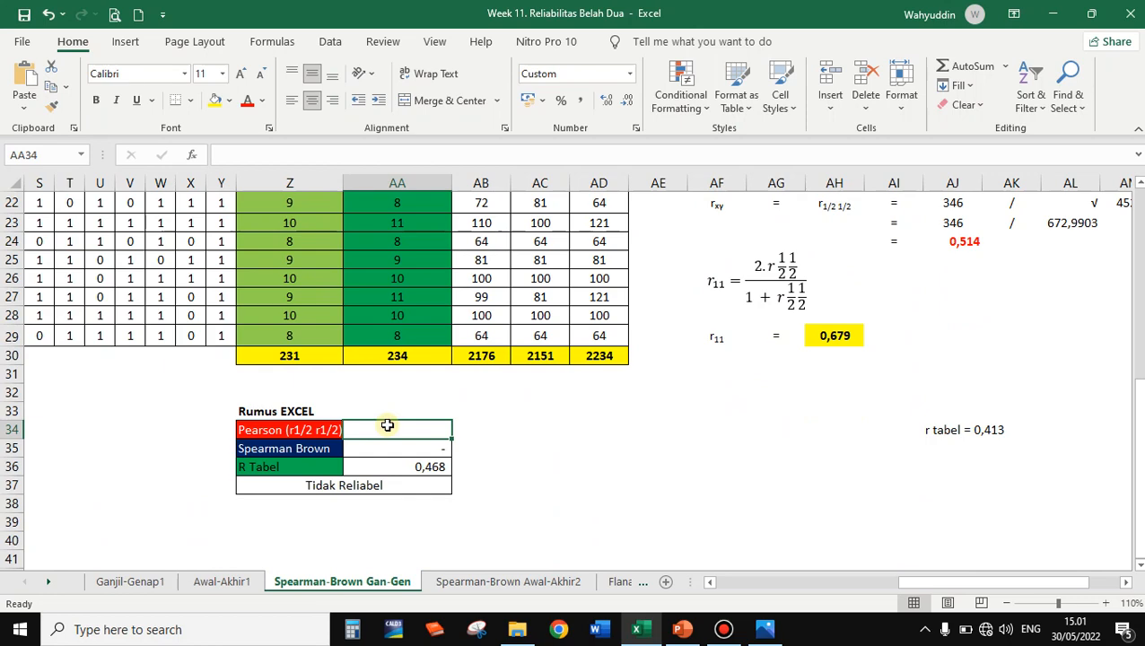
type("=pear")
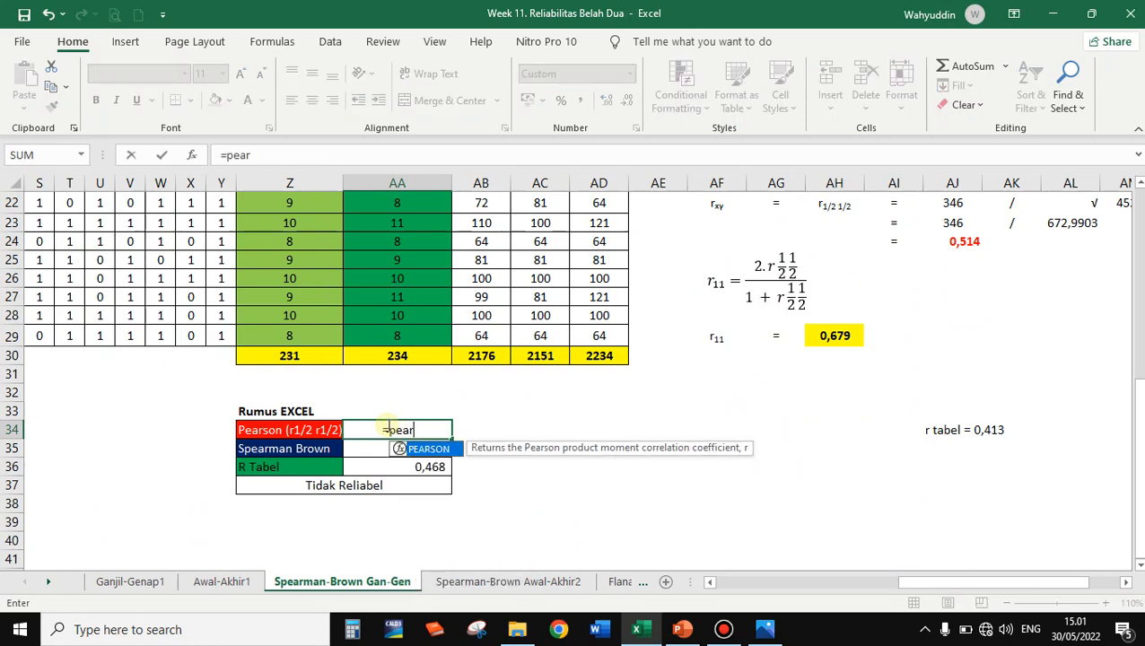
double_click(420, 448)
scroll(414, 427, "up", 7)
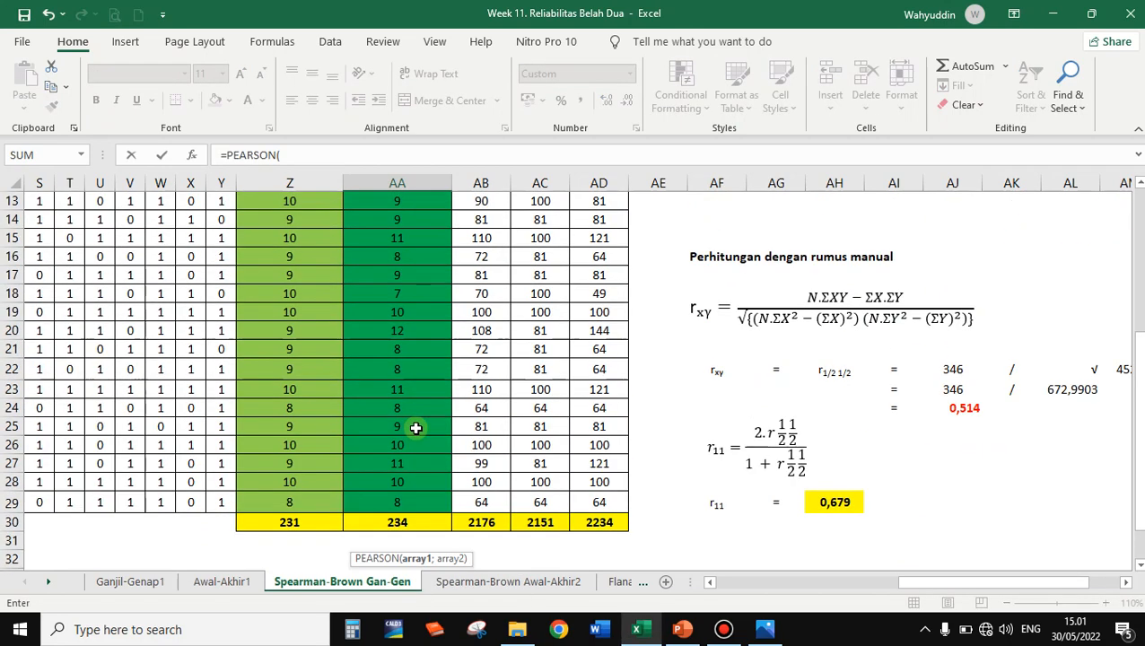
left_click(302, 313)
scroll(360, 431, "down", 5)
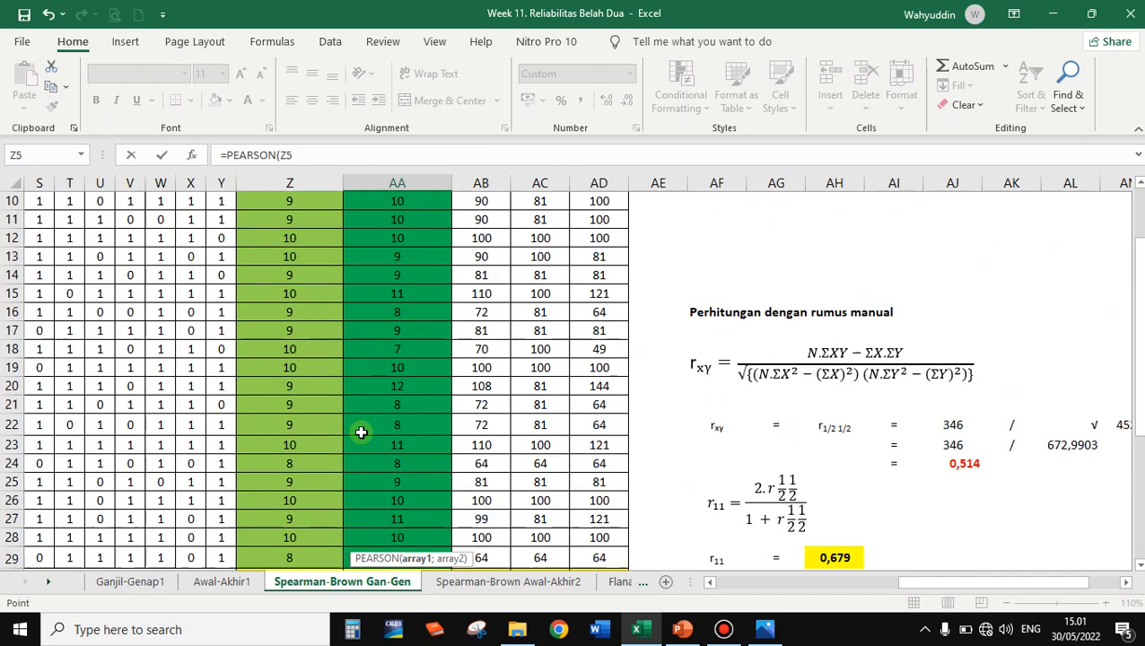
left_click(313, 450, "shift")
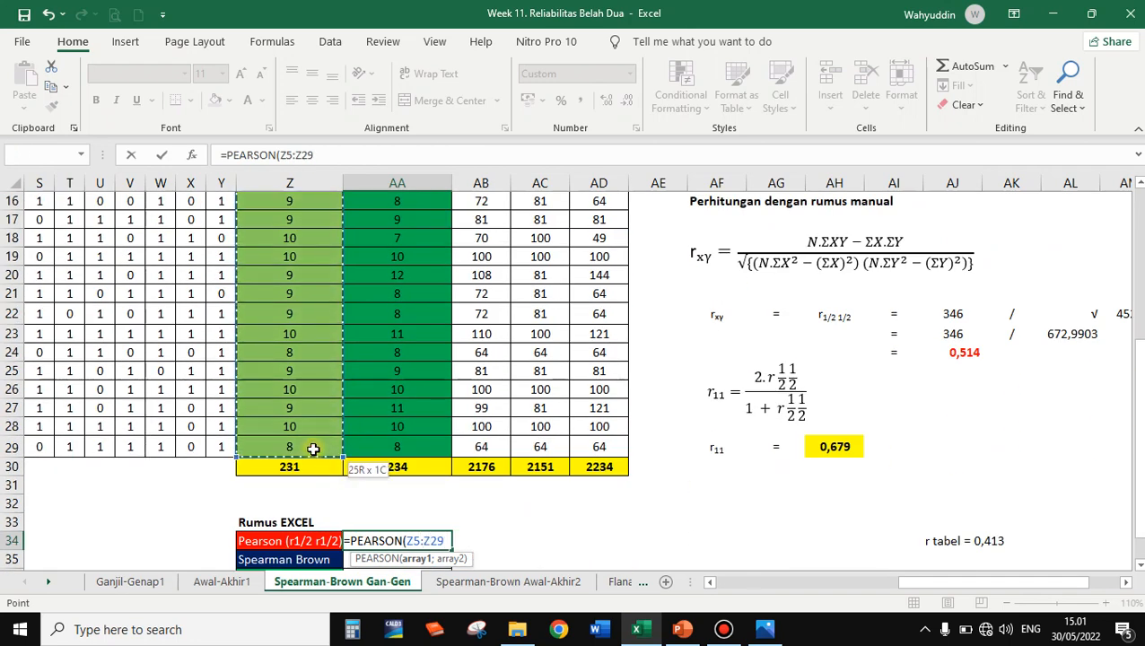
type(";")
scroll(440, 335, "up", 5)
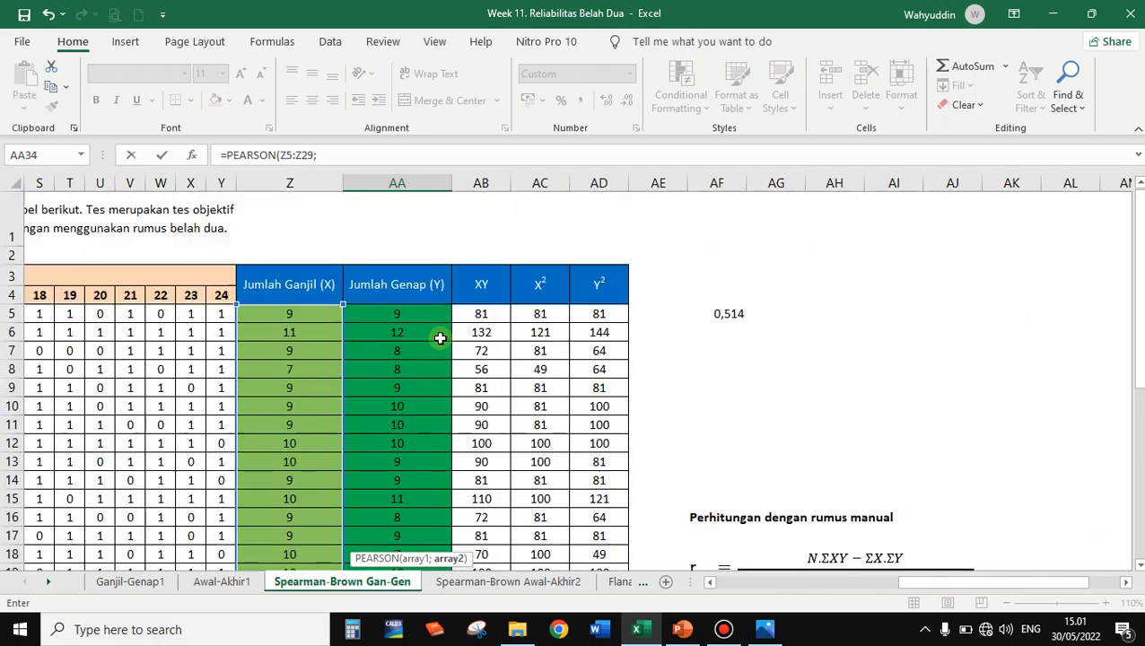
left_click(415, 313)
scroll(426, 386, "down", 5)
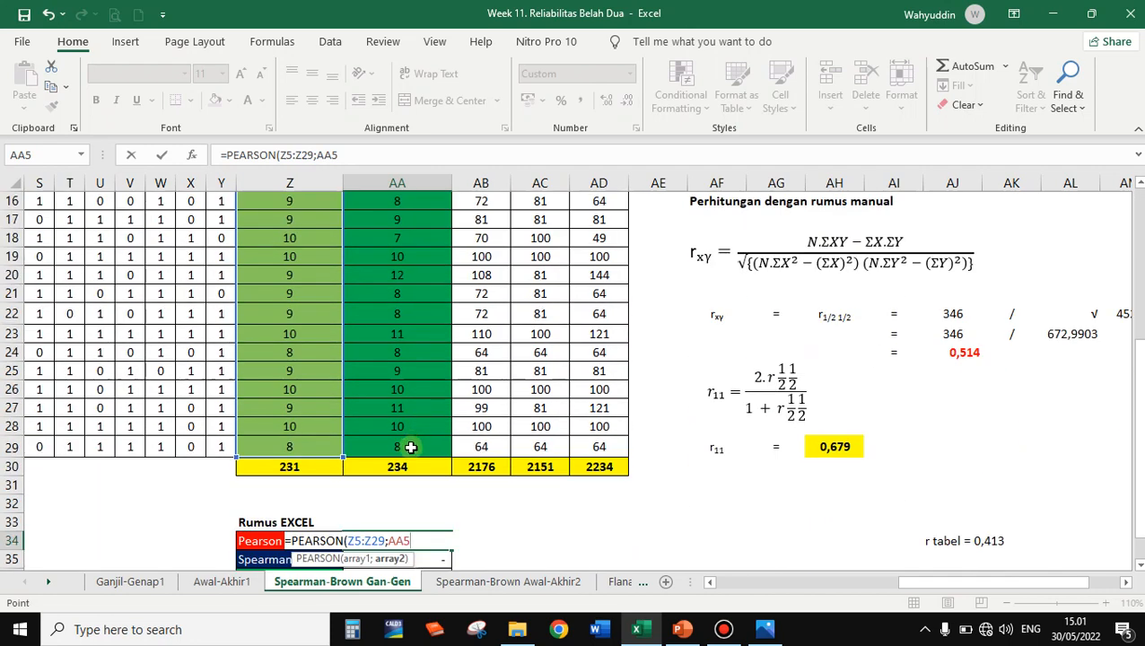
left_click(412, 447, "shift")
key("Return")
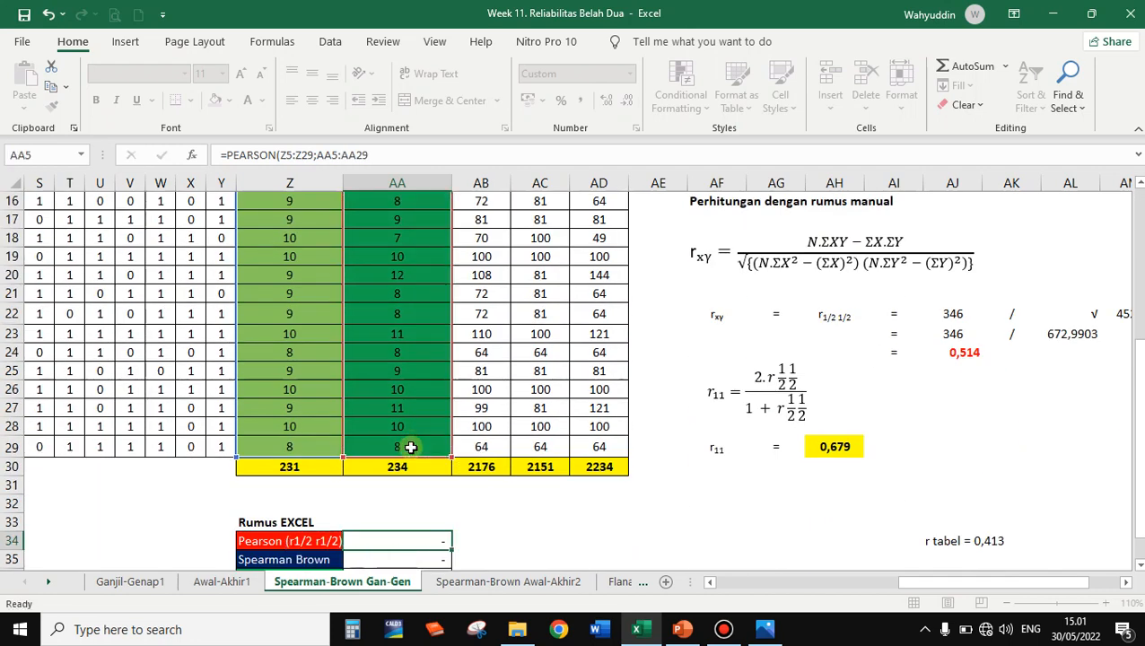
Format the Pearson result in AA34 as bold red text to match the manual rxy result in AJ24.
left_click(436, 541)
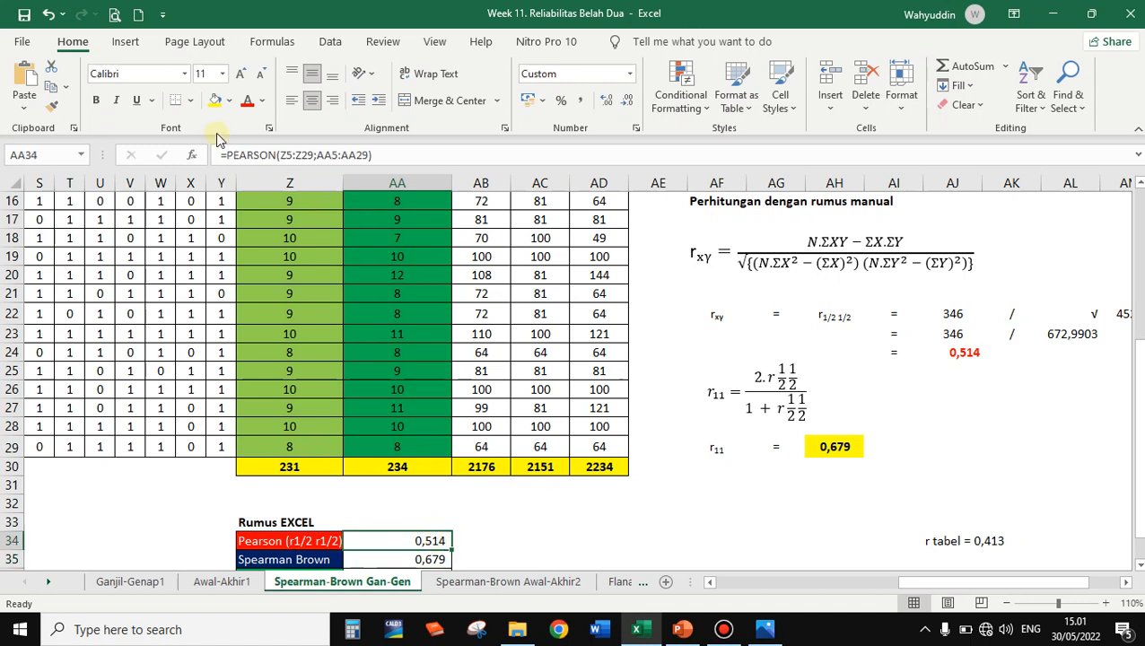
left_click(96, 99)
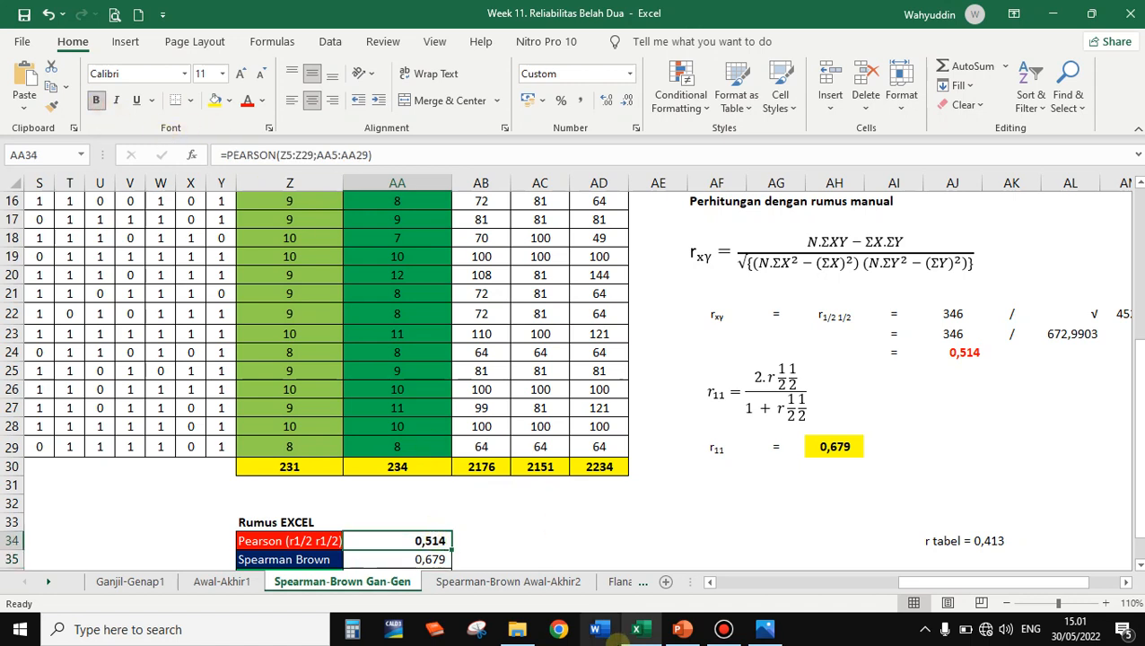
left_click(981, 354)
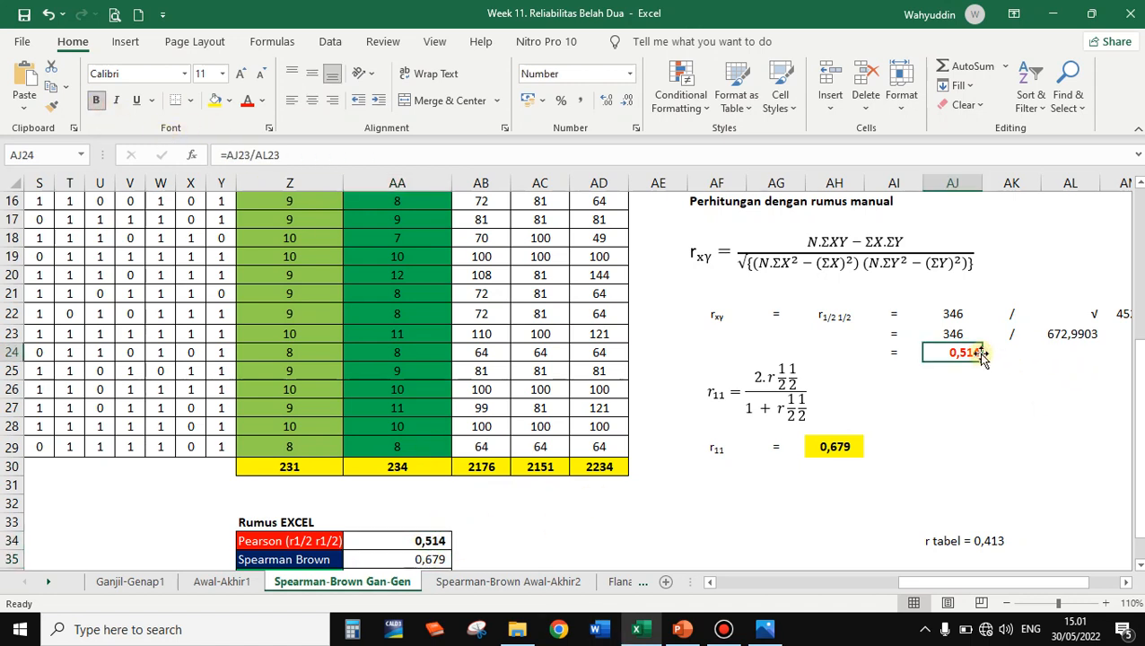
left_click(428, 540)
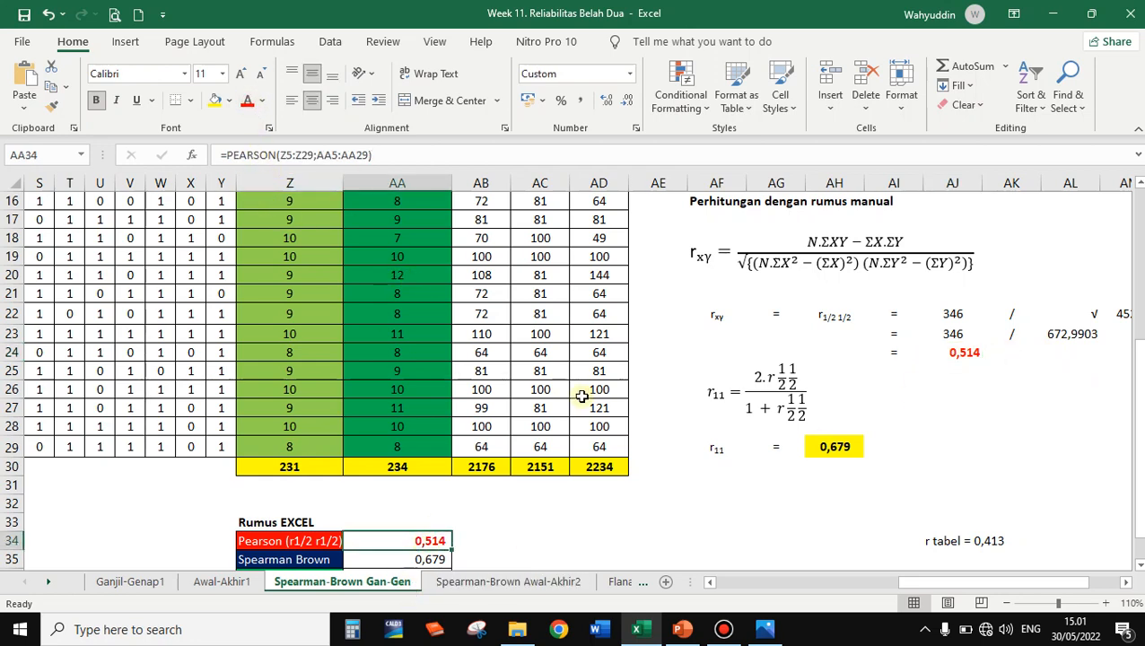
Format the Spearman Brown result in AA35 with bold text and a yellow fill, like the manual r11 result.
scroll(523, 448, "down", 1)
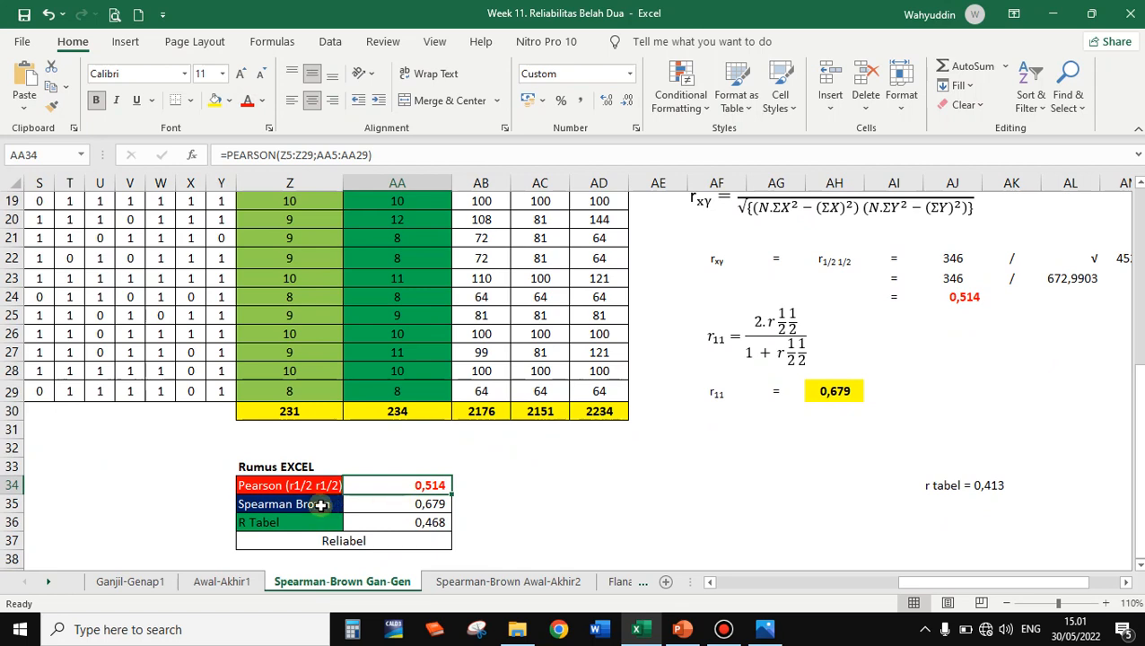
left_click(332, 504)
left_click(376, 506)
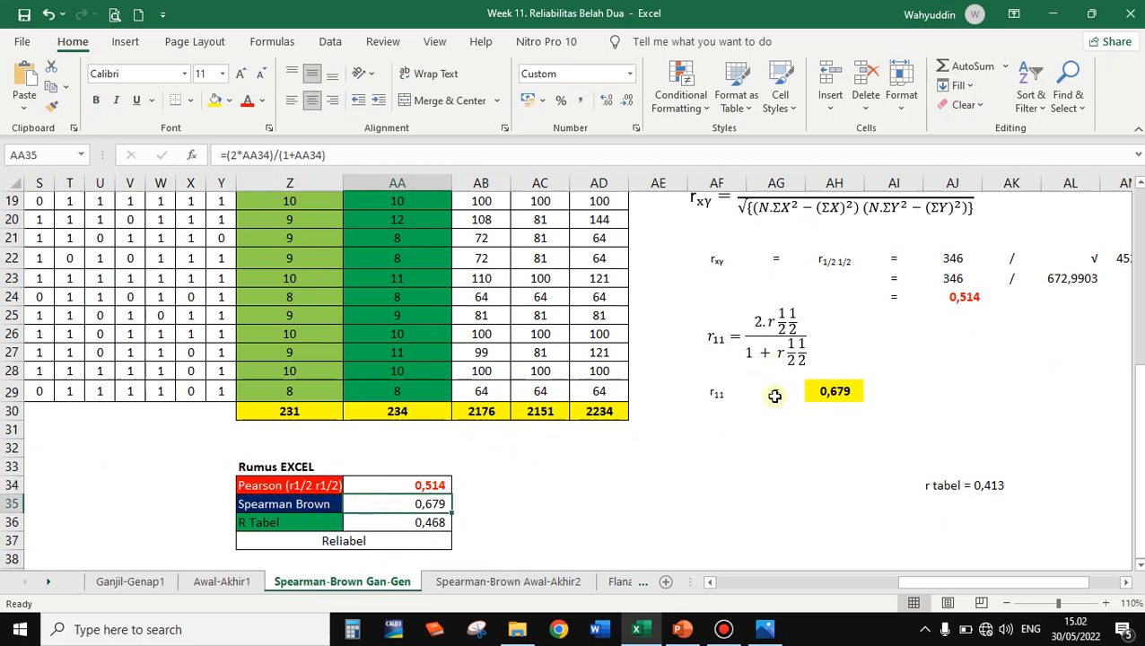
left_click(216, 103)
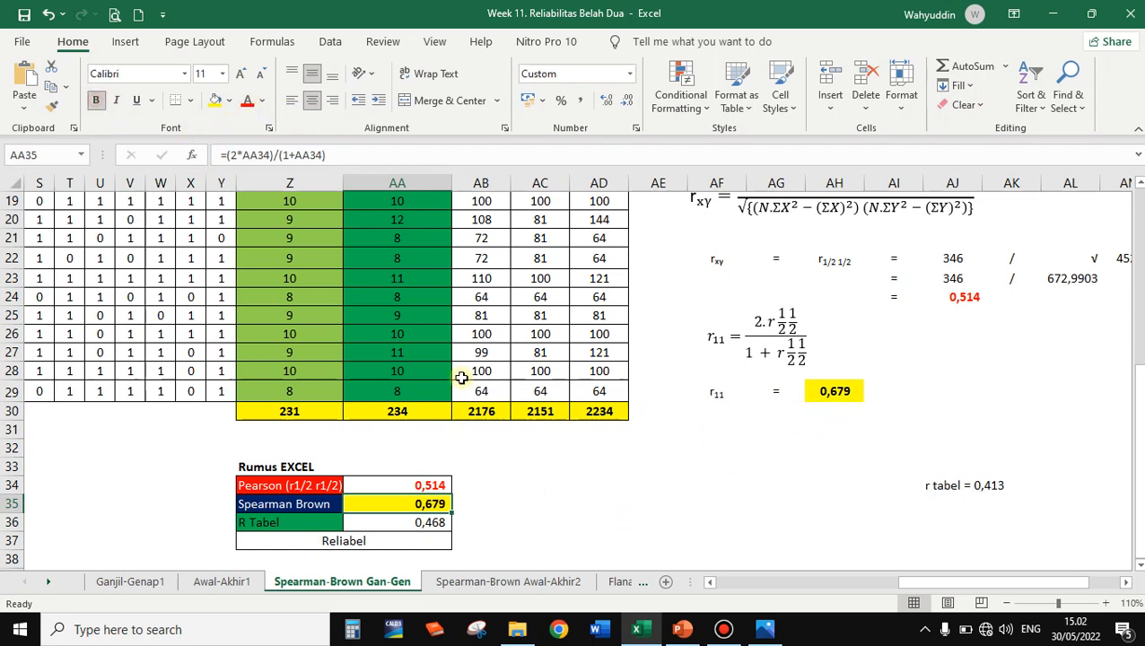
Set the R Tabel value in cell AA36 to 0,413.
left_click(314, 524)
left_click(419, 525)
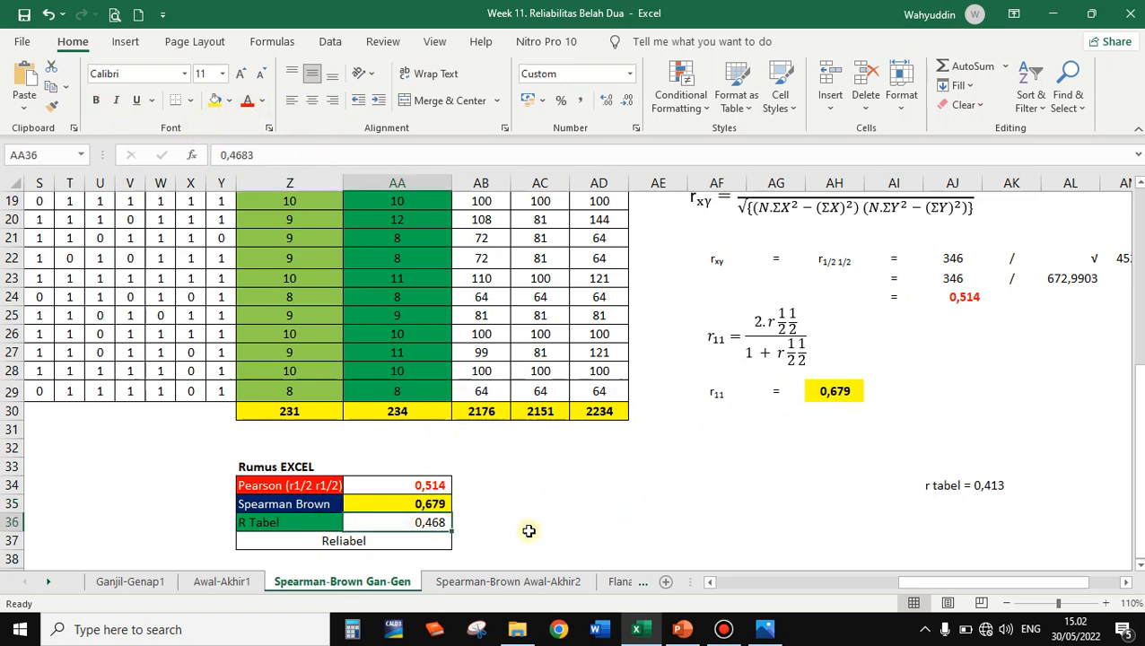
double_click(414, 525)
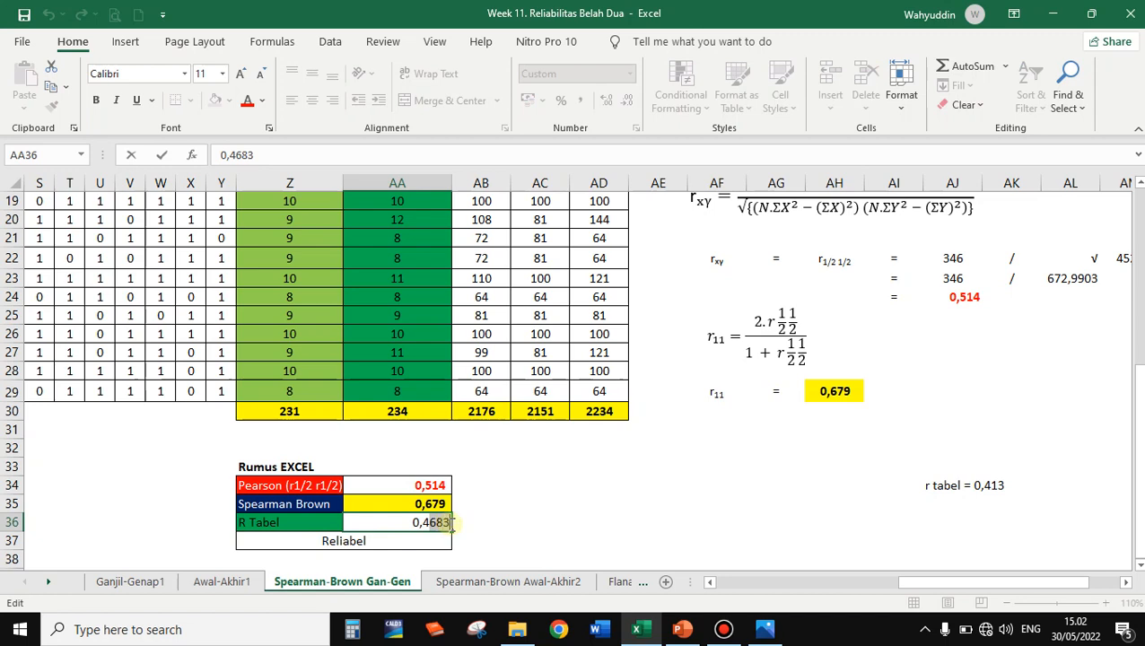
type("1")
key("Return")
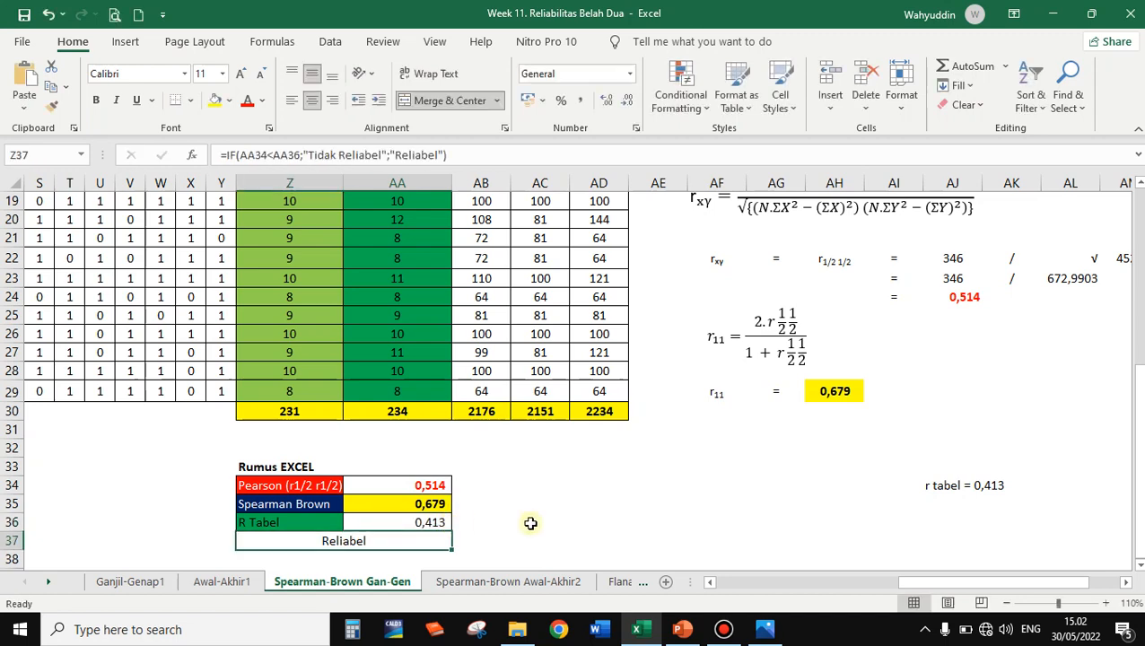
Inspect the IF formula behind the reliability verdict in Z37, and leave it as it is.
left_click(554, 485)
double_click(401, 540)
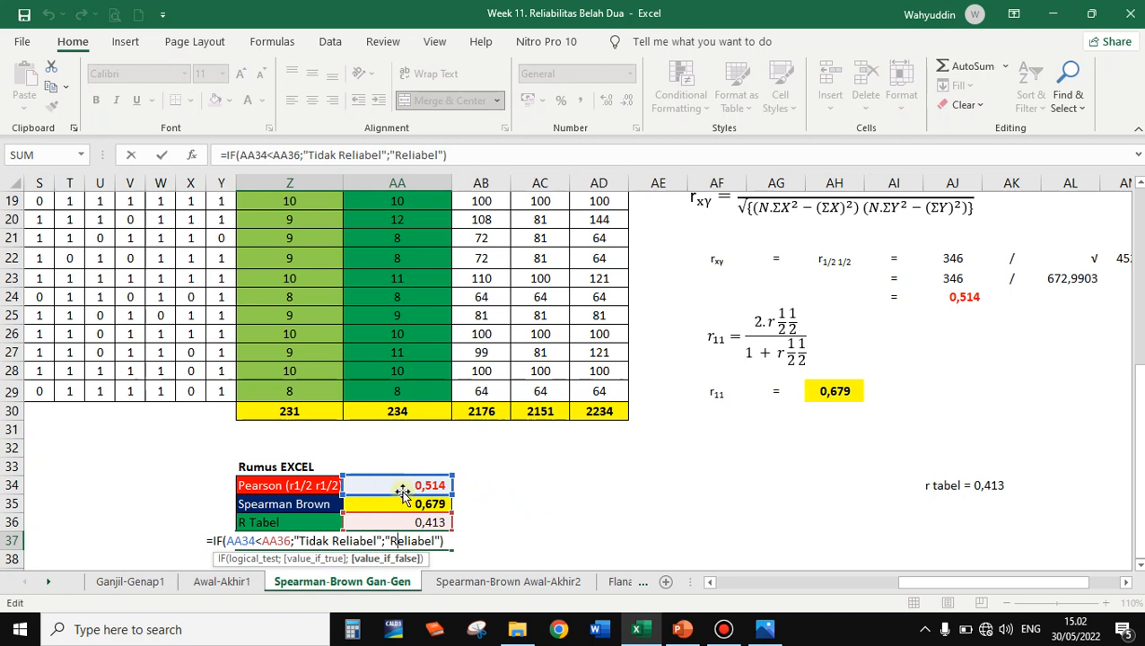
left_click(528, 503)
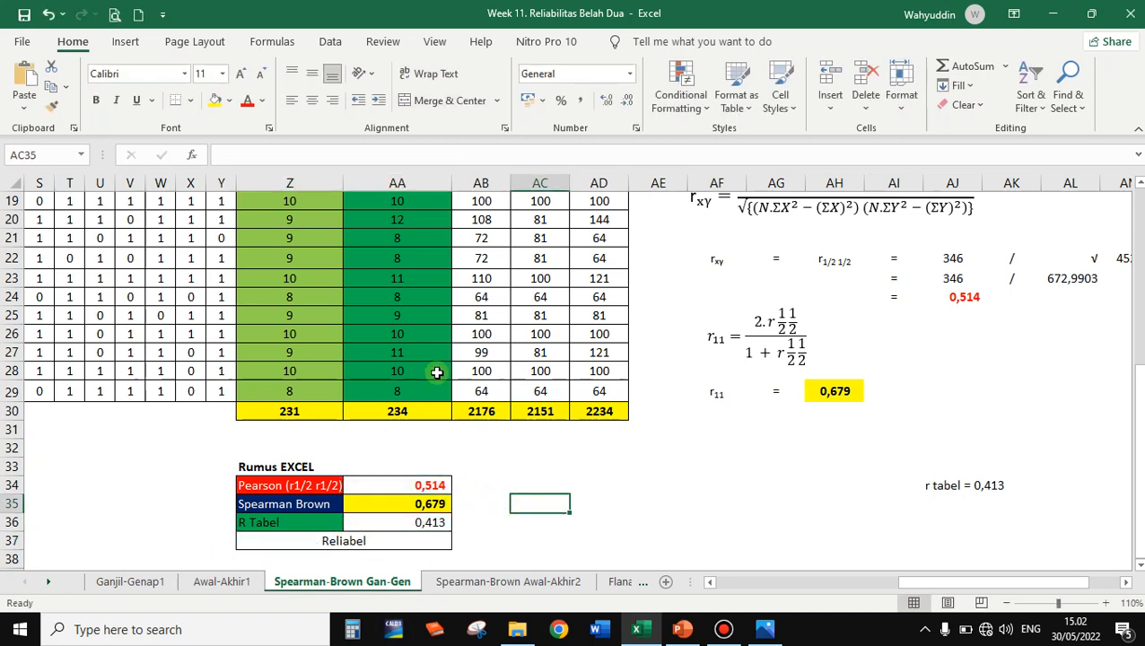
View the student score table, look over the Spearman-Brown Awal-Akhir2 sheet, and return to the Spearman-Brown Gan-Gen sheet.
scroll(437, 373, "up", 6)
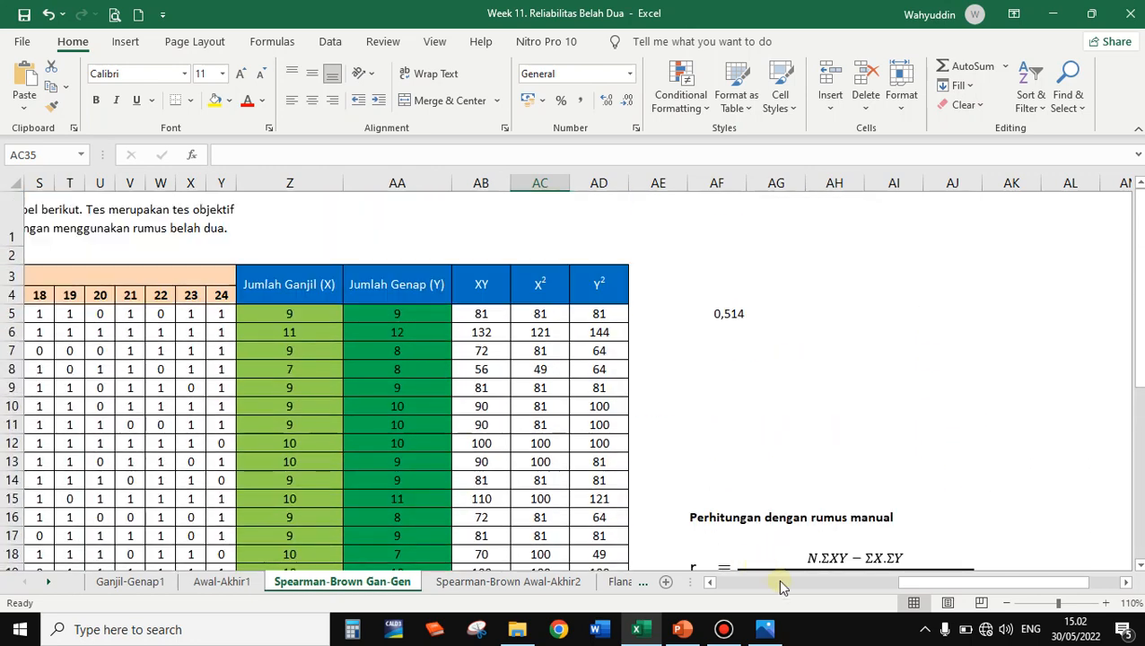
left_click(827, 582)
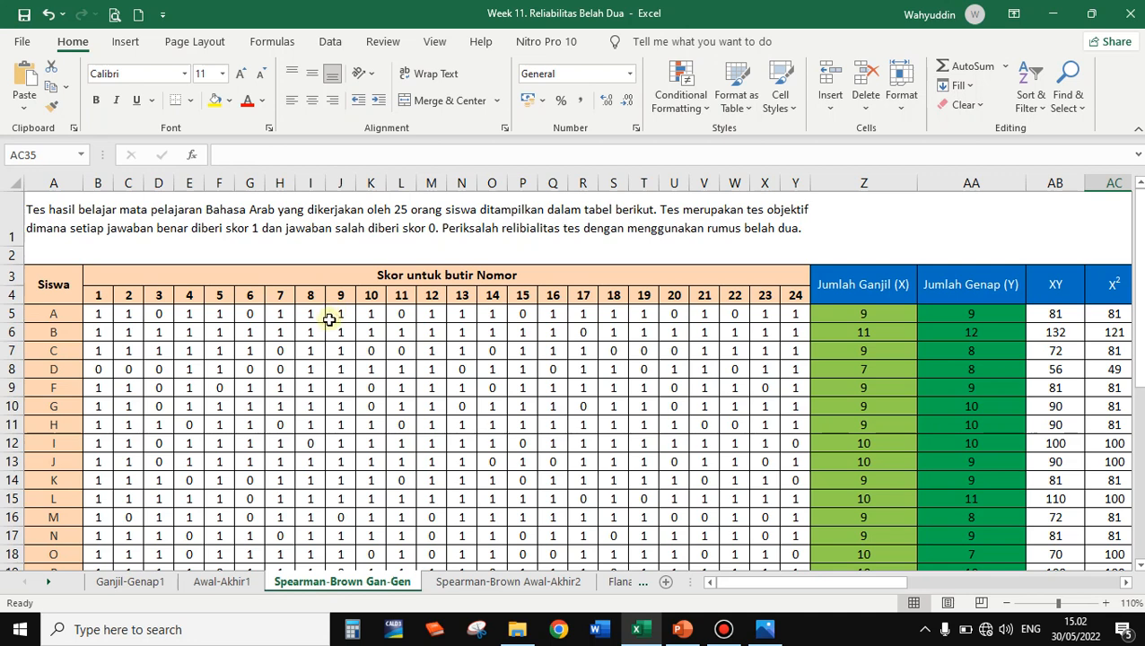
left_click(491, 584)
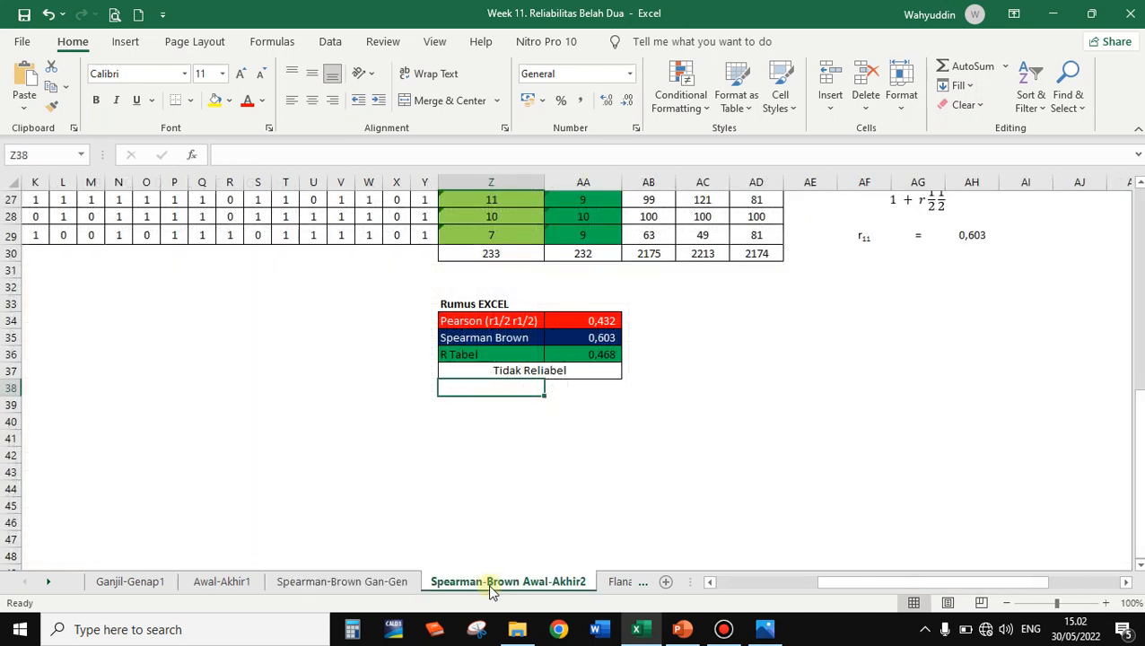
scroll(552, 482, "up", 4)
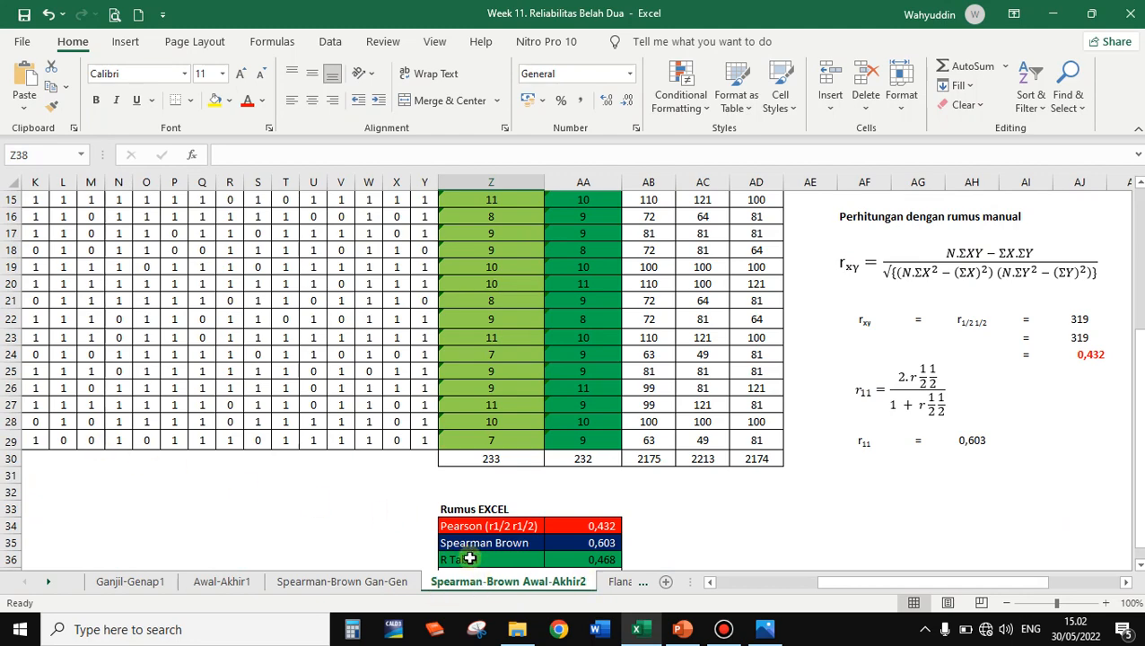
left_click(372, 582)
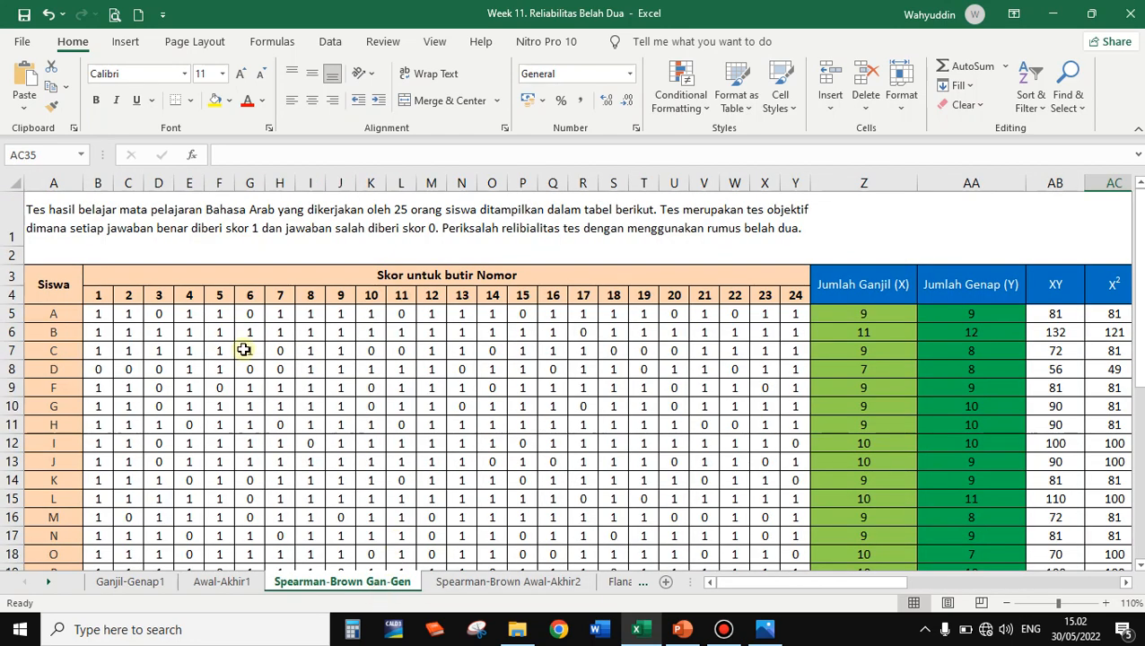
Clear the Jumlah Awal (X) and Jumlah Akhir (Y) student scores in Z5:AA29 on the Spearman-Brown Awal-Akhir2 sheet.
left_click(508, 584)
scroll(539, 499, "up", 2)
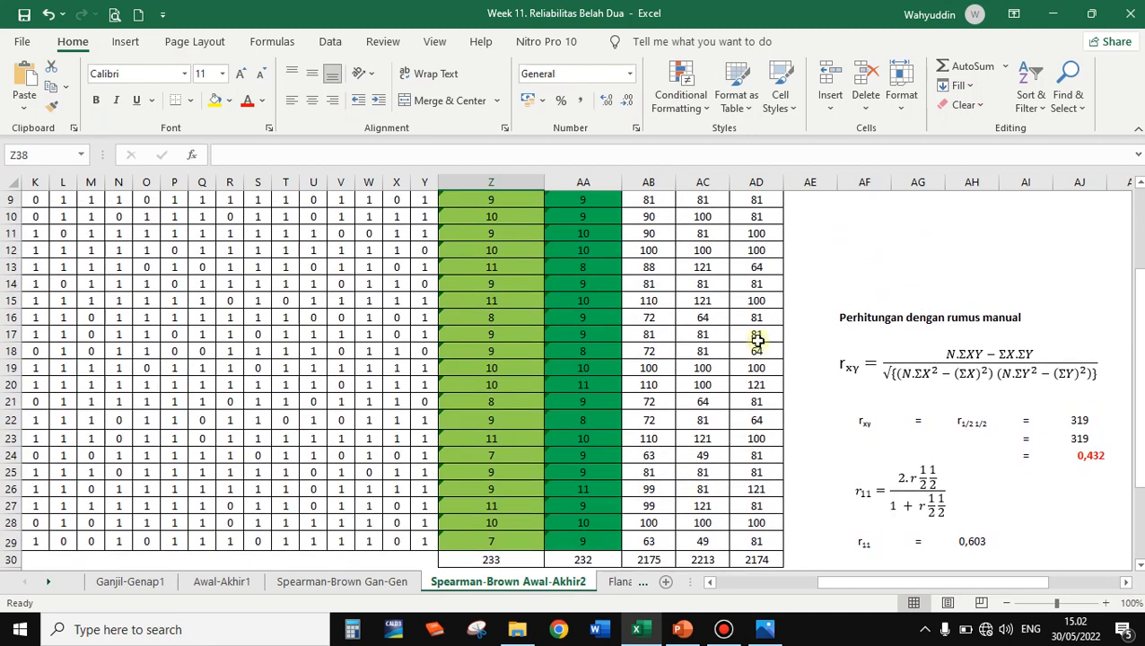
scroll(757, 330, "up", 3)
left_click_drag(648, 303, 756, 504)
scroll(755, 505, "down", 6)
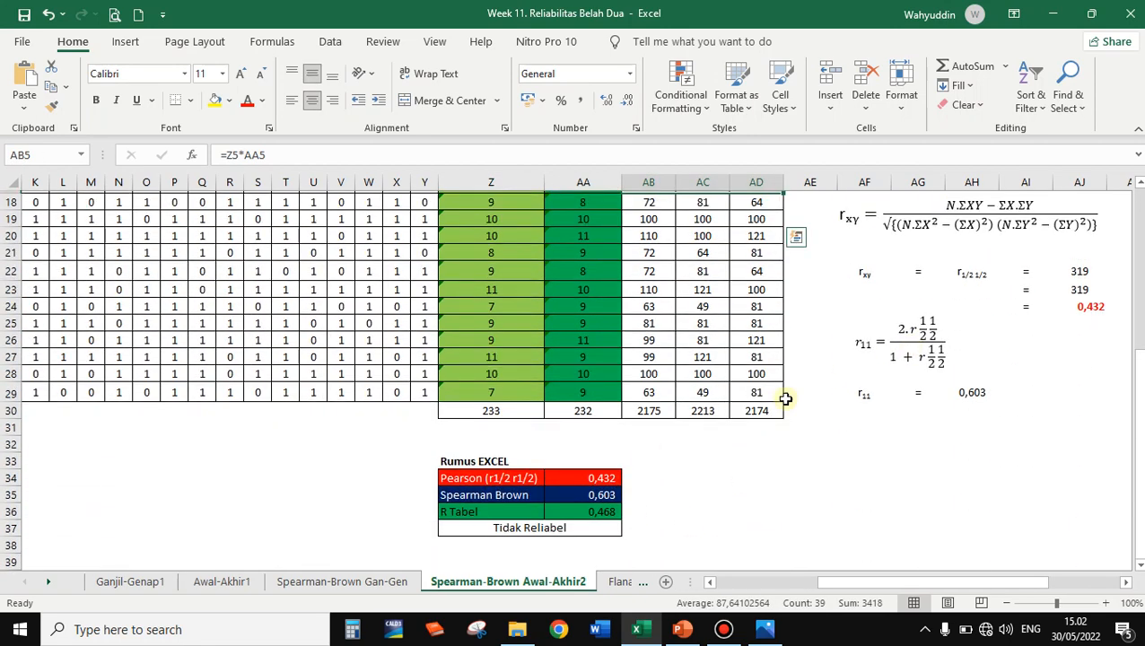
scroll(772, 390, "up", 6)
left_click_drag(503, 307, 563, 358)
left_click(521, 307)
scroll(564, 455, "down", 5)
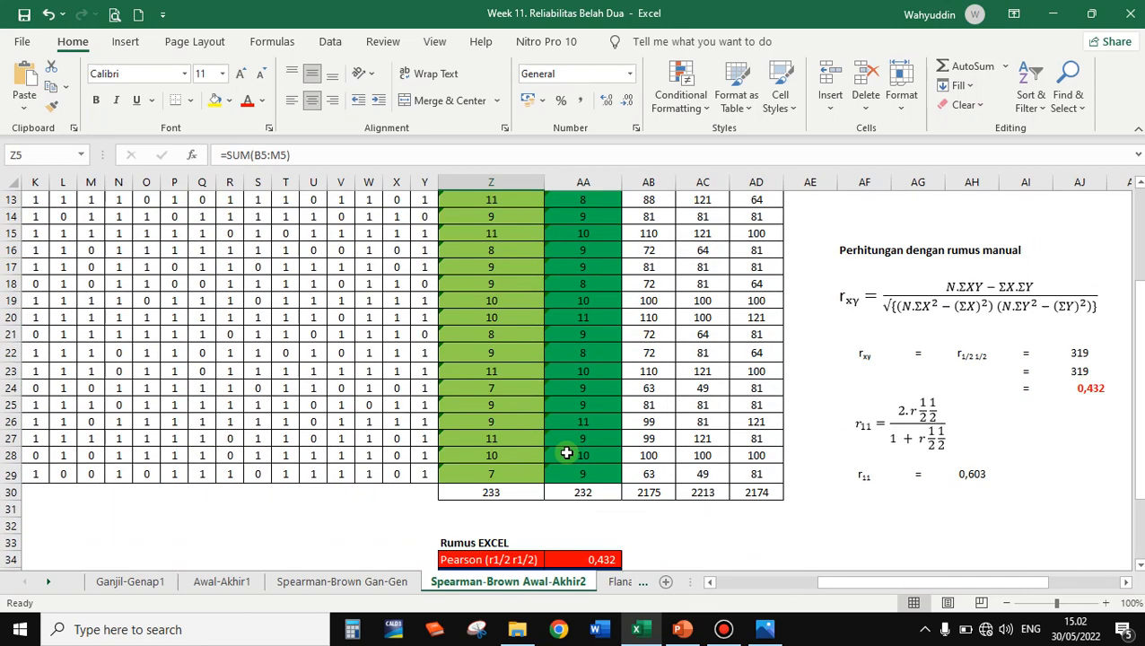
left_click(588, 420, "shift")
key("Delete")
scroll(588, 421, "up", 5)
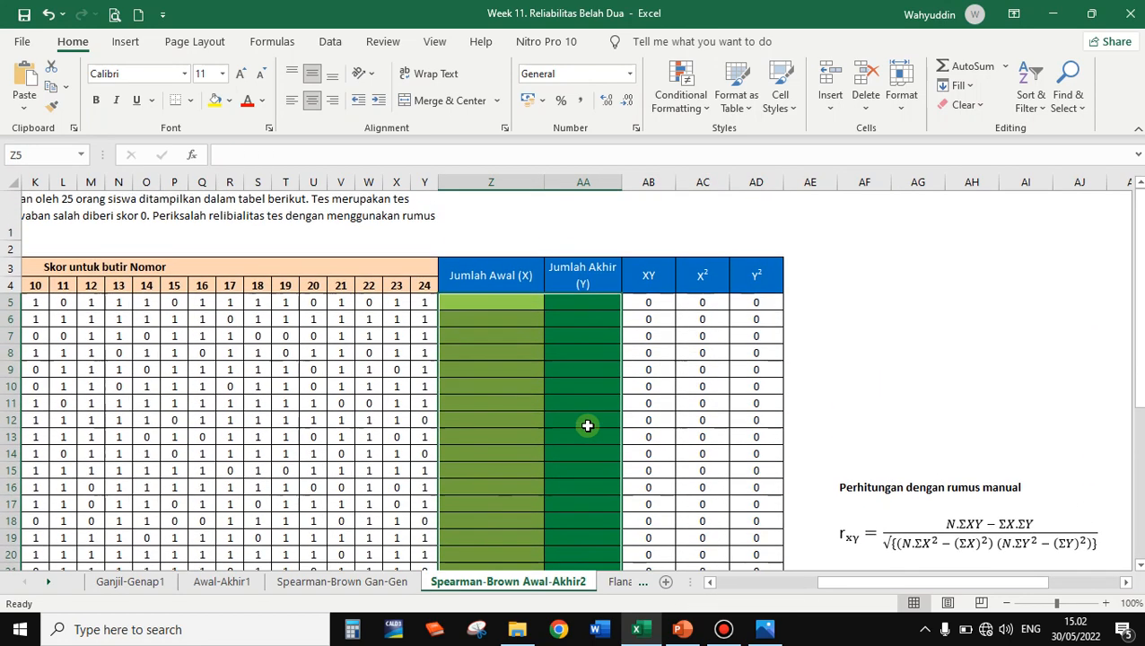
Highlight item numbers 1 to 12 as the first half of the test and items 13 to 24 as the second half.
left_click(495, 306)
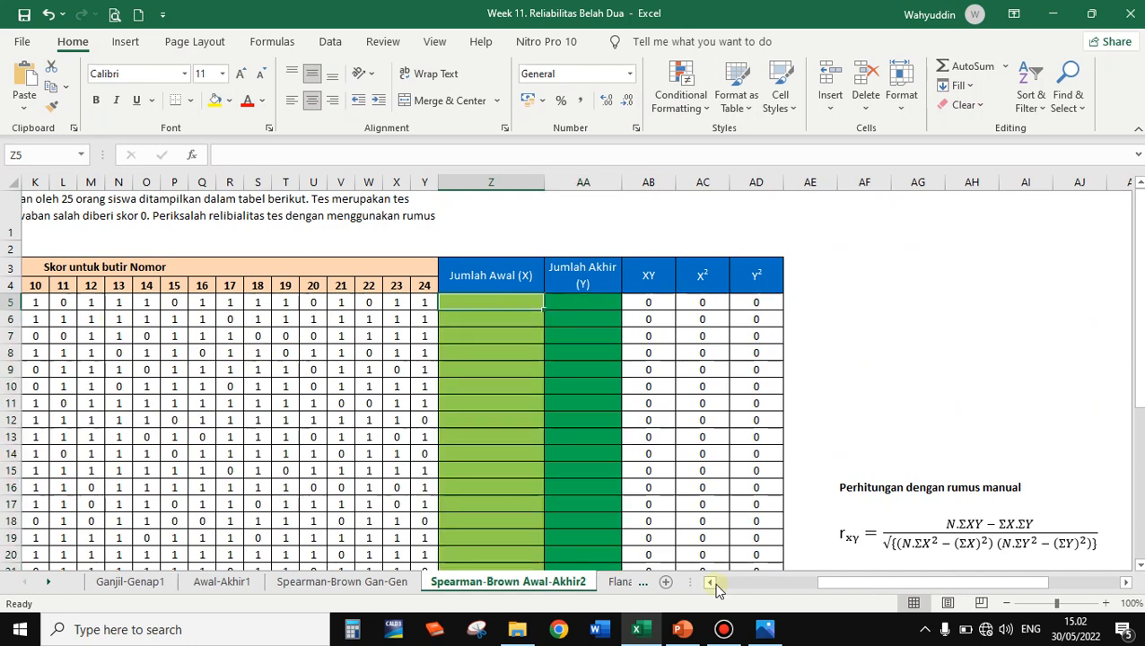
left_click_drag(819, 585, 664, 585)
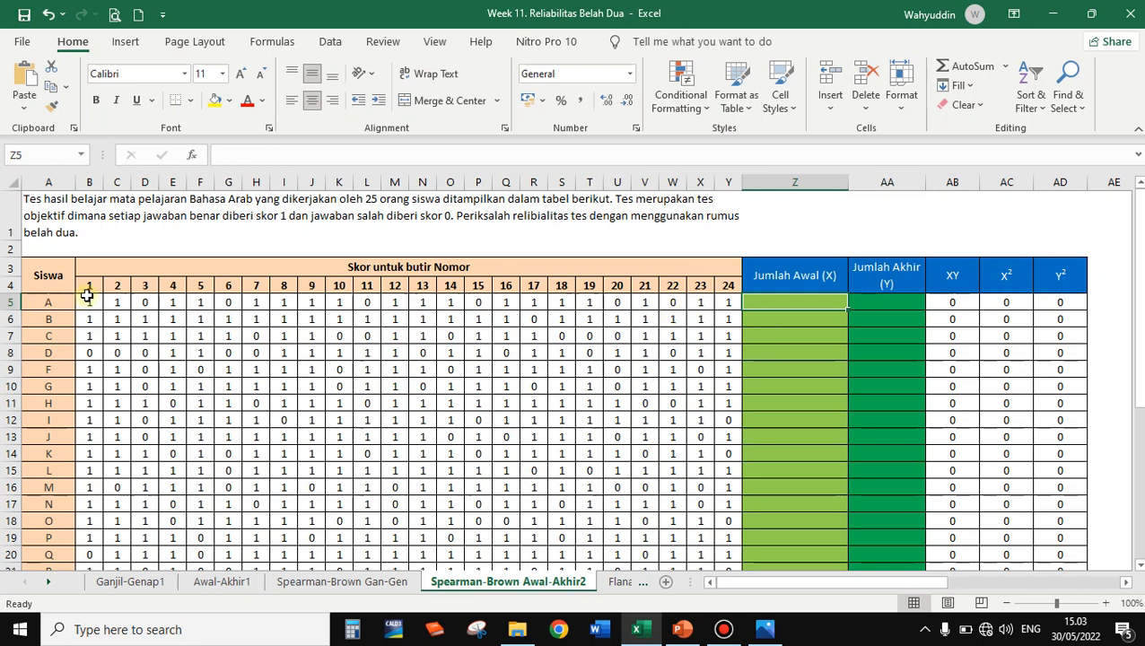
left_click_drag(92, 287, 386, 287)
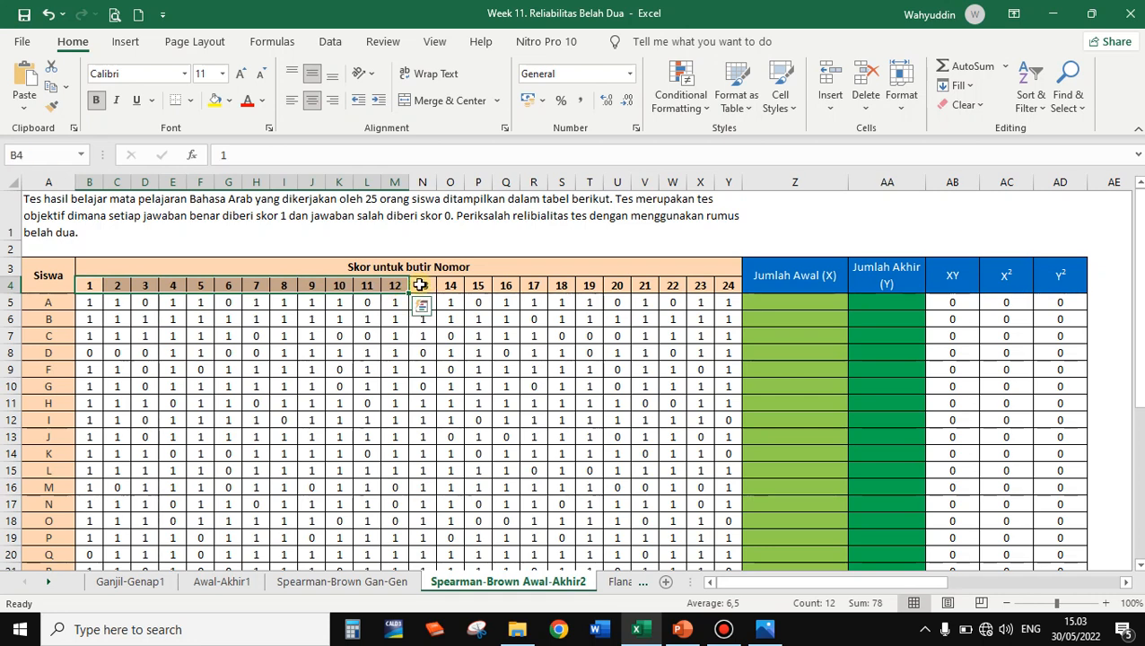
left_click_drag(420, 285, 721, 286)
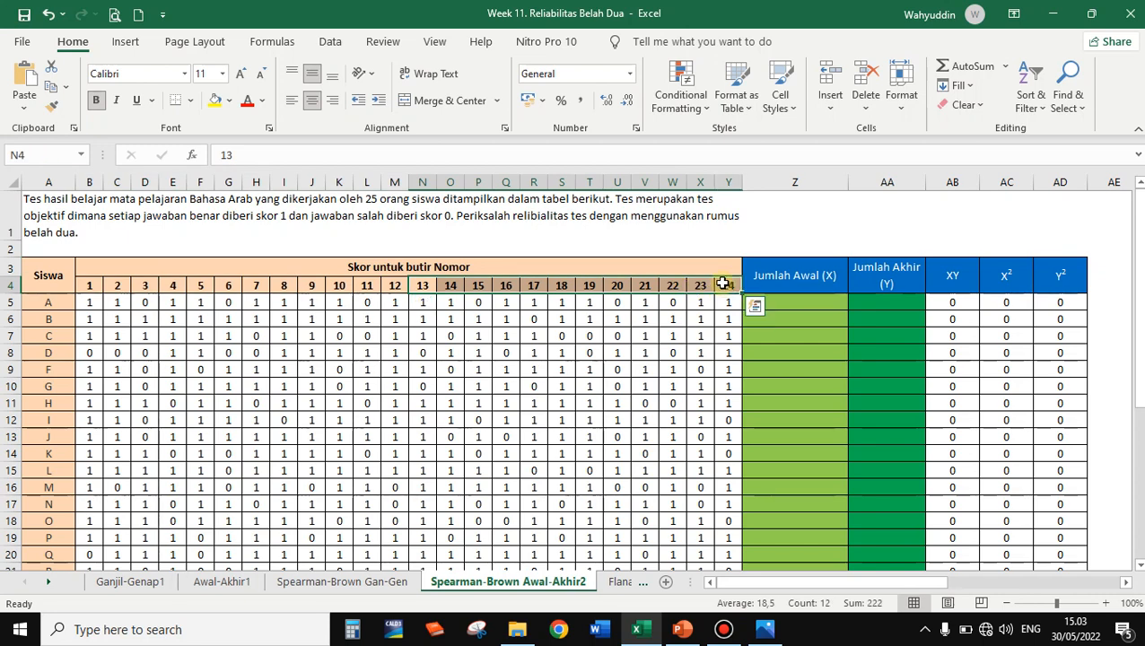
Total items 1 to 12 for student A in Z5 with =SUM(B5:M5) and fill the formula down to Z29.
left_click(782, 305)
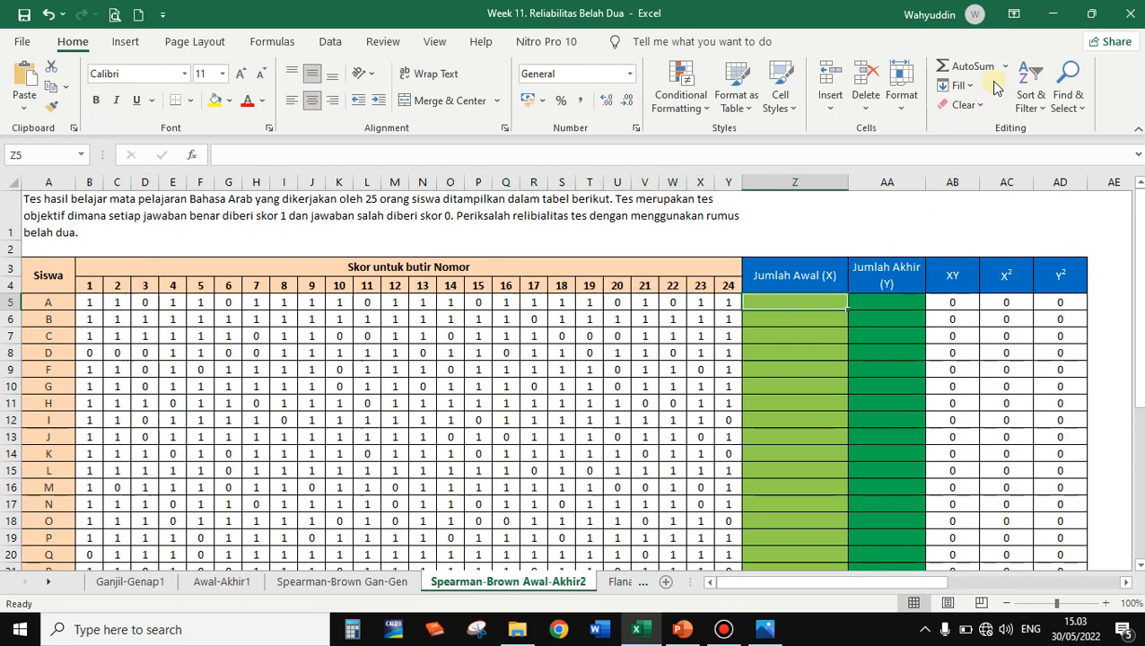
left_click(951, 66)
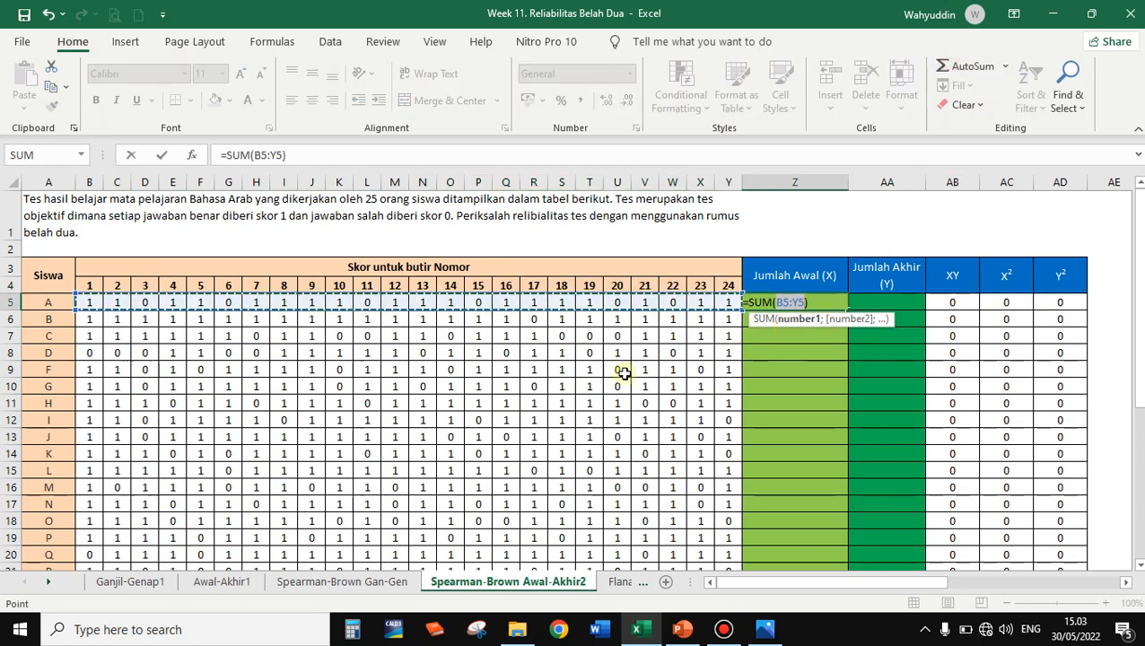
left_click_drag(91, 301, 382, 303)
key("Return")
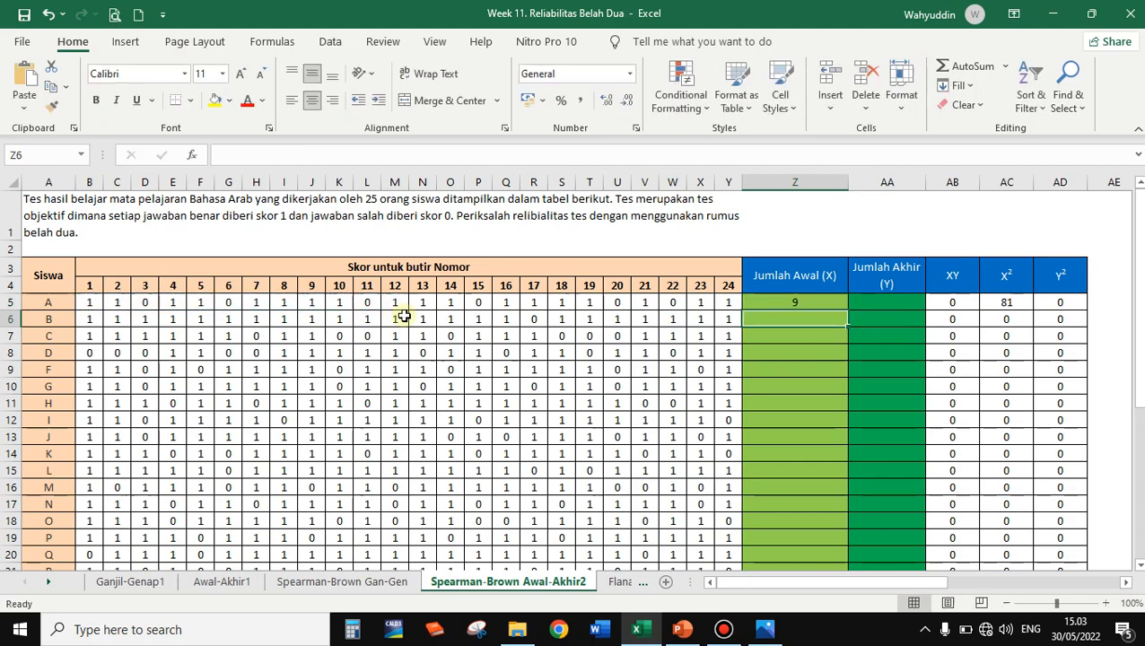
left_click(809, 302)
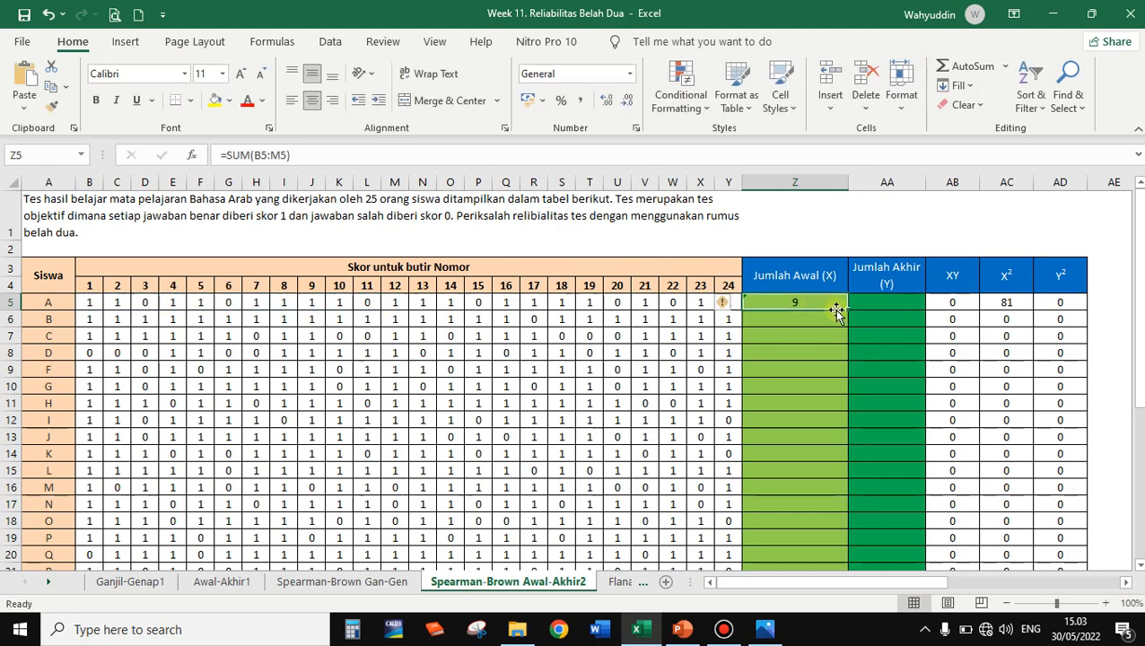
left_click_drag(846, 310, 826, 532)
scroll(844, 476, "up", 3)
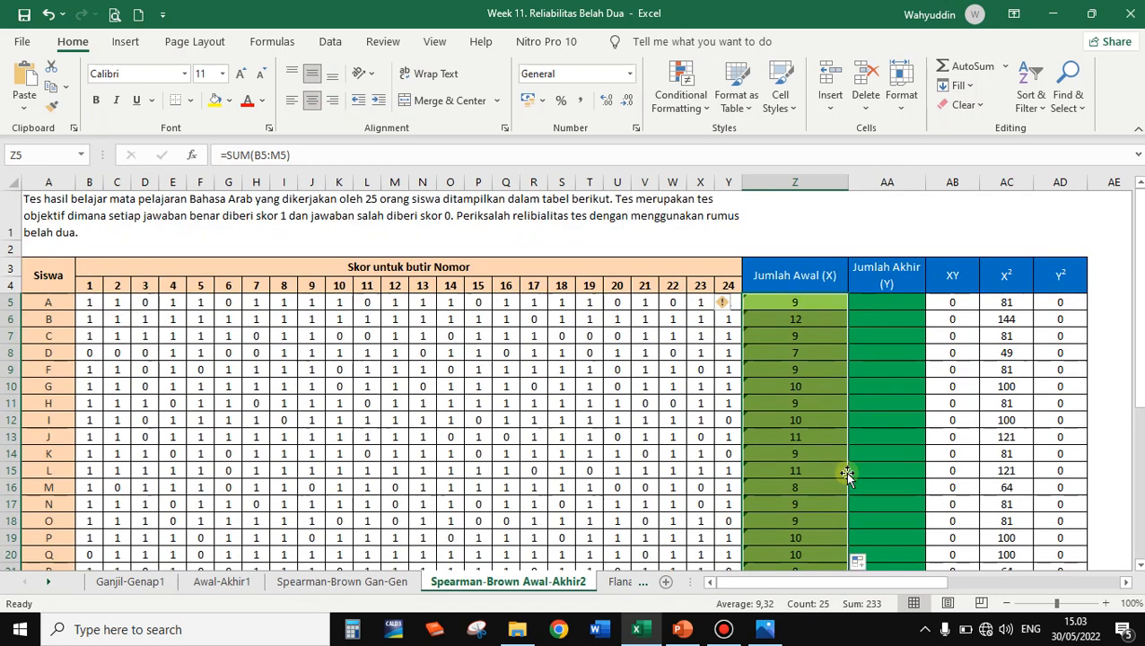
Total items 13 to 24 for student A in AA5 with =SUM(N5:Y5) and fill the formula down to AA29.
left_click(896, 307)
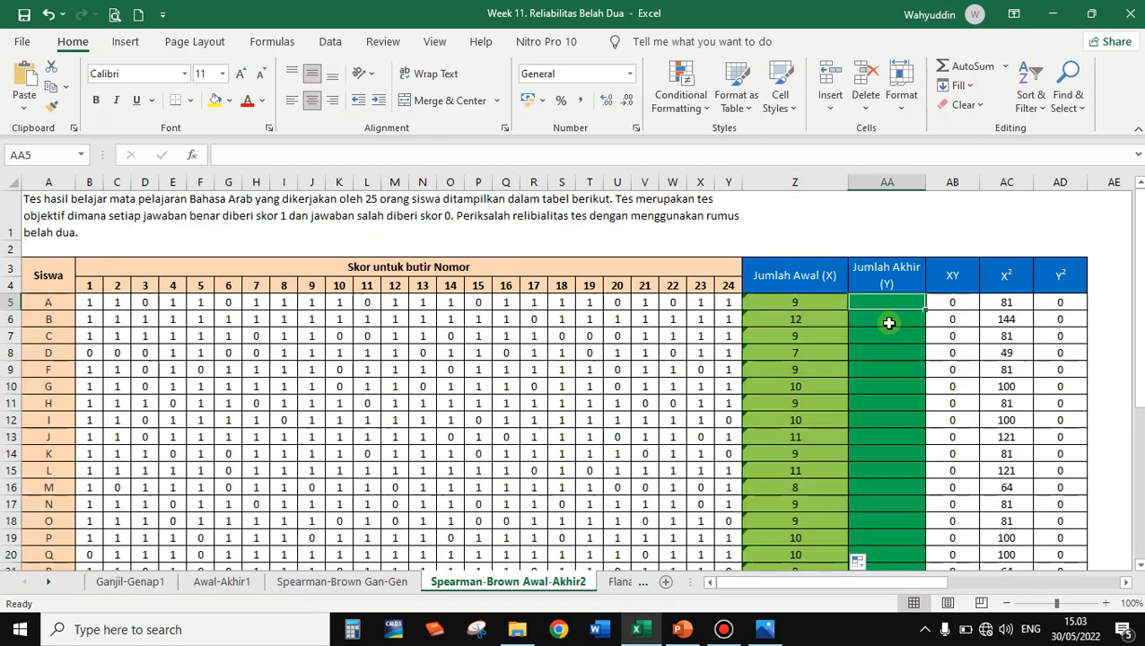
type("=")
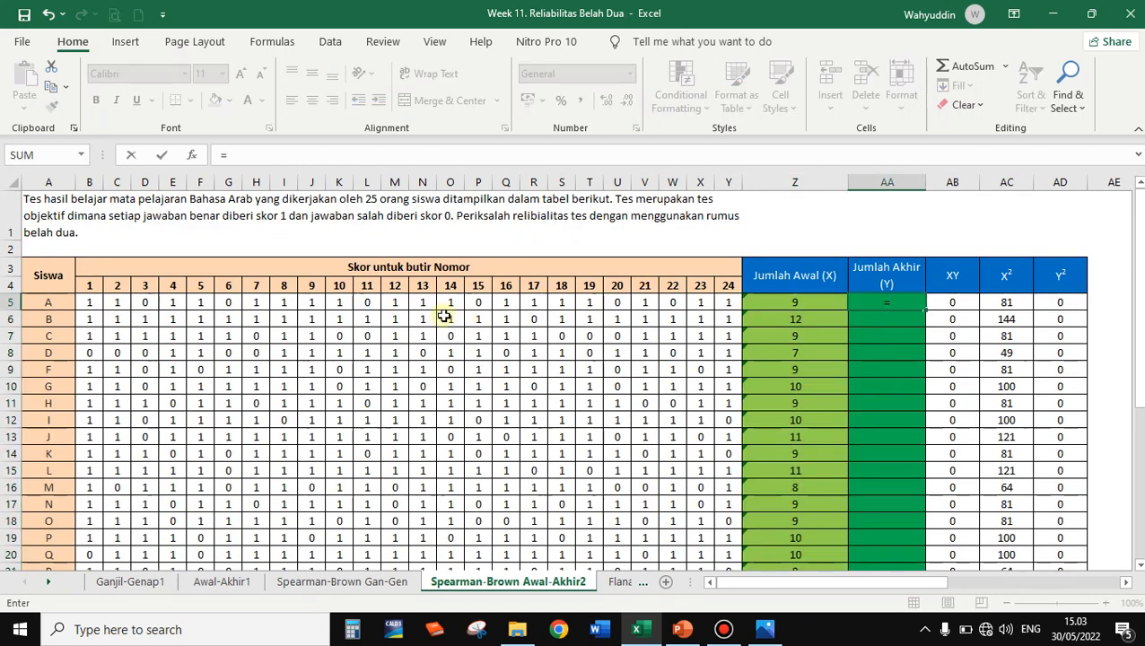
type("sum")
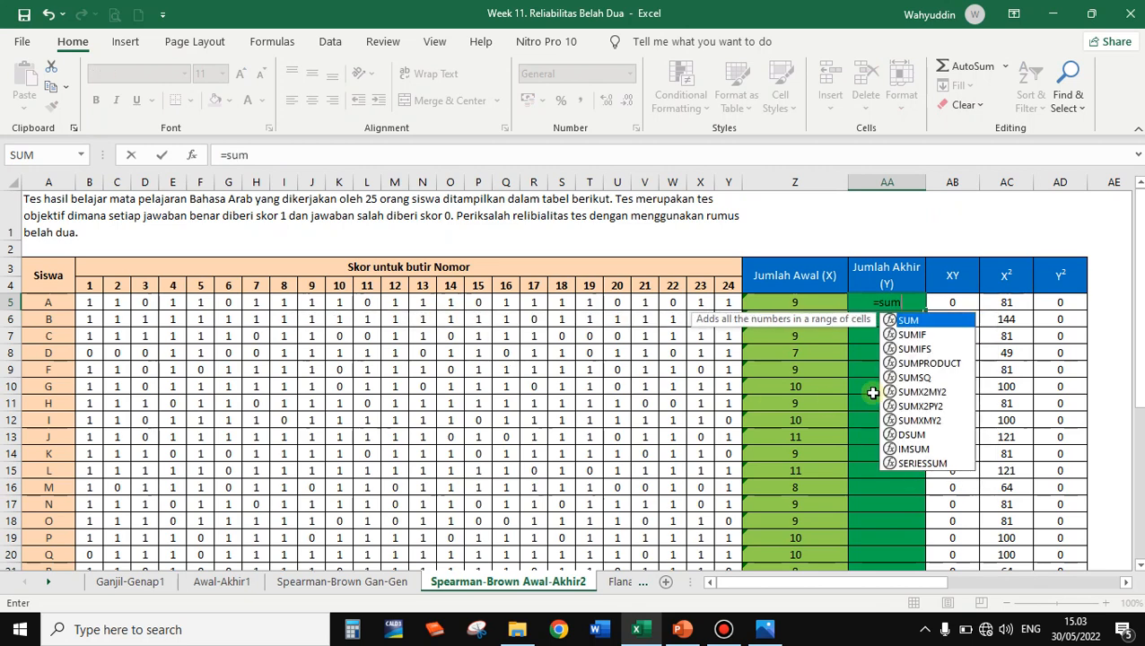
double_click(905, 321)
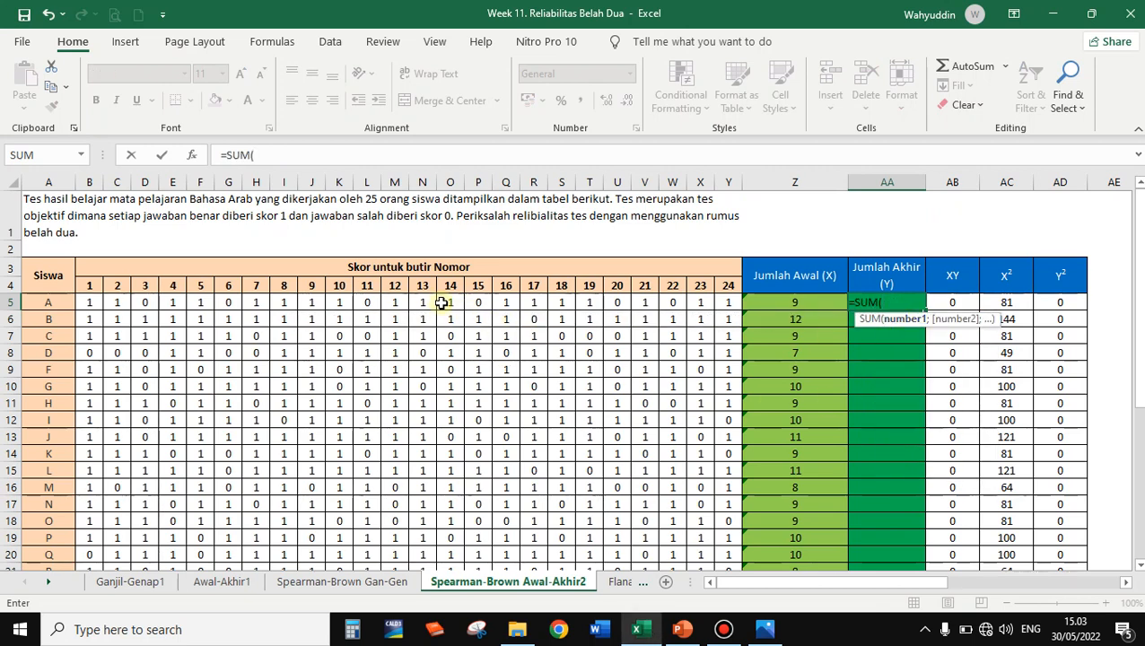
left_click_drag(424, 304, 718, 303)
key("Return")
left_click(913, 305)
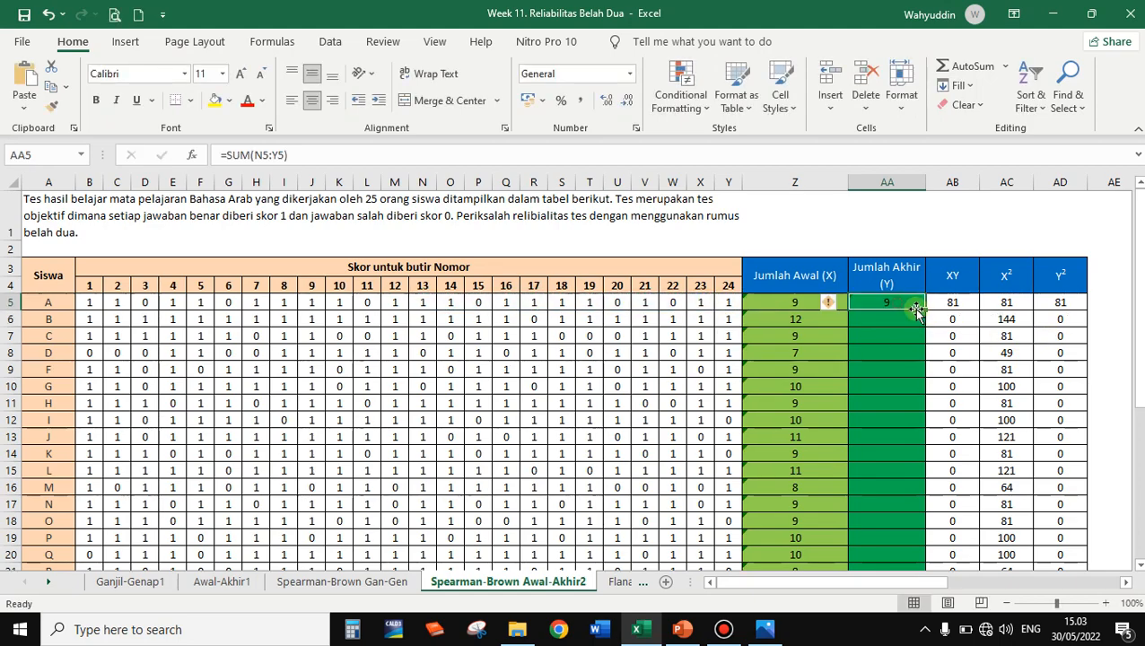
left_click_drag(925, 311, 921, 527)
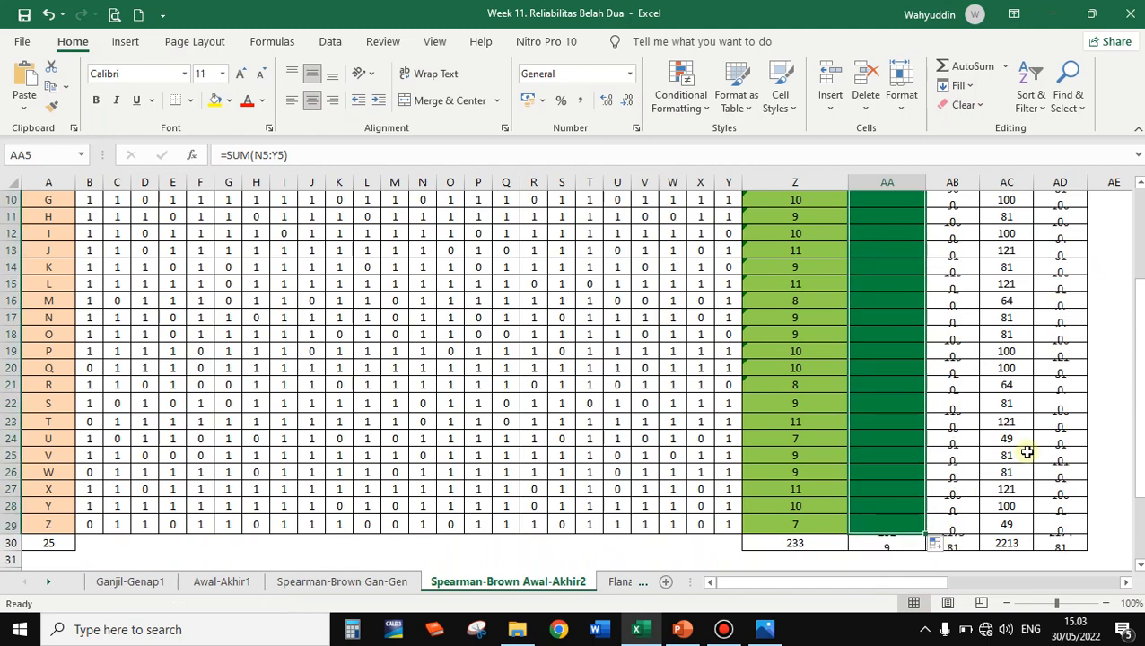
scroll(1022, 438, "up", 3)
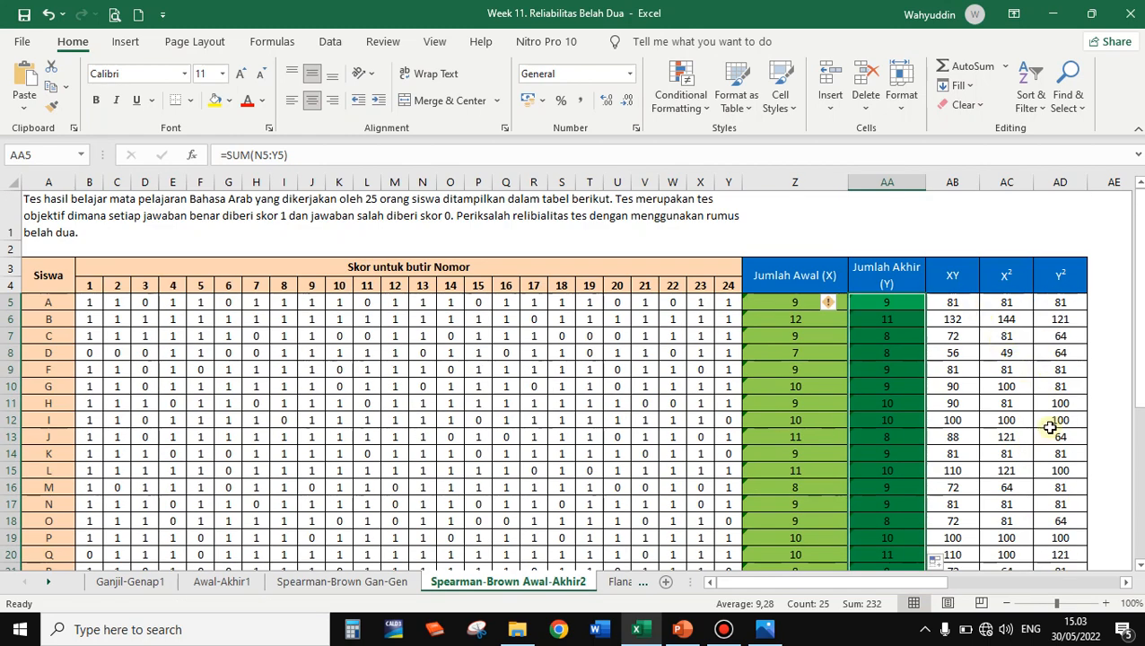
Examine the column totals in row 30 and the manual rxy and r11 calculations beside the table.
scroll(1053, 431, "down", 5)
left_click_drag(843, 442, 1059, 441)
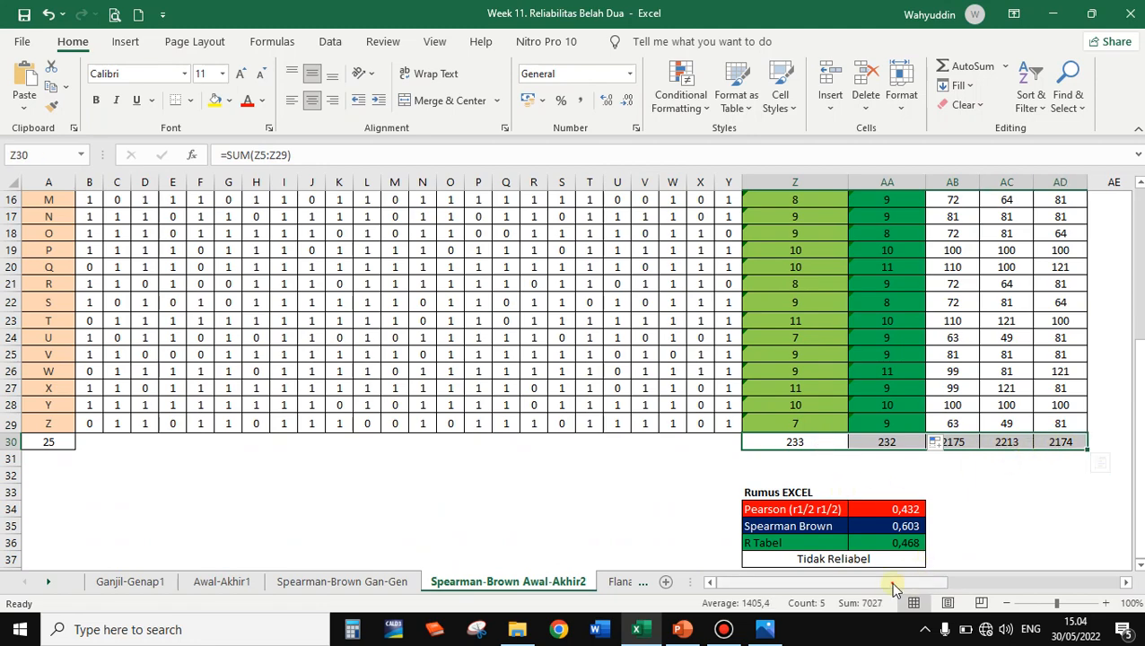
left_click_drag(895, 582, 1073, 575)
scroll(909, 381, "up", 4)
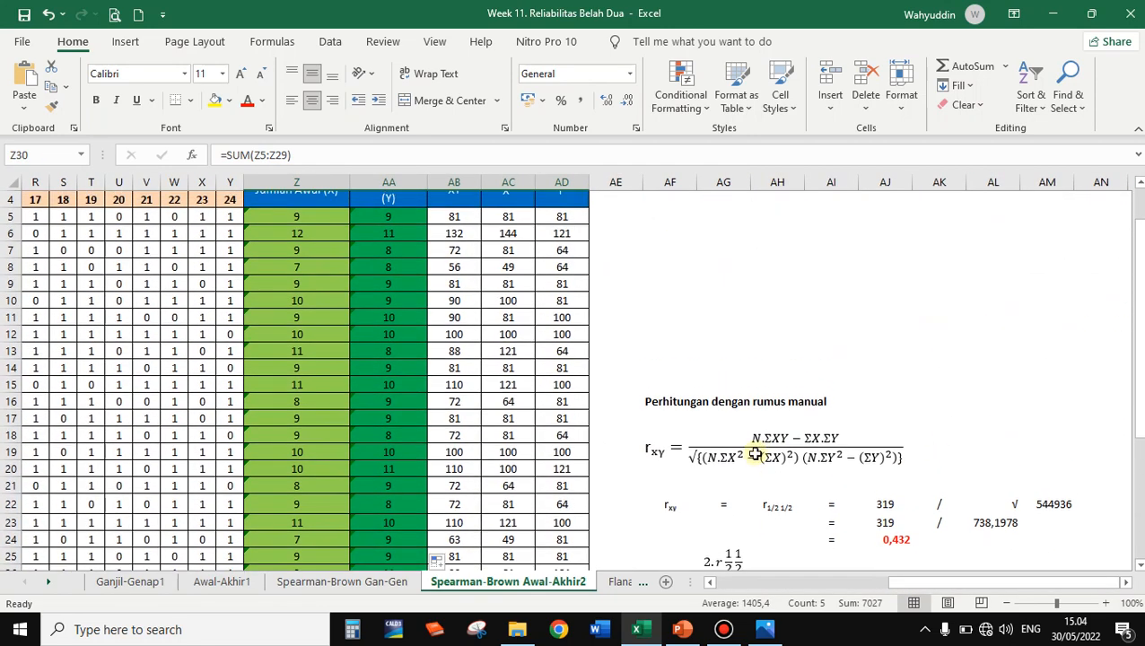
scroll(758, 455, "down", 5)
scroll(757, 455, "down", 2)
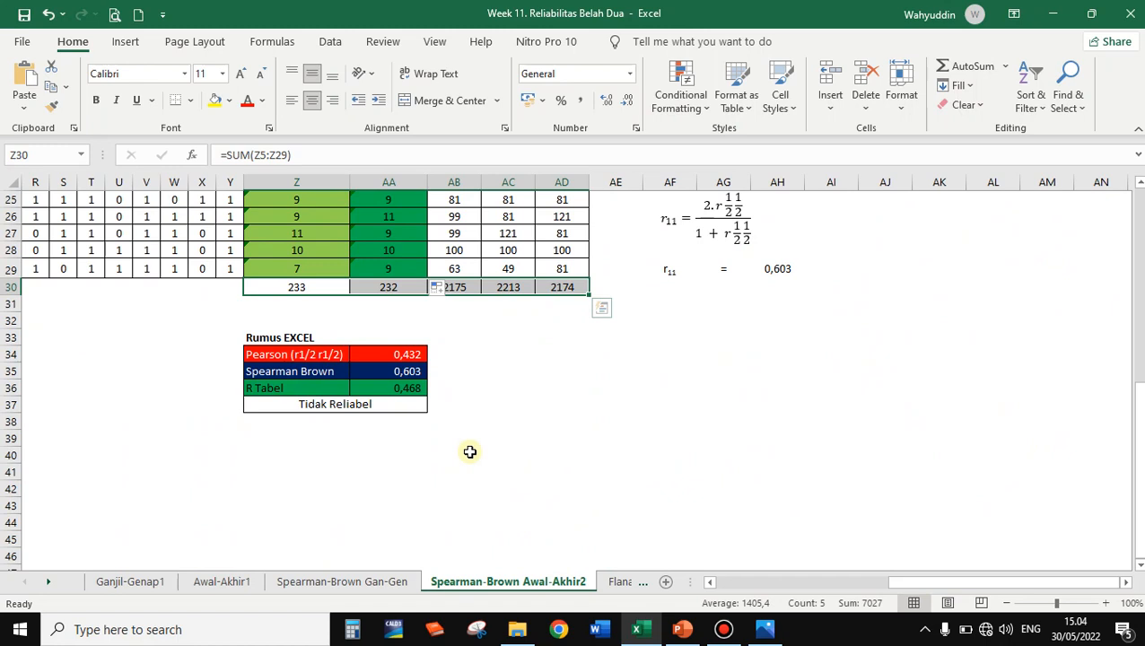
Inspect the PEARSON formula in AA34 and leave it as it is.
left_click(393, 356)
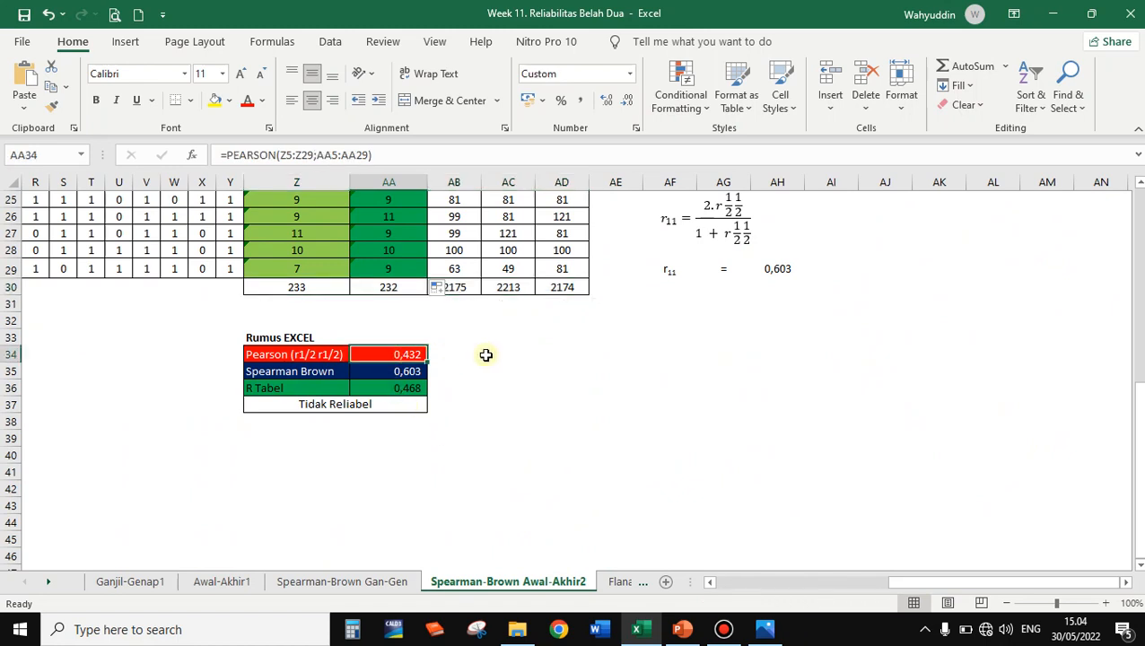
double_click(406, 354)
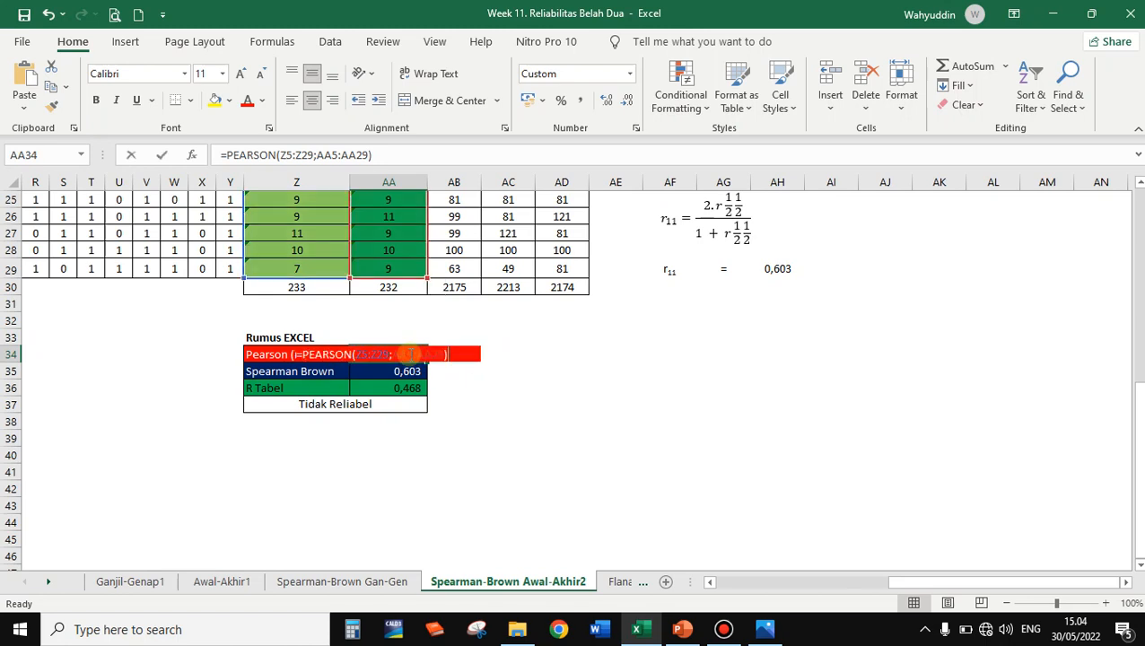
key("Return")
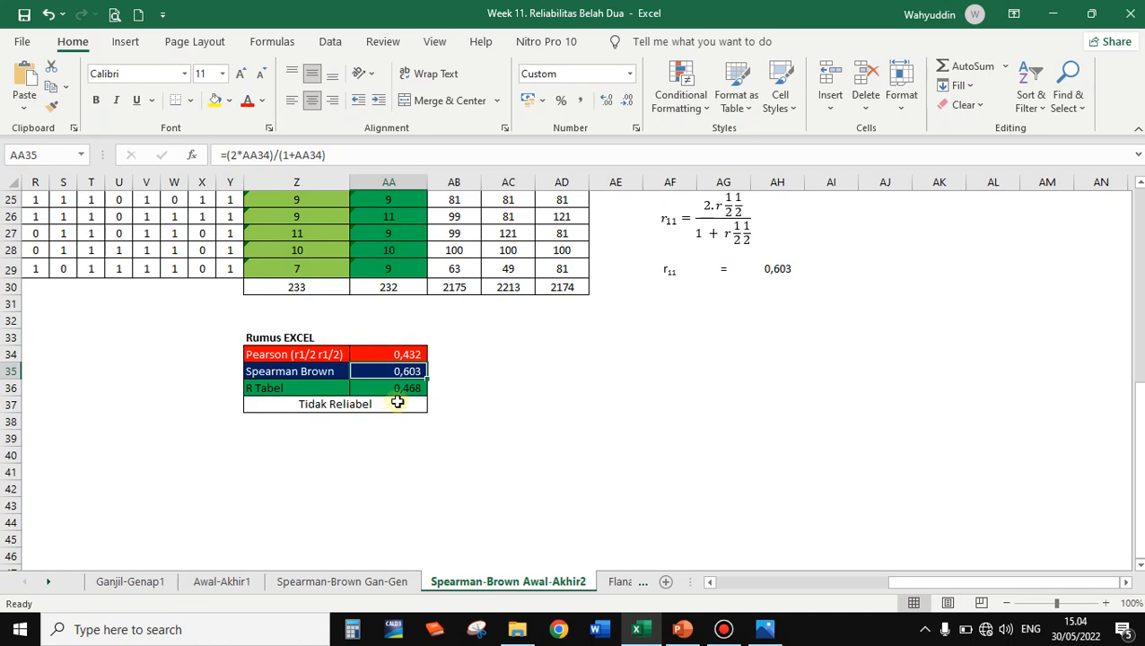
Copy the R Tabel value 0,413 from AA36 on the Spearman-Brown Gan-Gen sheet into AA36 on the Spearman-Brown Awal-Akhir2 sheet.
left_click(342, 582)
scroll(677, 499, "down", 8)
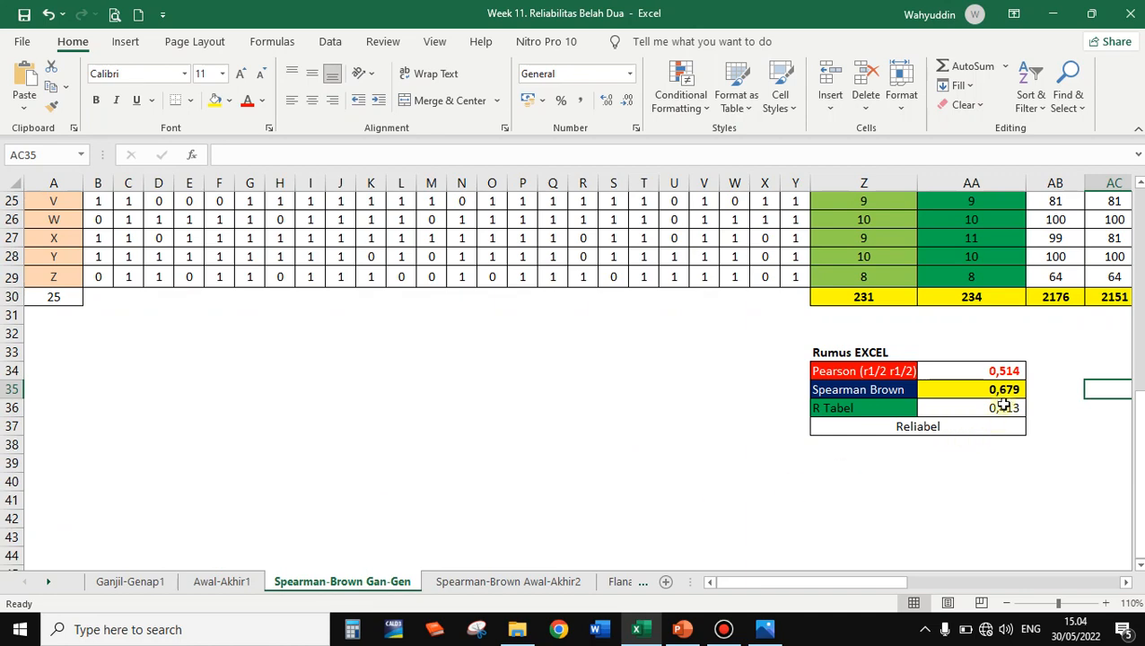
left_click(1004, 408)
key("ctrl+c")
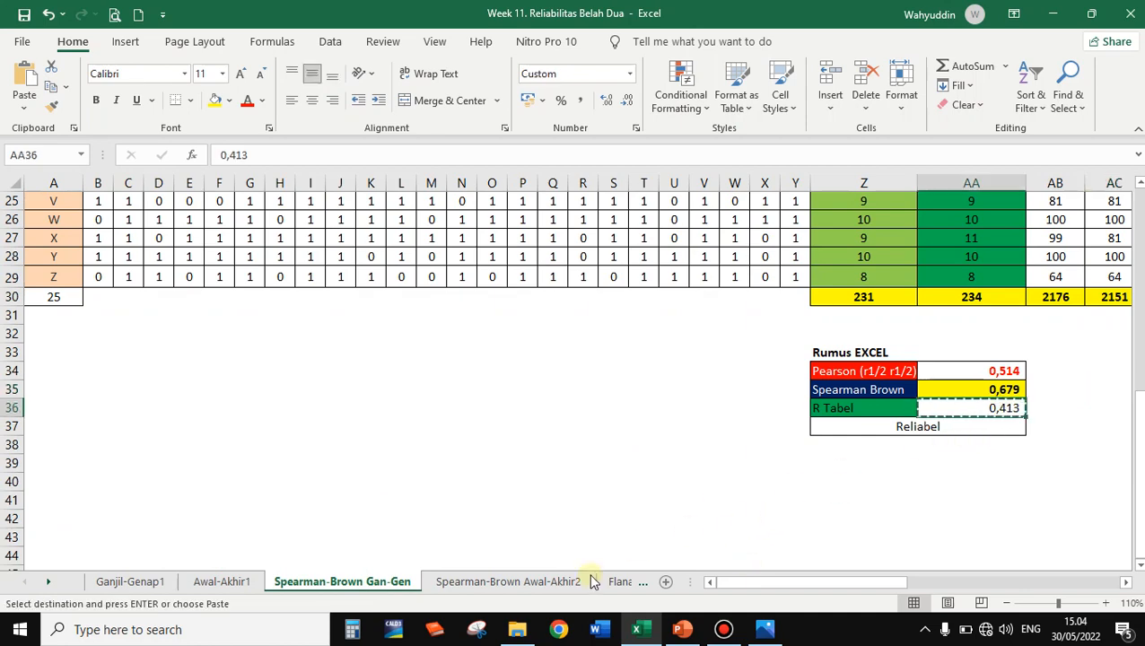
left_click(542, 582)
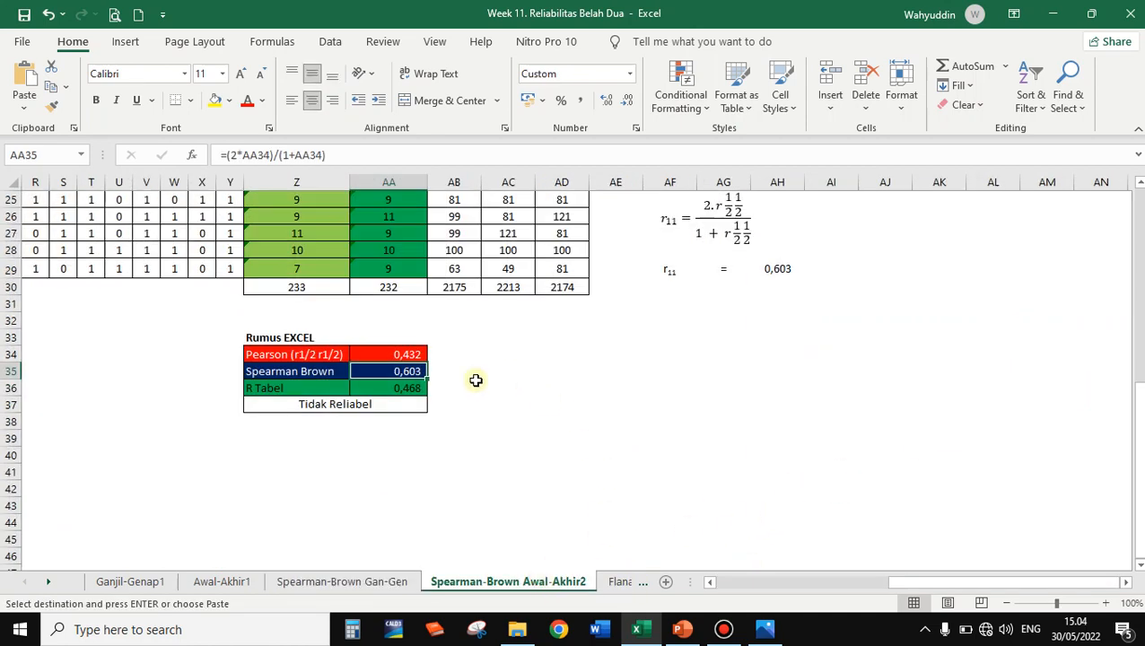
left_click(413, 388)
key("ctrl+v")
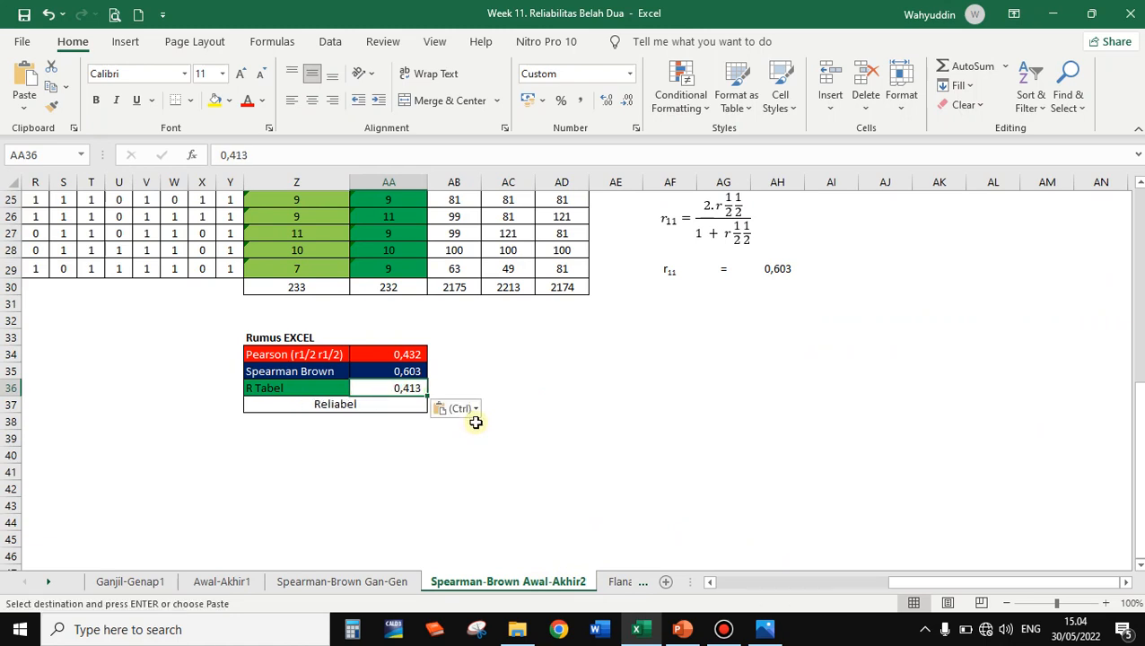
left_click(580, 395)
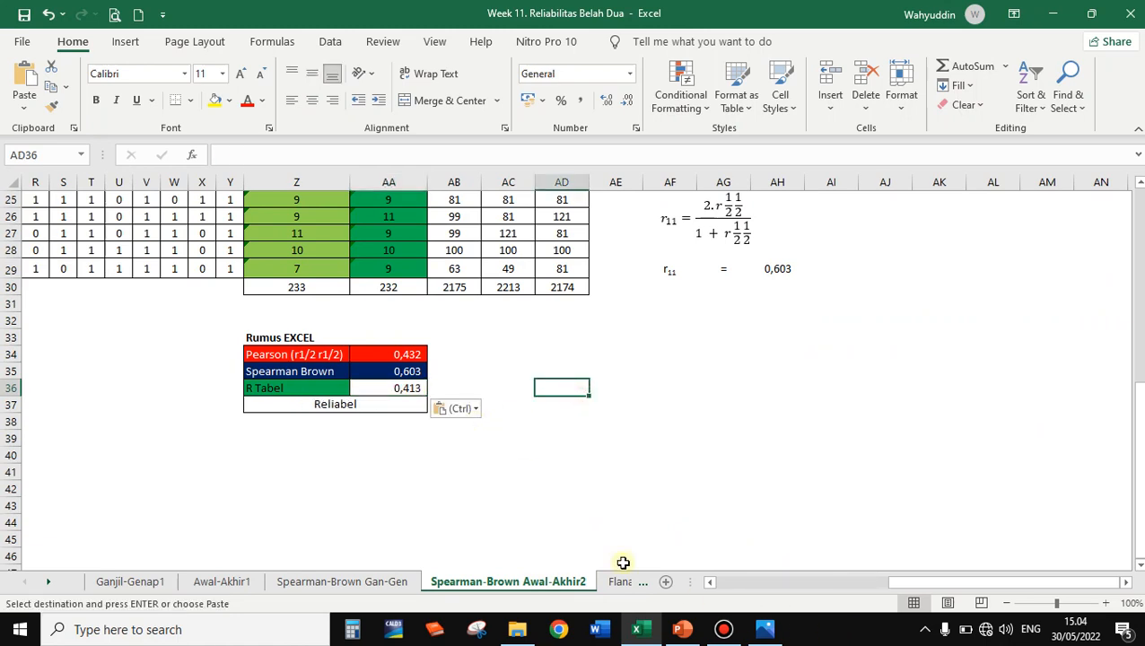
Consult the Pearson r table image in Photos and set the R Tabel value in AA36 to 0,423 in Excel.
left_click(767, 632)
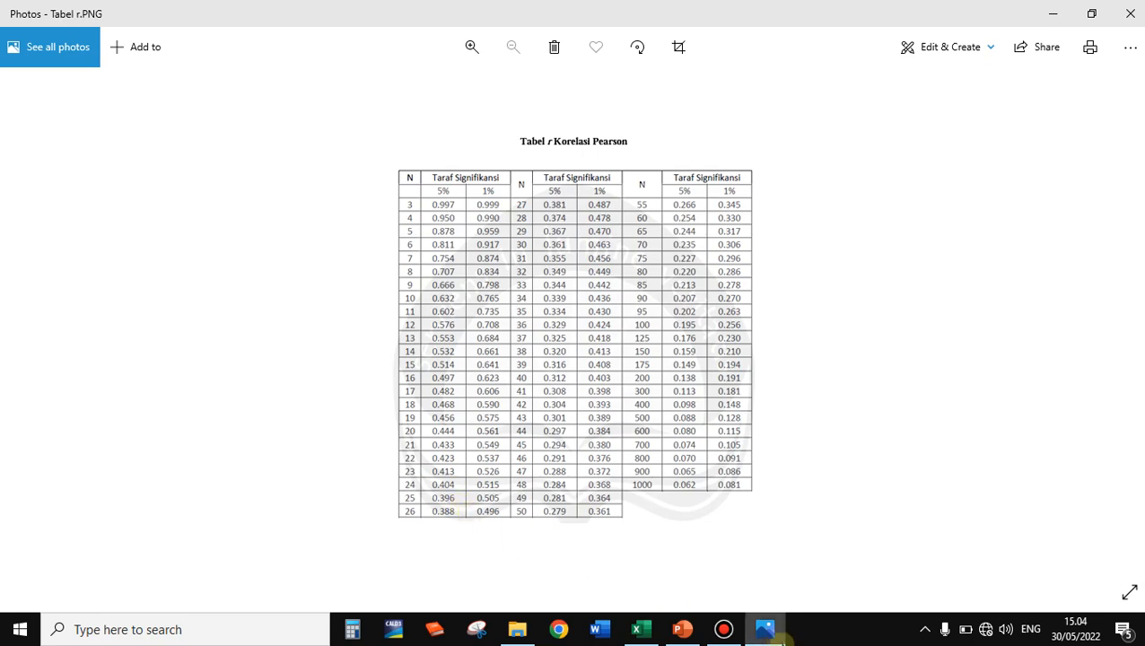
left_click(754, 628)
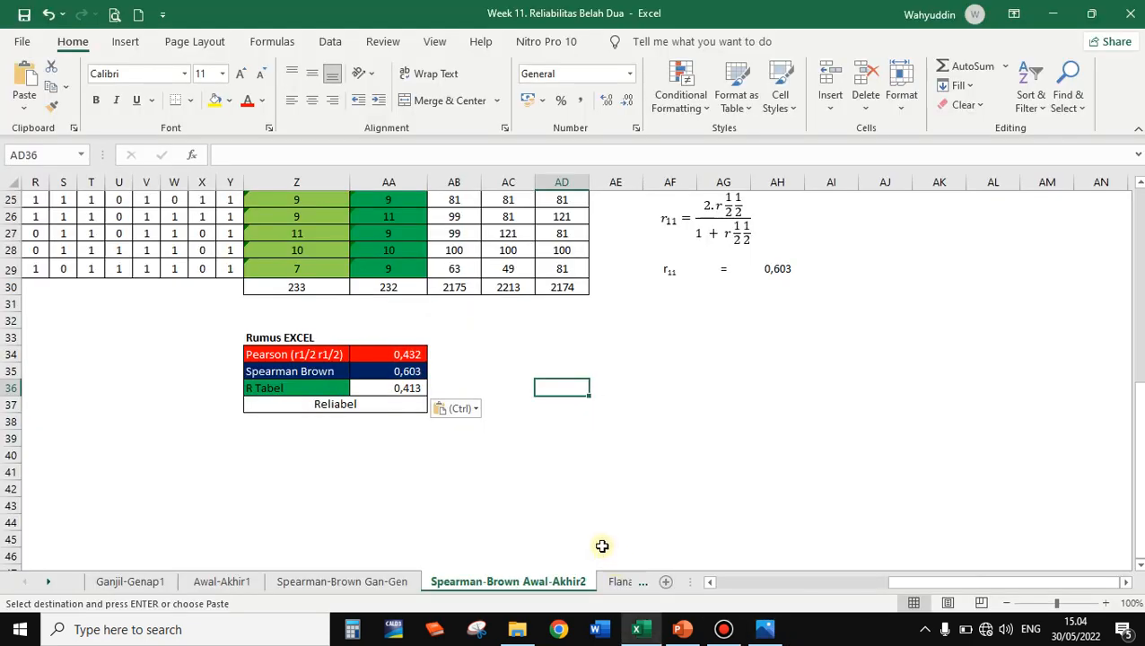
left_click(765, 629)
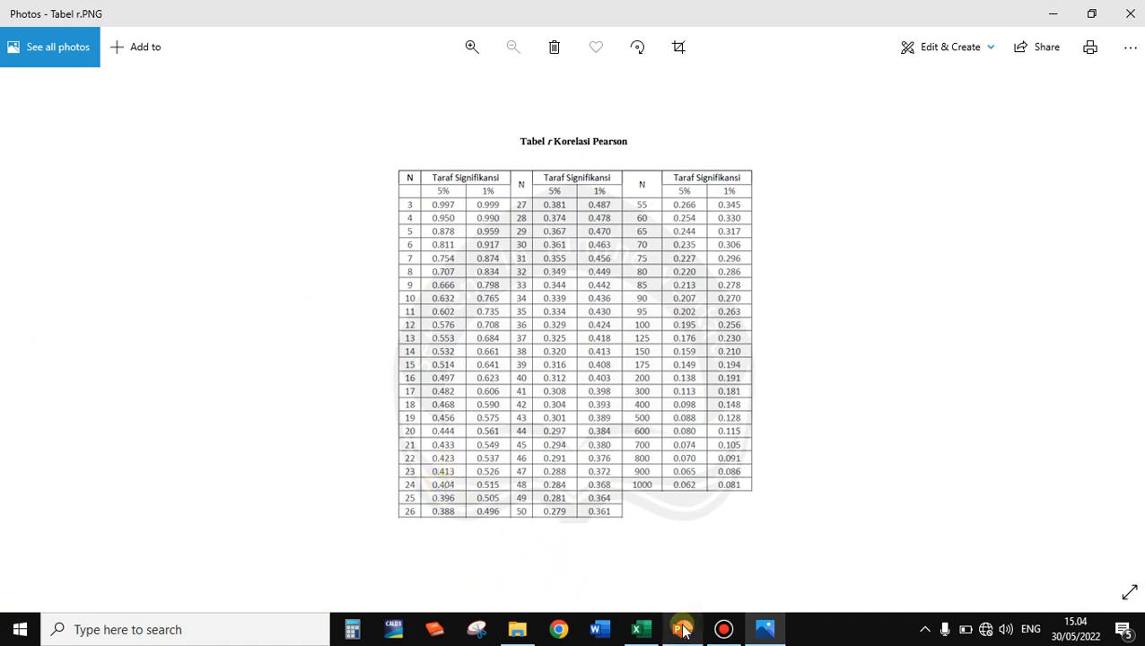
left_click(637, 629)
double_click(408, 387)
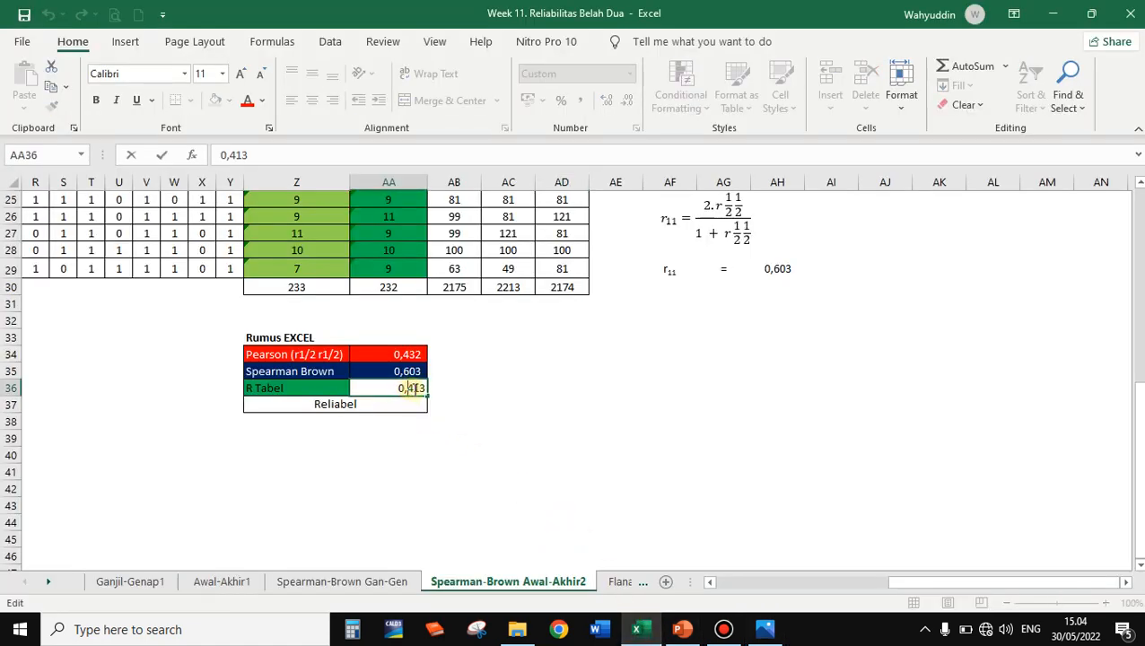
left_click_drag(418, 388, 429, 390)
key("Return")
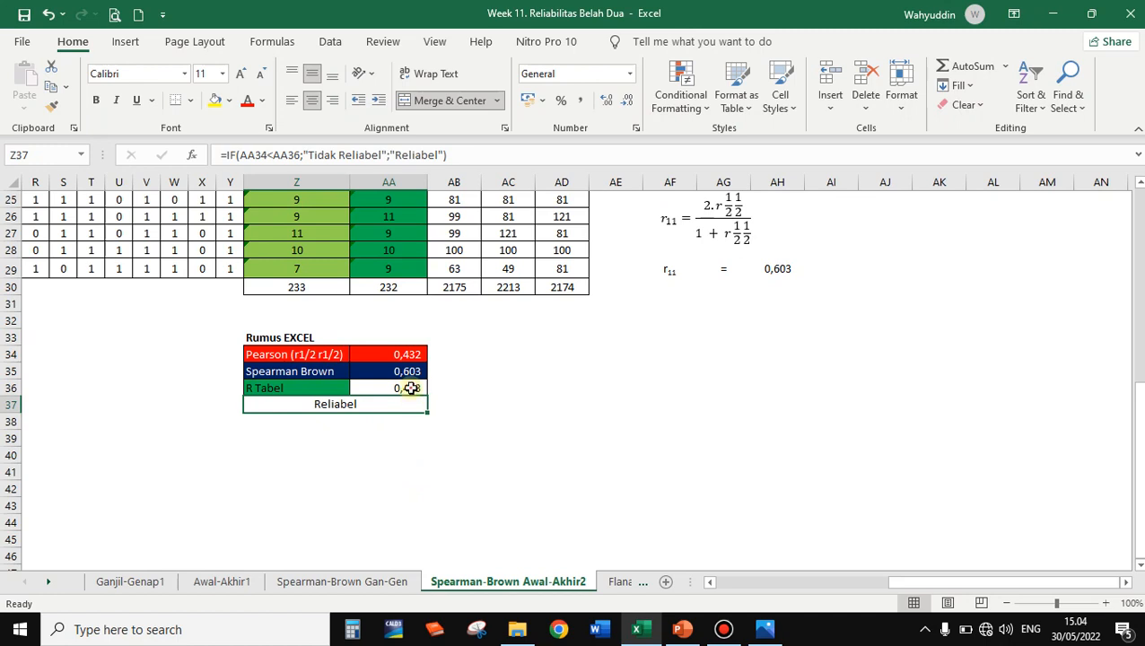
Copy the R Tabel value 0,423 from AA36 into AA36 on the Spearman-Brown Gan-Gen sheet.
left_click(410, 388)
key("ctrl+c")
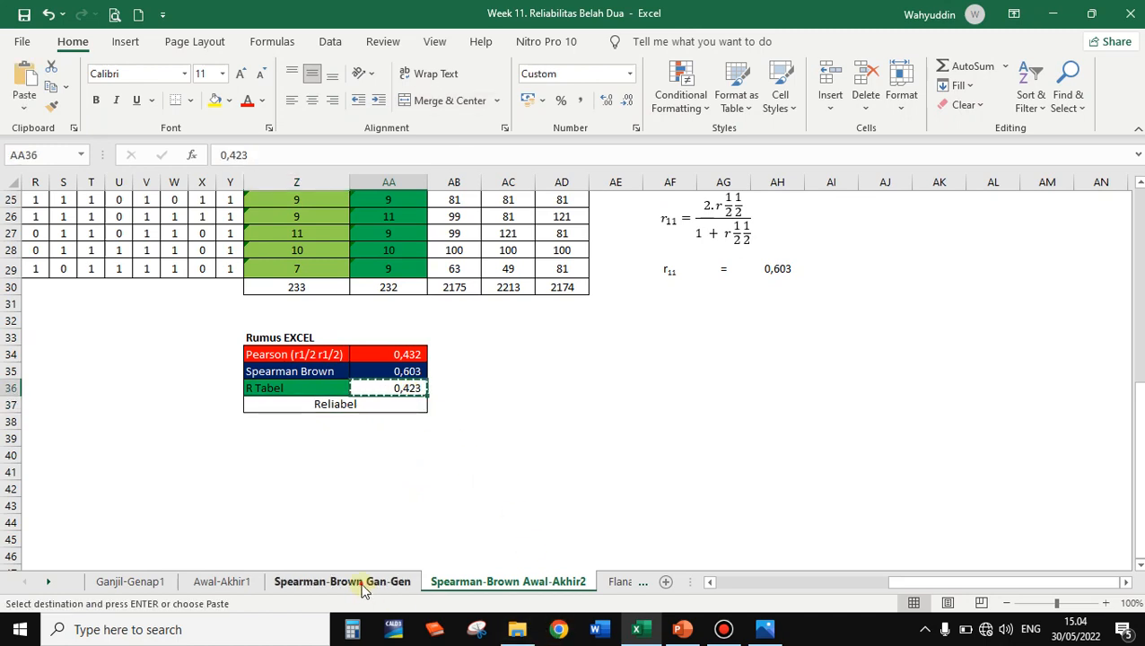
left_click(365, 581)
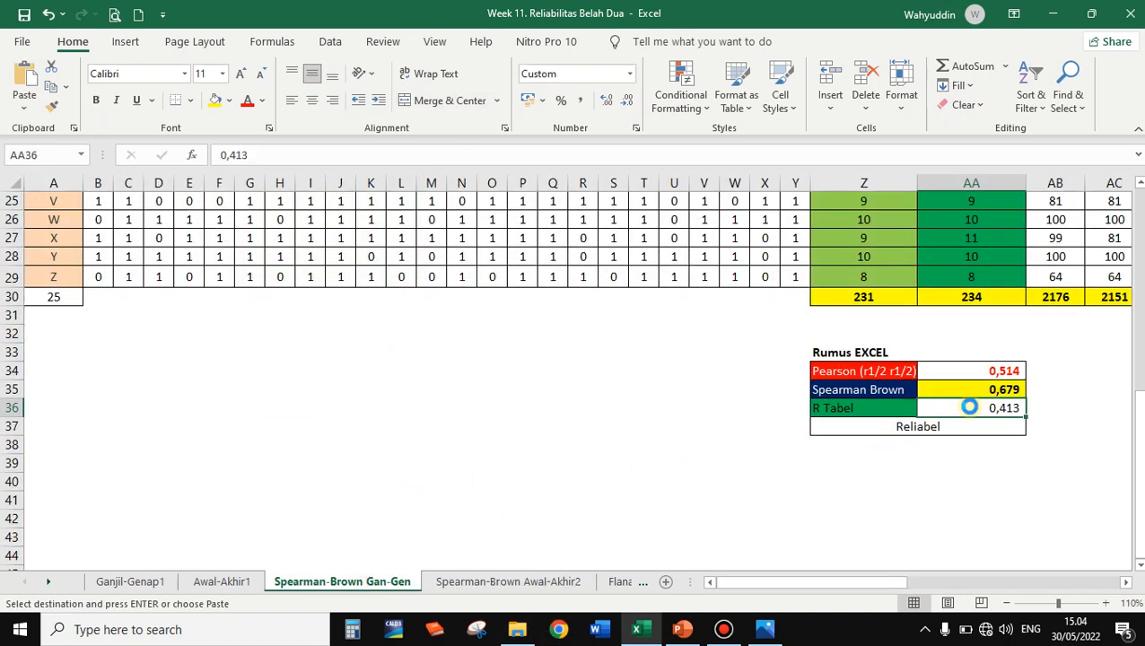
key("ctrl+v")
left_click(962, 458)
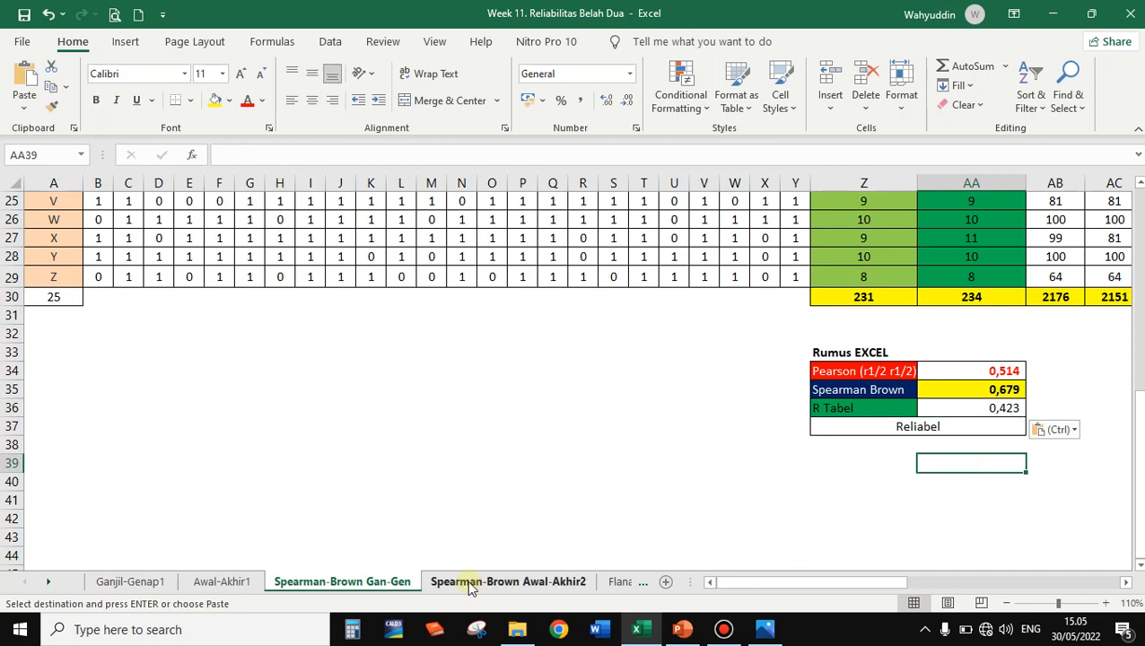
Return to the Spearman-Brown Awal-Akhir2 sheet and review the score table, its totals and the manual calculations.
left_click(469, 581)
scroll(547, 498, "up", 8)
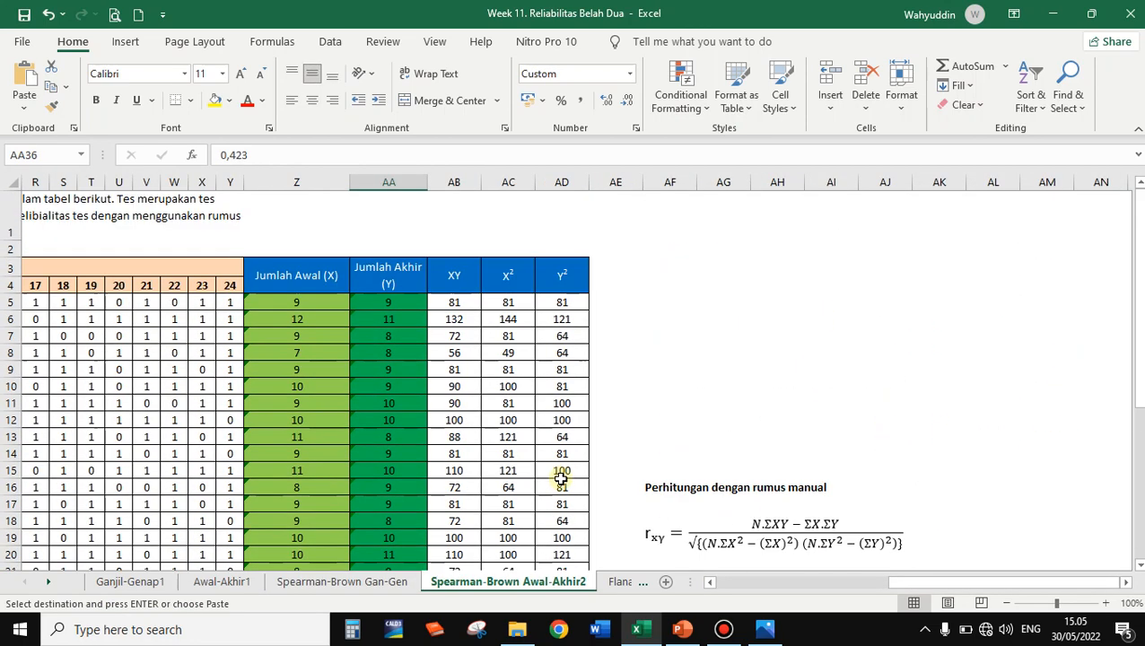
key("Escape")
scroll(429, 429, "down", 8)
scroll(669, 494, "up", 4)
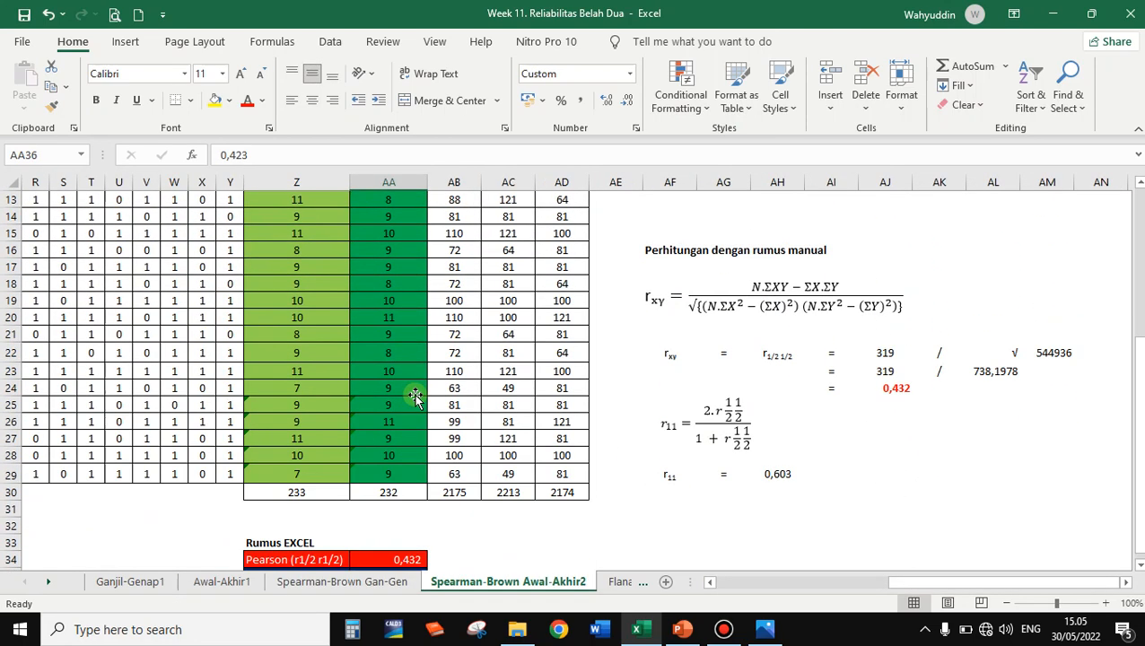
scroll(418, 386, "up", 4)
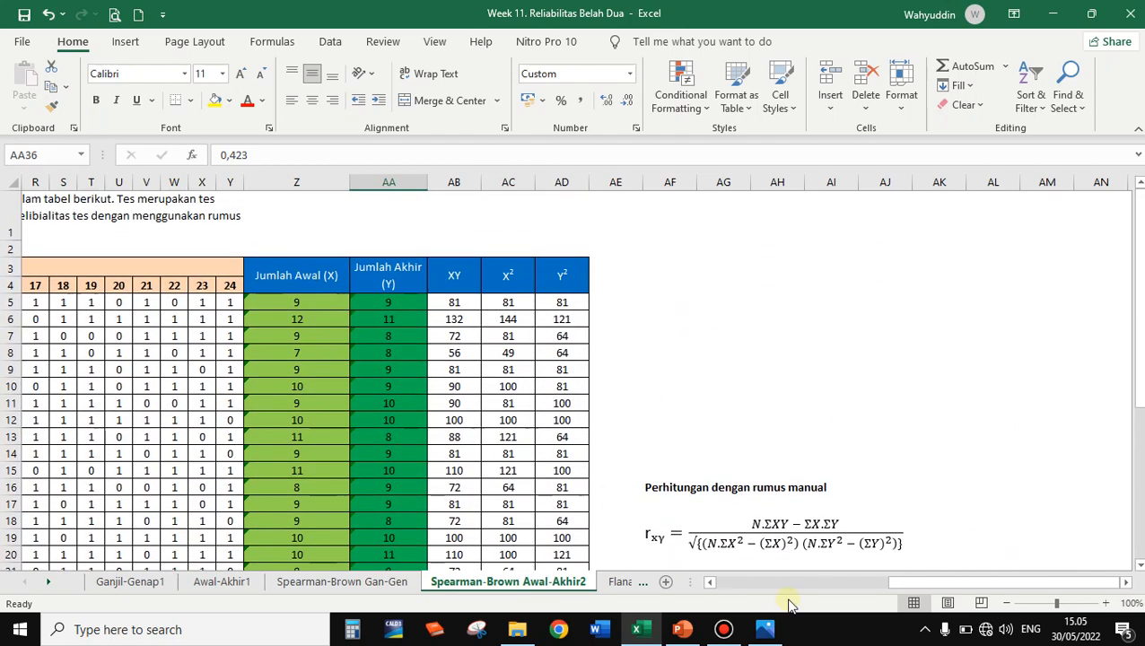
scroll(832, 578, "left", 6)
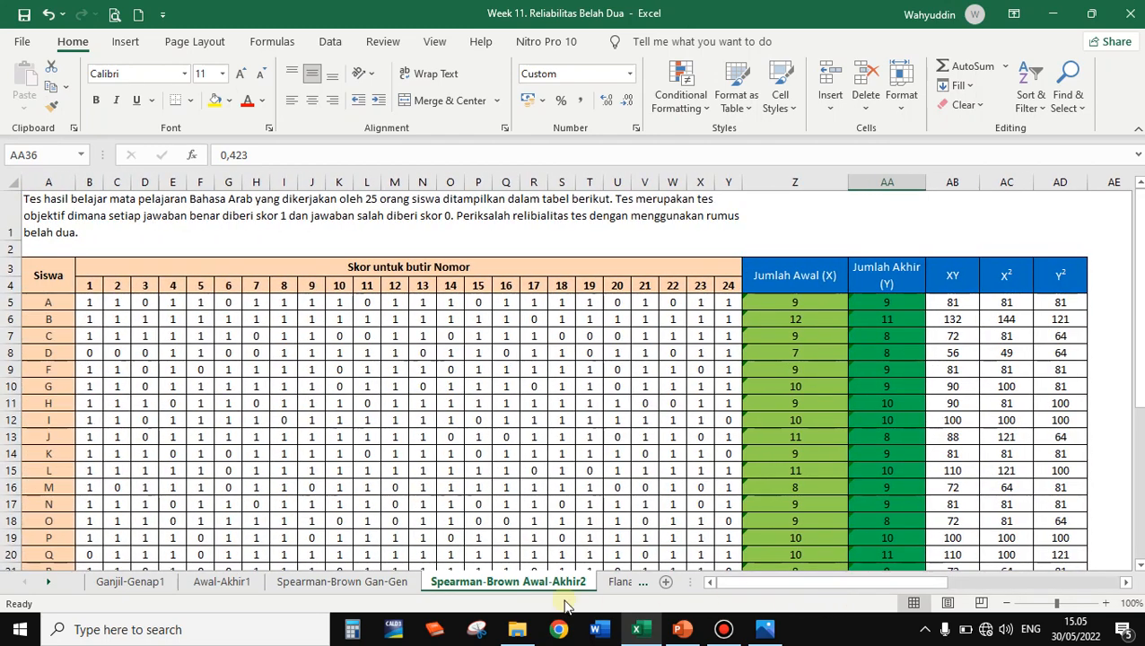
Switch to PowerPoint and present slide 7, Formula Flanagan, as a full-screen slide show.
left_click(682, 630)
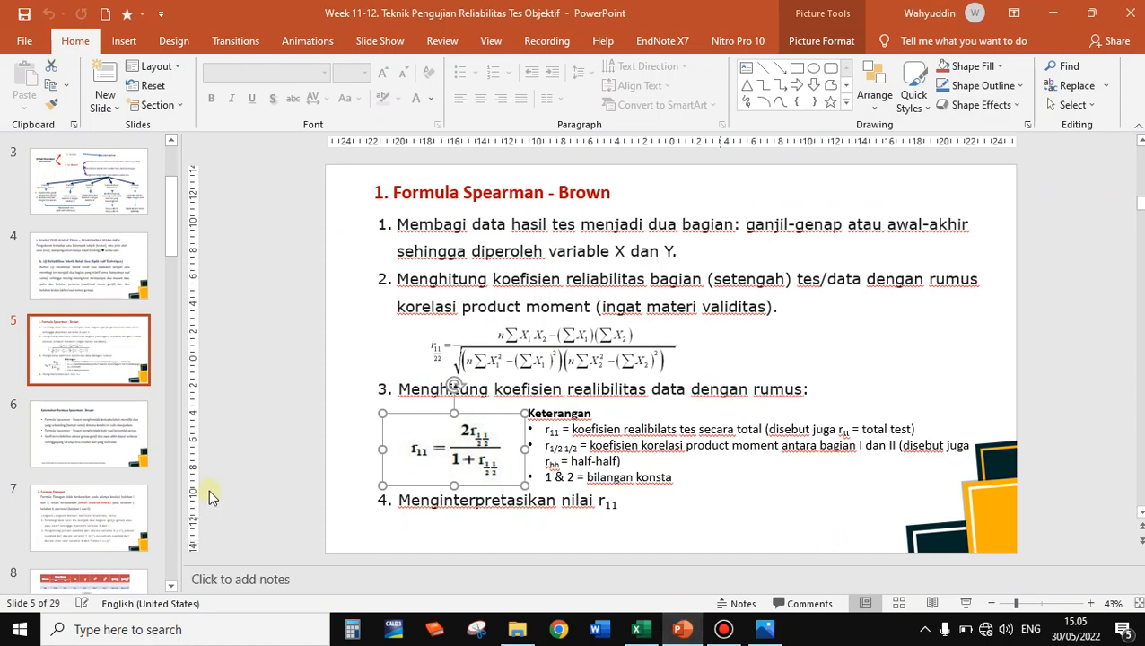
left_click(95, 507)
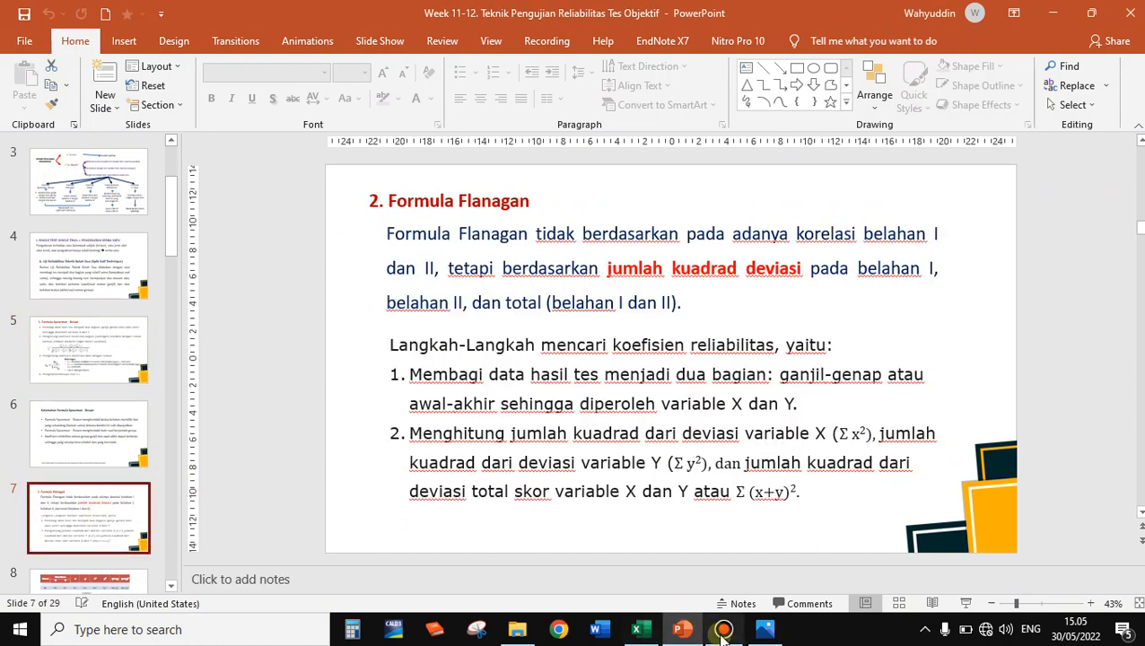
left_click(965, 603)
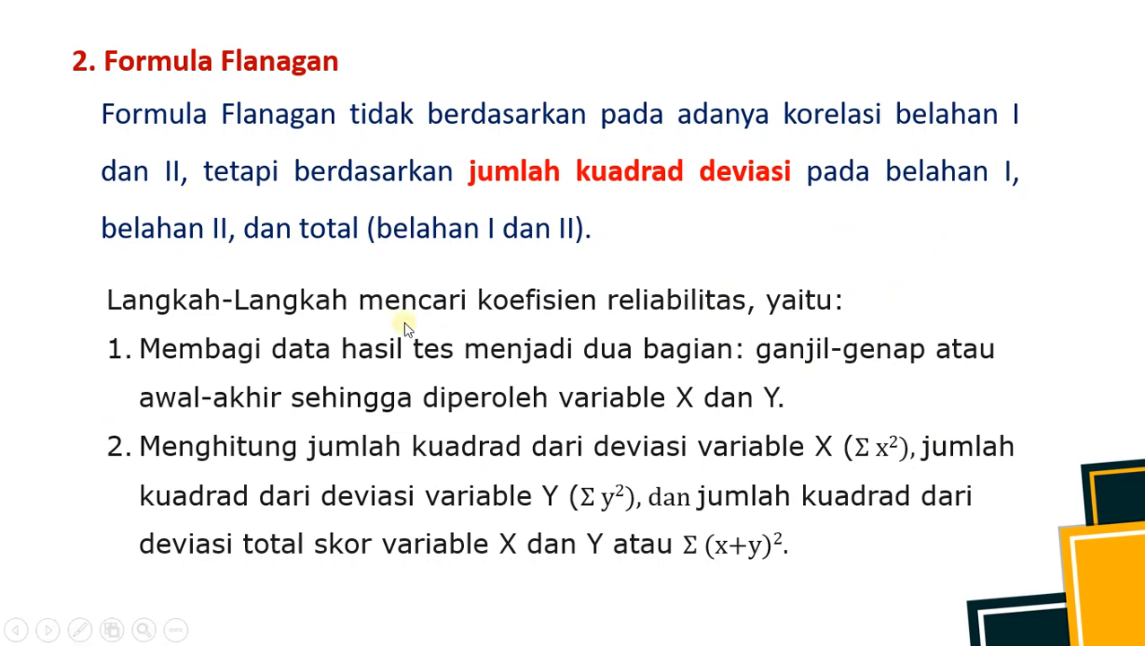
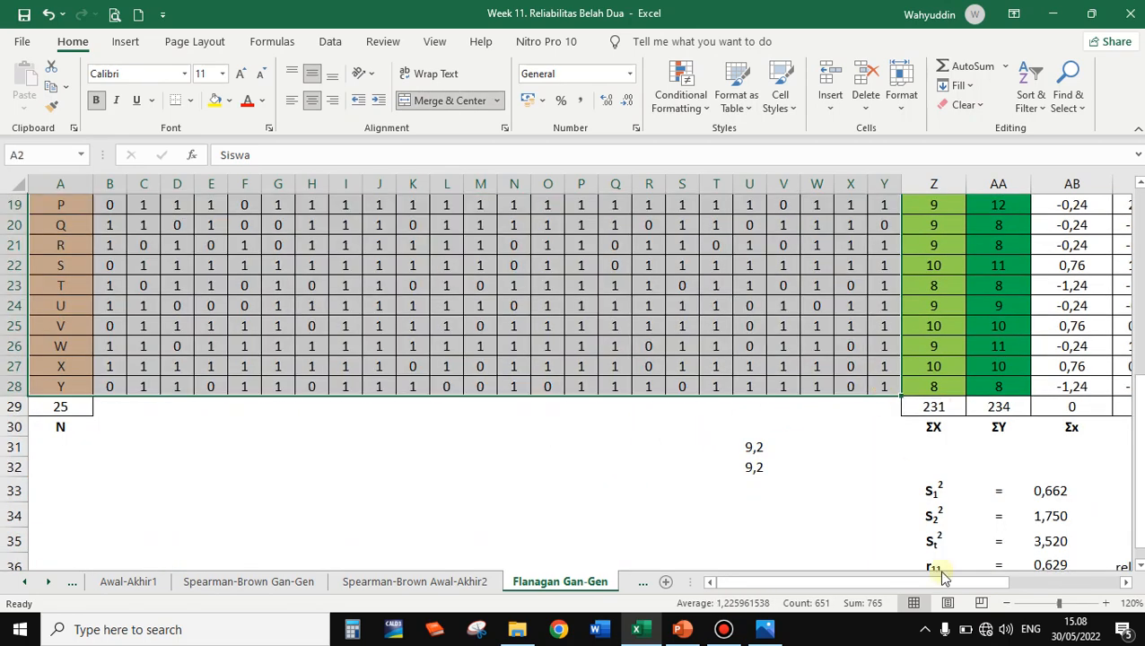
Examine the Jumlah Ganjil (X) and Jumlah Genap (Y) columns on the Flanagan Gan-Gen sheet, leaving their cells in place.
left_click(1010, 603)
left_click(1010, 603)
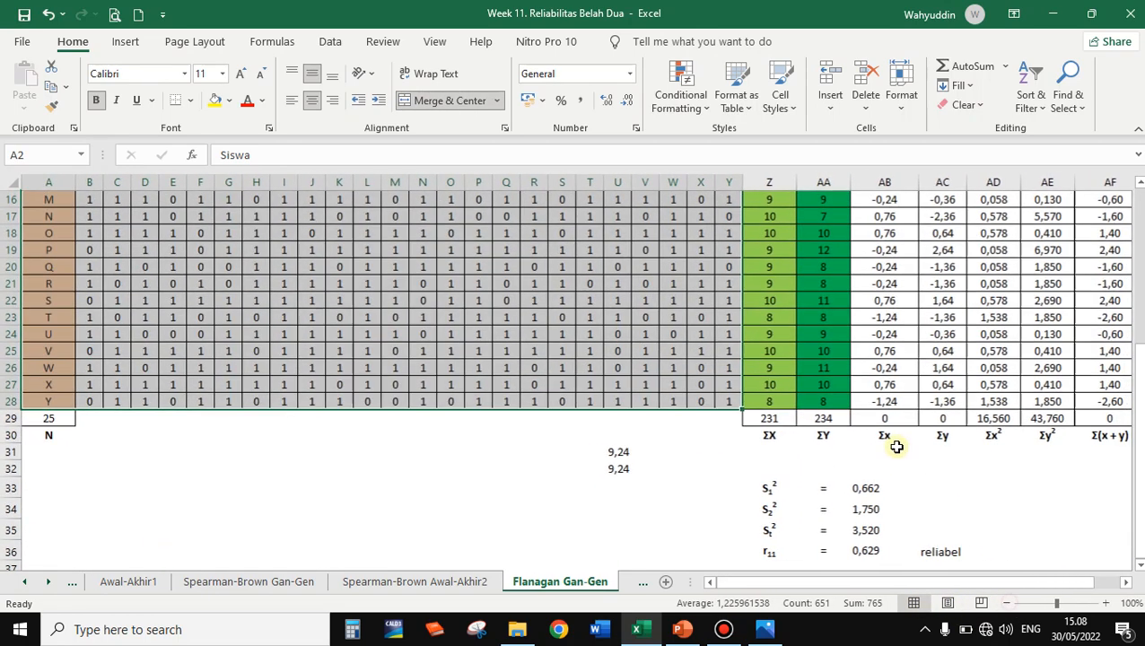
scroll(895, 443, "up", 6)
left_click(777, 251)
left_click_drag(777, 251, 788, 290)
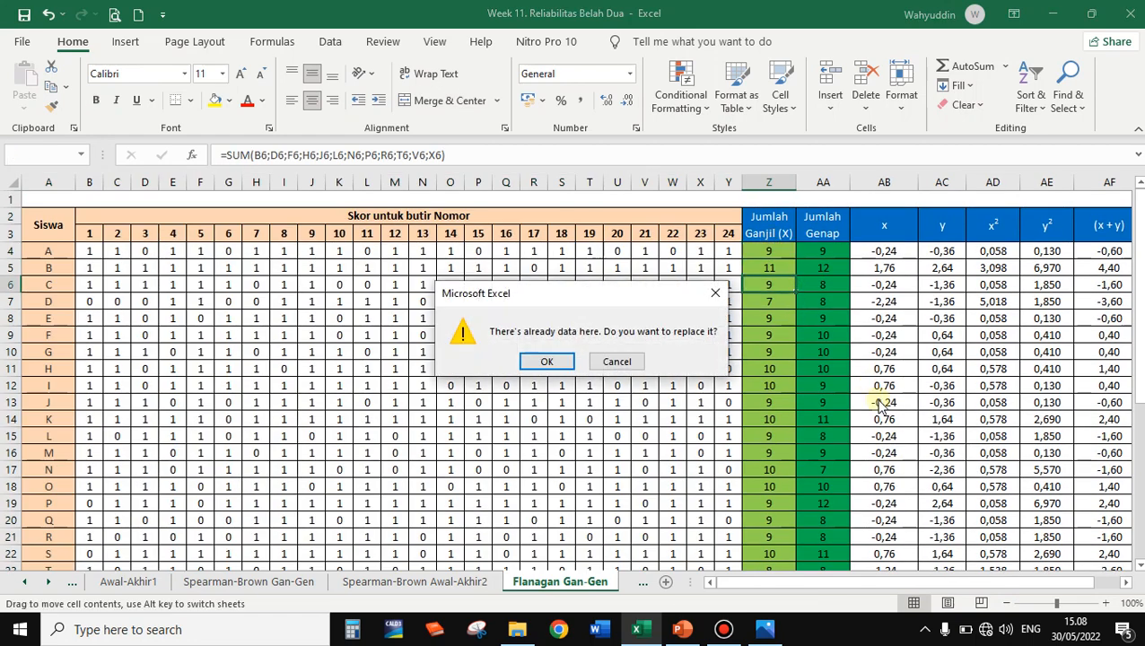
key("Escape")
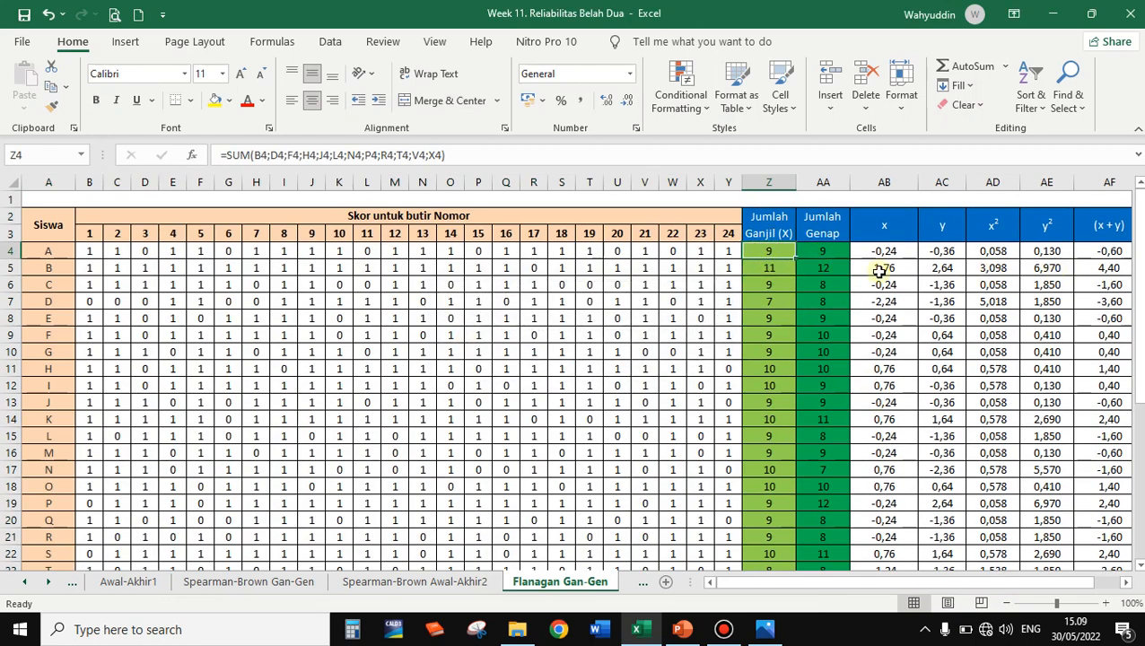
left_click_drag(763, 226, 824, 291)
scroll(811, 400, "down", 5)
scroll(810, 400, "up", 5)
left_click(826, 224)
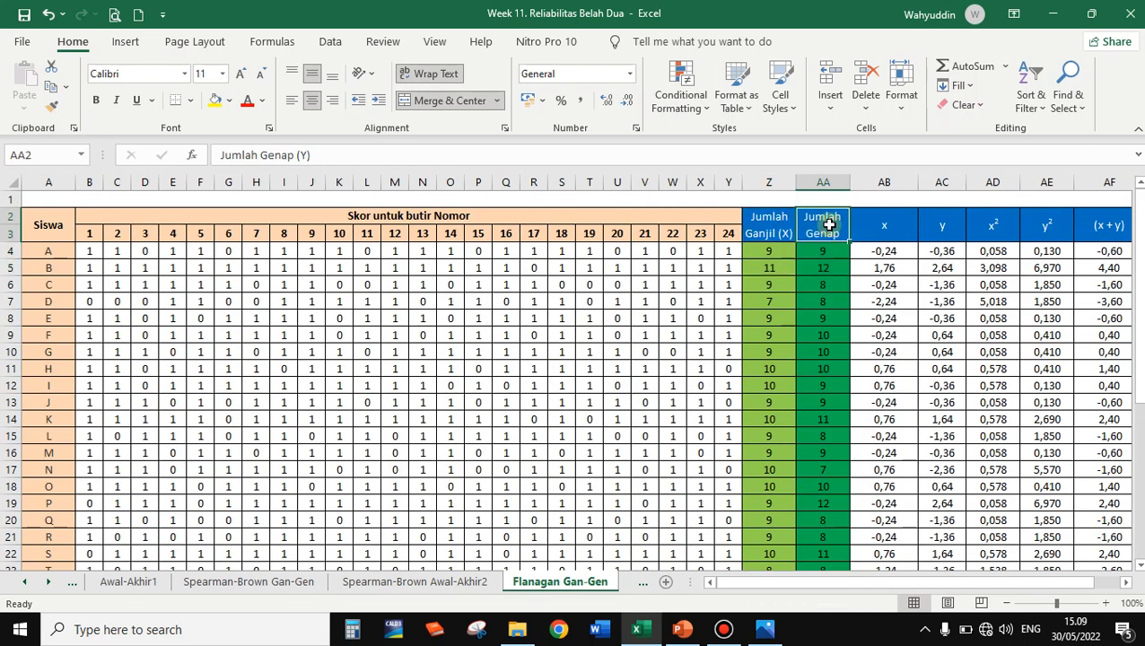
Inspect the x deviation column and the formula in AB4, leaving it as it is, and check the odd total in Z4.
left_click(880, 226)
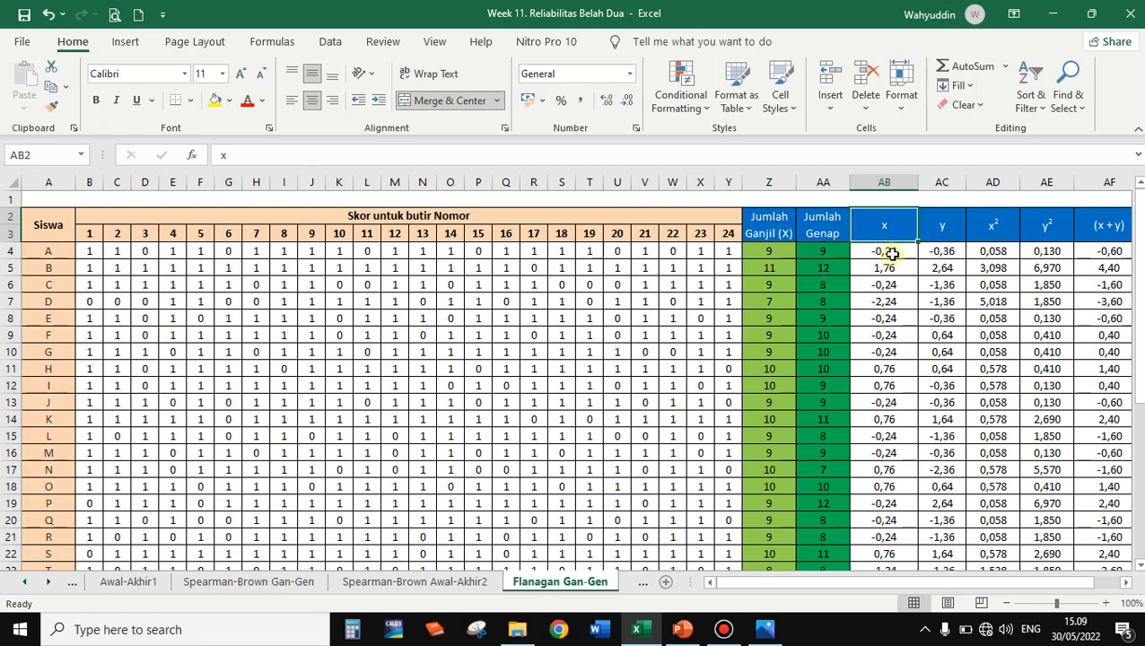
scroll(892, 256, "down", 2)
scroll(891, 256, "up", 2)
double_click(893, 254)
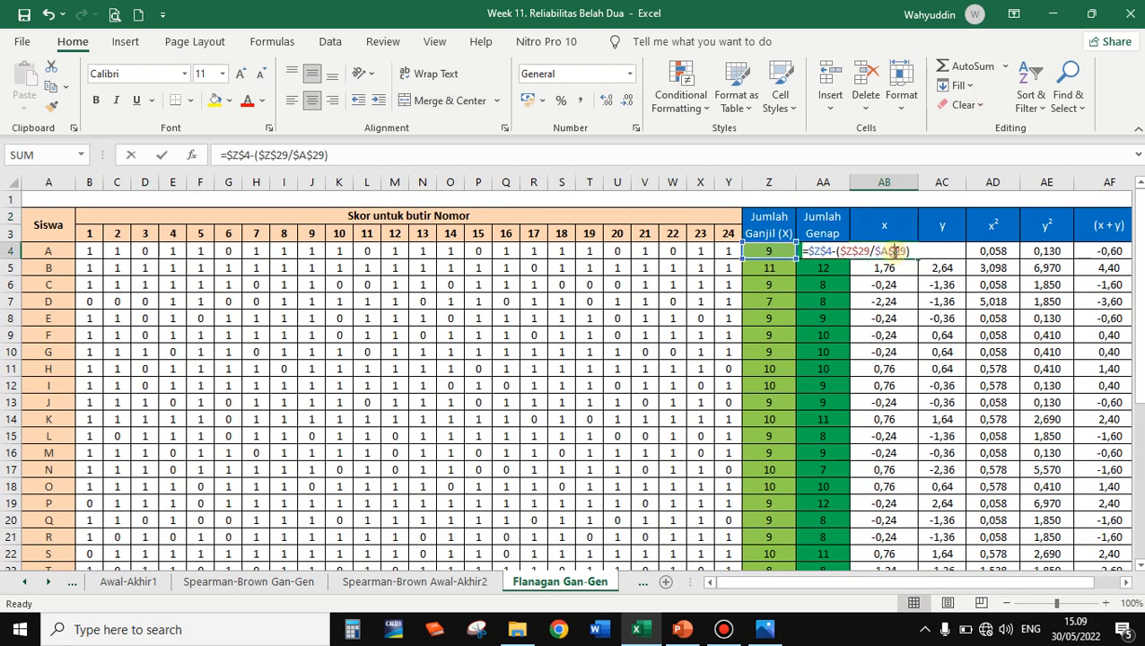
key("Escape")
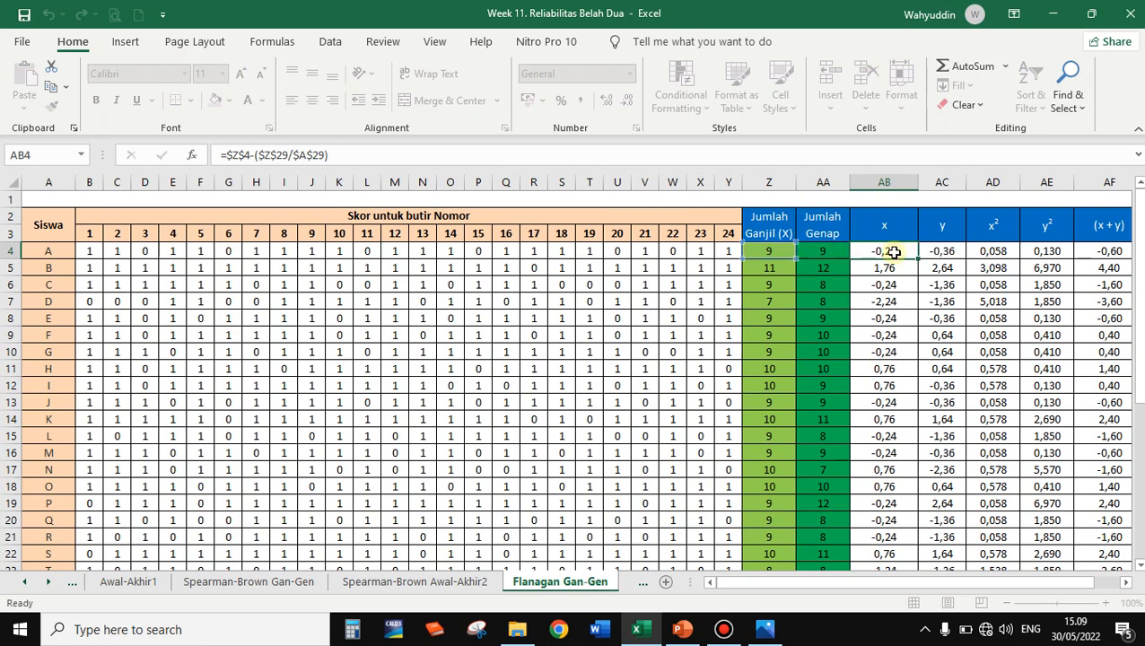
left_click(780, 252)
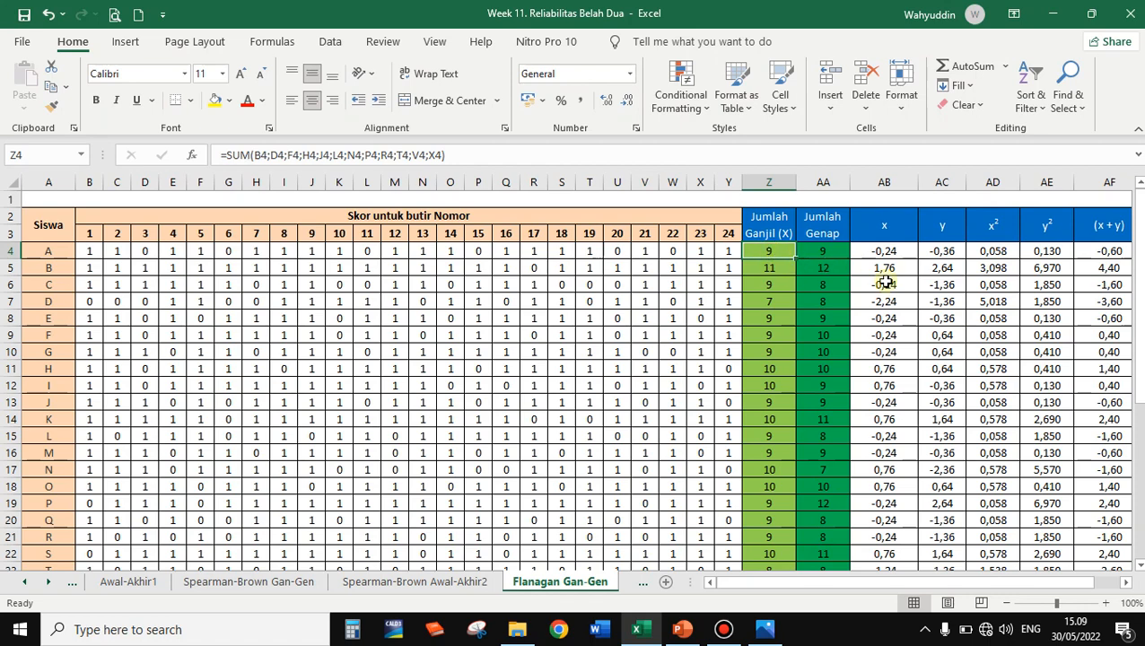
Calculate the mean of the odd-item totals in U31 with =Z29/A29, replacing the AVERAGE formula.
scroll(801, 350, "down", 5)
left_click(771, 457)
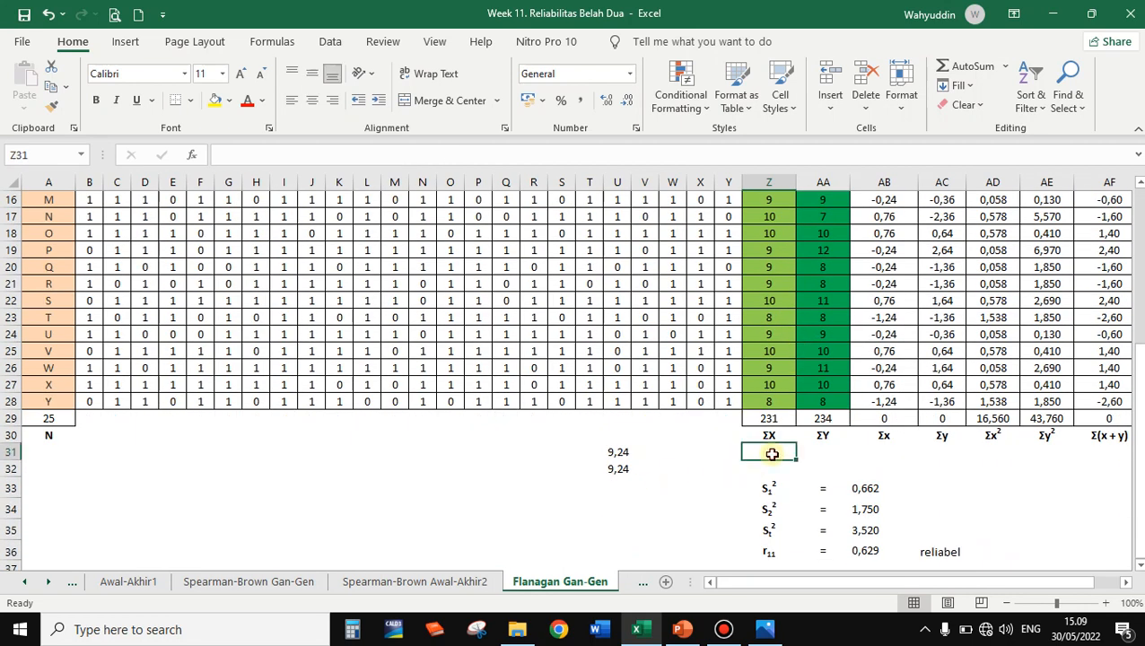
left_click(620, 453)
scroll(631, 459, "up", 1)
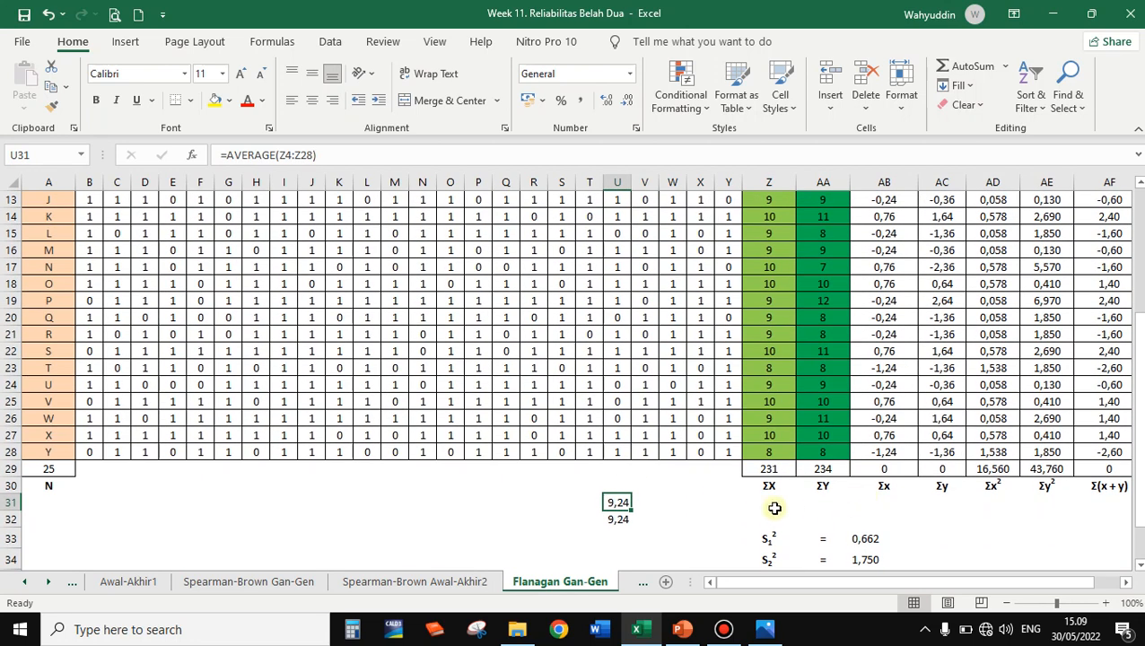
left_click(771, 500)
left_click(614, 502)
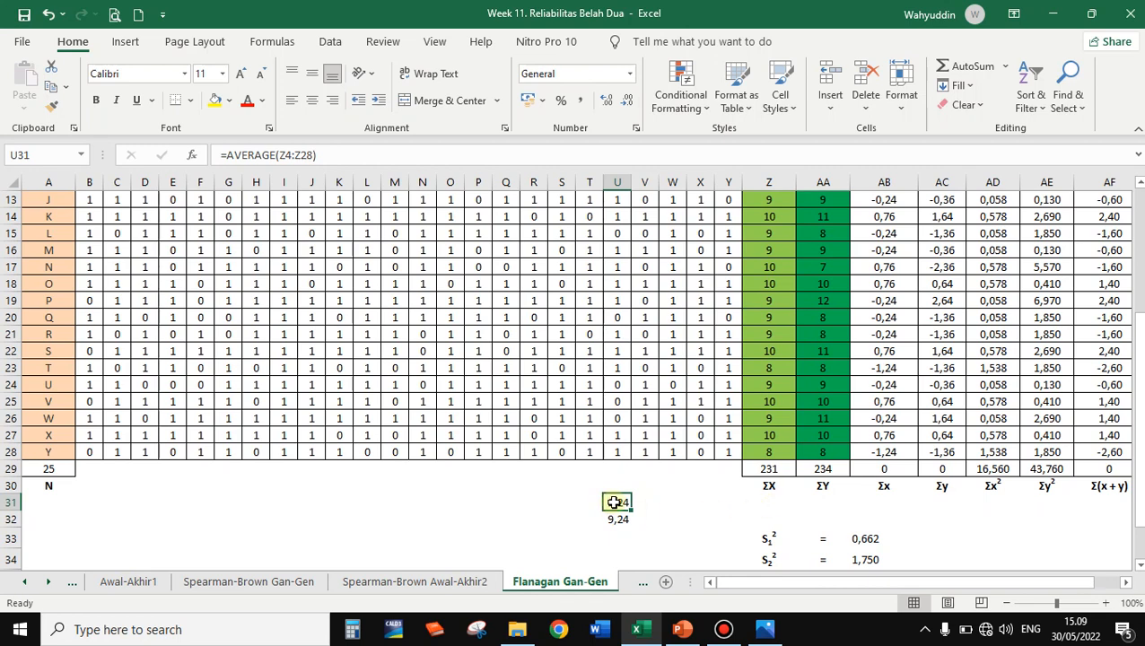
type("=")
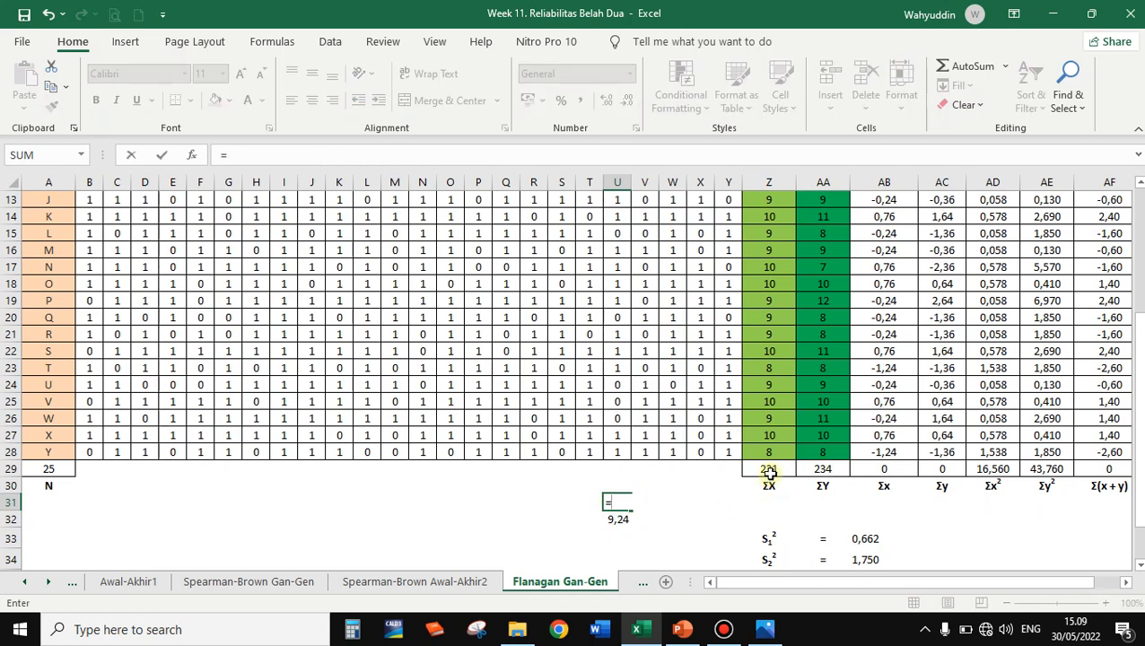
left_click(770, 470)
type("/")
left_click(52, 468)
key("Return")
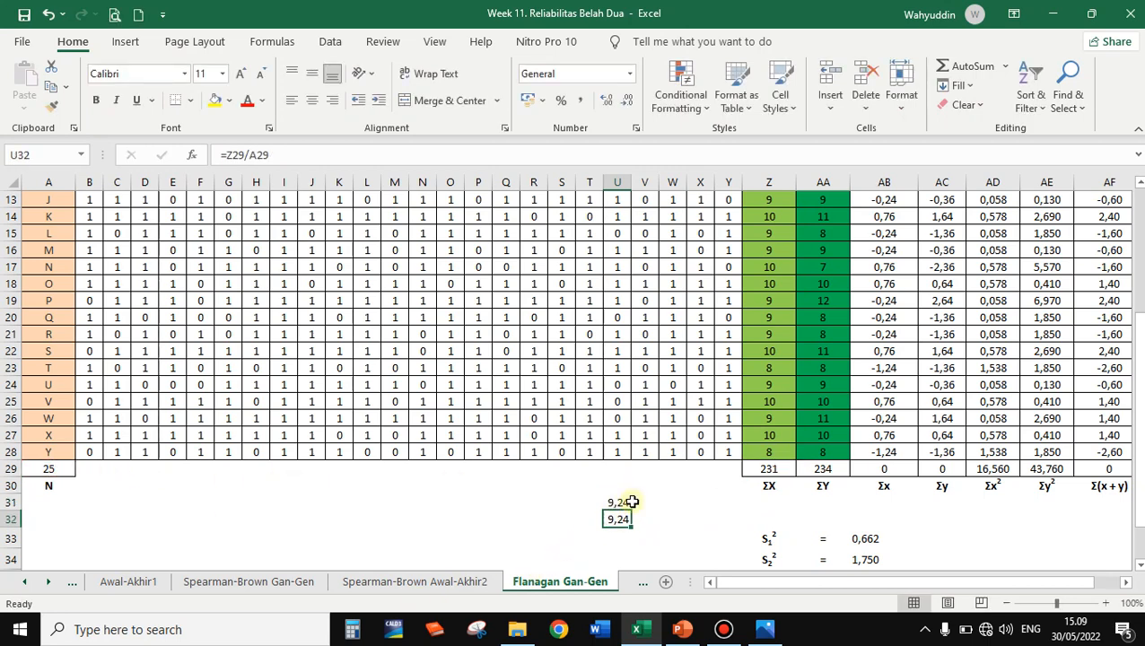
Calculate student A's x deviation in AB4 with =Z4-U31.
scroll(744, 485, "up", 4)
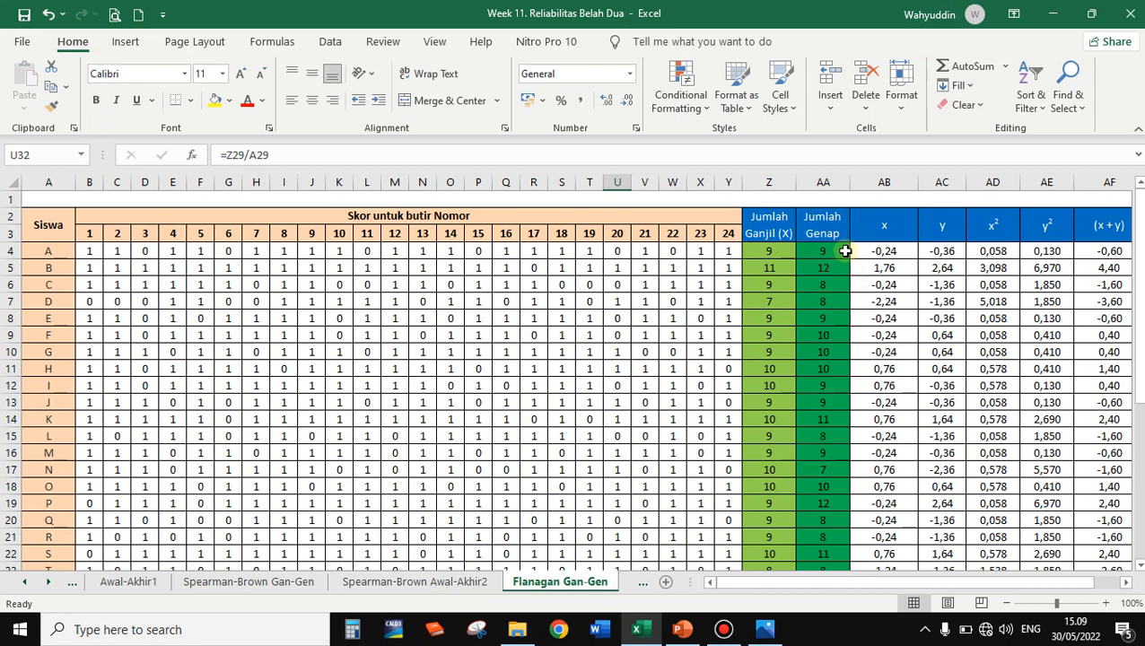
left_click(882, 250)
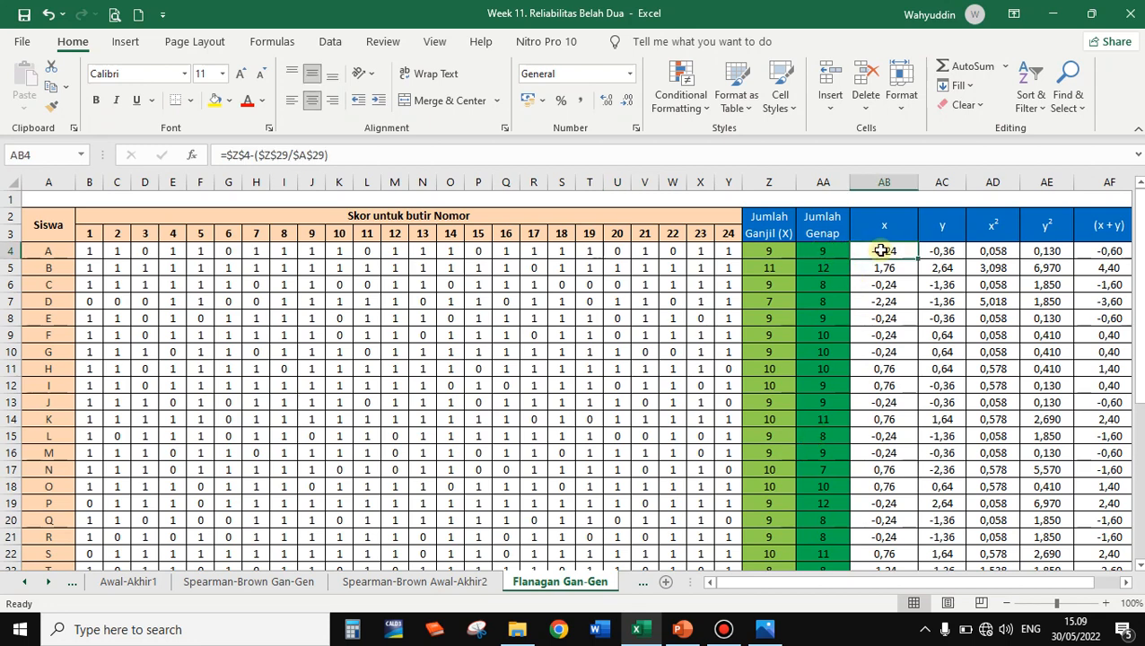
type("=")
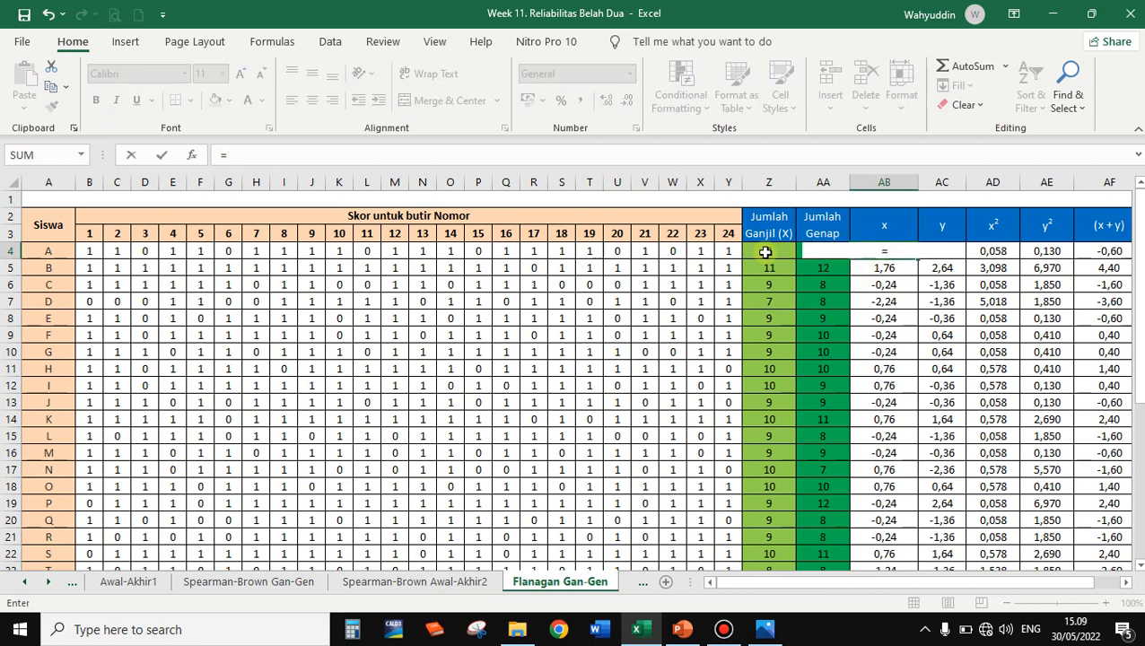
left_click(766, 252)
type("-")
scroll(749, 434, "down", 4)
left_click(616, 501)
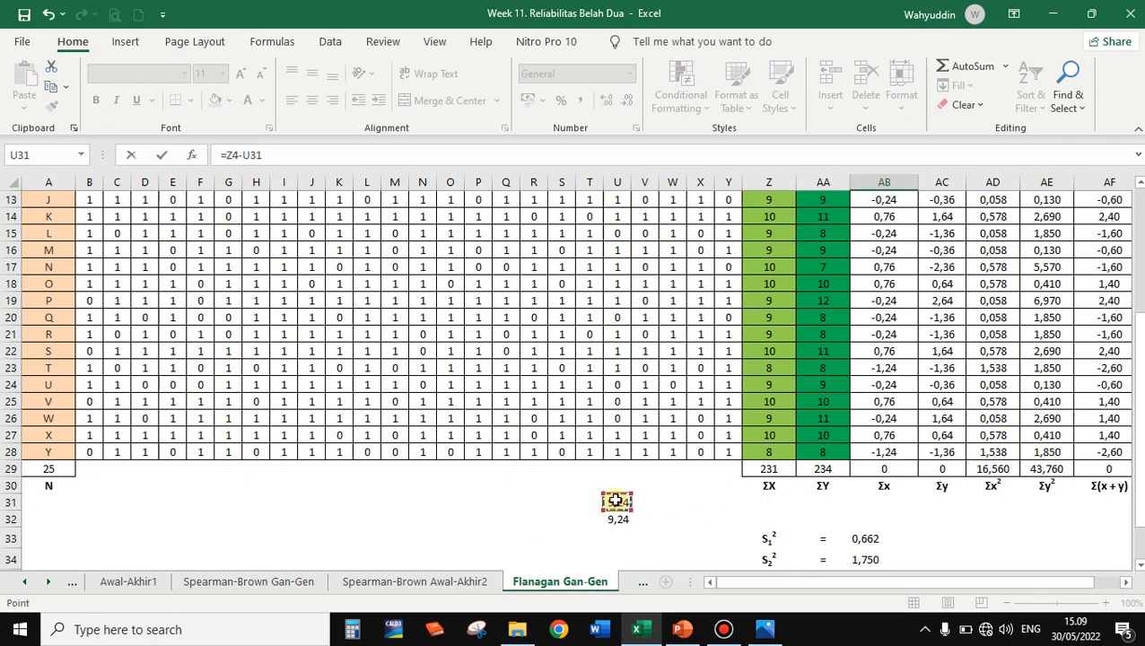
key("Return")
scroll(912, 304, "up", 1)
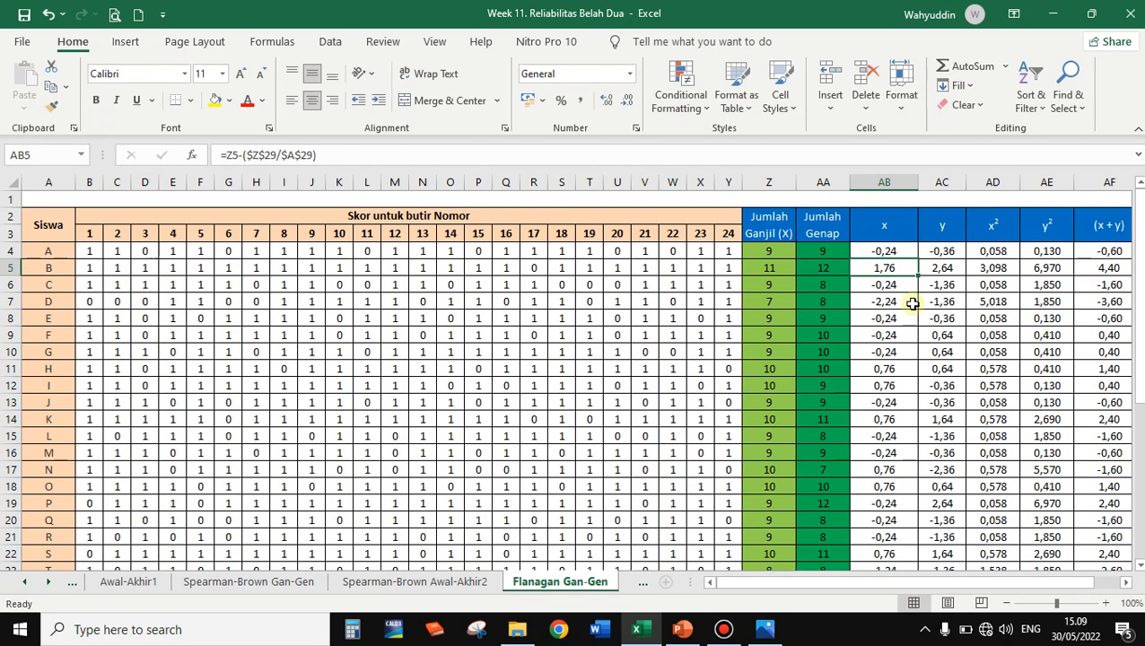
Make the mean reference absolute in AB4 as =Z4-$U$31 and fill the formula down the x column to AB28.
double_click(879, 251)
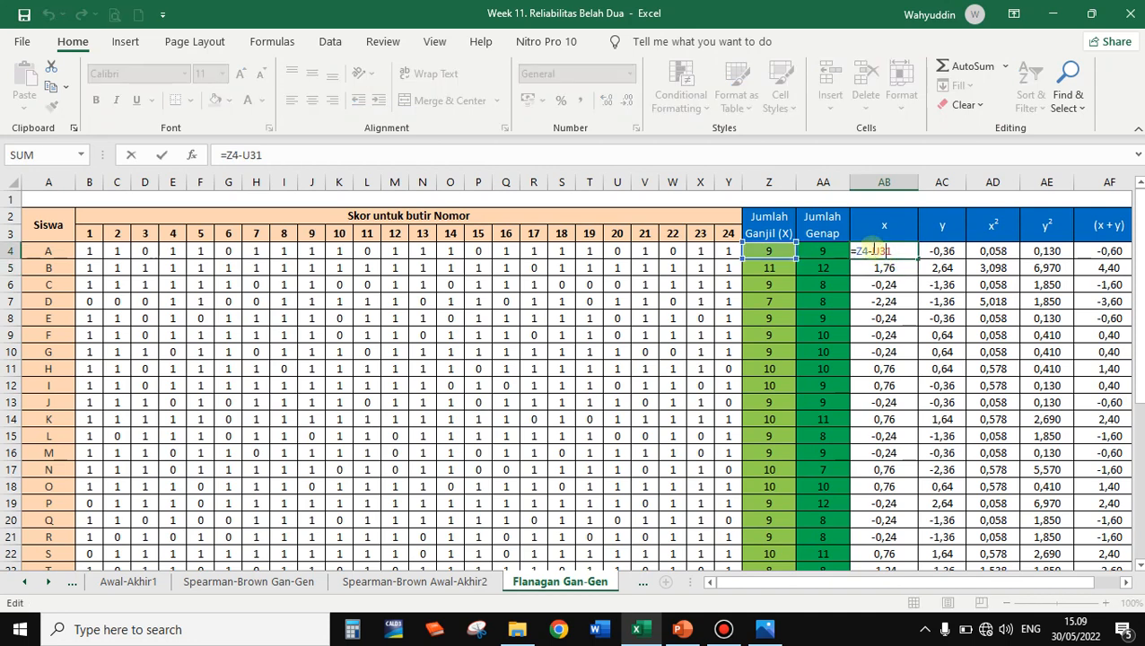
key("F4")
key("Return")
left_click(907, 253)
left_click_drag(919, 258, 923, 475)
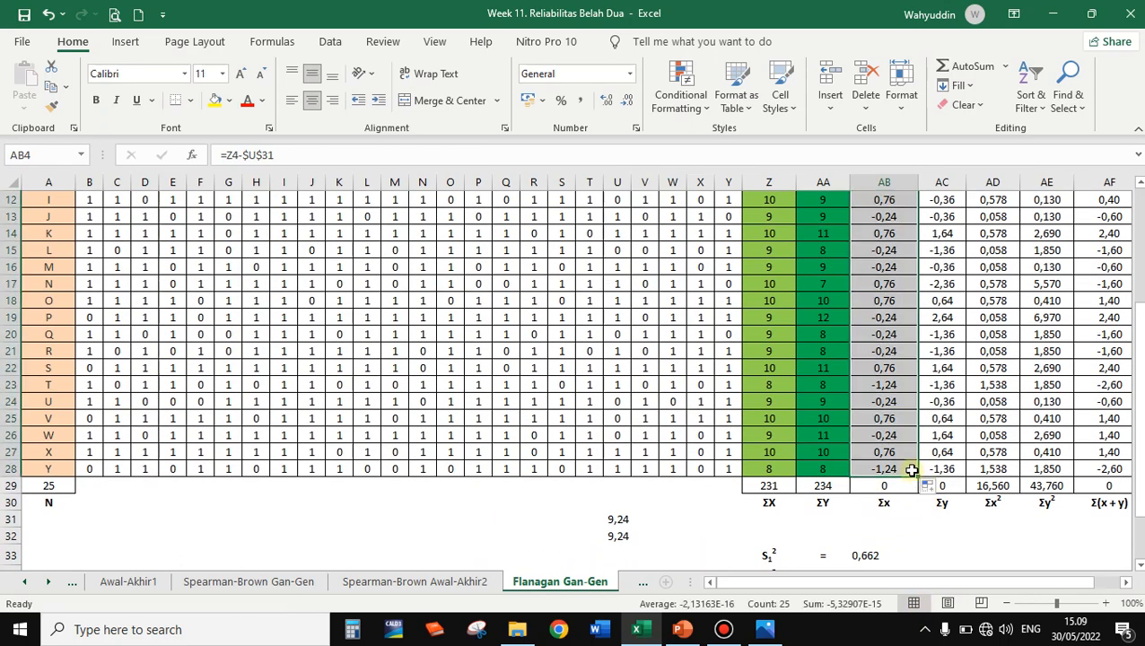
Total the x deviations in AB29 with =SUM(AB4:AB28).
left_click(890, 485)
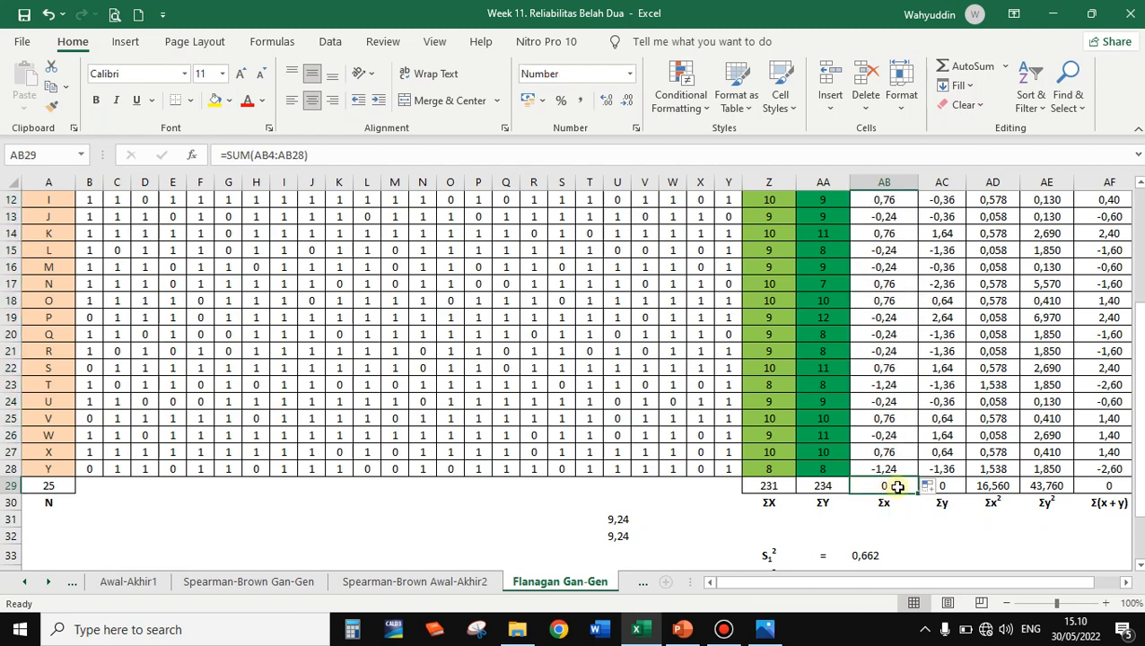
left_click(965, 66)
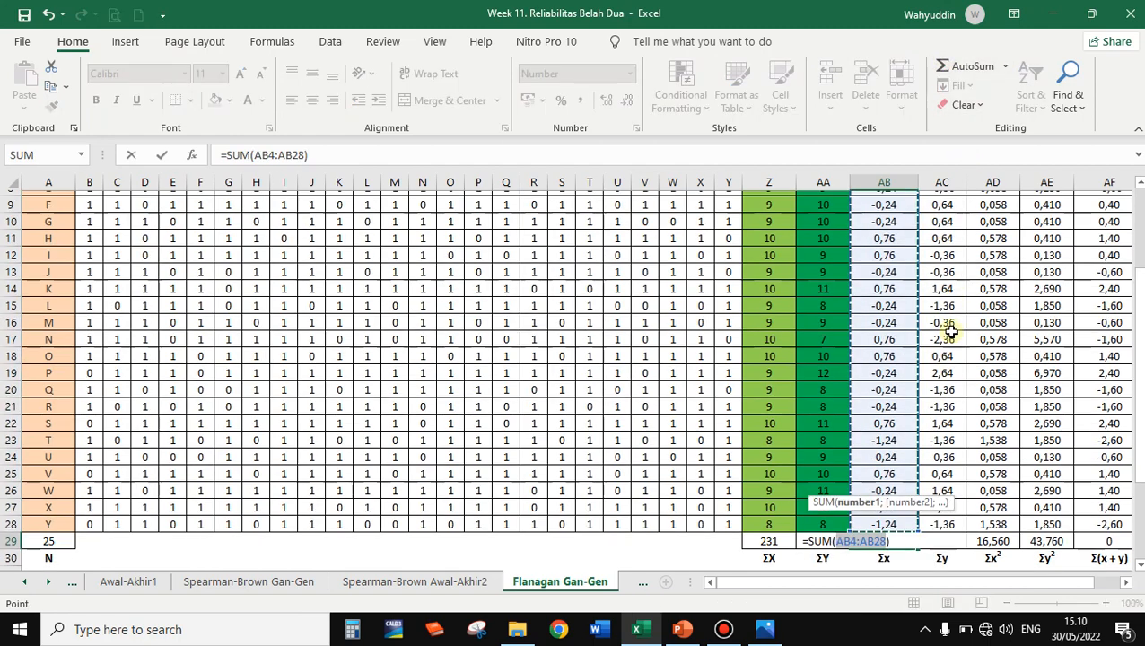
scroll(950, 334, "down", 3)
key("Return")
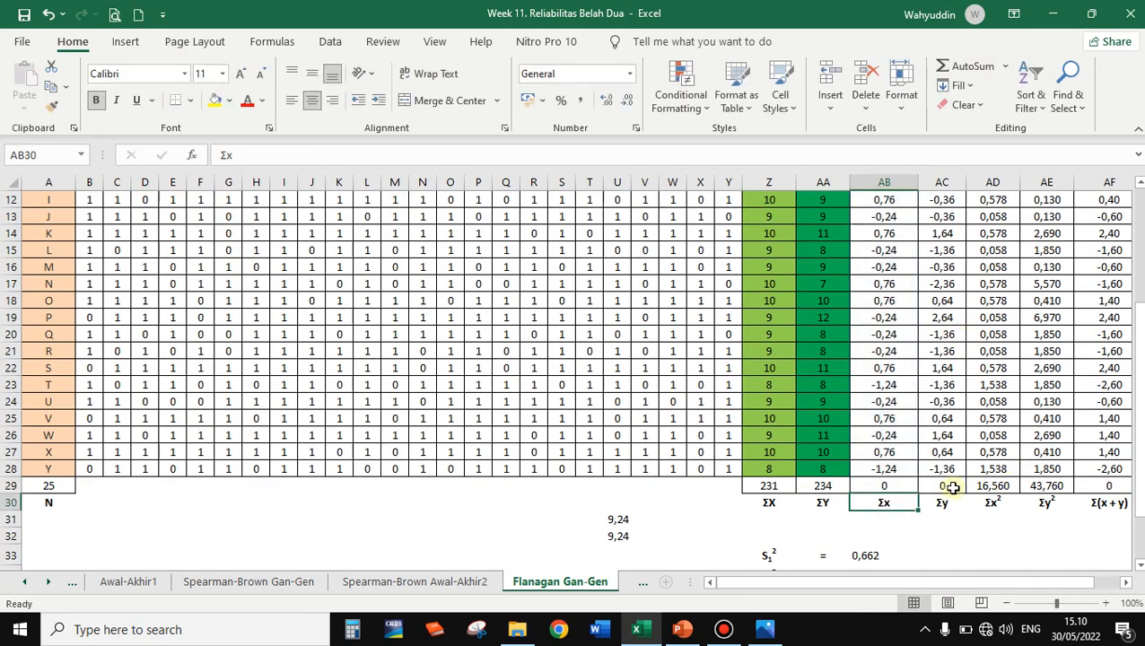
left_click(950, 486)
scroll(948, 440, "up", 4)
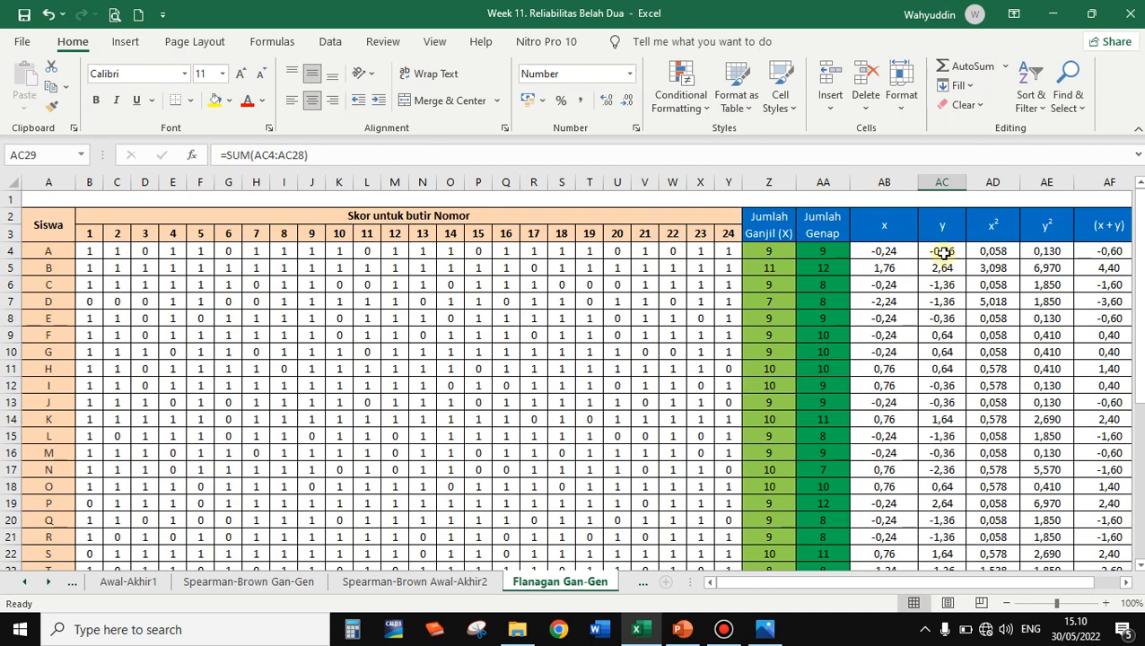
left_click(945, 255)
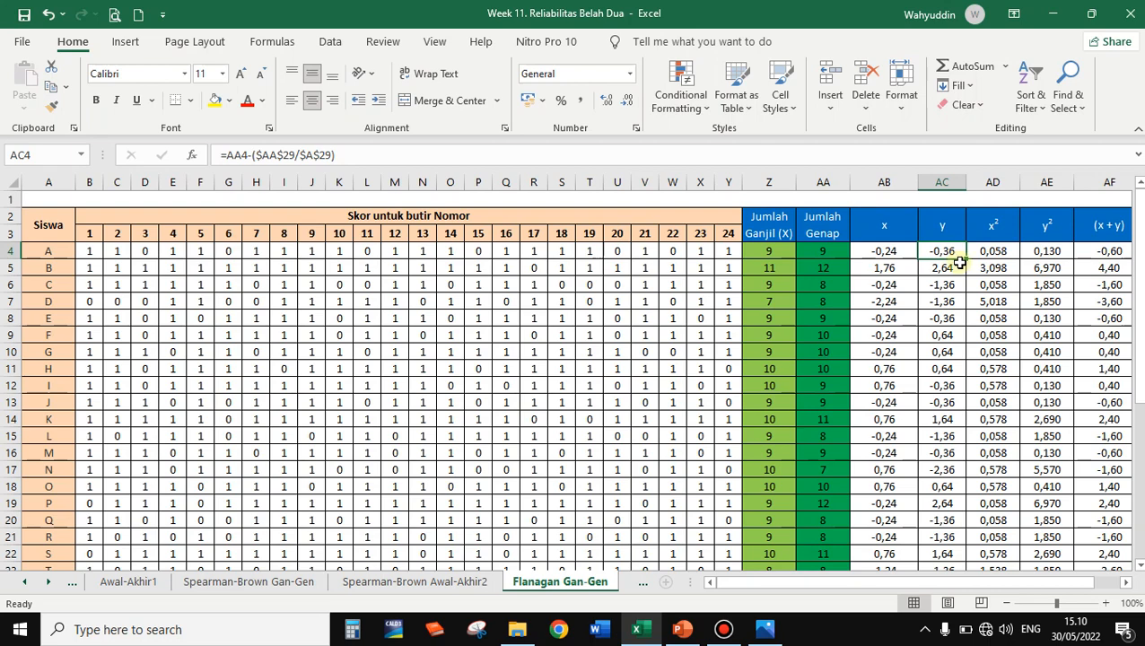
type("=")
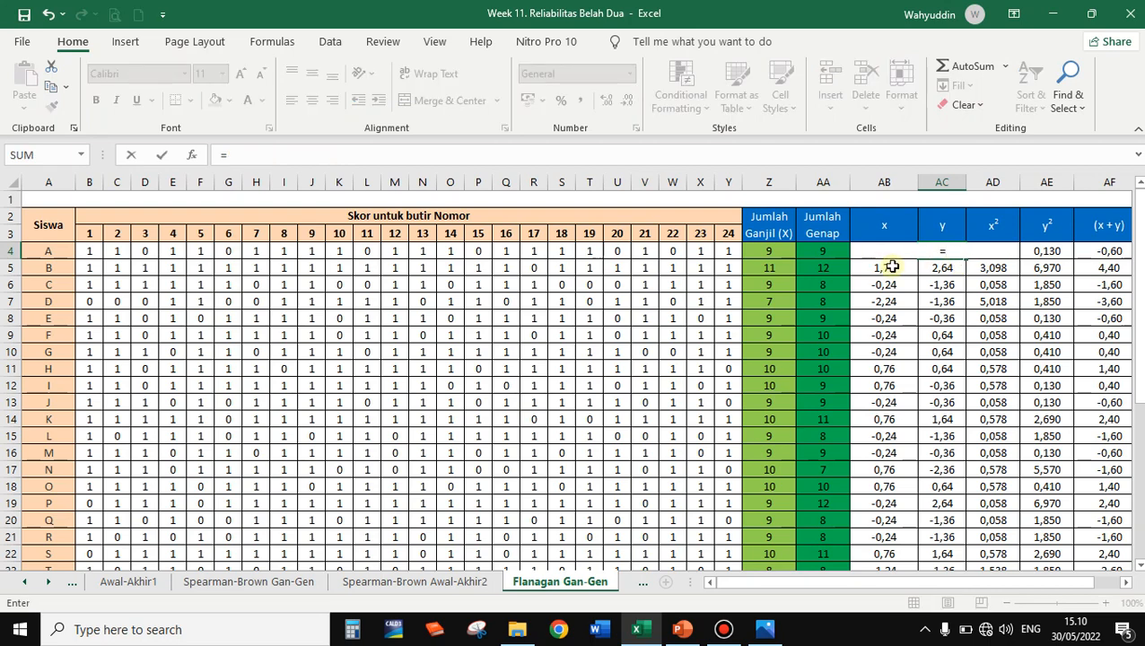
key("Escape")
Calculate the mean of the even-item totals in U32 with =AA29/A29, replacing the existing formula.
left_click(825, 264)
left_click(827, 252)
scroll(831, 359, "down", 4)
left_click(619, 520)
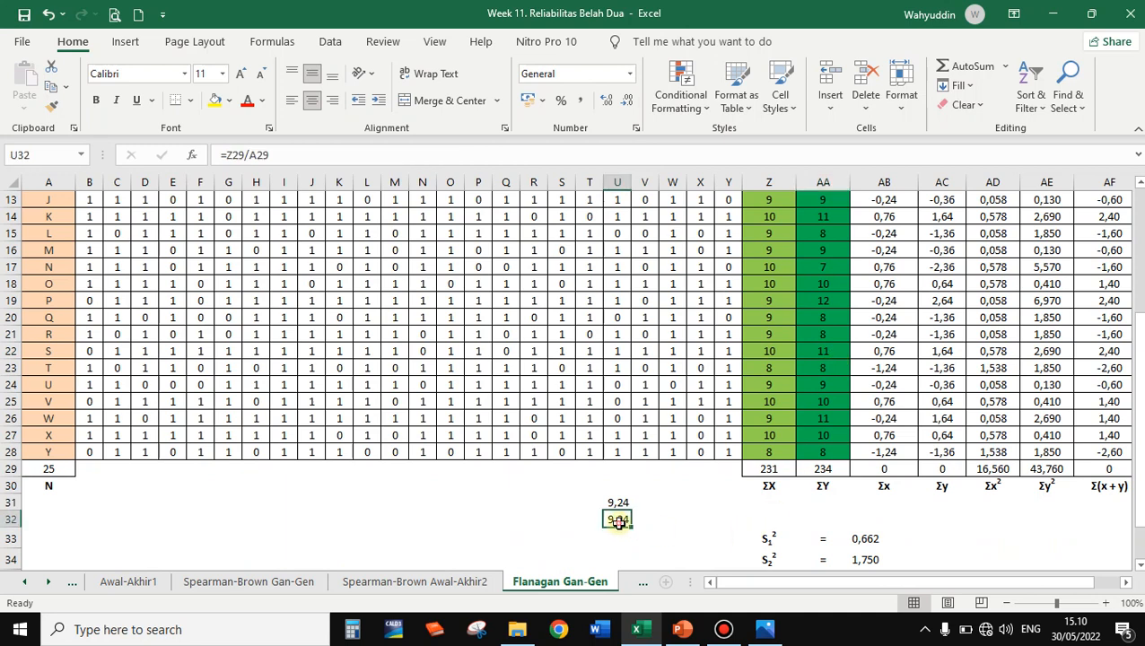
key("Delete")
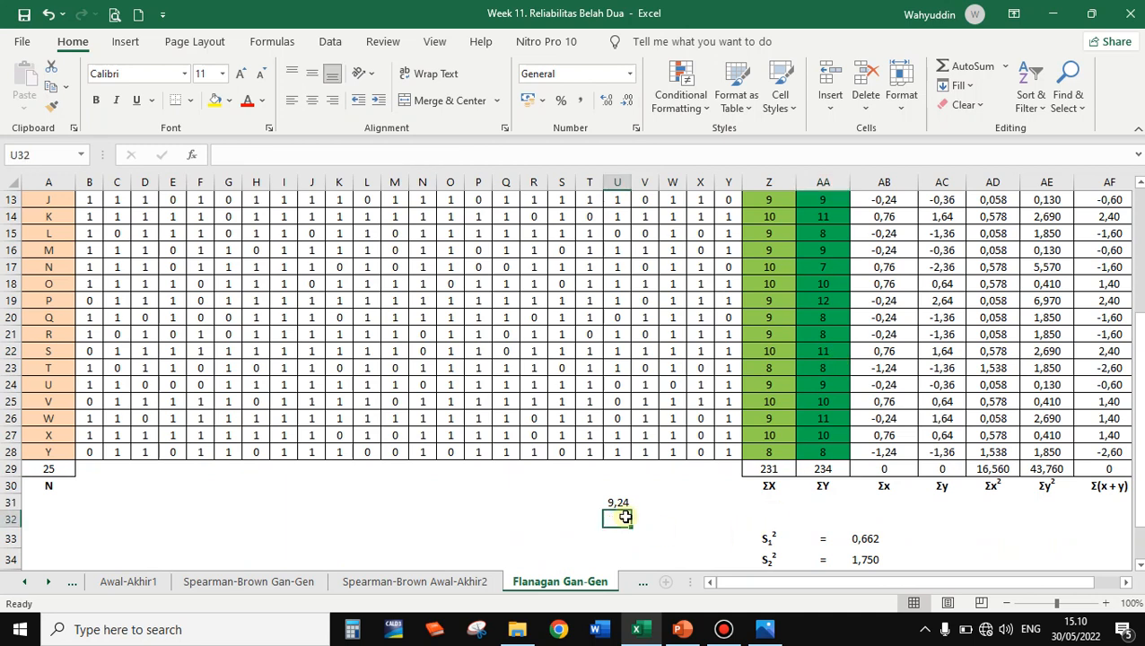
type("=")
left_click(822, 469)
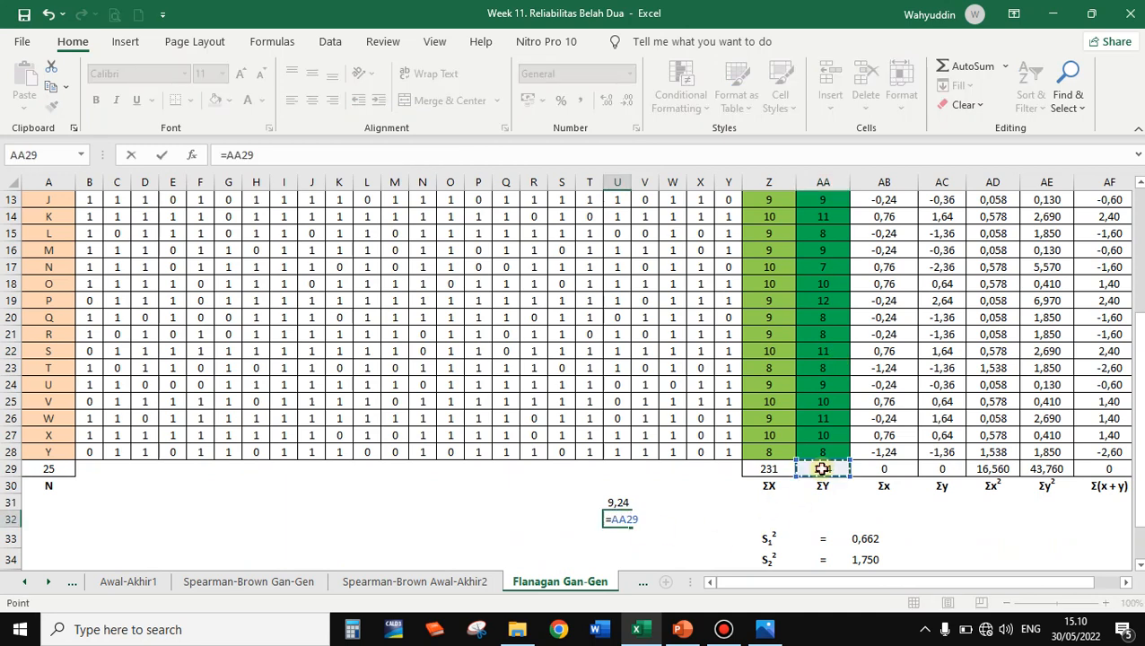
type("/")
left_click(54, 471)
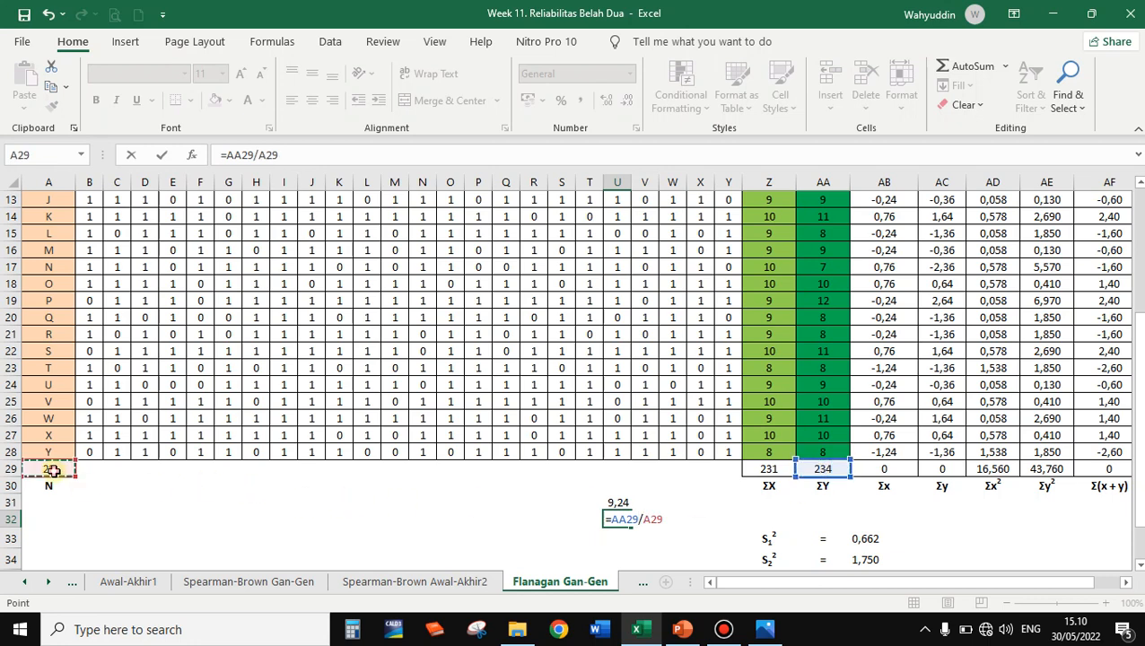
key("Return")
left_click(617, 520)
Calculate student A's y deviation in AC4 with =AA4-U32.
scroll(805, 480, "up", 4)
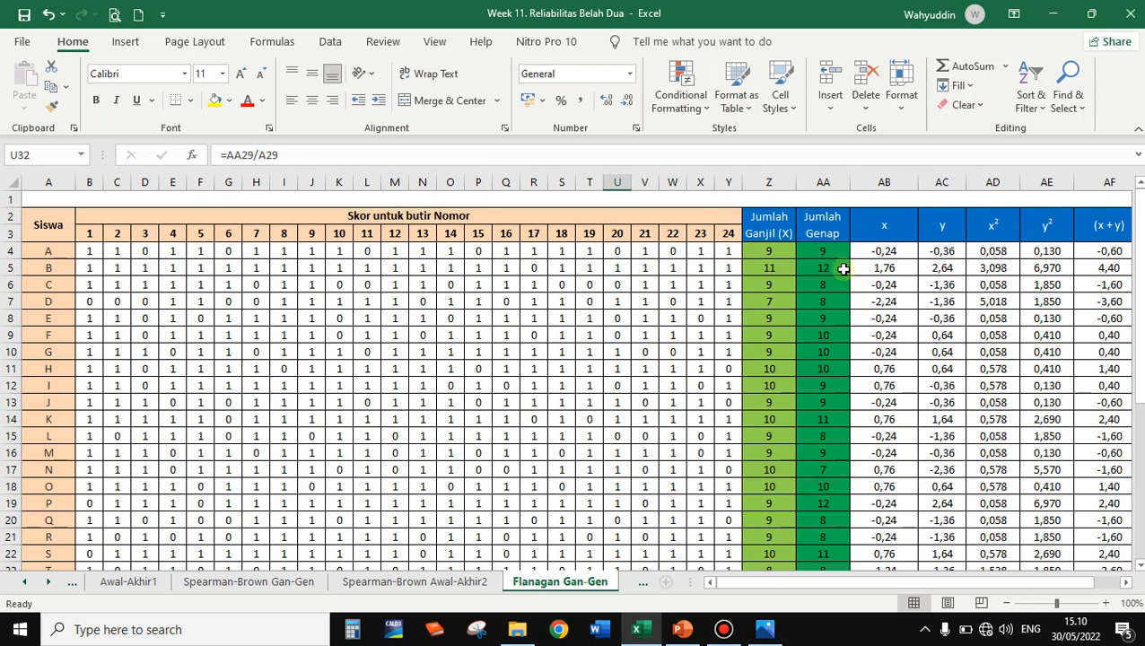
left_click(903, 250)
left_click(935, 250)
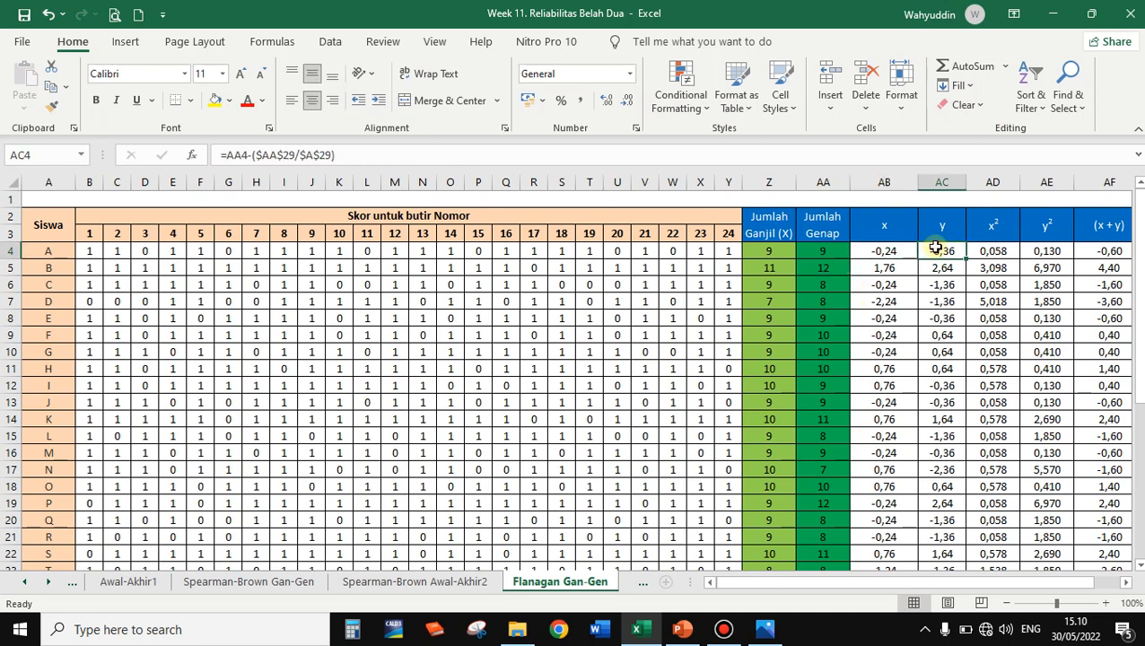
type("=")
left_click(826, 251)
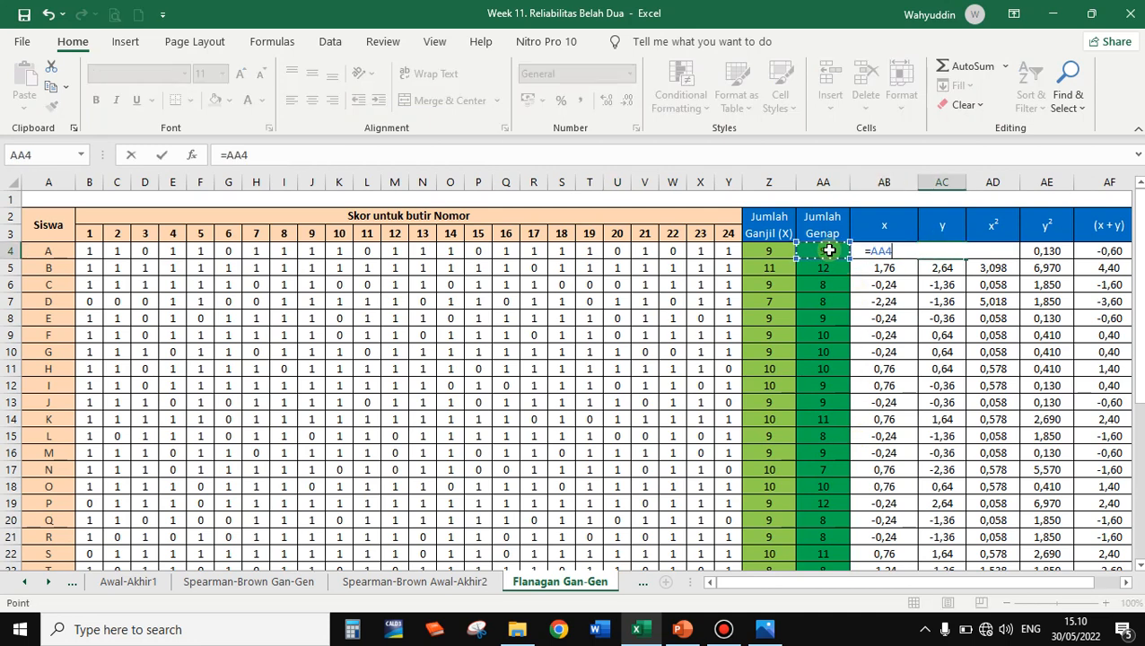
type("-")
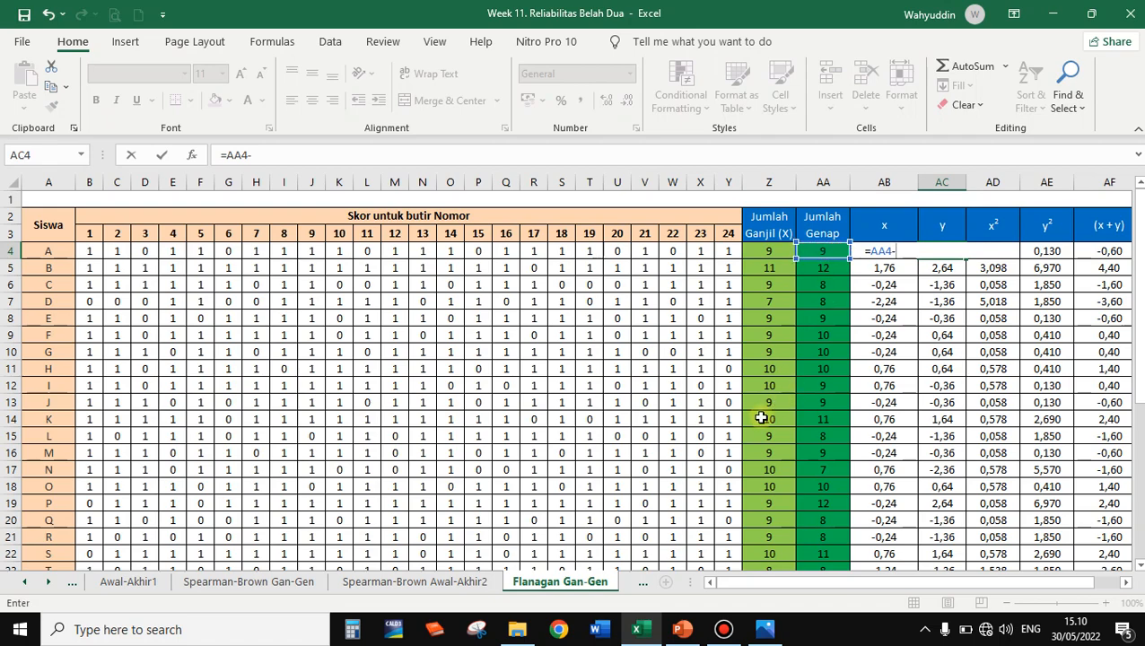
scroll(760, 426, "down", 4)
left_click(623, 519)
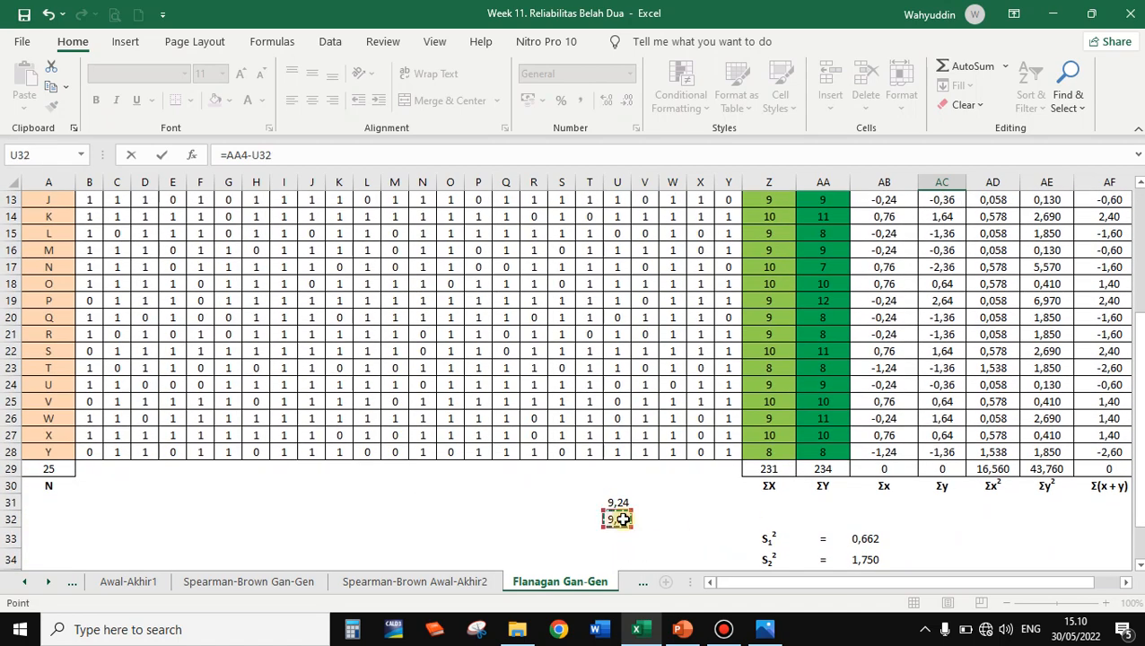
key("Return")
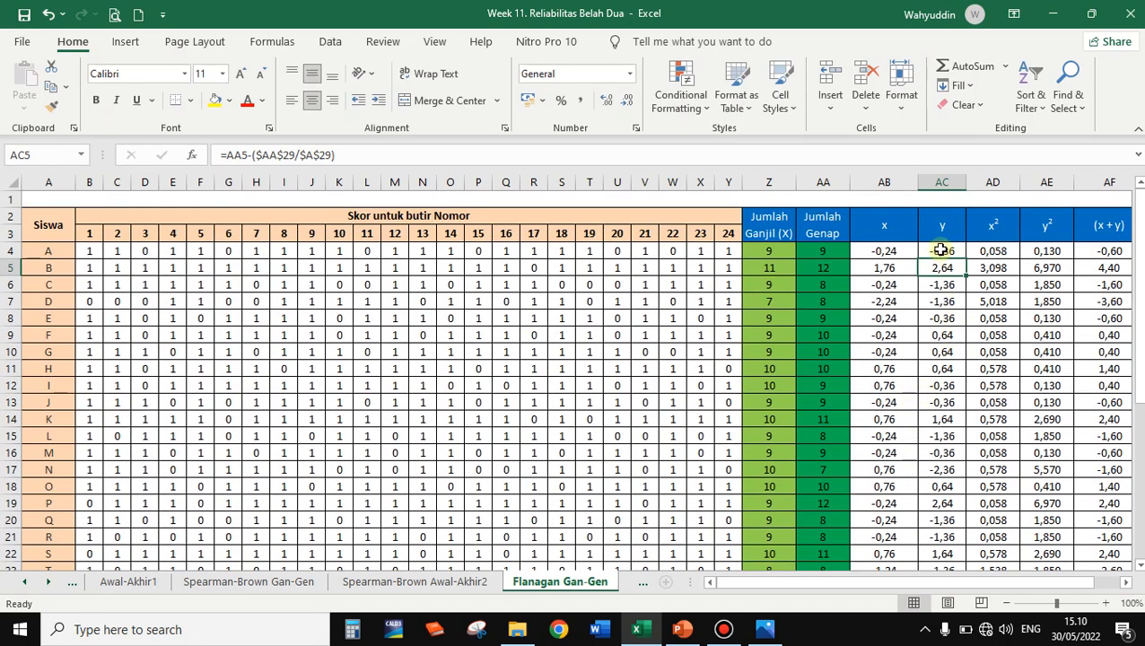
Make the mean reference absolute in AC4 as =AA4-$U$32 and fill the formula down the y column to AC28.
left_click(941, 251)
double_click(942, 251)
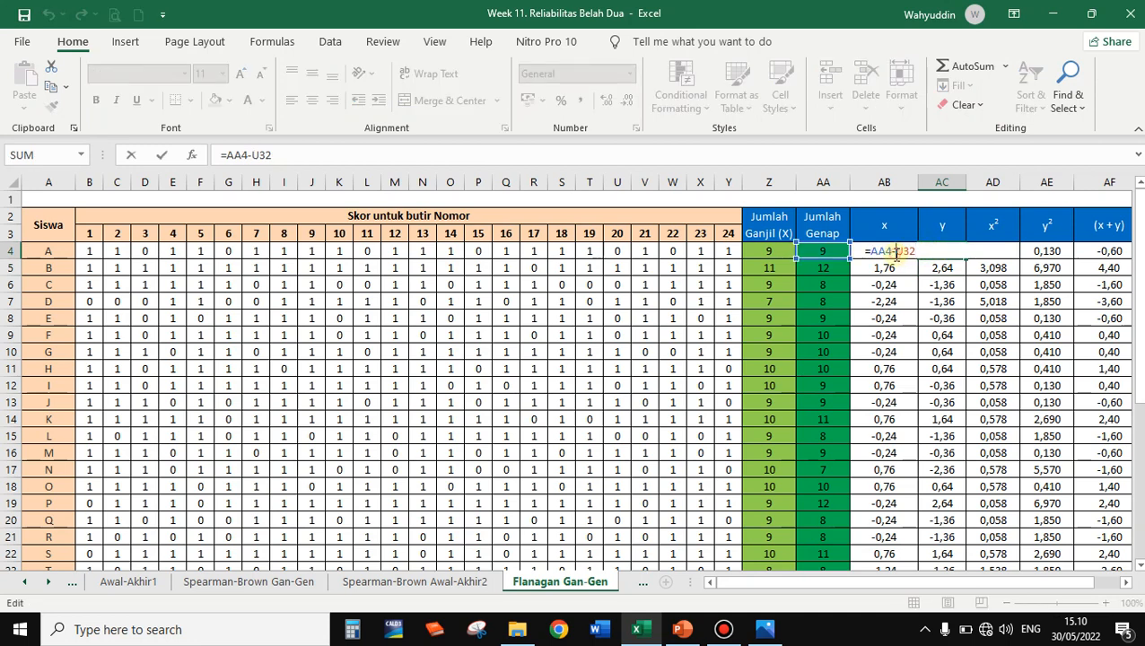
type("4")
key("F4")
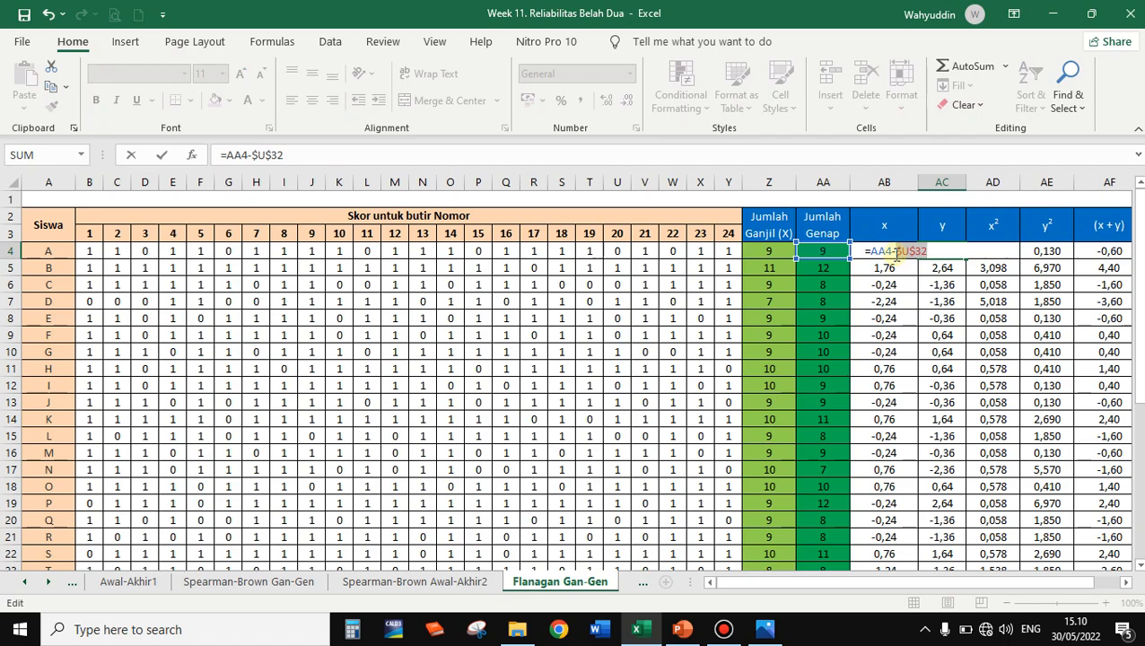
key("Return")
left_click(945, 252)
left_click_drag(966, 259, 945, 427)
Total the y deviations in AC29 with =SUM(AC4:AC28).
left_click(942, 436)
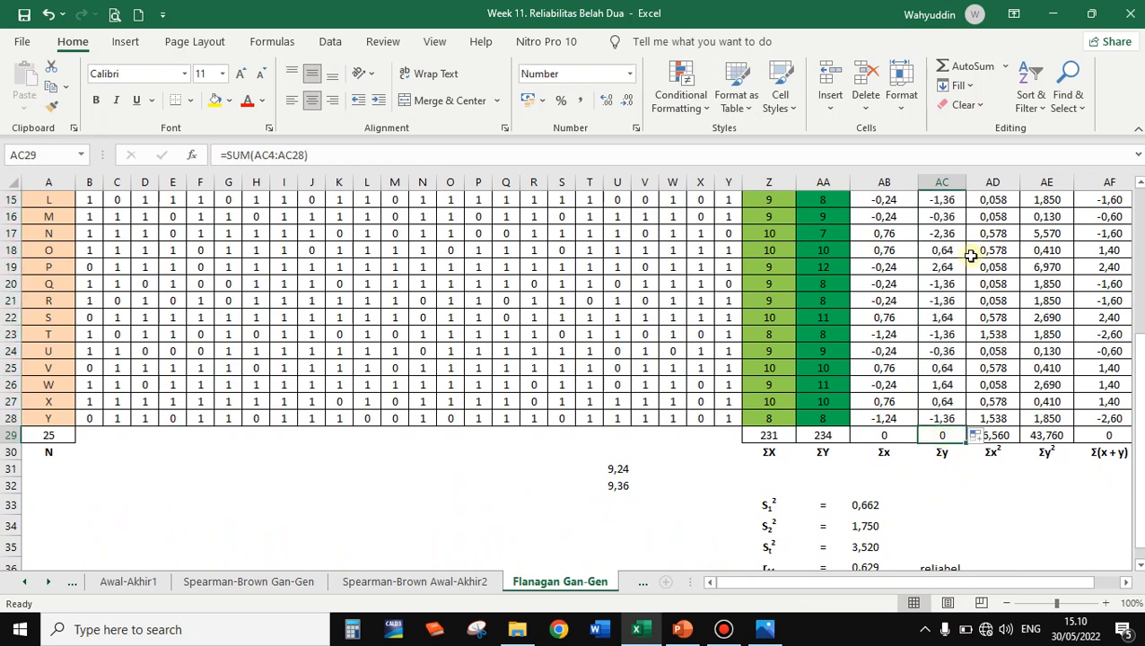
left_click(962, 67)
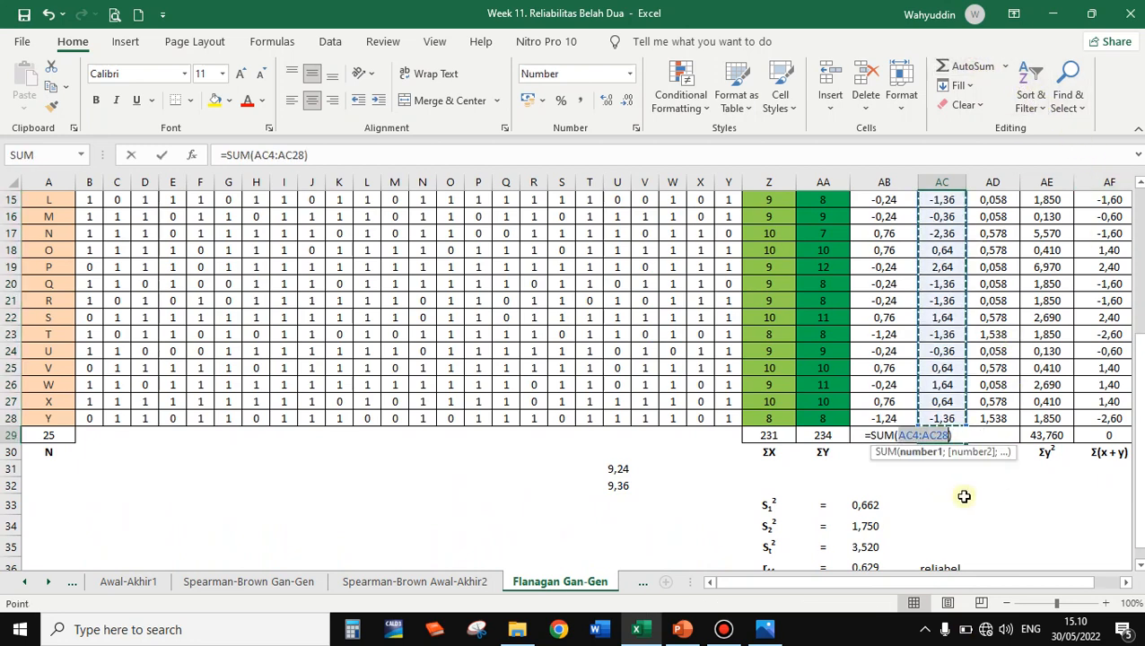
key("Return")
Square student A's x deviation in AD4 with =AB4^2 and fill the formula down the x² column.
scroll(1033, 492, "up", 5)
left_click(994, 224)
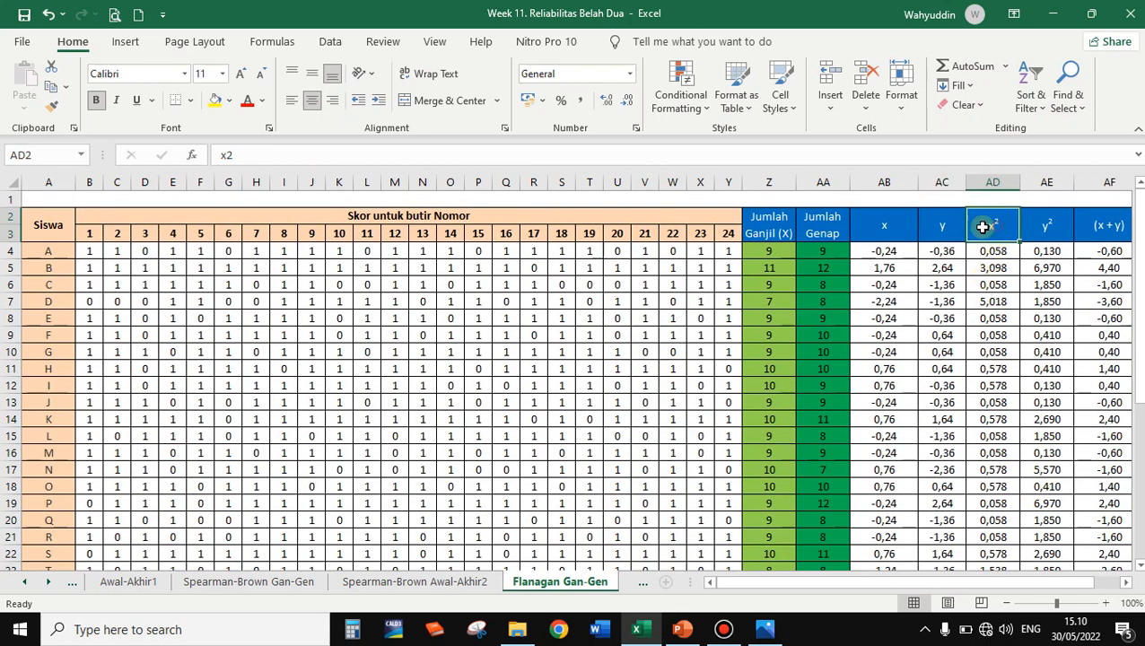
left_click(997, 251)
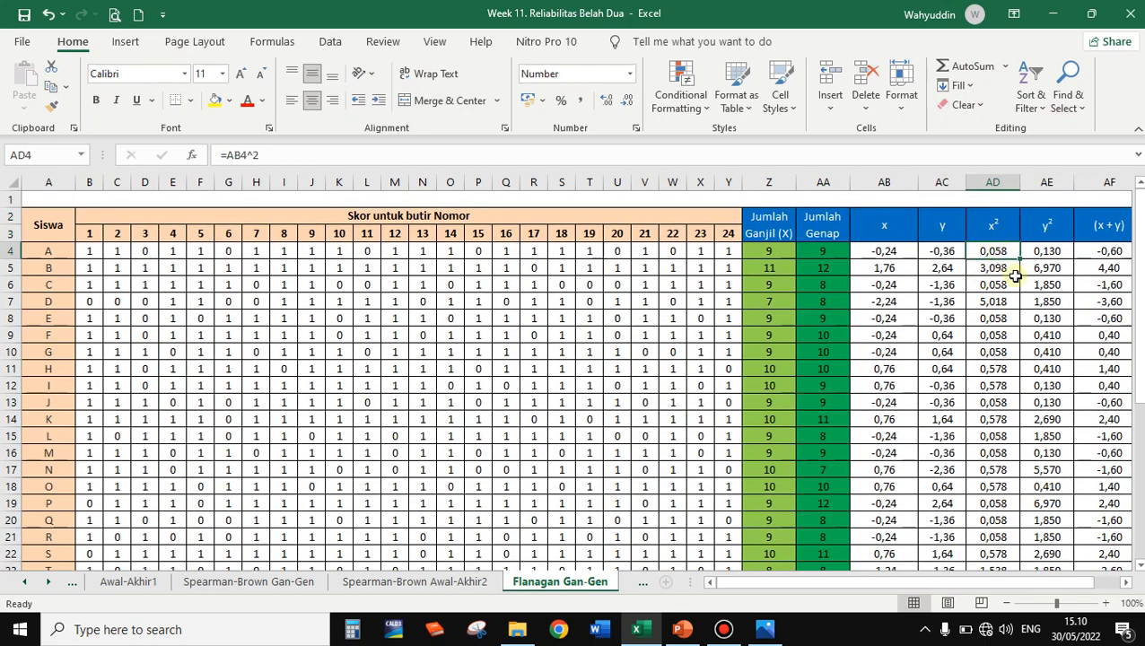
type("=")
left_click(890, 251)
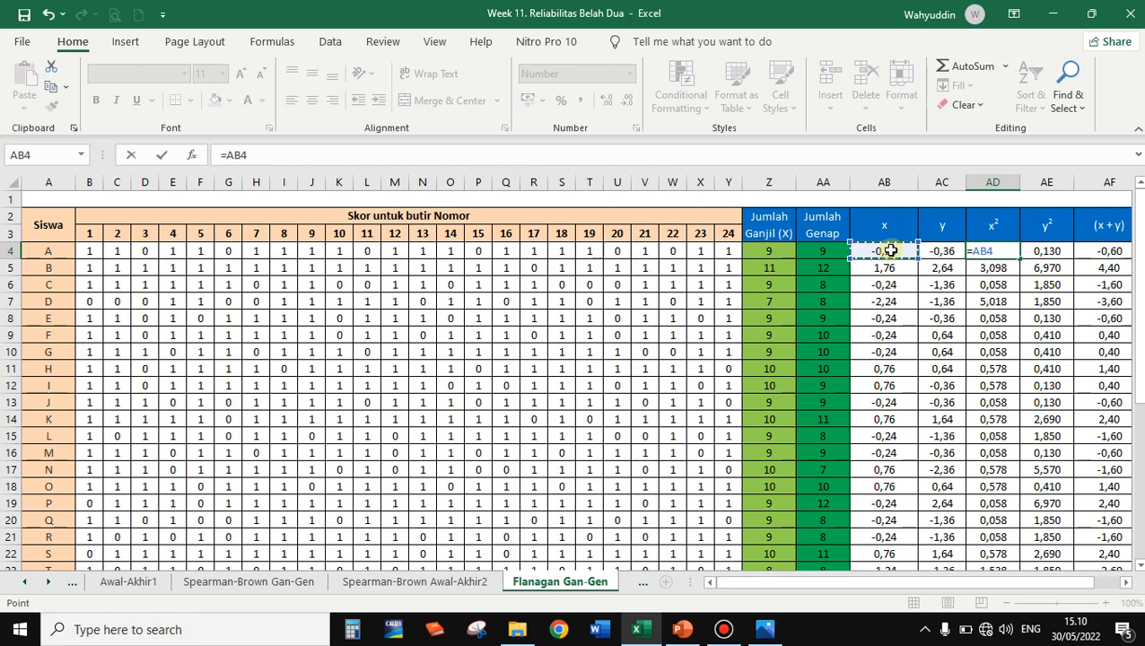
type("^")
key("Return")
left_click(1001, 253)
left_click_drag(1021, 259, 1123, 585)
Inspect the y² formula in AE4 and the y deviation in AC4 that it squares, leaving both as they are.
scroll(950, 236, "up", 3)
left_click(966, 231)
left_click(961, 251)
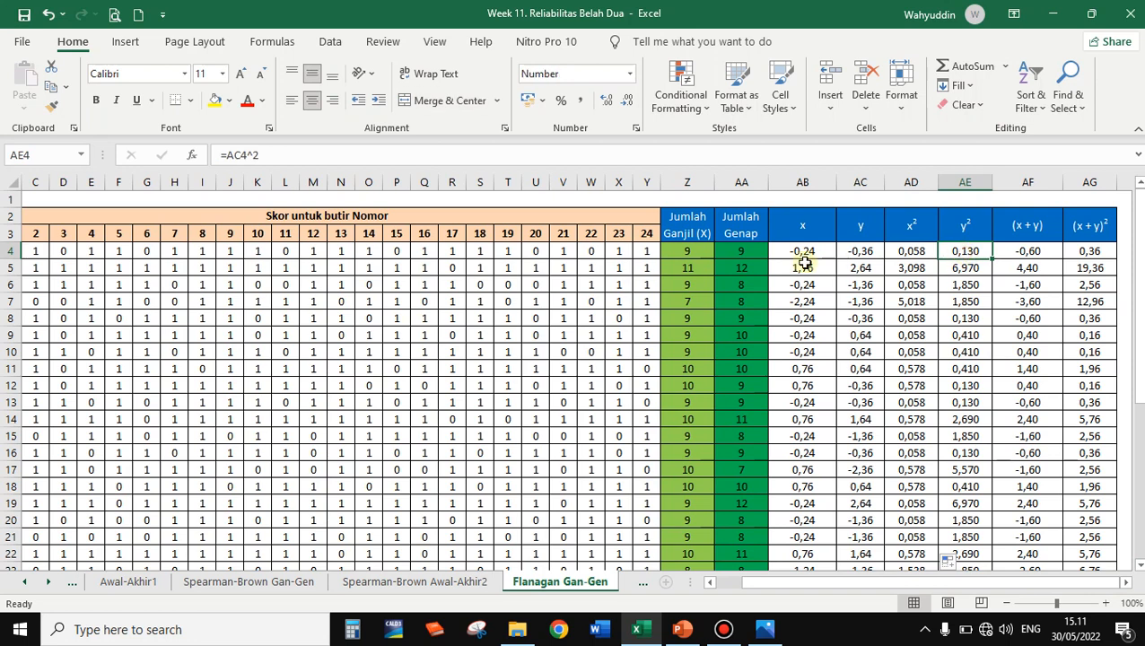
left_click(867, 252)
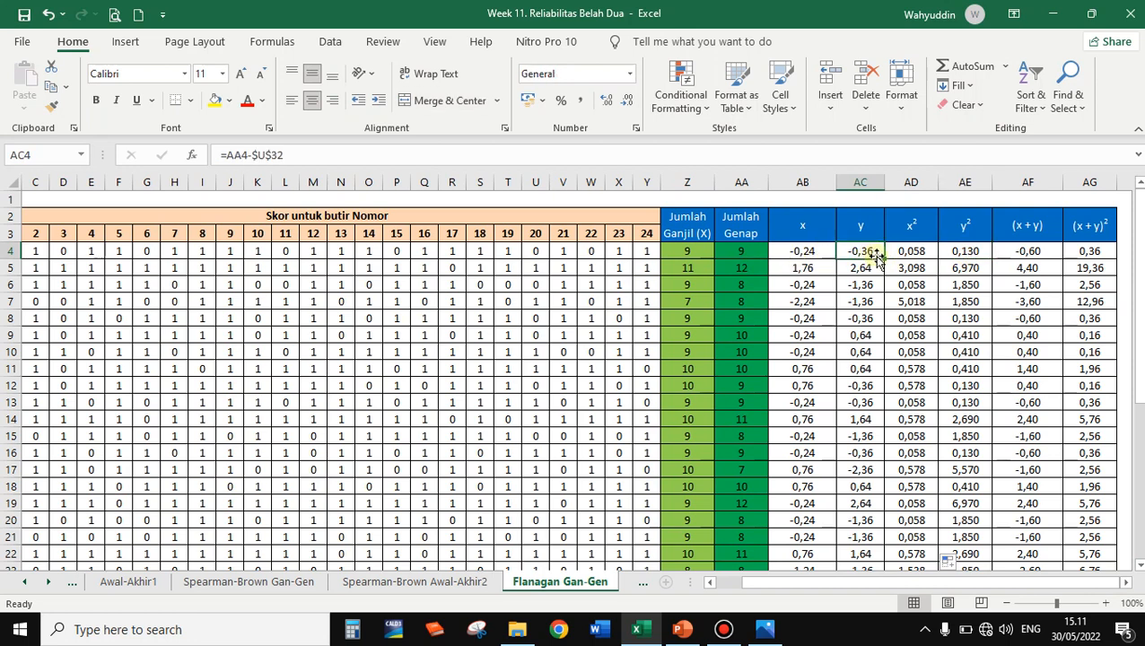
double_click(969, 250)
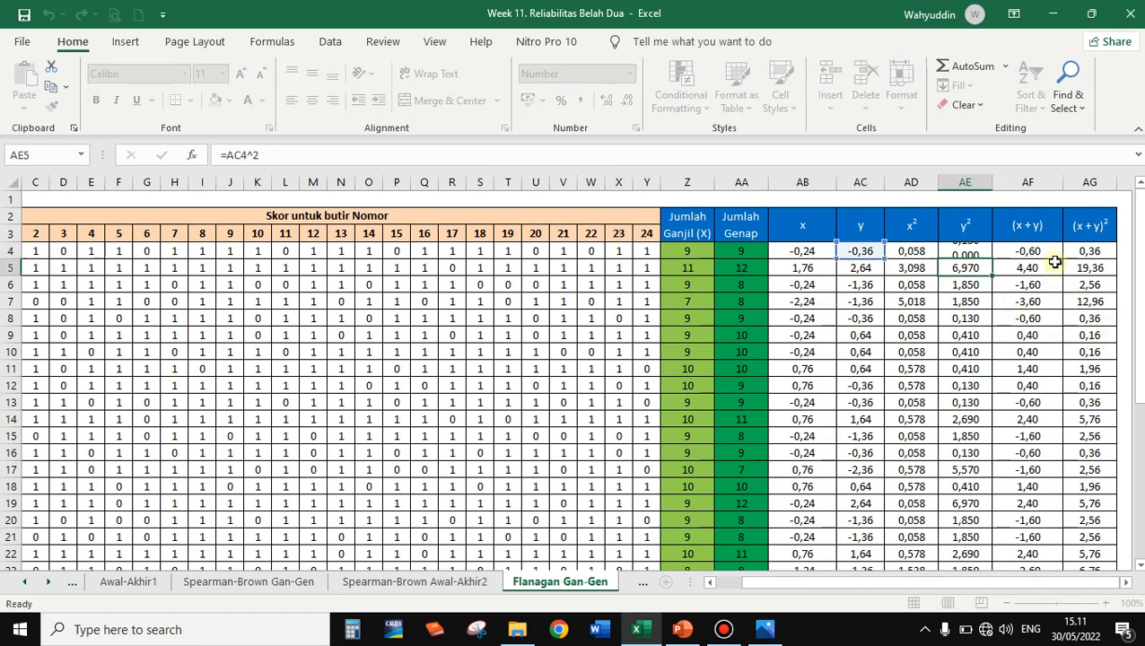
key("Escape")
Inspect the (x + y) formula in AF4 with its source cells AB4 and AC4, and the (x + y)² formula in AG4, leaving them as they are.
left_click(1048, 251)
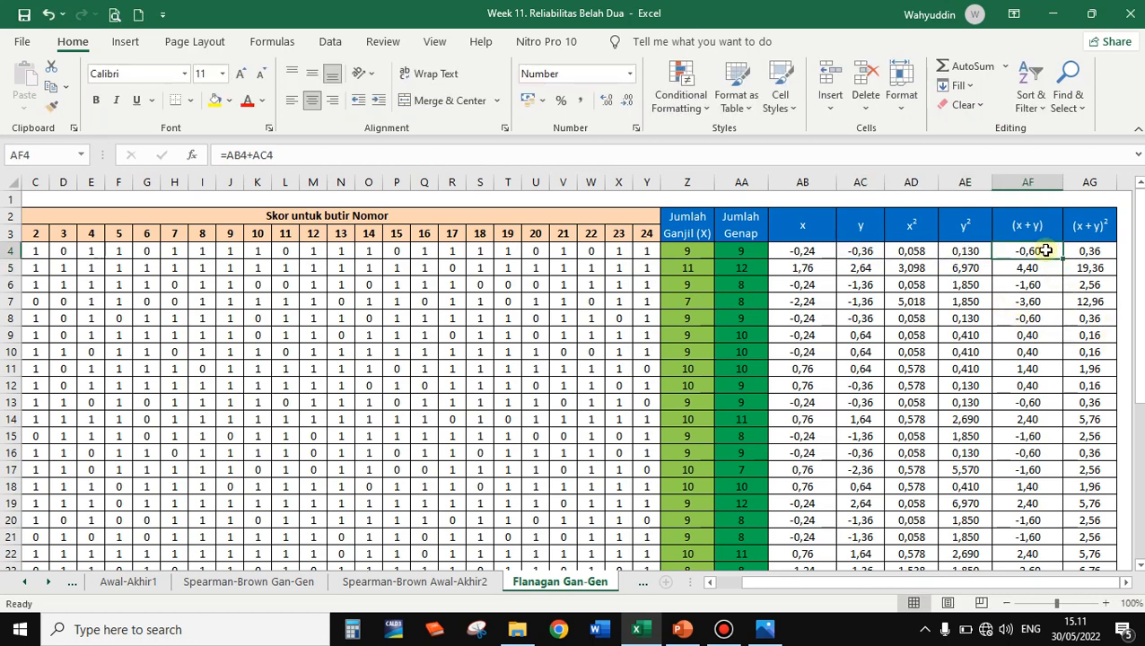
left_click(818, 252)
left_click(860, 251)
double_click(1025, 251)
key("Return")
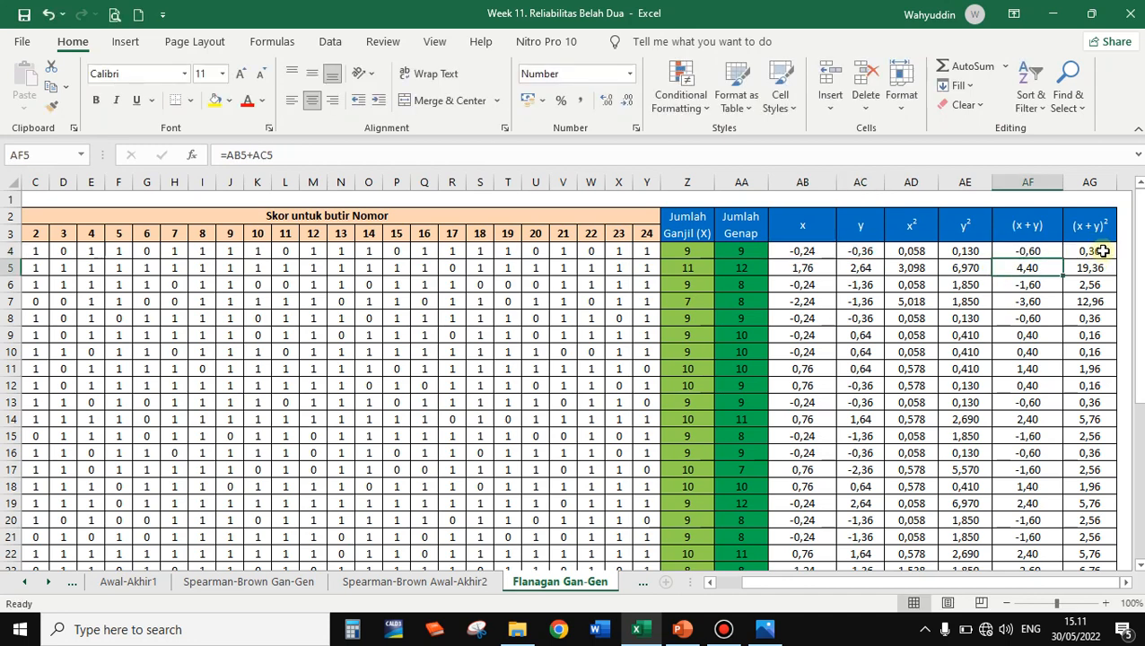
left_click(1091, 252)
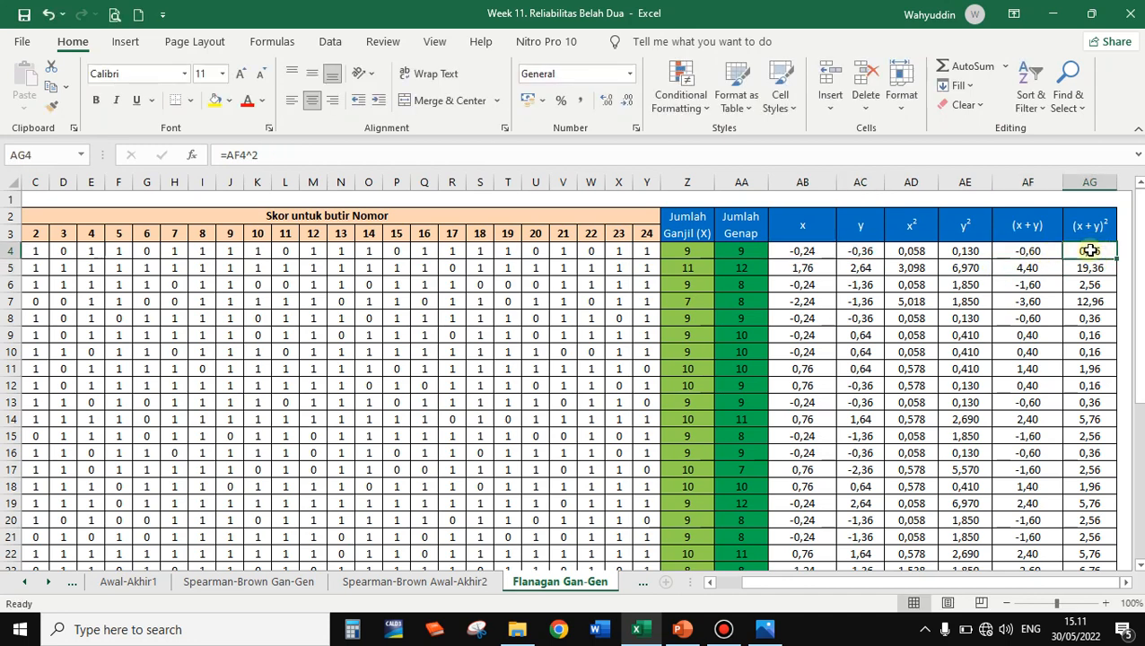
double_click(1090, 252)
key("Return")
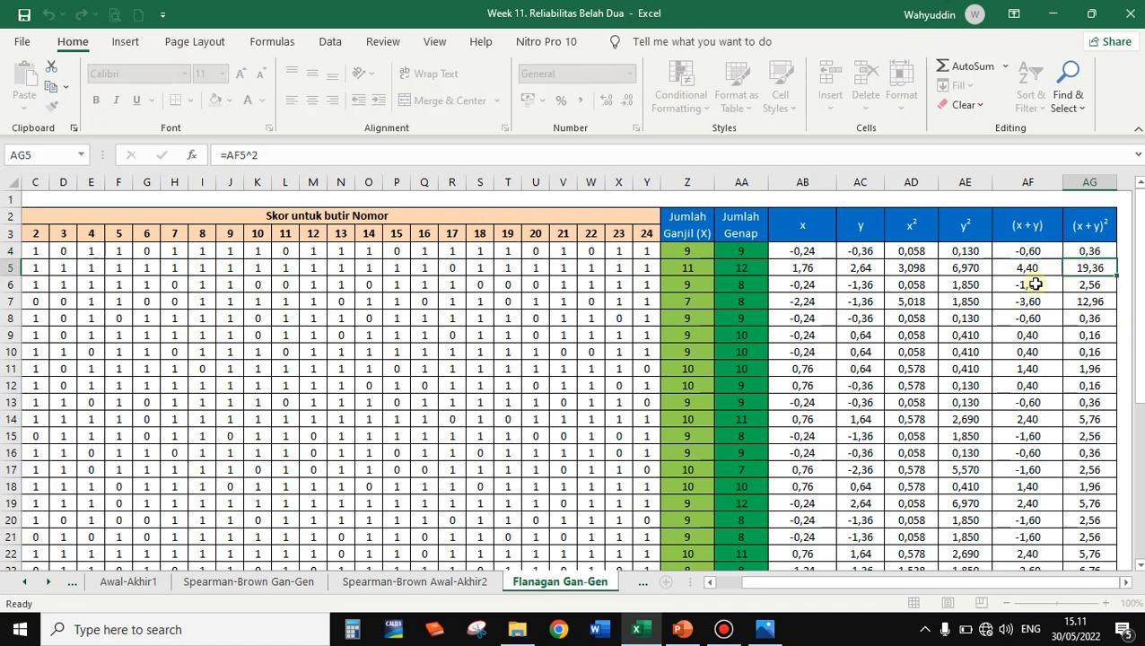
Review the column totals in Z29:AG29 together with their sum labels in row 30.
scroll(1028, 300, "down", 5)
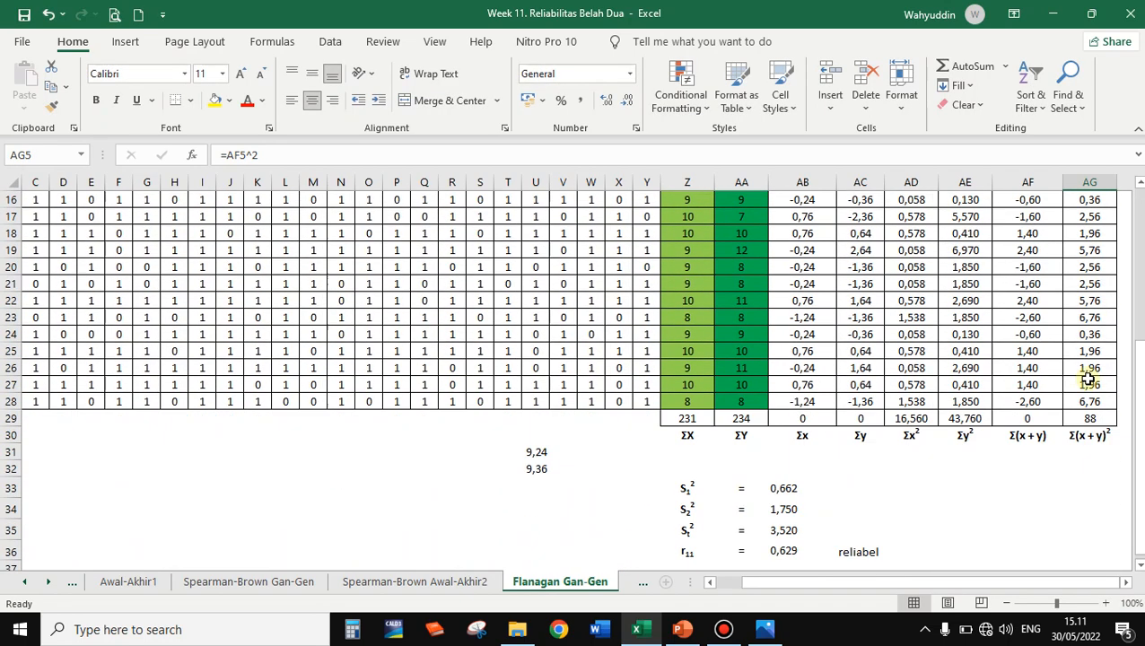
left_click_drag(682, 420, 1090, 422)
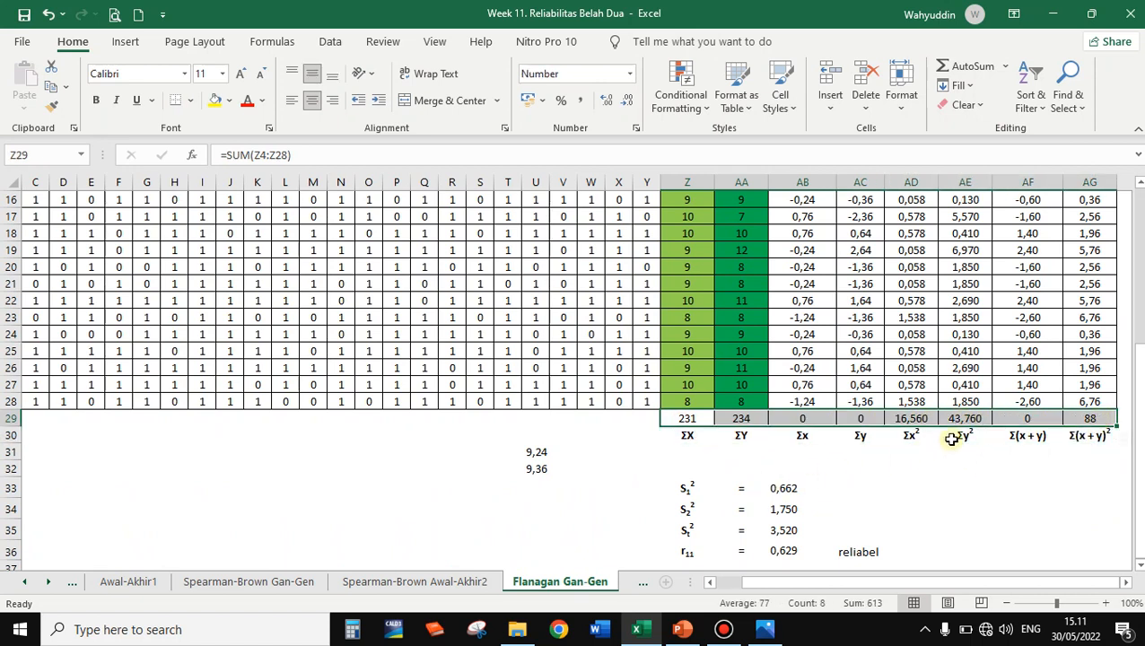
left_click(717, 456)
left_click_drag(685, 422, 1083, 437)
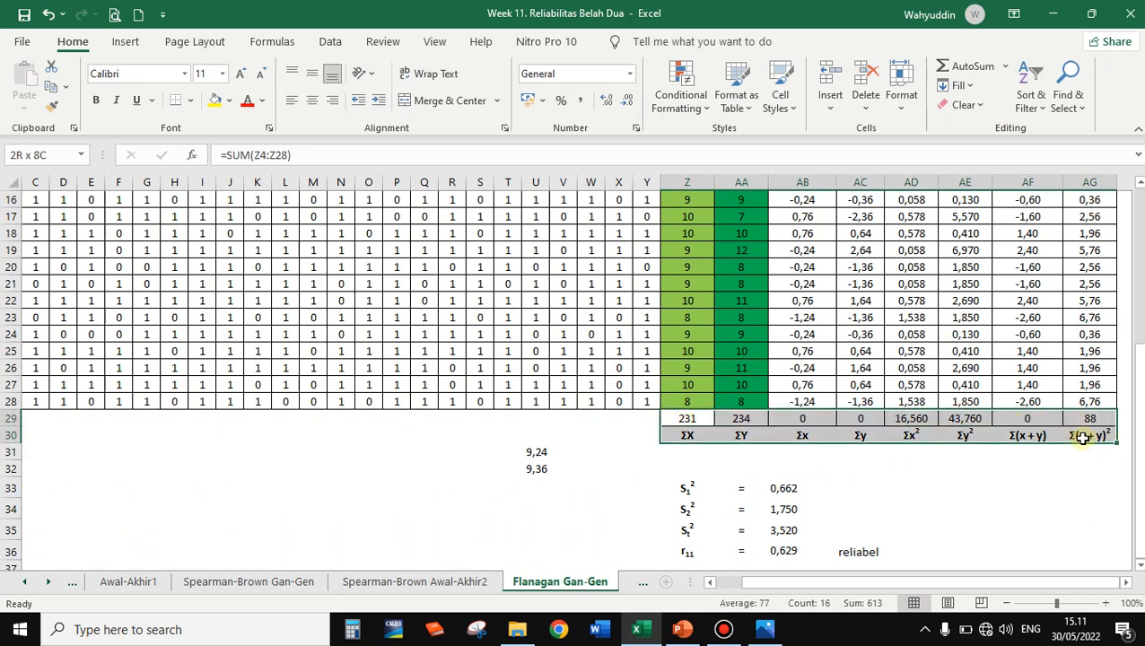
Fill the column totals and sum labels in Z29:AG30 with yellow and make them bold.
left_click(214, 100)
left_click(96, 106)
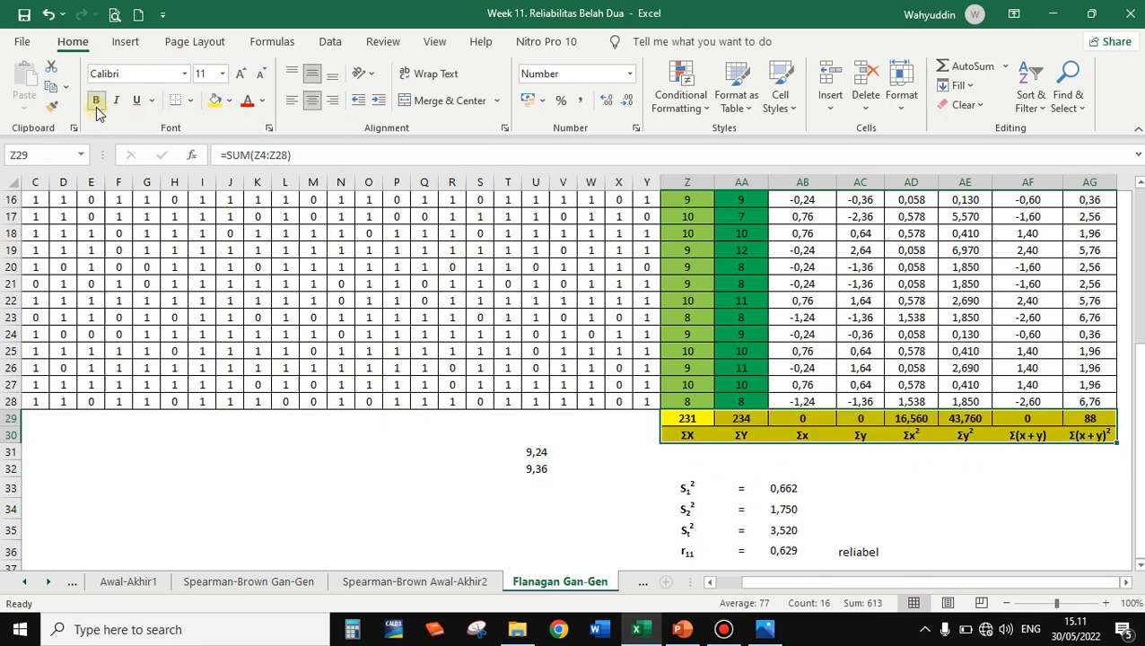
left_click(968, 487)
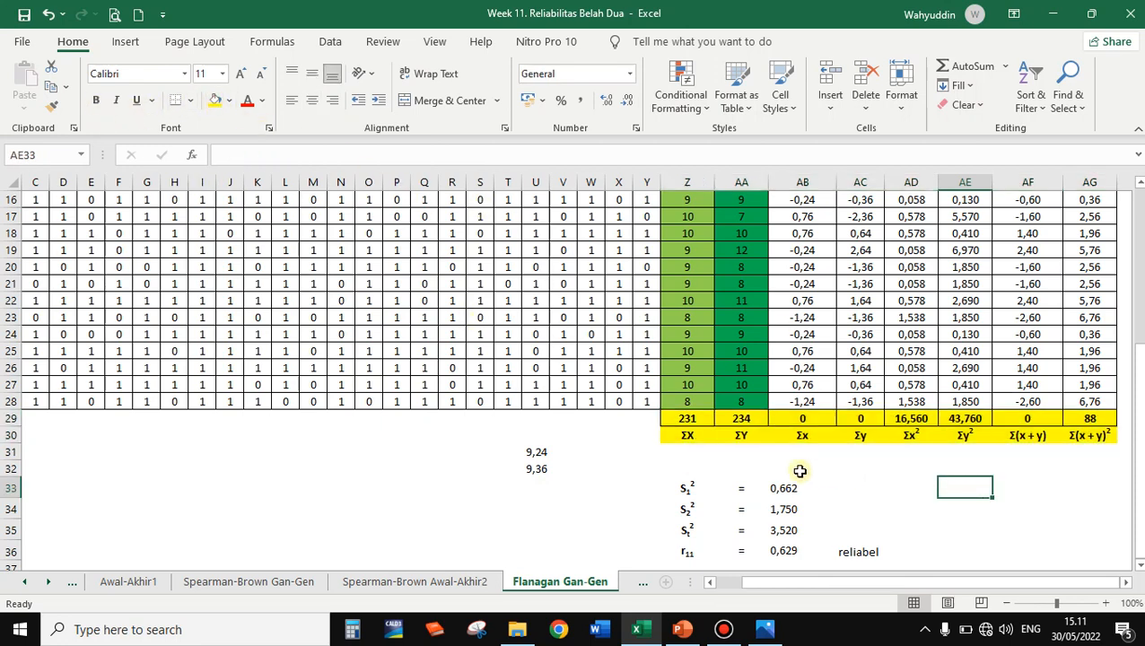
Switch to the Week 11-12 presentation in PowerPoint and review the variance formulas on slide 8 and the total variance and r11 formulas on slide 9.
scroll(835, 467, "down", 2)
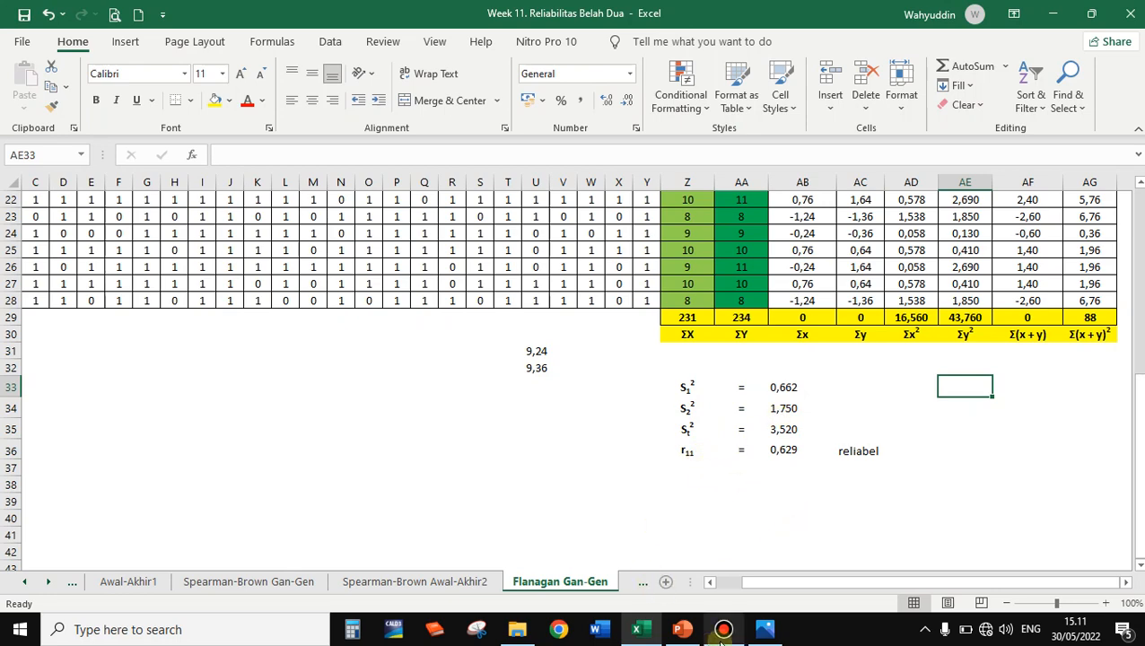
left_click(684, 632)
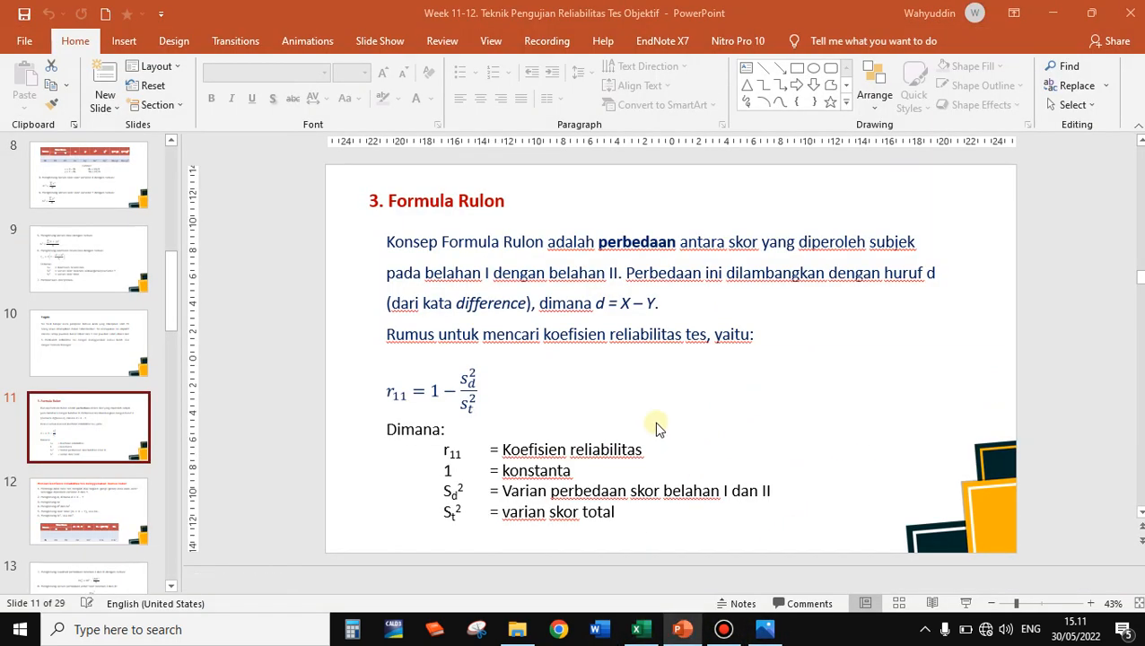
left_click(93, 286)
left_click(89, 190)
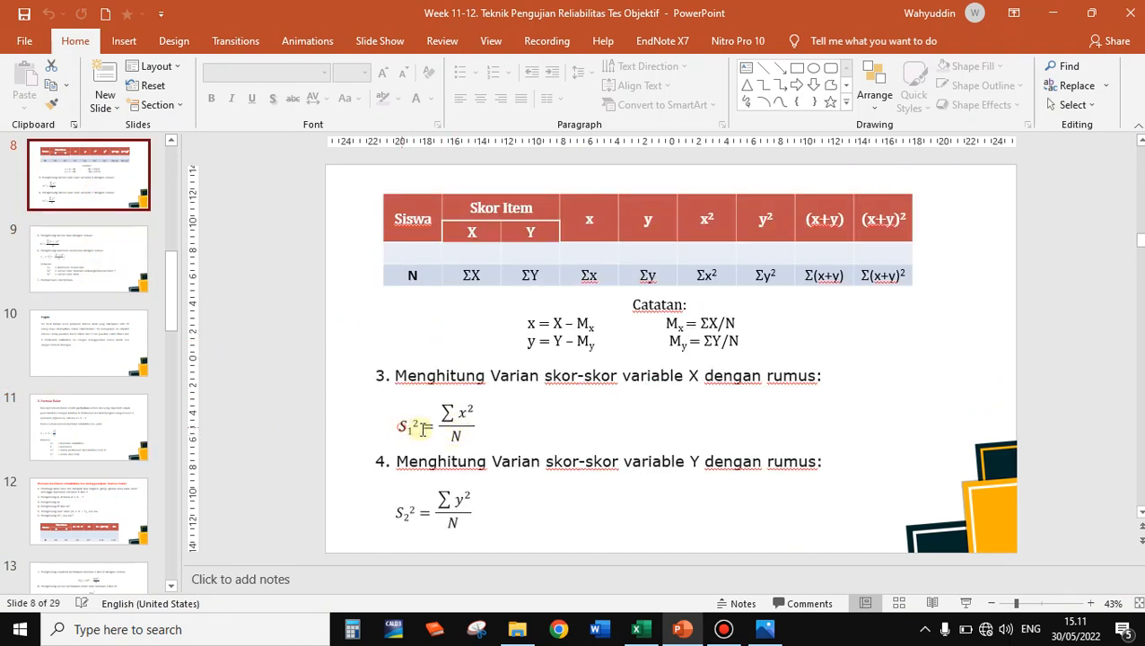
left_click(421, 430)
left_click(457, 434)
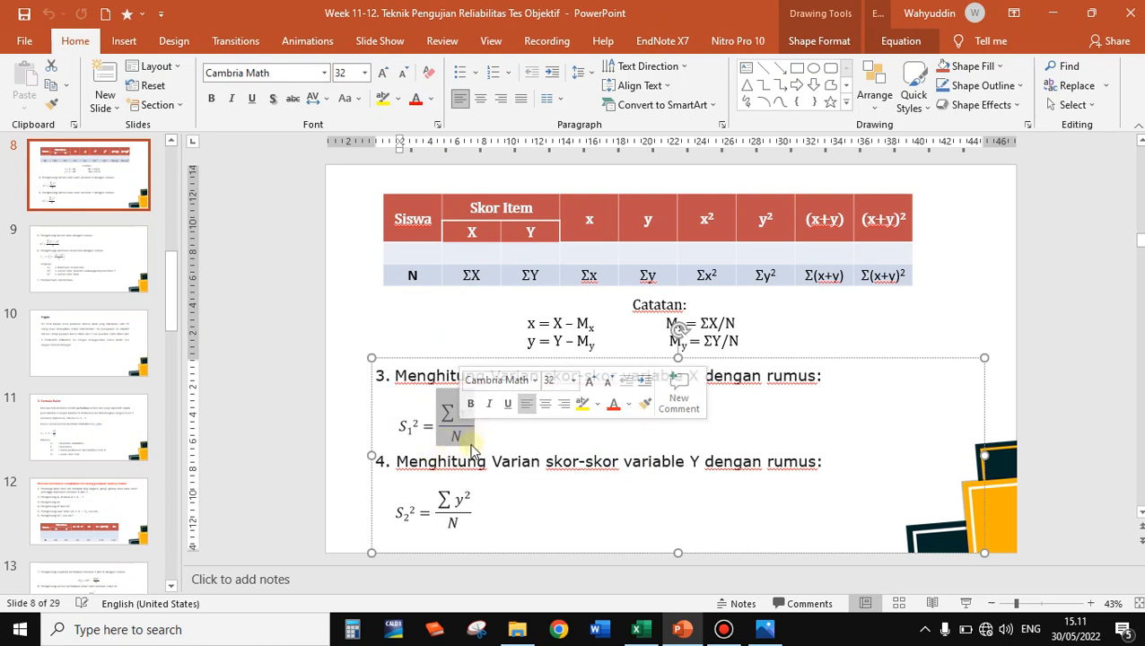
left_click(397, 516)
left_click(98, 263)
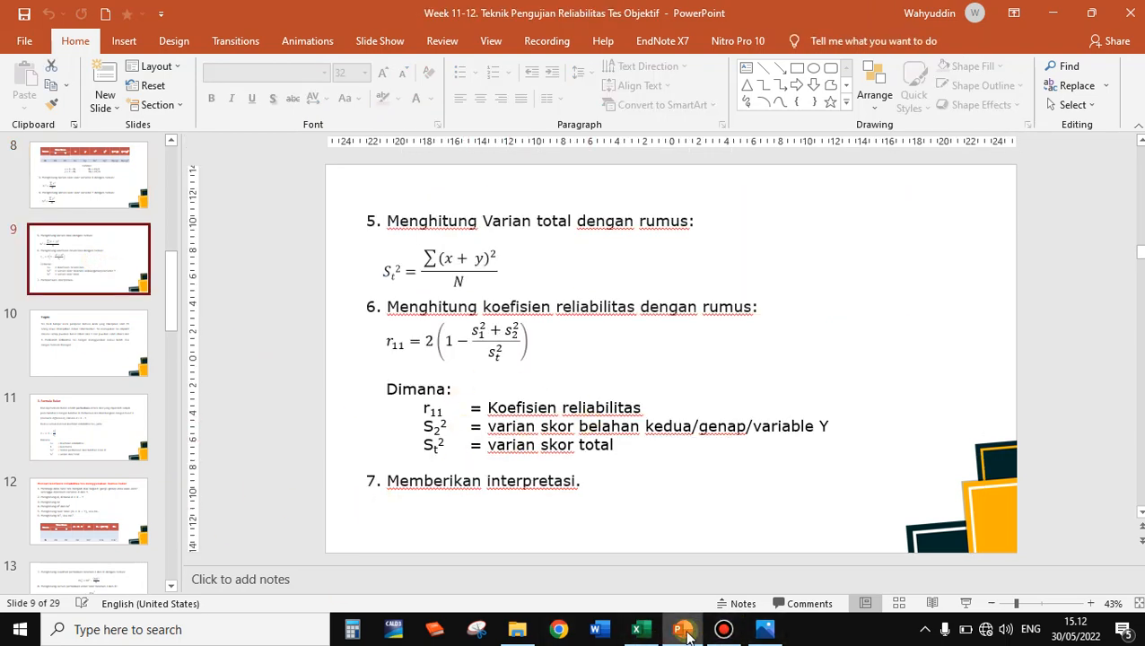
Return to the Excel workbook and inspect the variances in AB33:AB35 and the r11 formula in AB36, leaving them as they are.
left_click(641, 635)
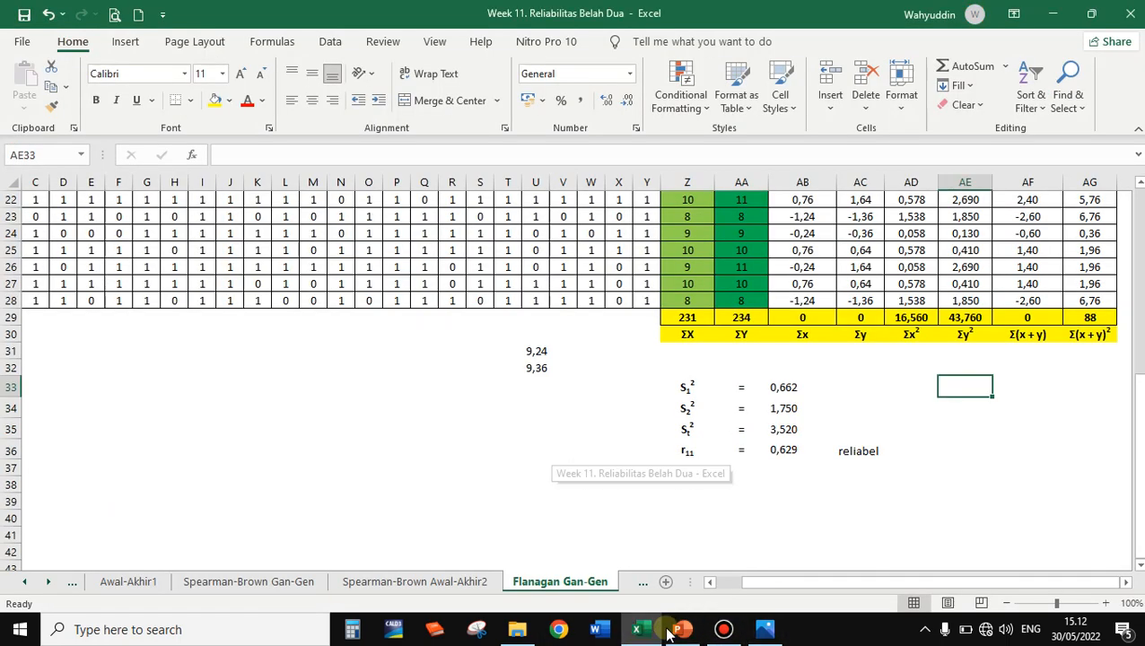
left_click(797, 386)
left_click_drag(797, 386, 784, 427)
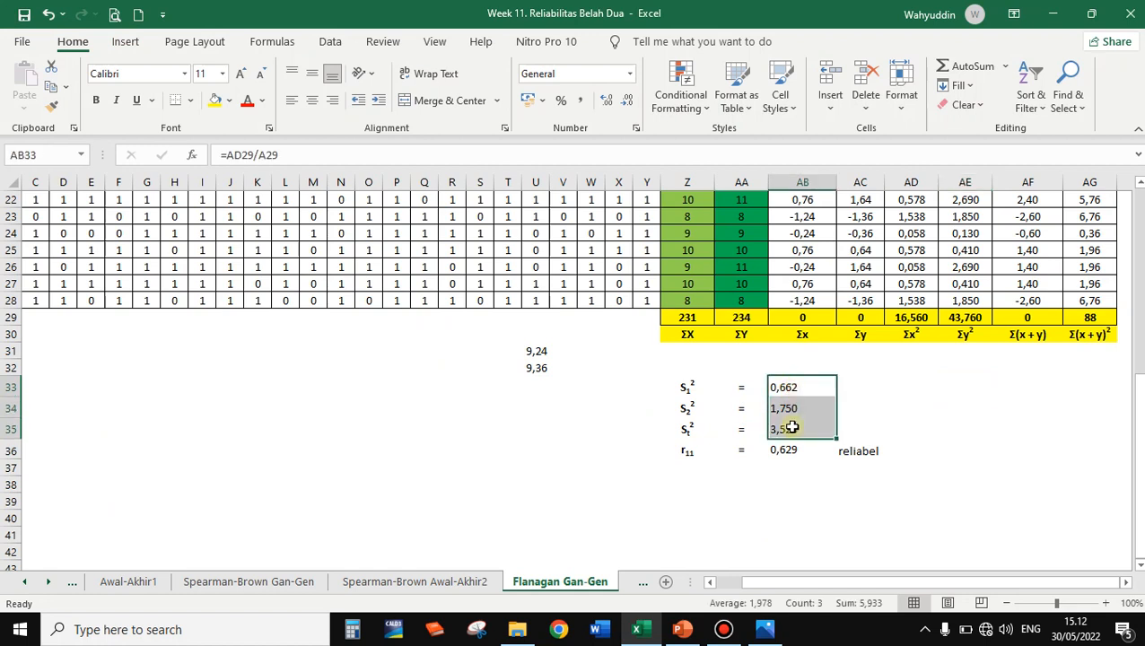
left_click(791, 451)
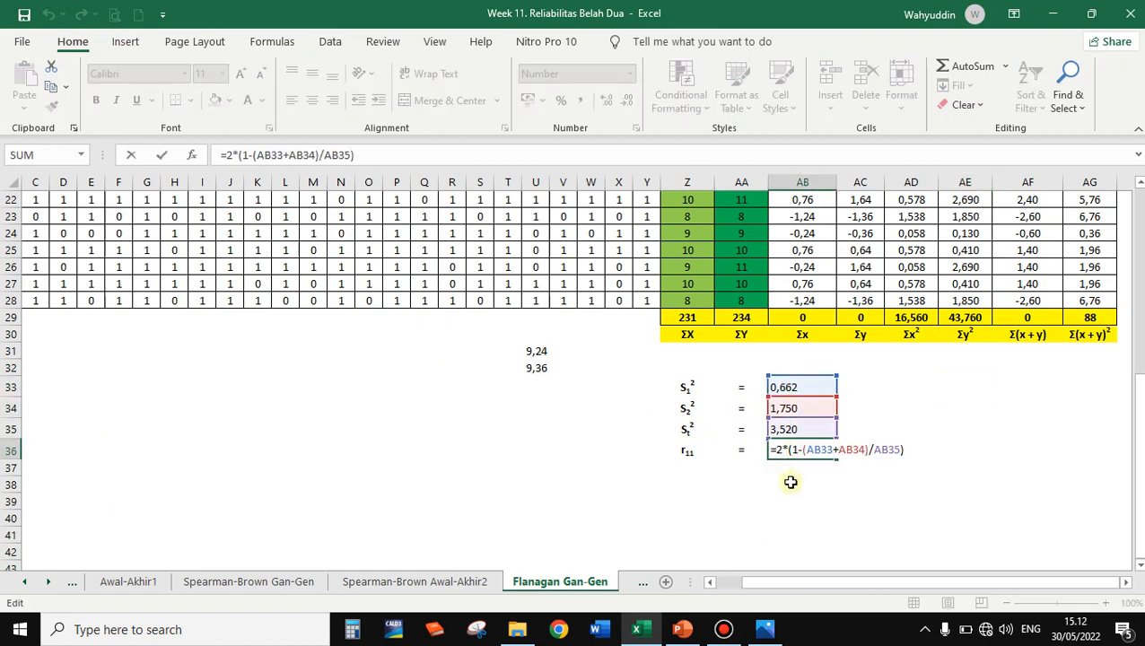
key("Return")
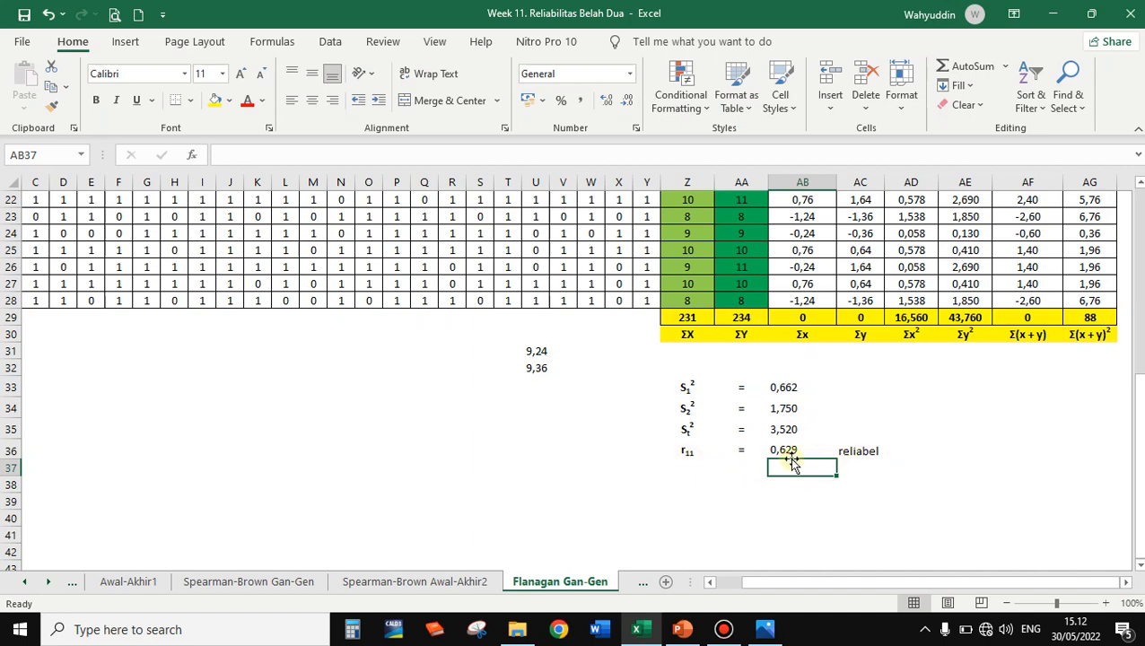
Make the r11 coefficient in AB36 bold and check the interpretation beside it in AC36.
left_click(788, 450)
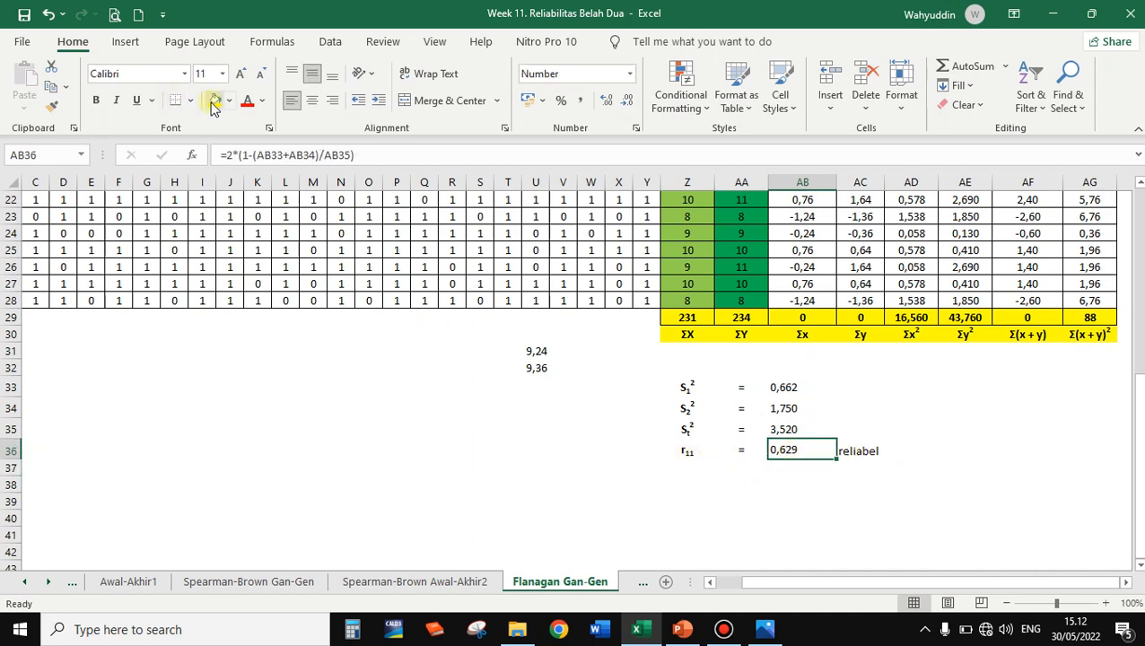
left_click(97, 100)
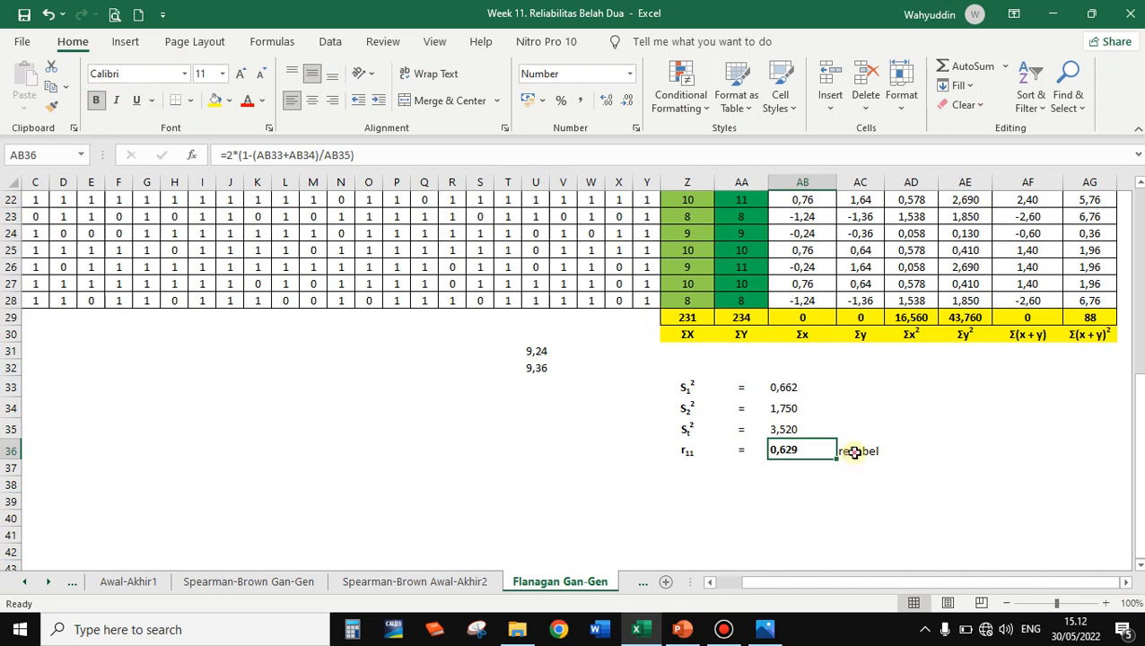
left_click(855, 452)
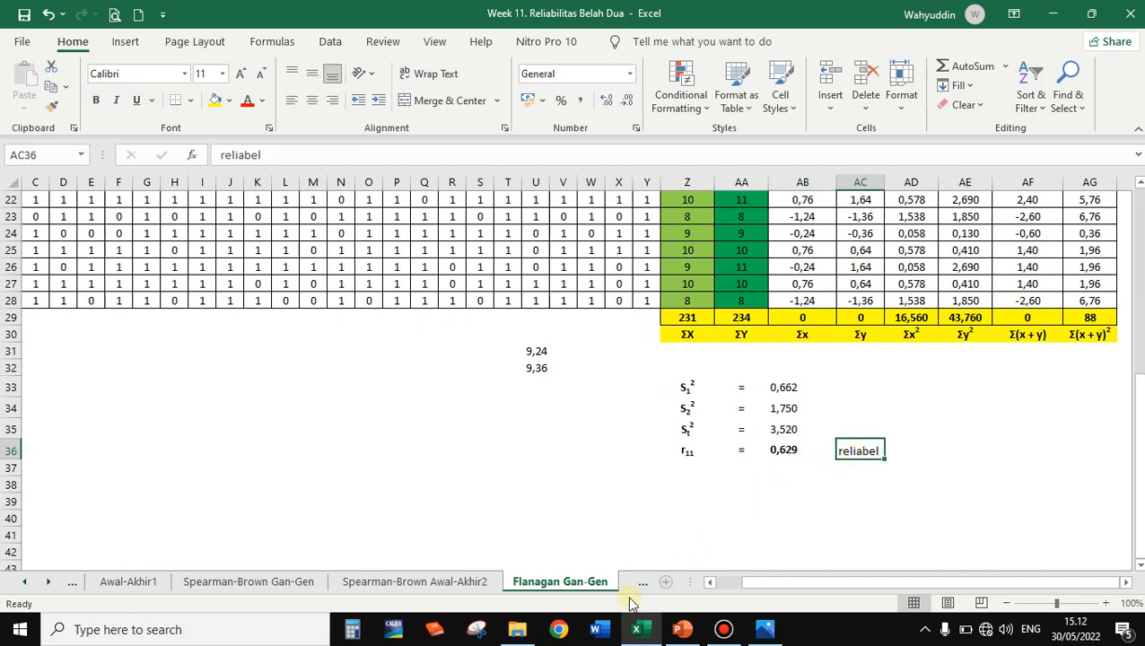
Open the presentation "Week 10. Teknik Pengujian Reliabilitas Tes Uraian" from the Evaluasi Pendidikan folder and show the reliability coefficient categories on slide 5.
left_click(528, 634)
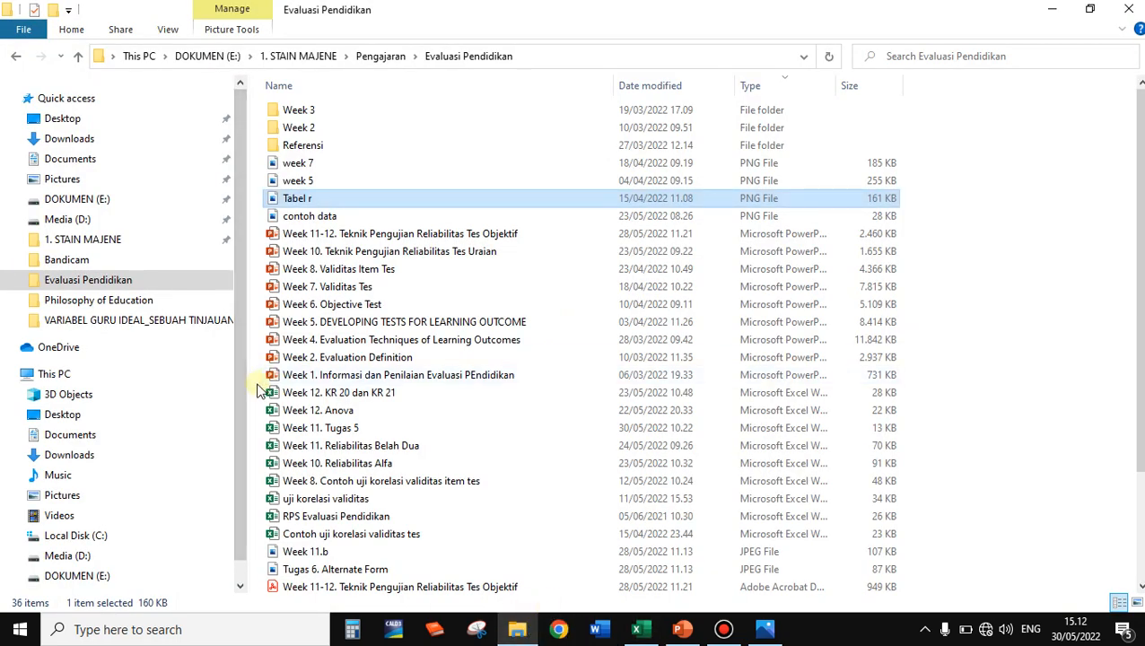
left_click(348, 254)
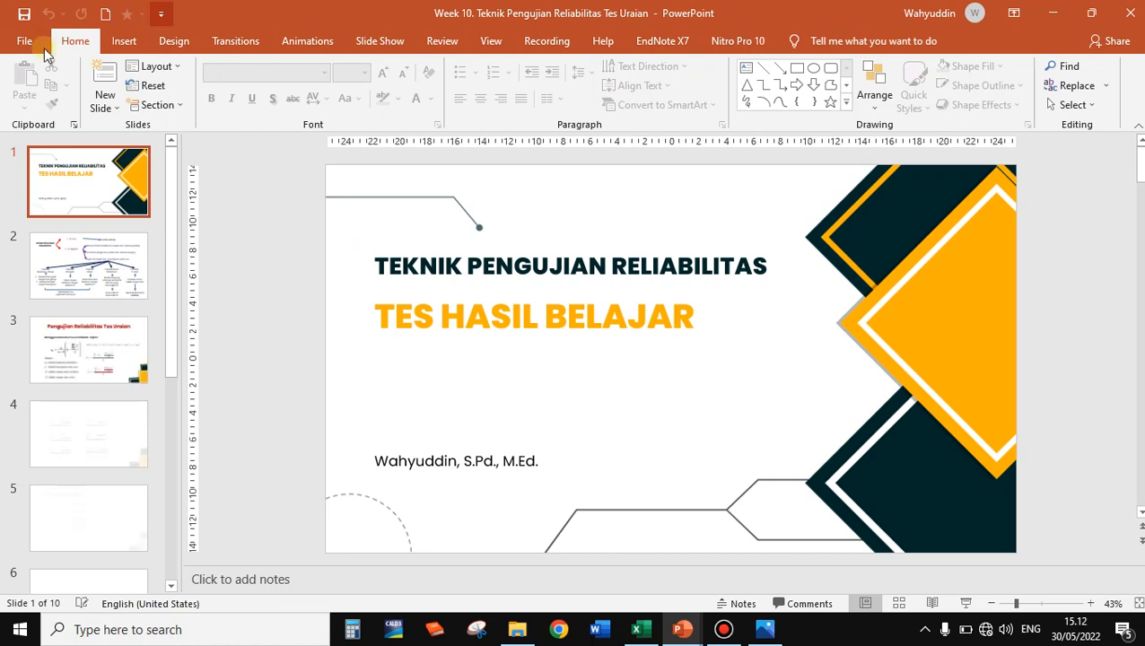
scroll(90, 491, "down", 5)
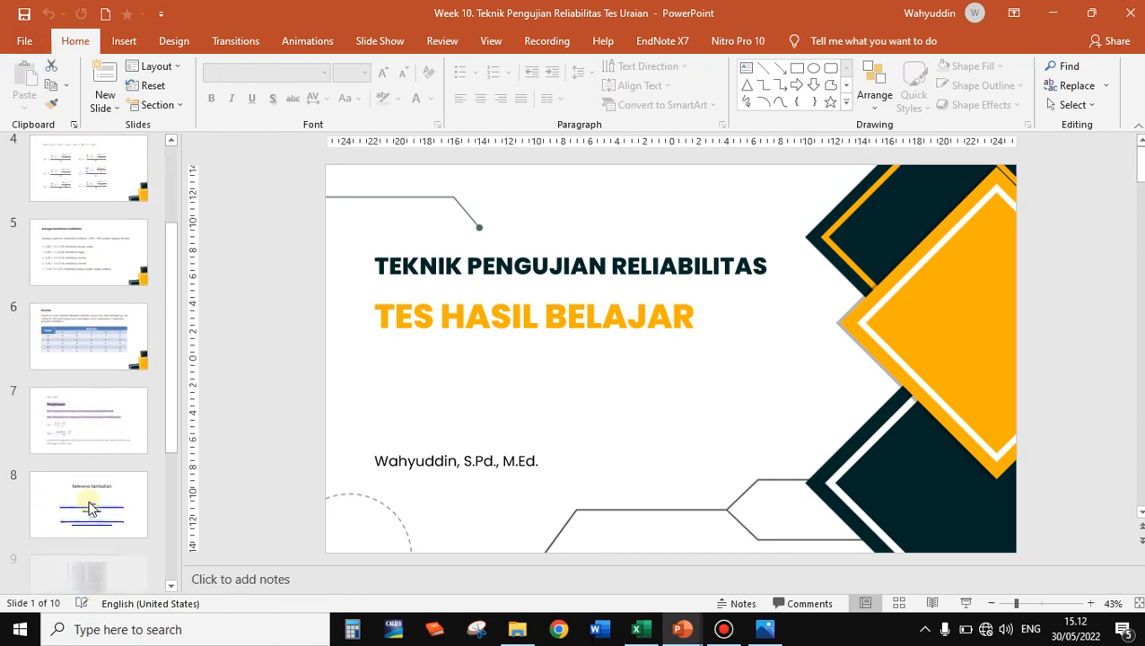
scroll(95, 357, "up", 2)
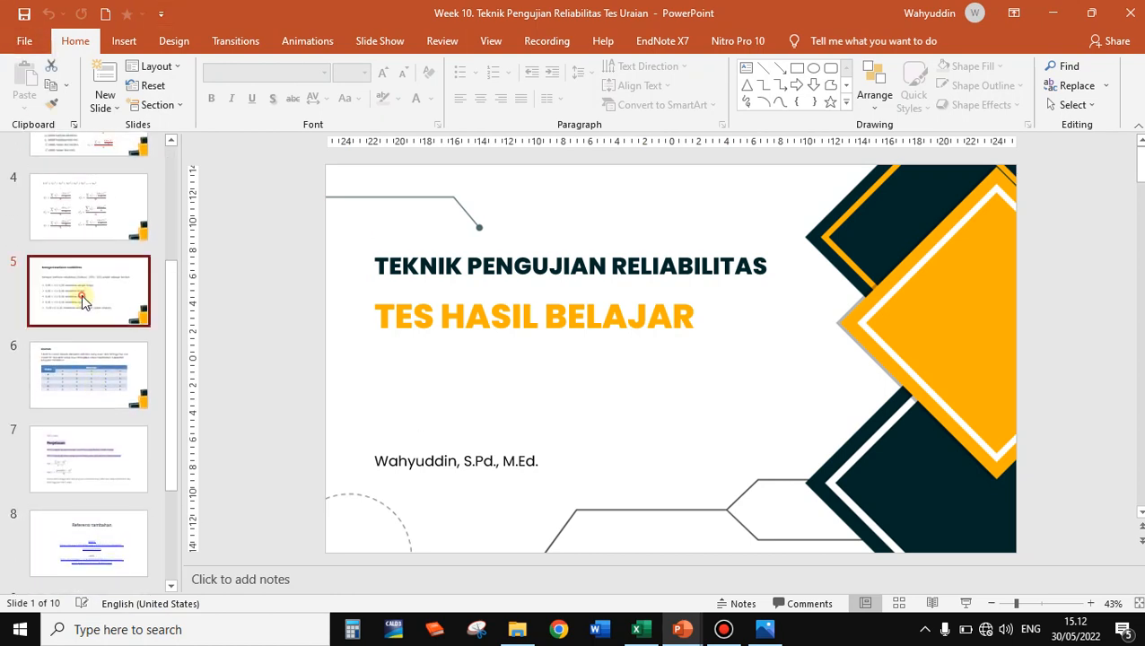
left_click(82, 295)
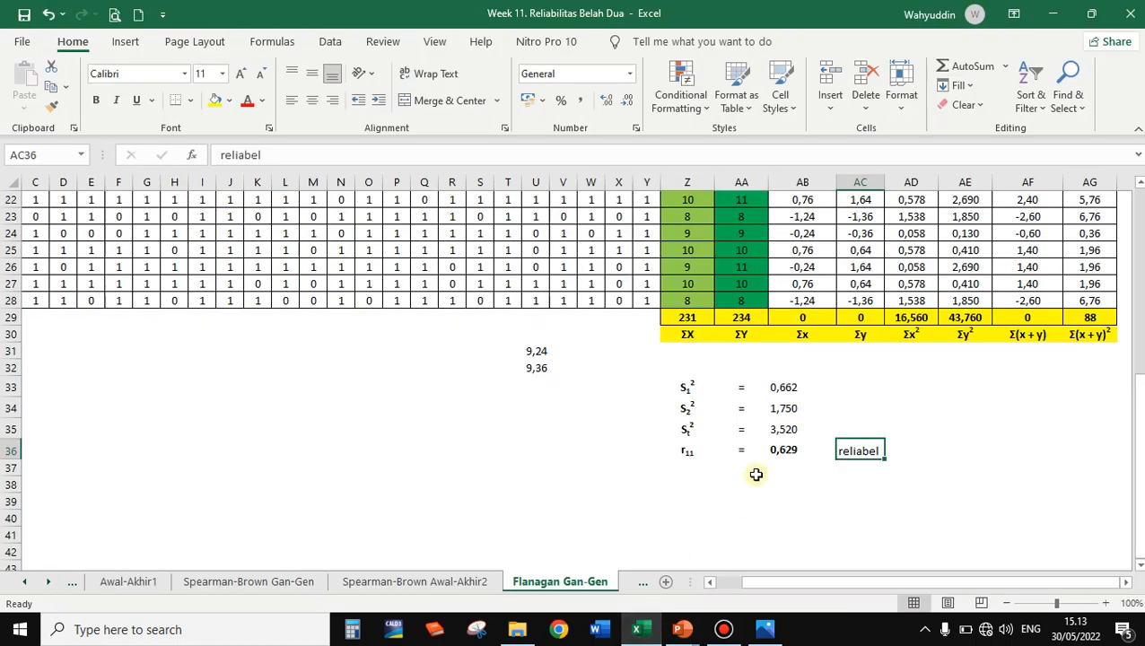
Compare the r11 coefficient in AB36 of the Excel workbook with the Guilford reliability categories in the Week 10 presentation, ending back in Excel.
left_click(636, 629)
left_click(788, 453)
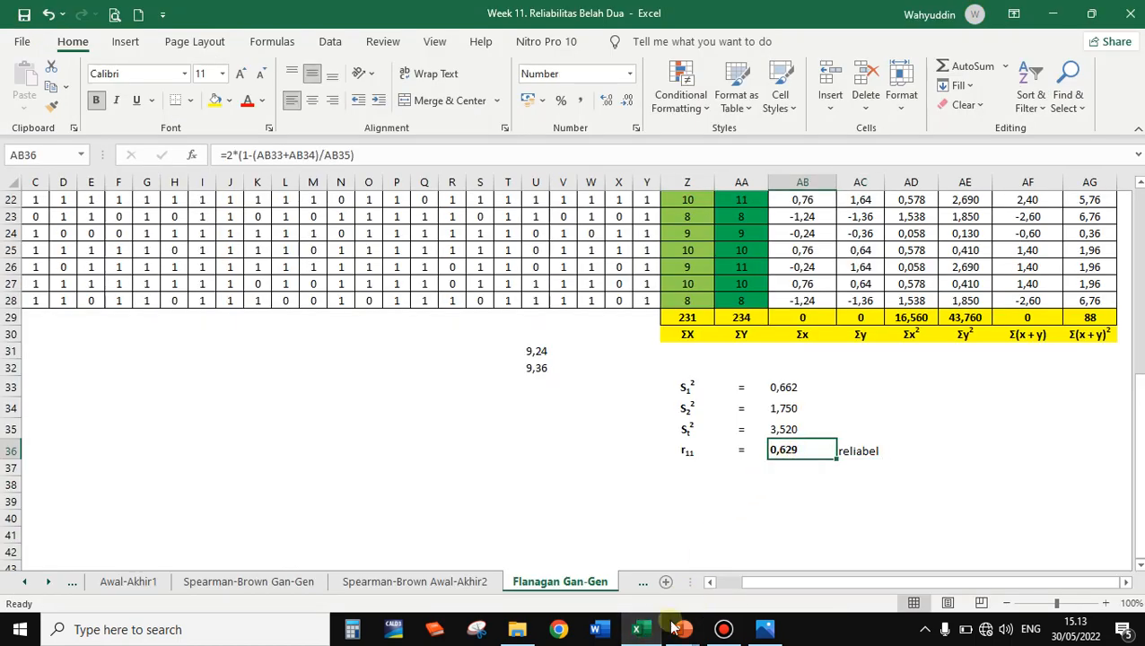
mouse_move(683, 629)
left_click(627, 578)
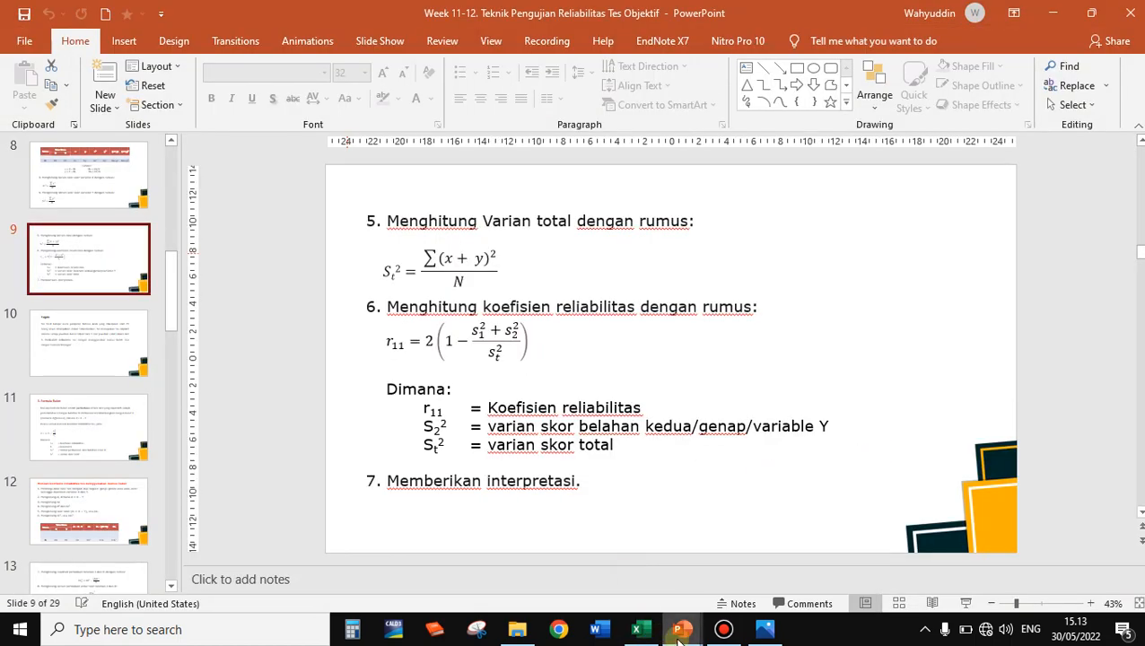
left_click(772, 552)
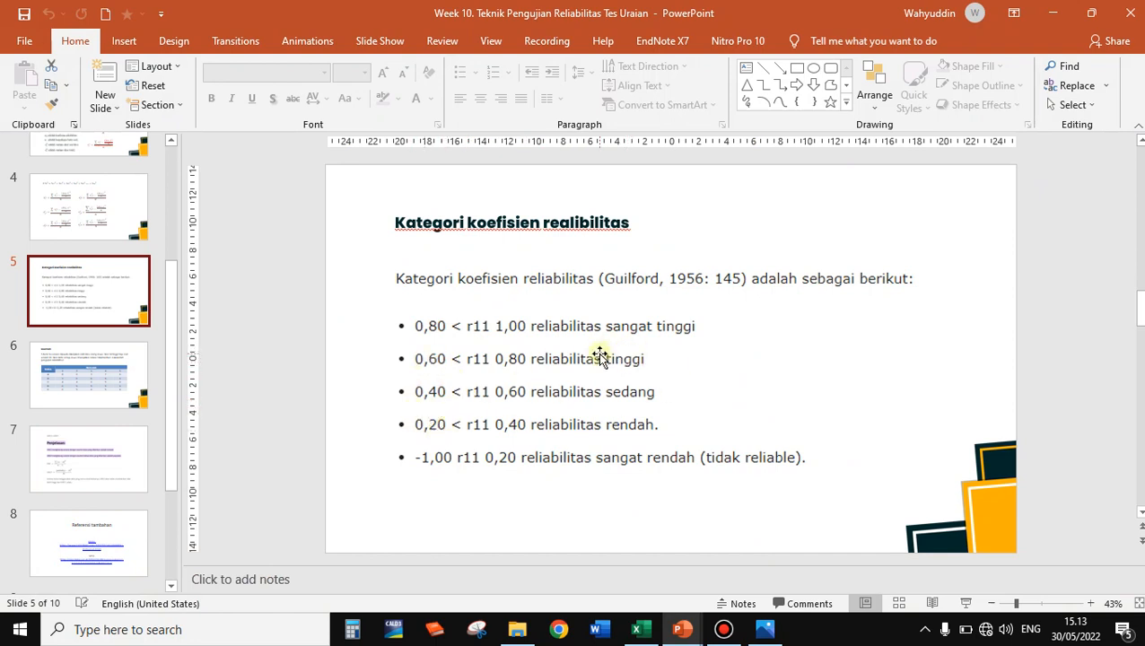
mouse_move(682, 629)
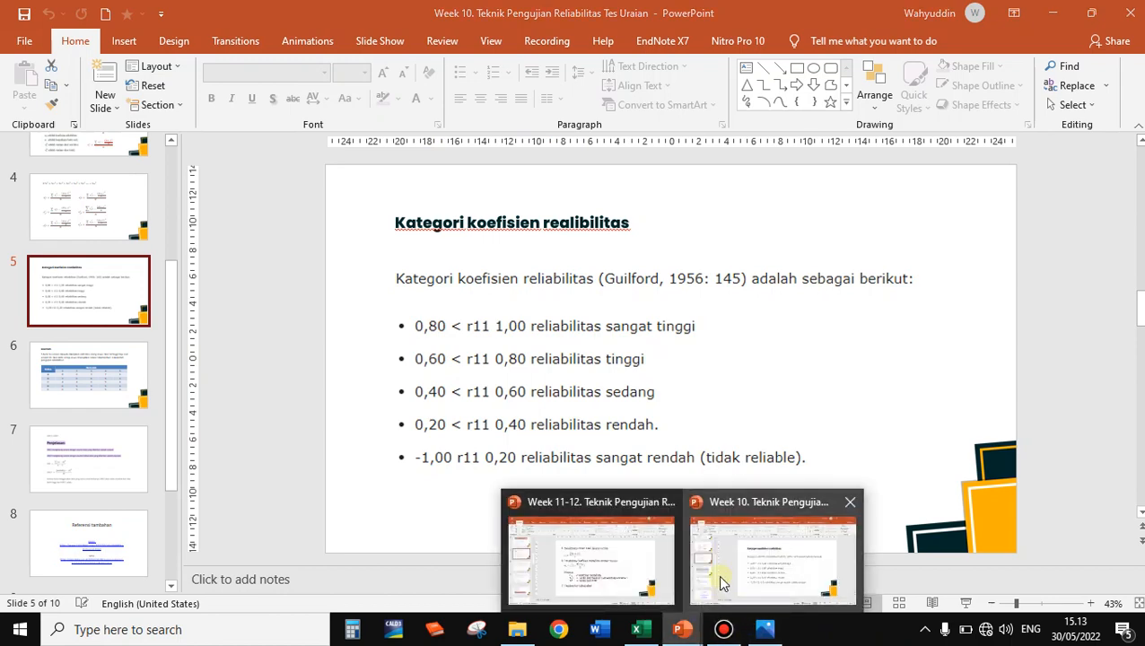
left_click(594, 566)
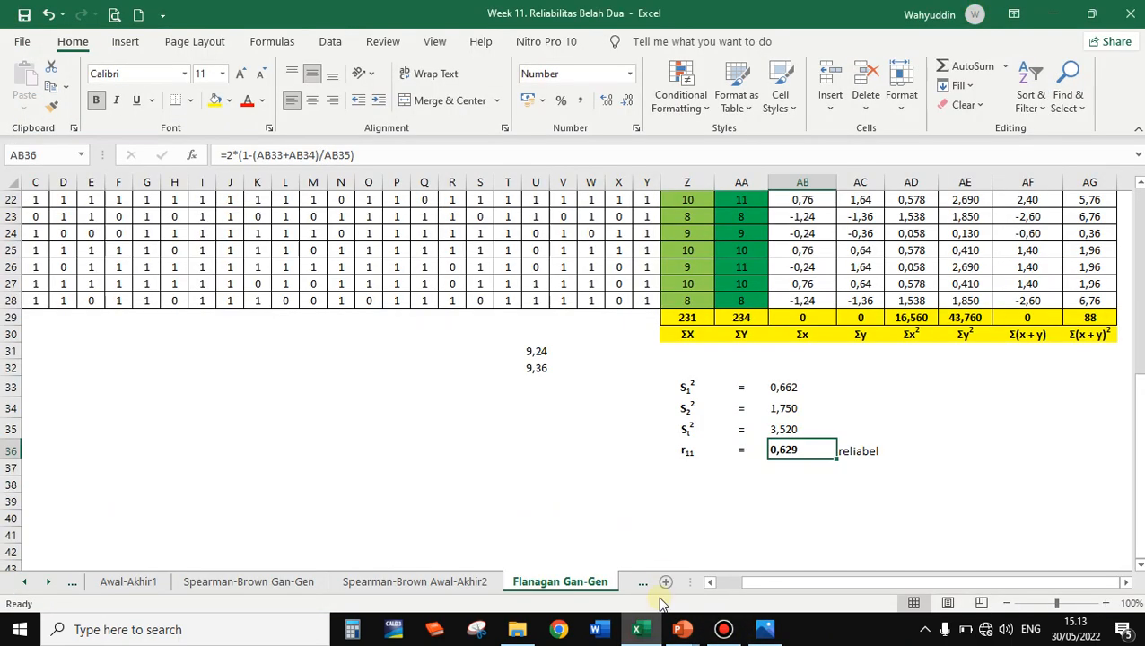
left_click(637, 629)
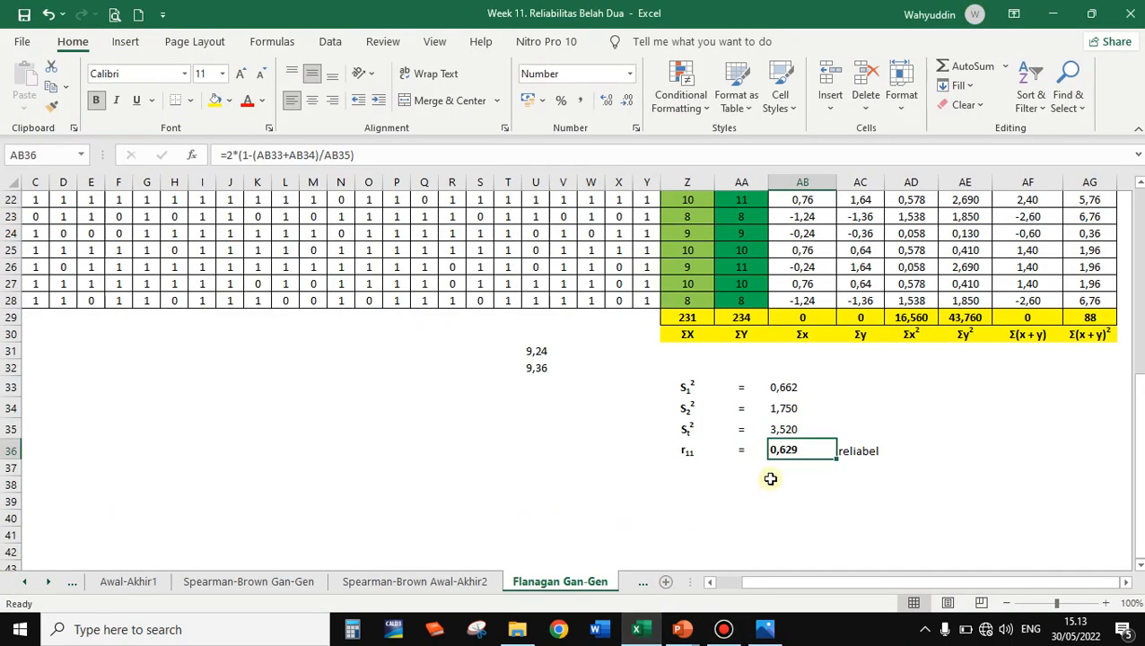
Review the odd and even score headings in Z2:AA2 above the Flanagan Gan-Gen table.
left_click(867, 435)
scroll(841, 473, "up", 7)
left_click_drag(689, 222, 729, 231)
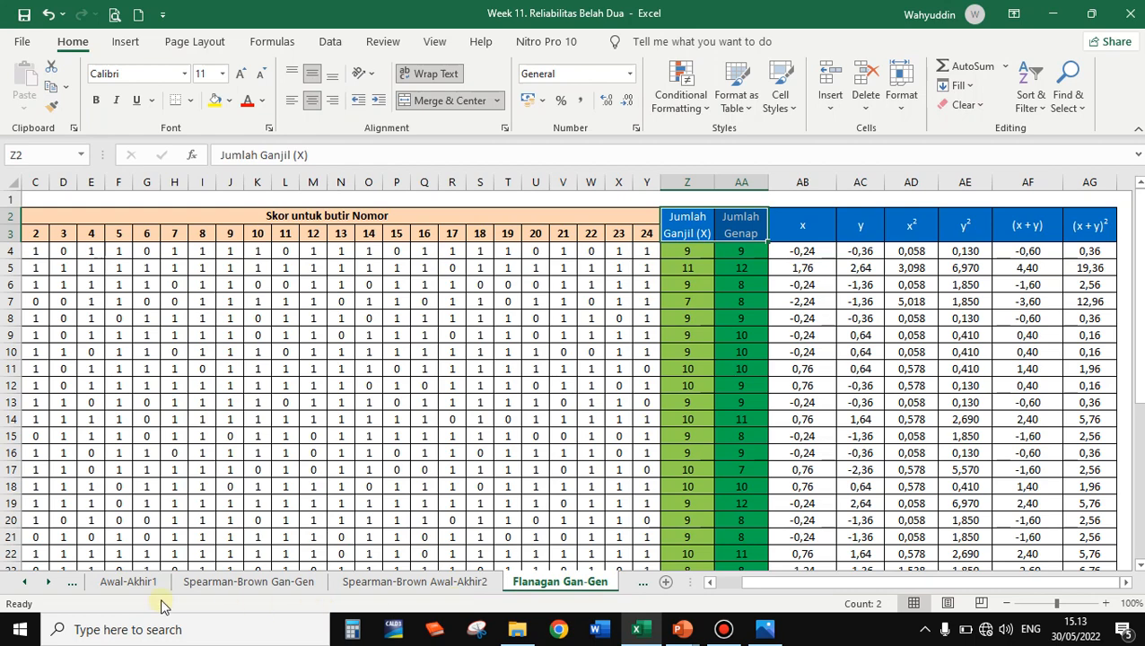
Go to the Flanagan Awal-Akhir) sheet and review its Jumlah Awal (X) and Jumlah Akhir (Y) score columns.
left_click(47, 583)
left_click(588, 583)
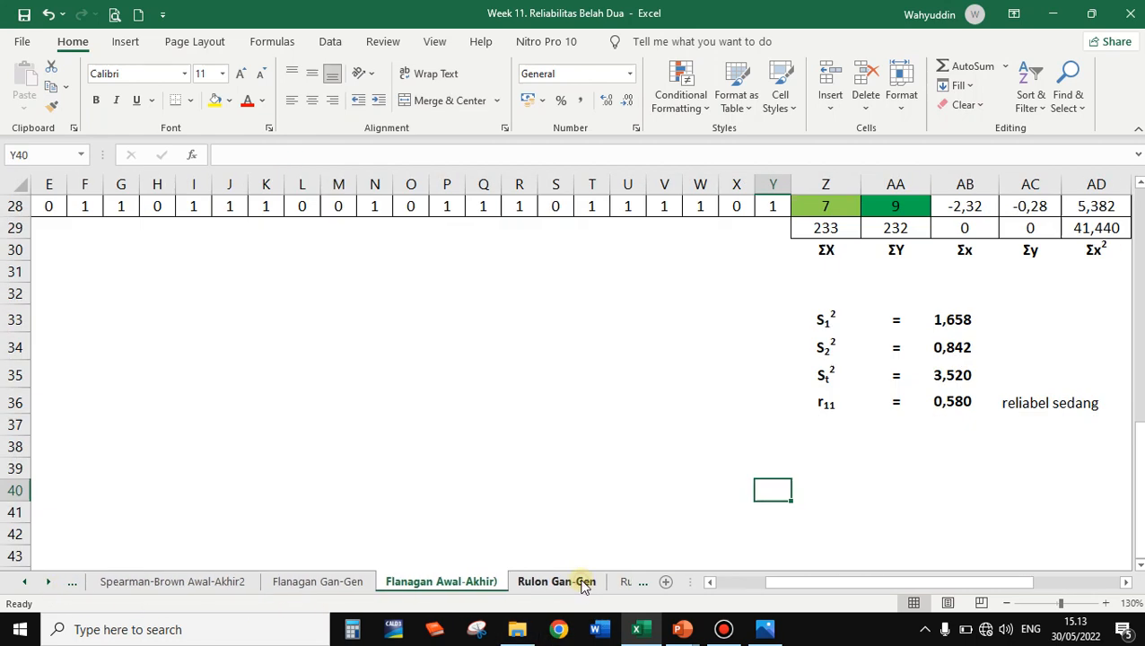
scroll(897, 366, "up", 9)
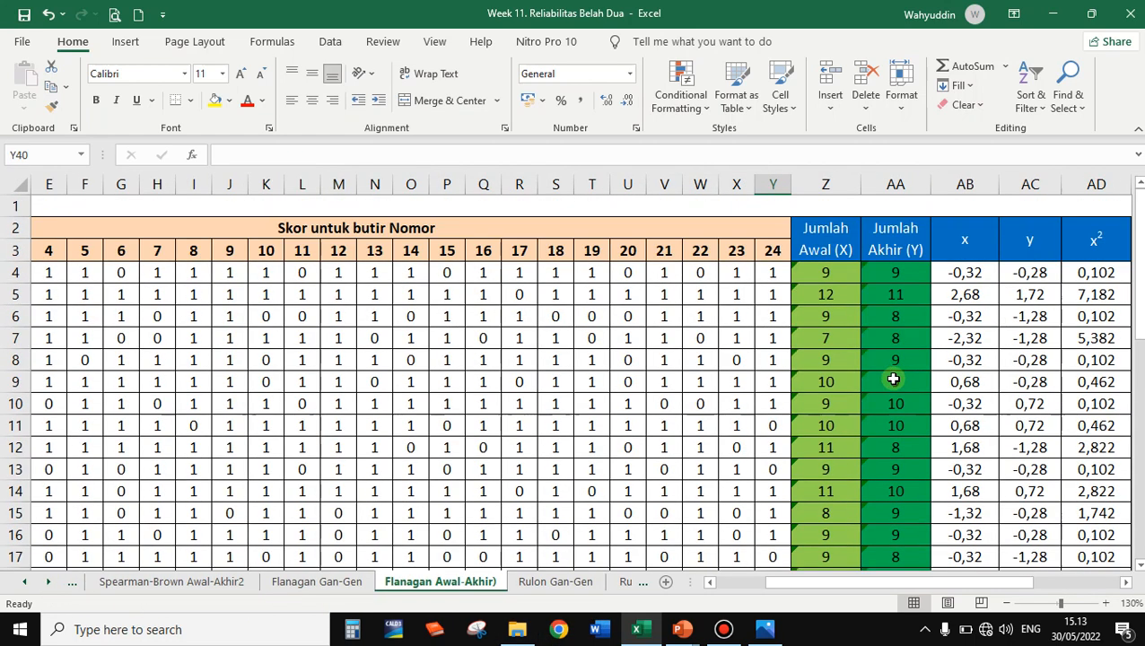
left_click_drag(849, 584, 830, 597)
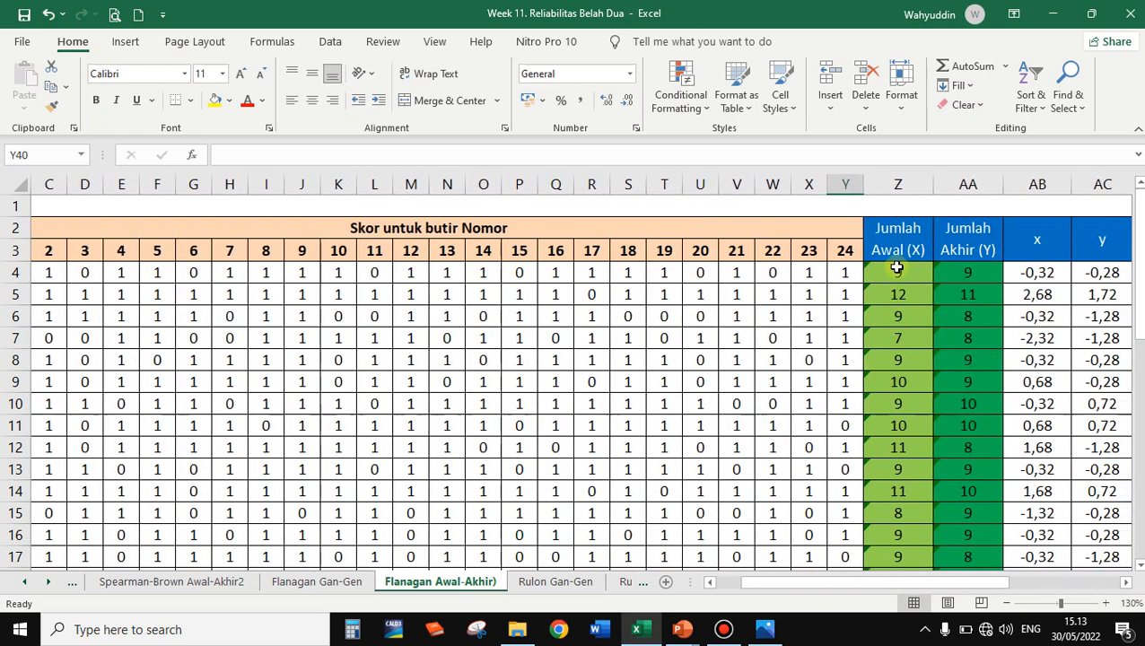
left_click(897, 272)
left_click(965, 243)
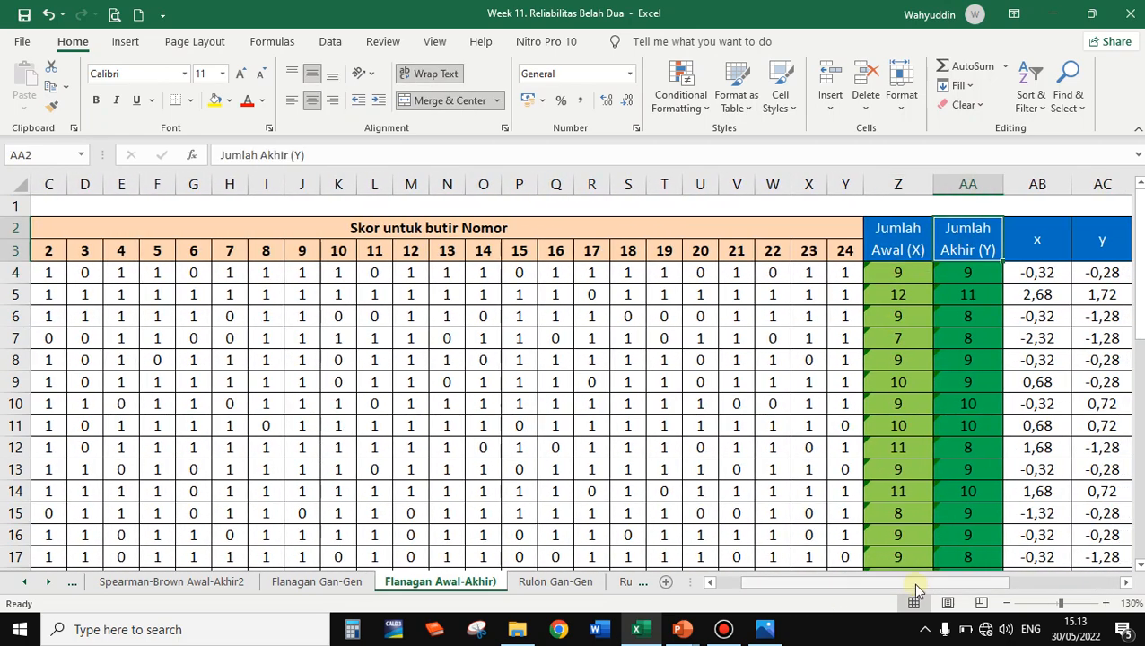
Zoom the sheet out to 90% and review the deviation and square columns from x to (x + y)².
left_click(1008, 604)
left_click(1008, 604)
left_click(1008, 604)
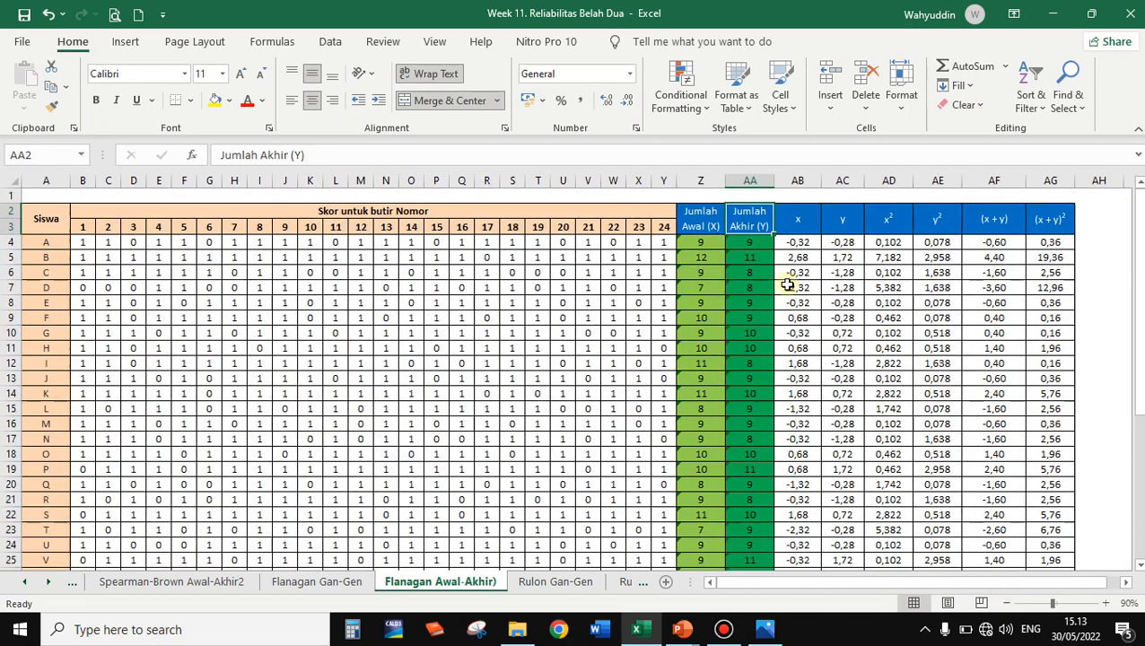
left_click_drag(795, 251, 1050, 422)
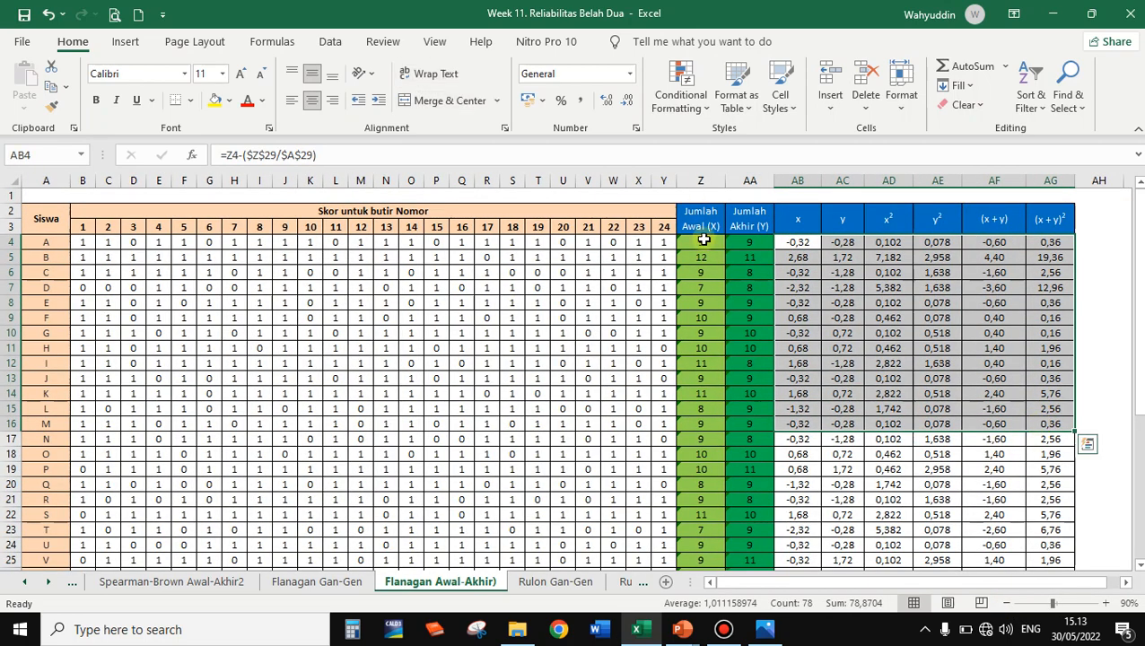
Inspect student A's first-half sum formula in Z4 and second-half sum formula in AA4, leaving both as they are.
left_click(702, 243)
left_click_drag(698, 183, 731, 186)
left_click(704, 242)
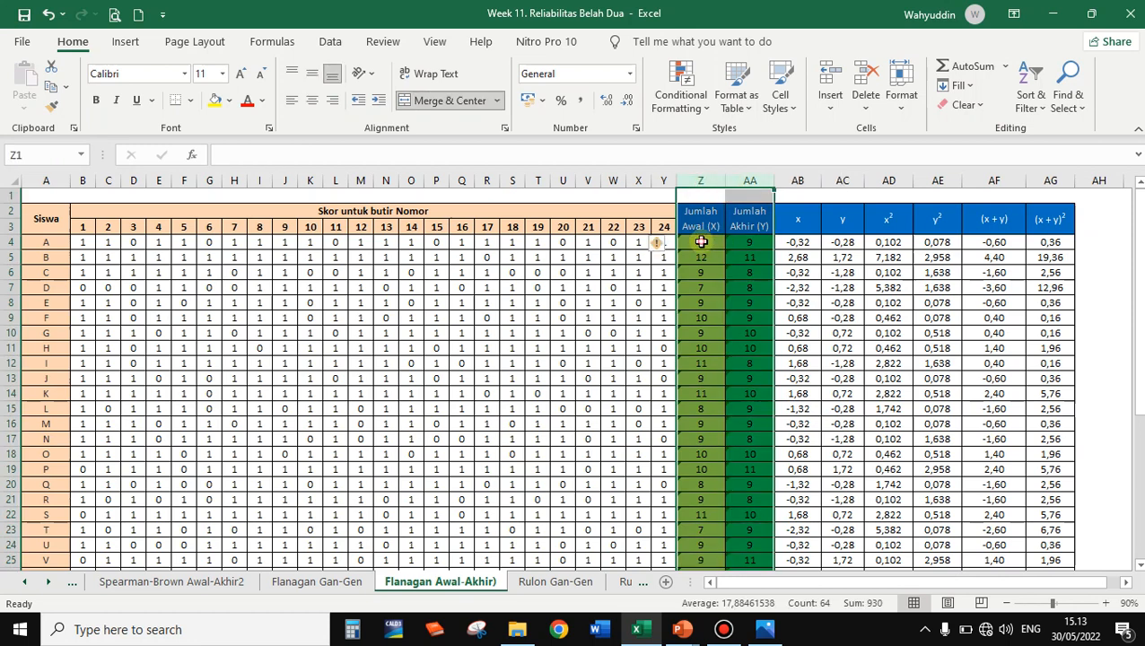
double_click(706, 242)
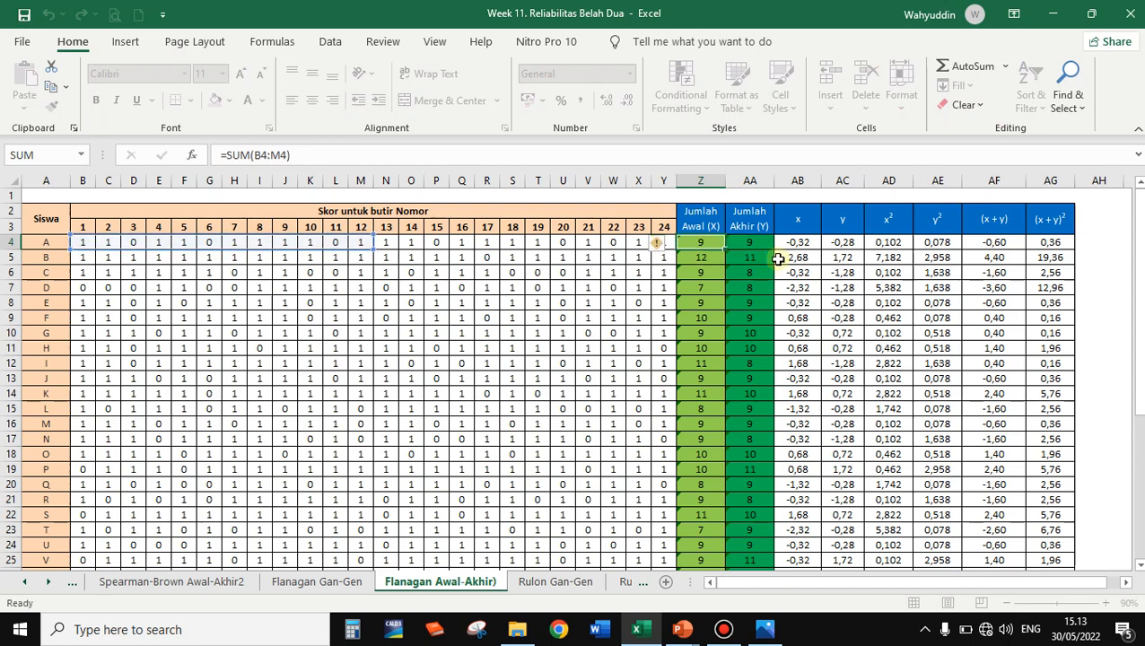
key("Escape")
left_click(746, 242)
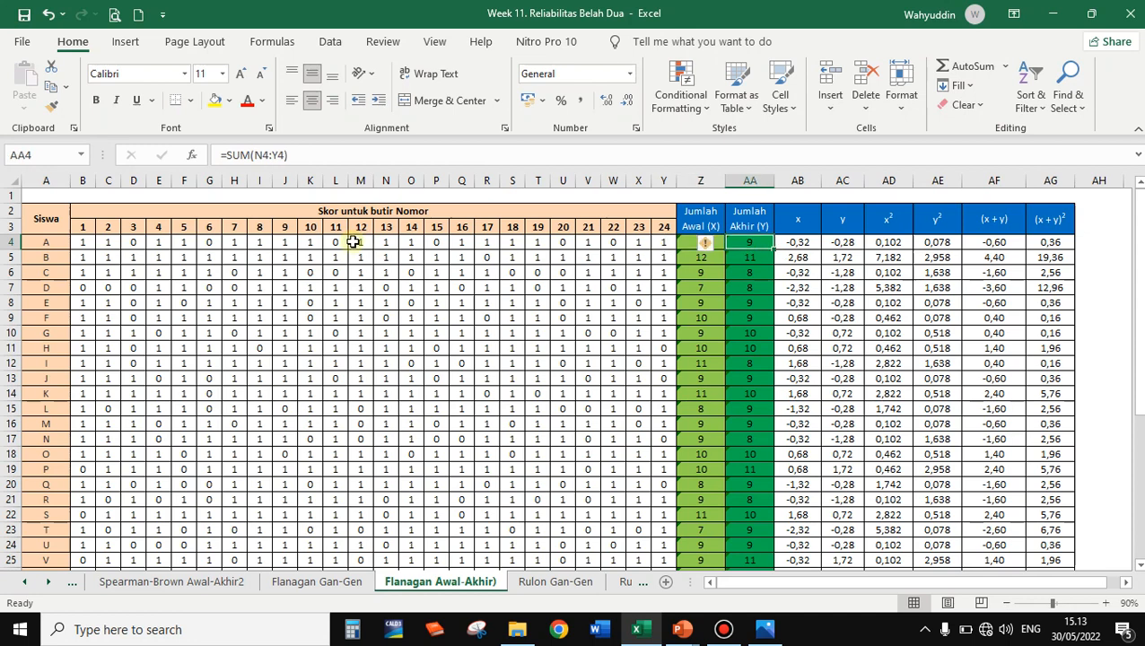
Check where student A's second-half item scores begin and end, from item 13 in N4 to item 24 in Y4.
left_click(391, 242)
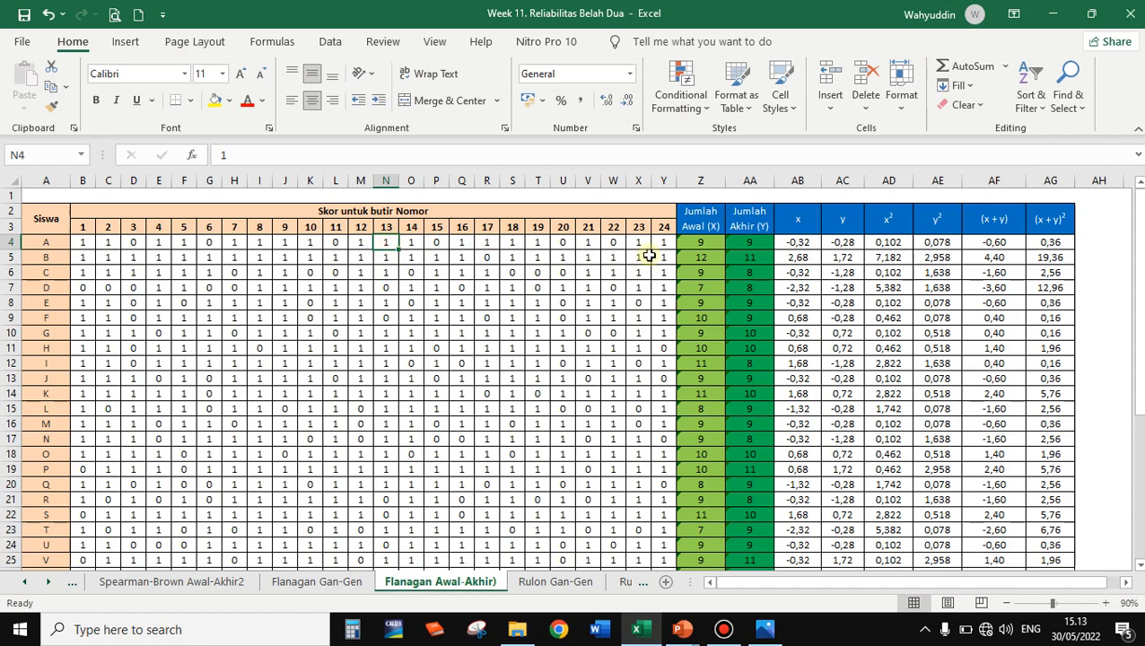
left_click(669, 242)
Fill the totals and their labels in Z29:AG30 yellow and make them bold.
scroll(704, 254, "down", 3)
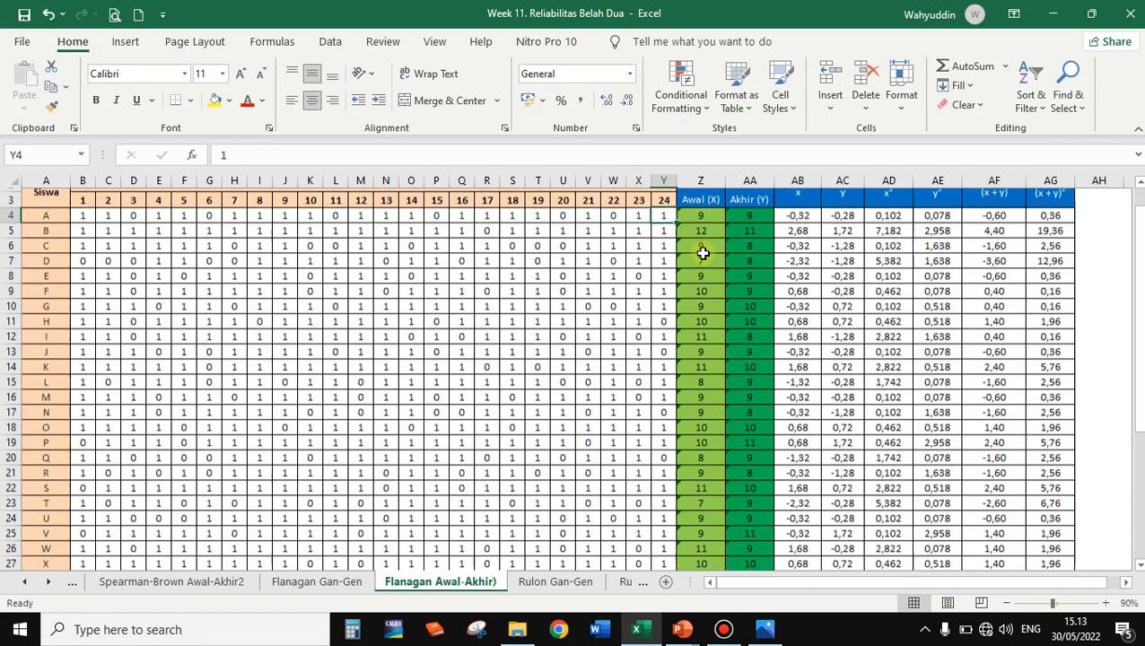
left_click_drag(707, 487, 1050, 496)
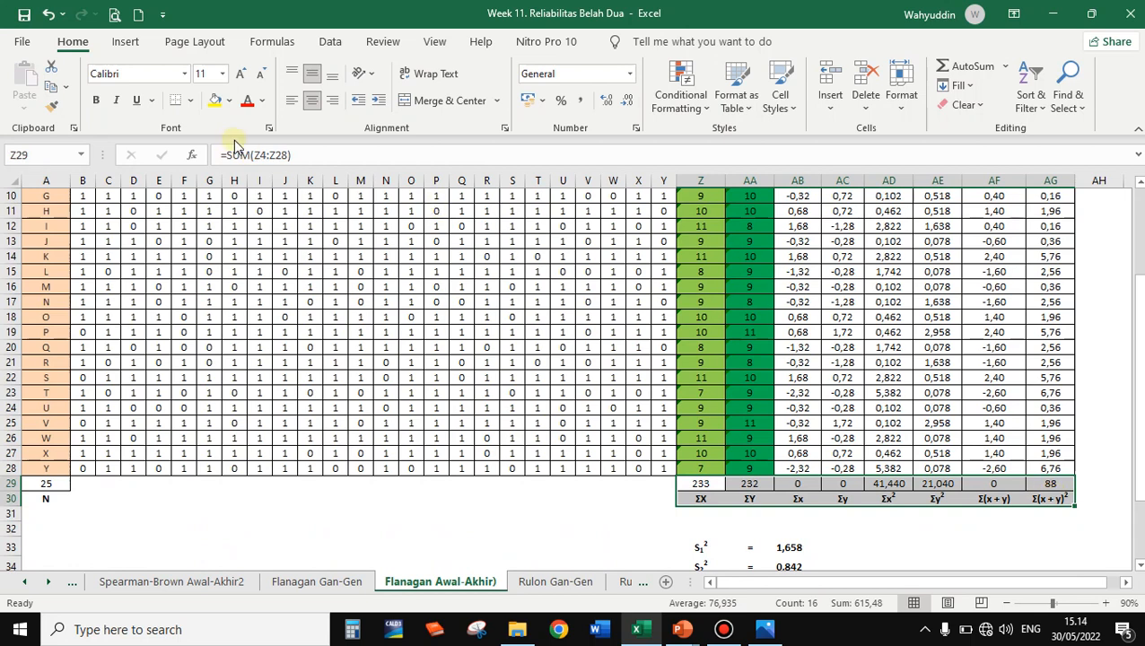
left_click(216, 99)
left_click(96, 100)
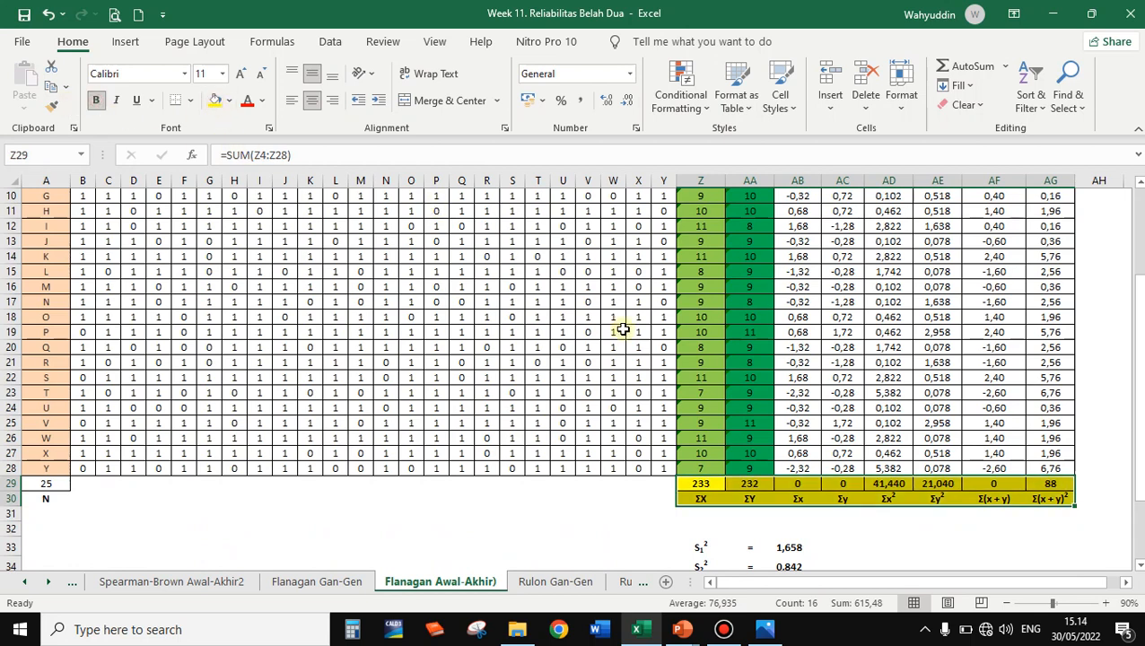
Review the variances S₁², S₂² and Sₜ² in Z33:AB35 and inspect the r₁₁ formula in AB36.
scroll(889, 490, "down", 3)
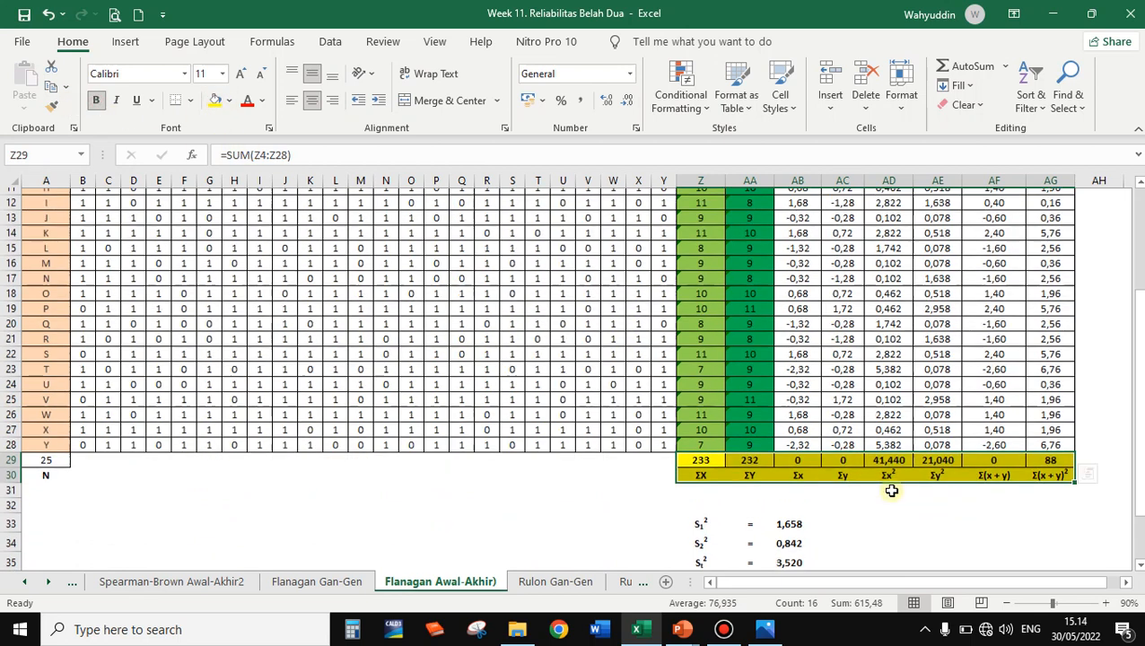
left_click_drag(706, 410, 796, 451)
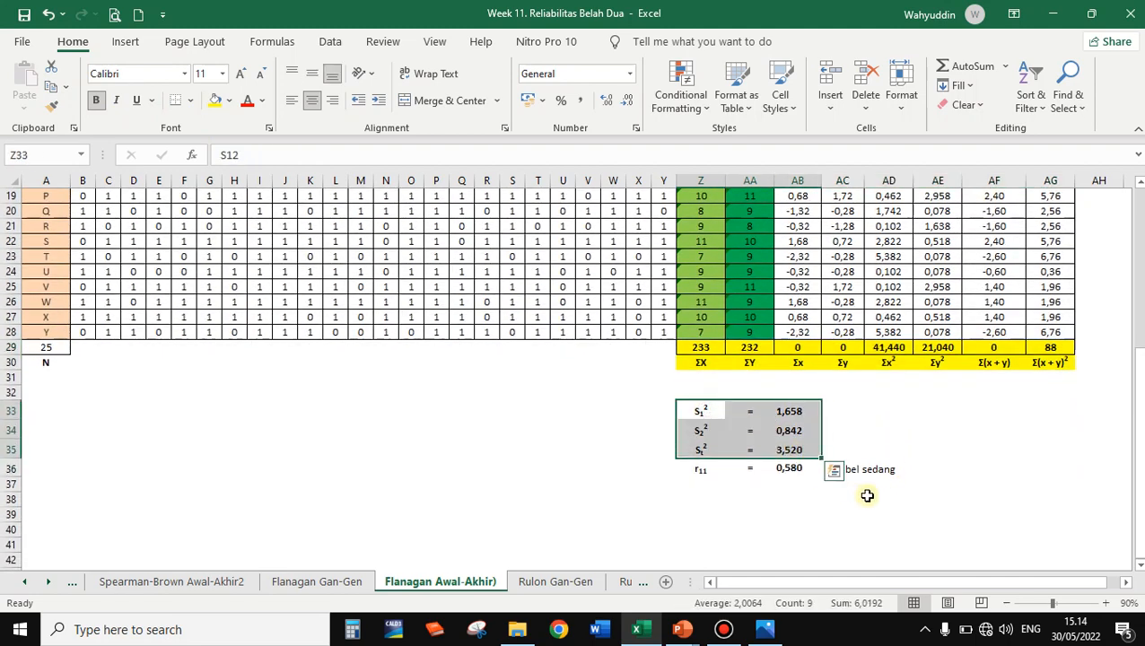
left_click(799, 469)
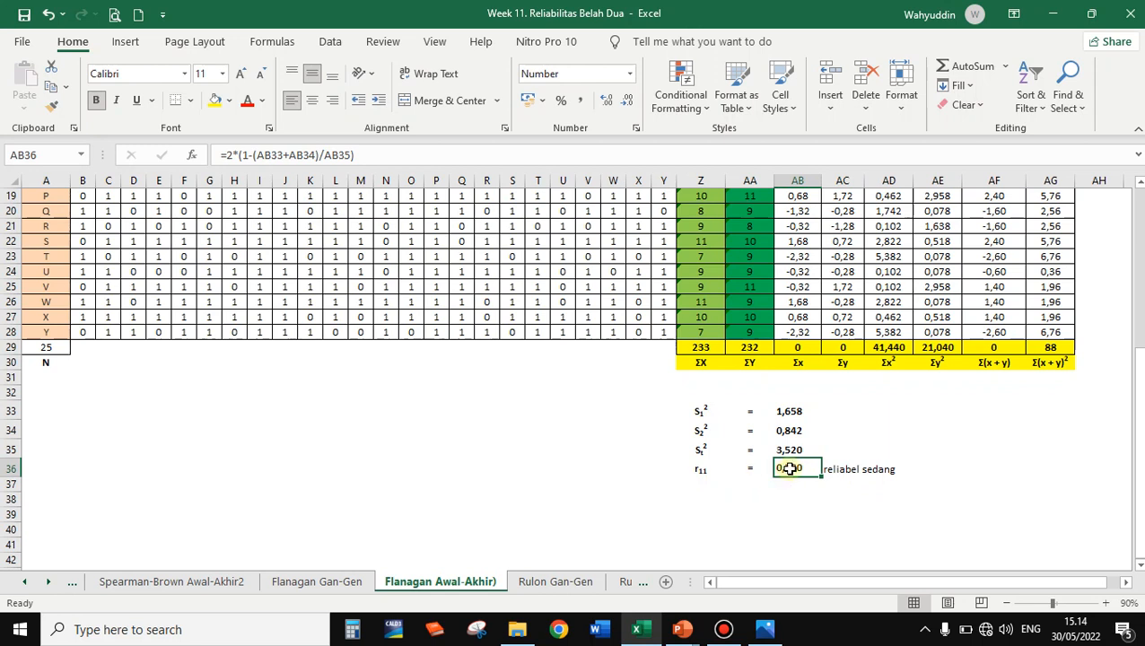
left_click(798, 489)
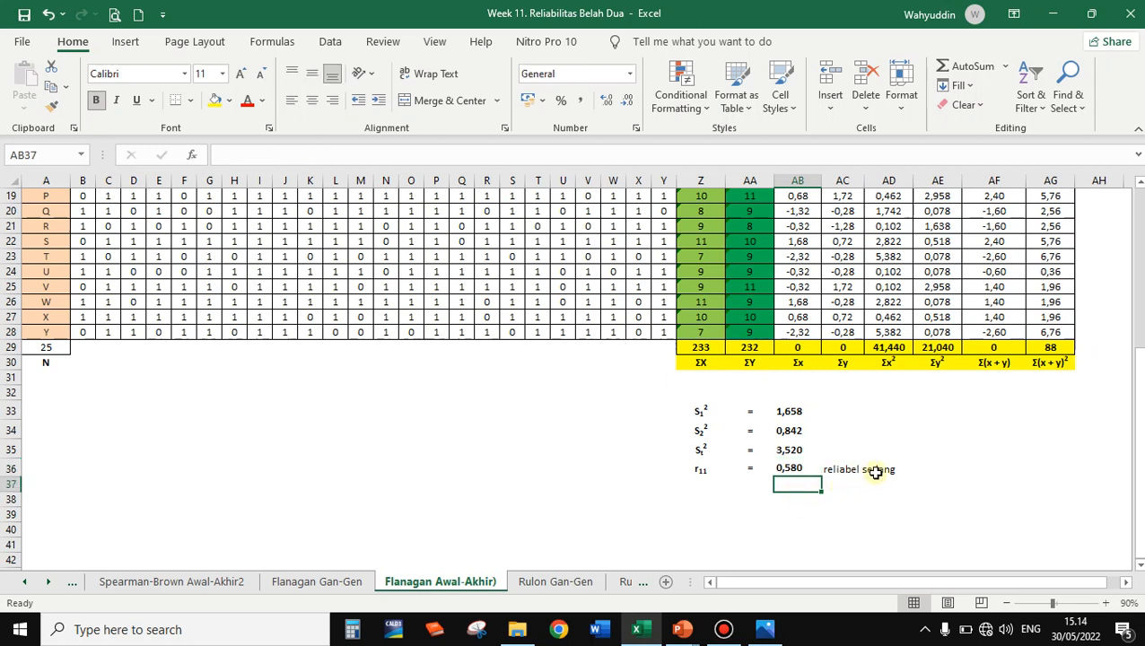
left_click(795, 468)
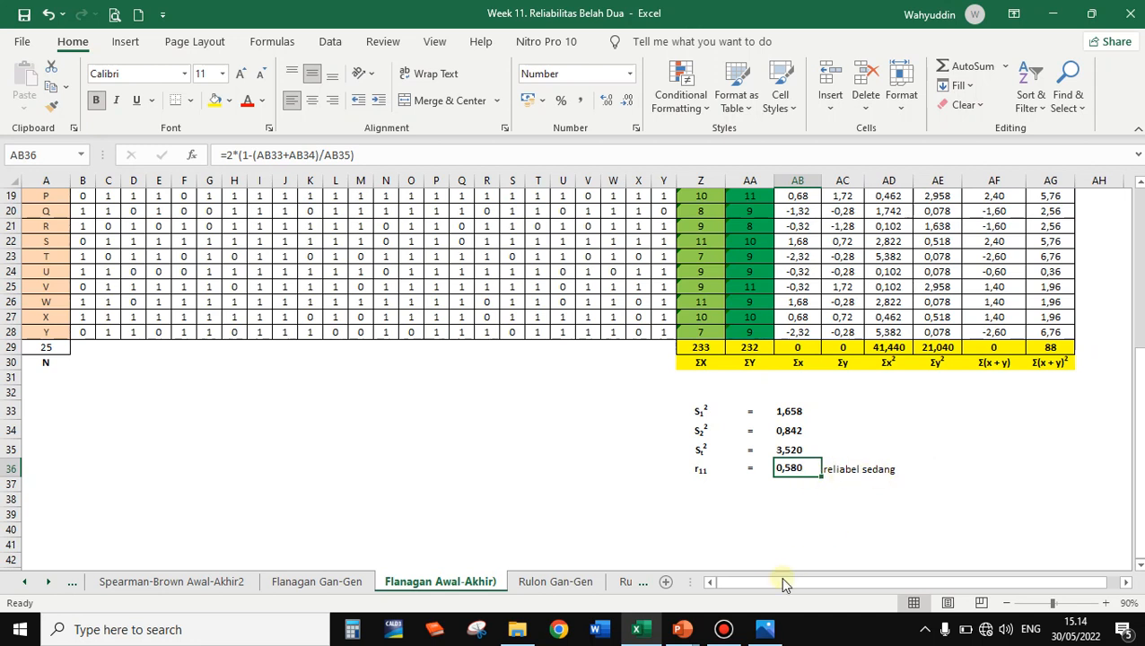
Compare r₁₁ in Excel with the Kategori koefisien realibilitas slide in PowerPoint's Week 10 presentation, and close that presentation.
left_click(677, 633)
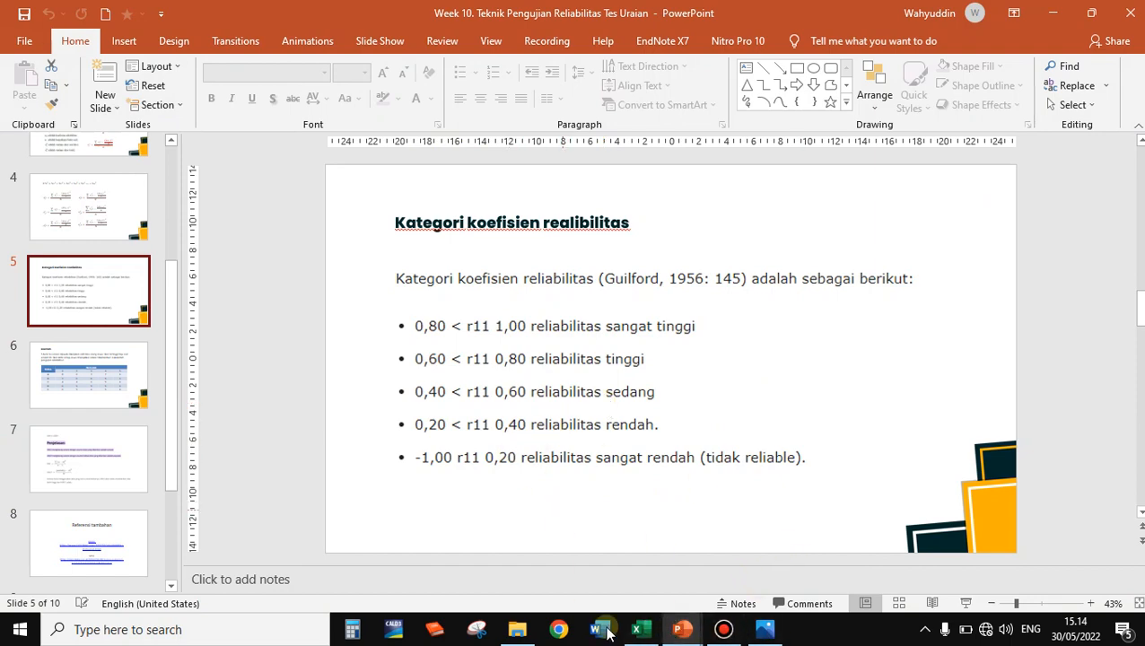
left_click(637, 629)
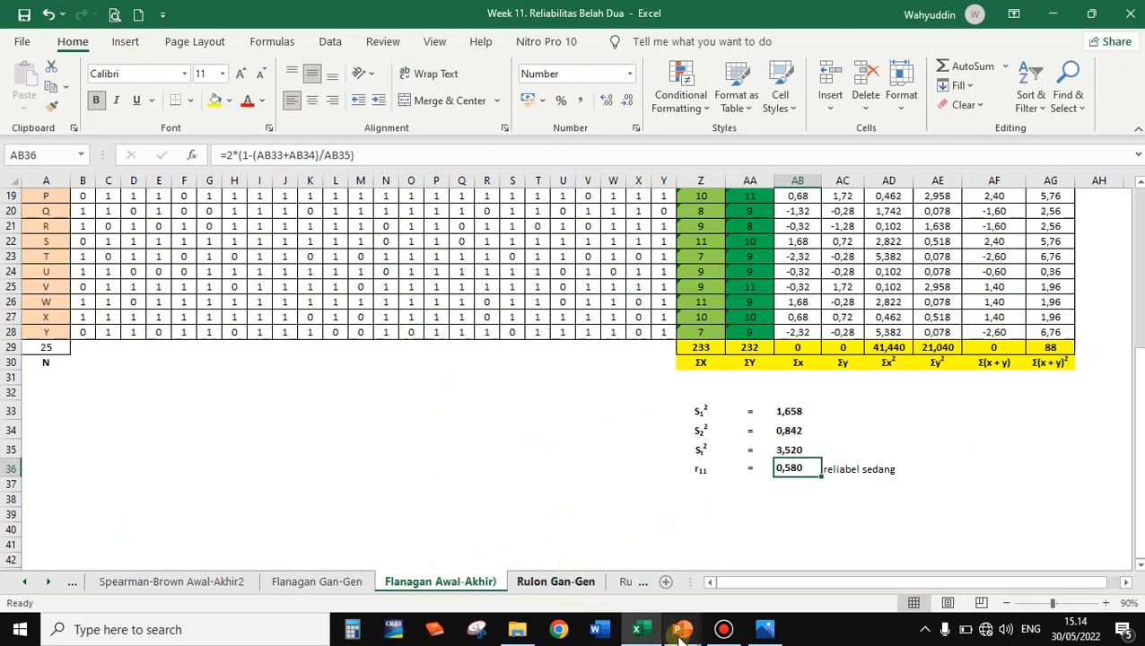
mouse_move(682, 628)
mouse_move(786, 537)
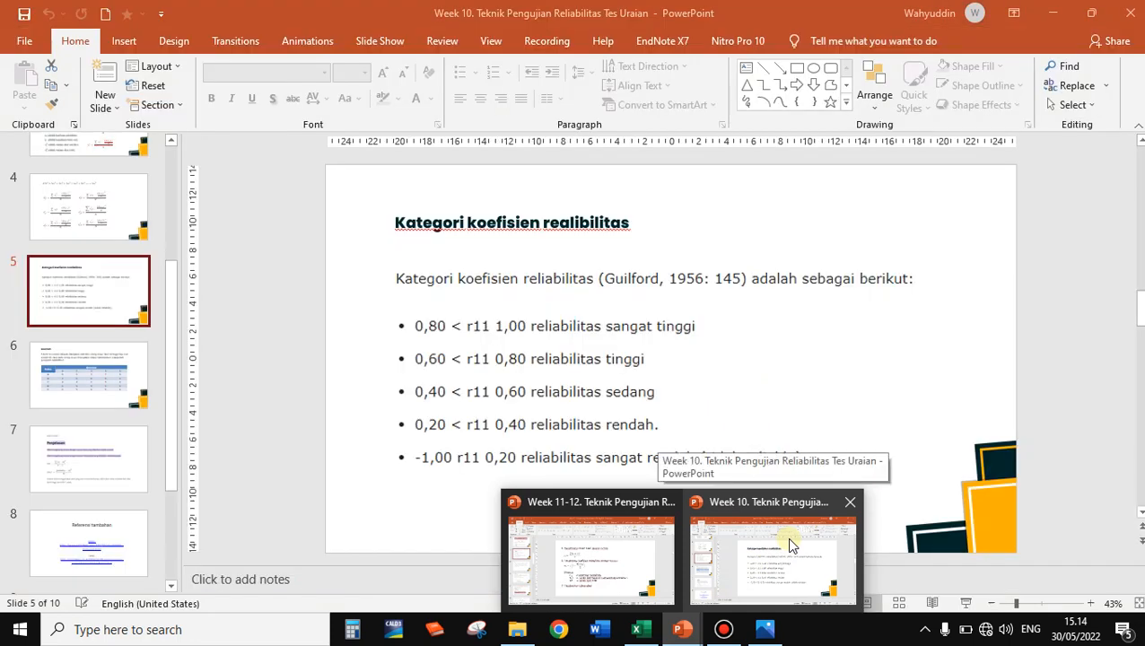
left_click(787, 537)
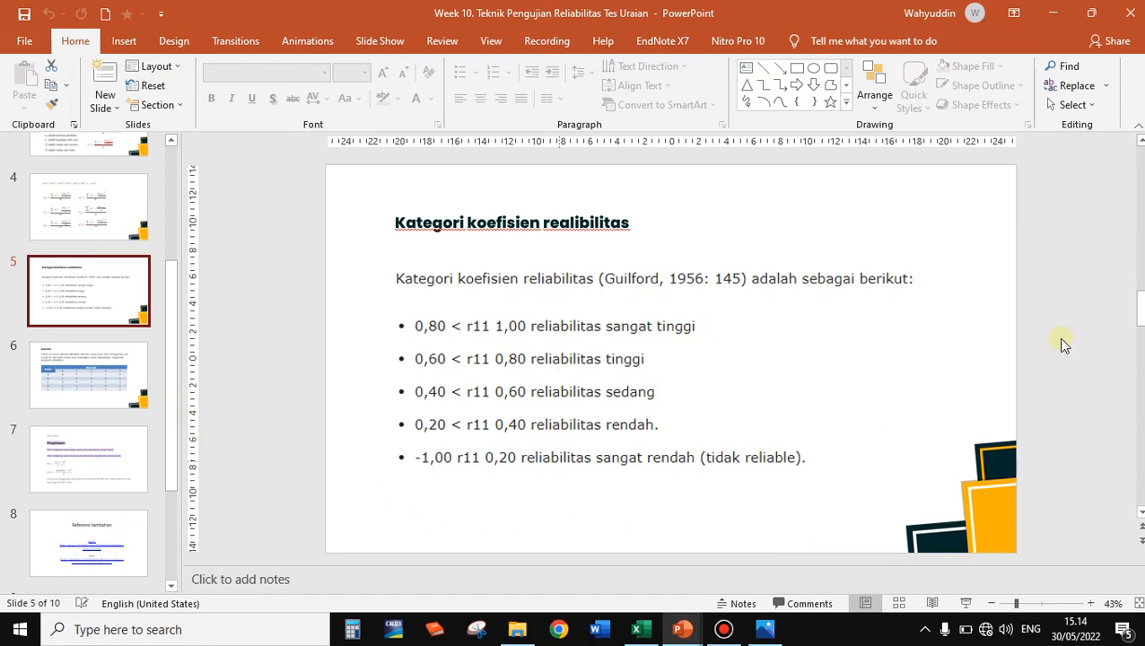
left_click(1128, 13)
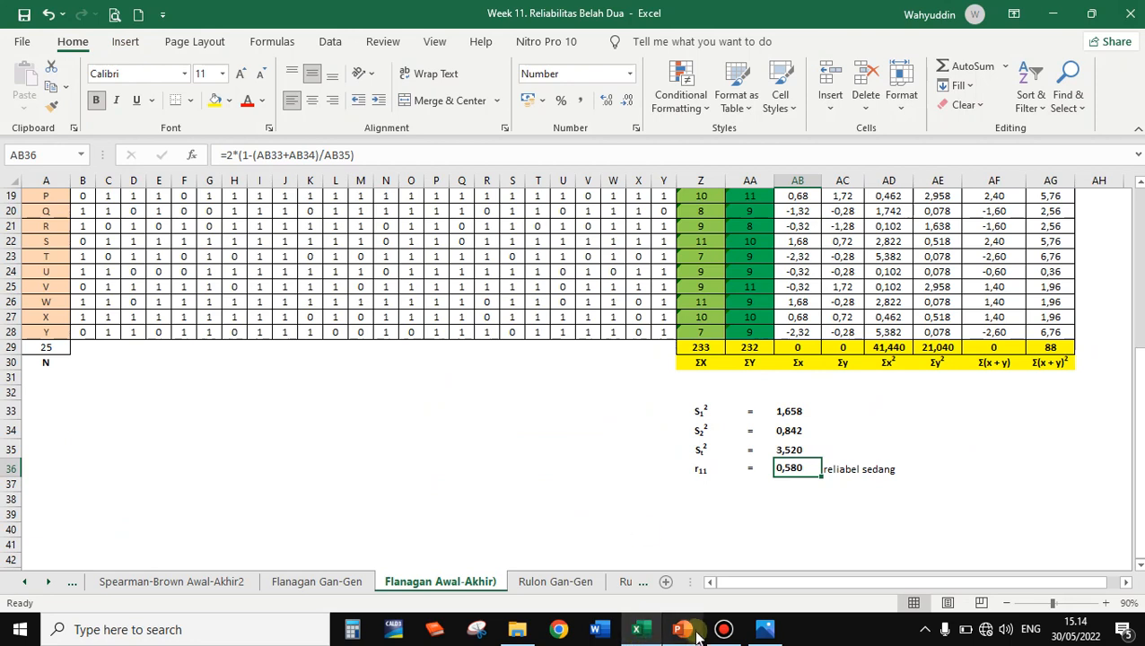
Switch to the Week 11-12 presentation in PowerPoint, start the slide show at slide 11, Formula Rulon, and turn on the laser pointer.
left_click(693, 632)
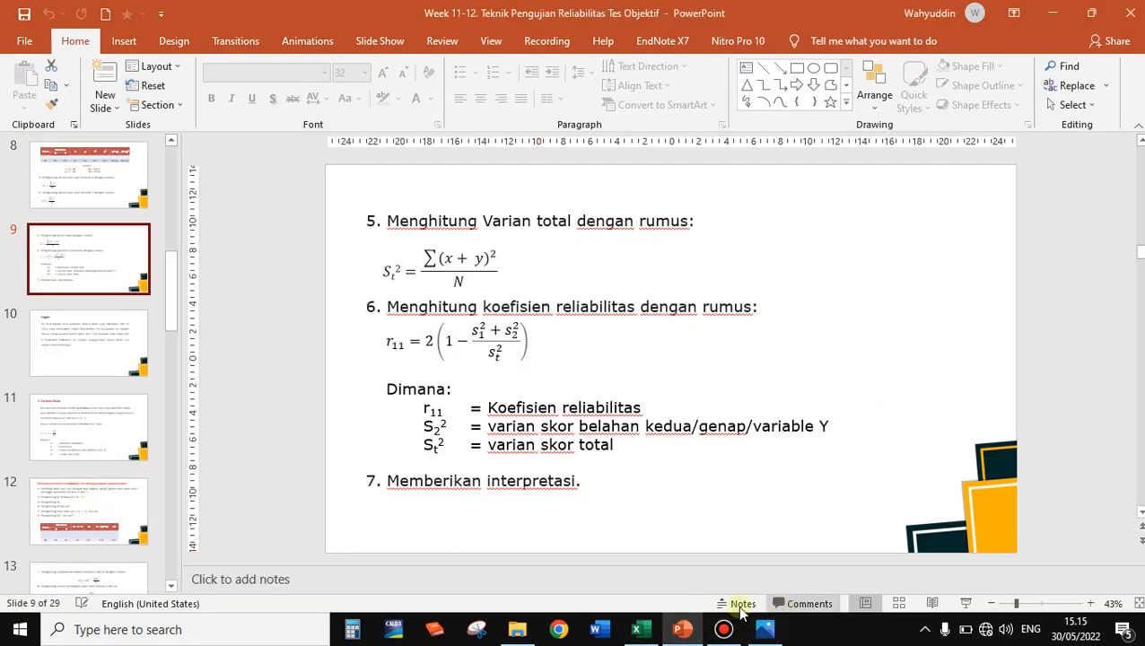
left_click(84, 416)
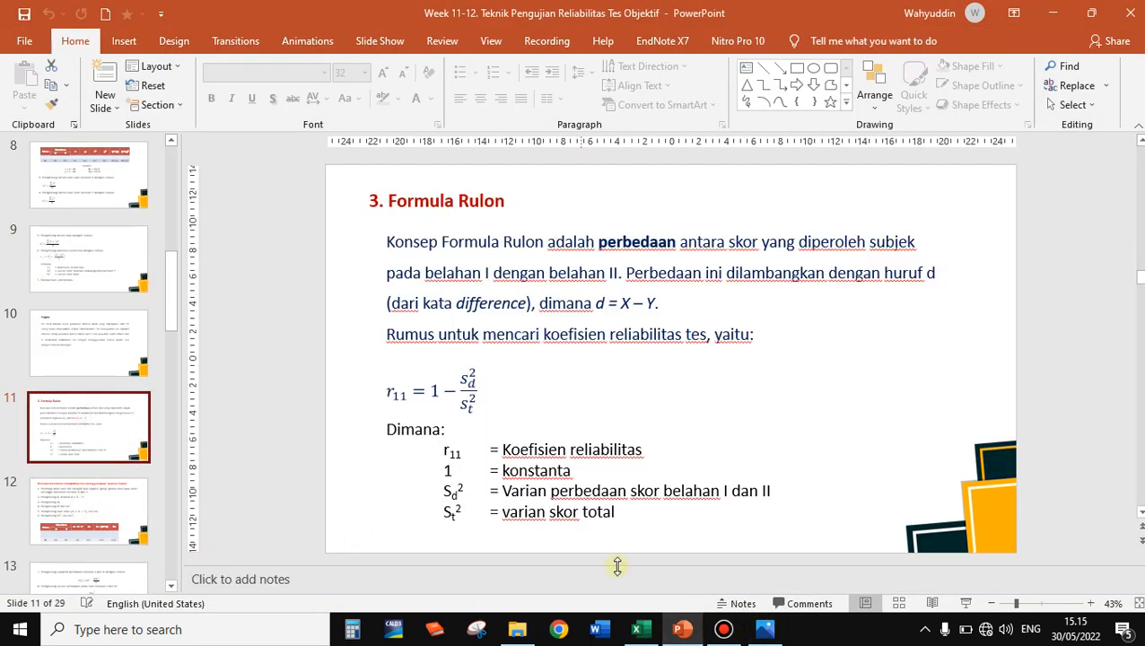
left_click(966, 603)
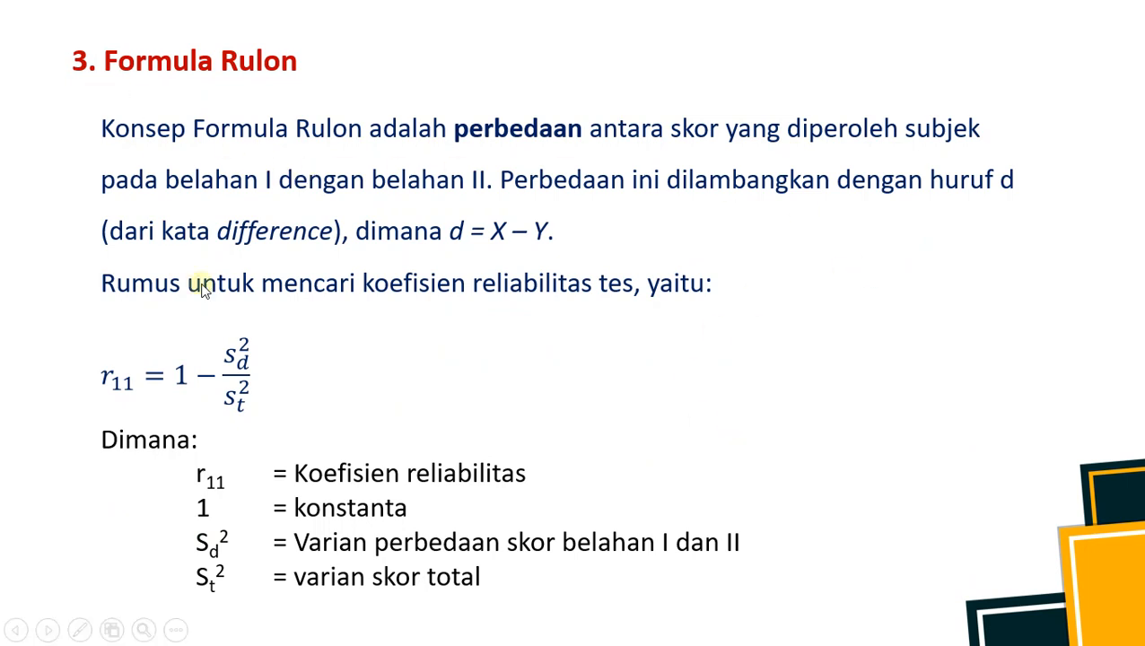
left_click(73, 632)
left_click(81, 469)
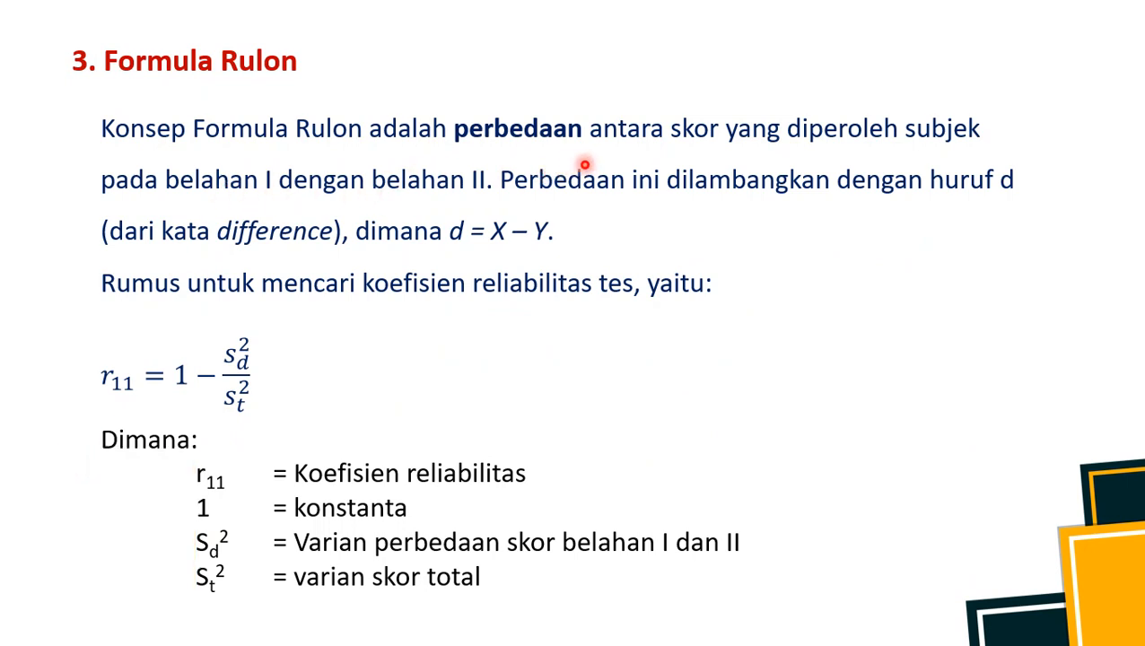